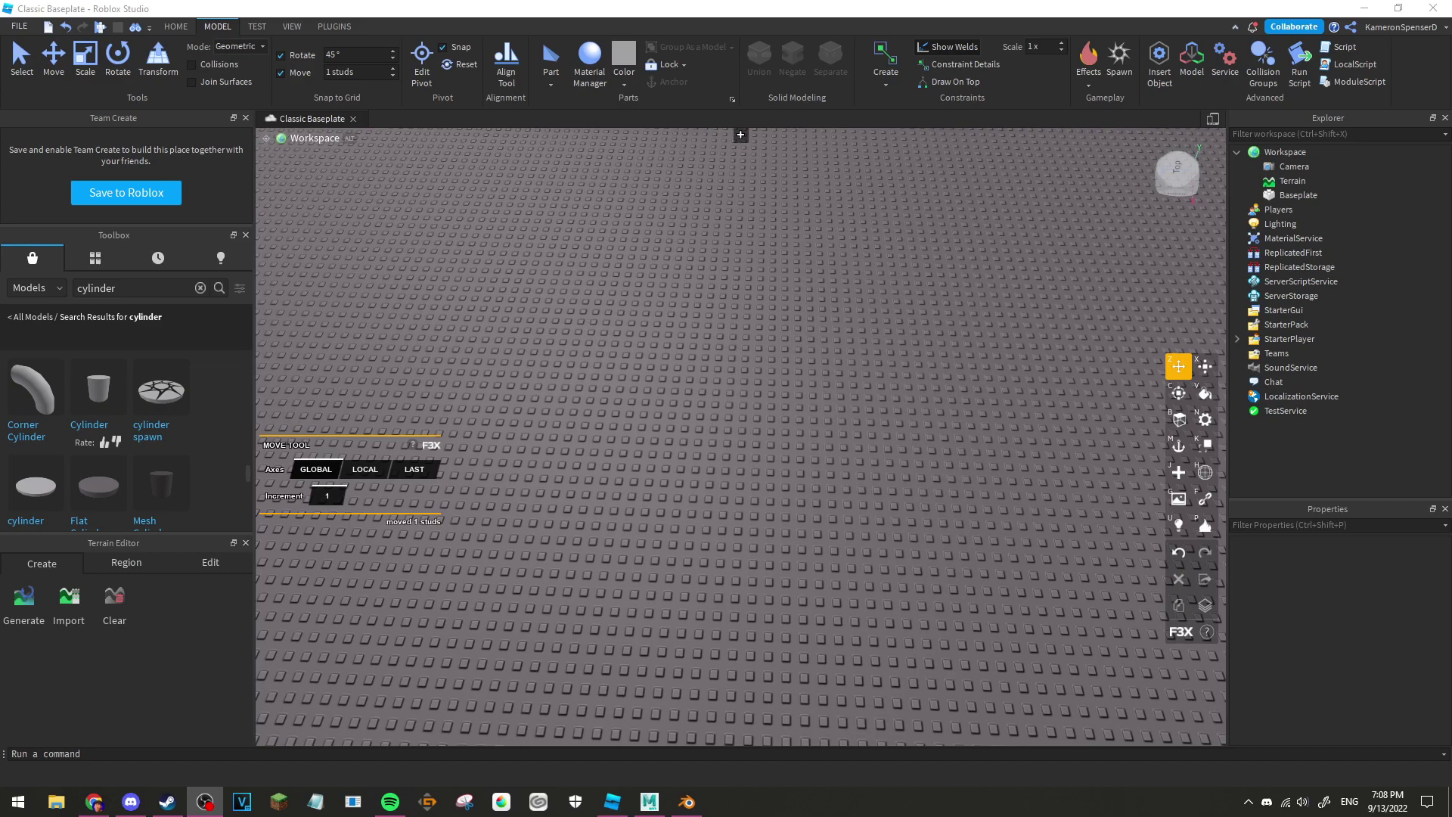
Step: Bring Roblox Studio forward and browse the Home part shapes without inserting one
left_click(817, 460)
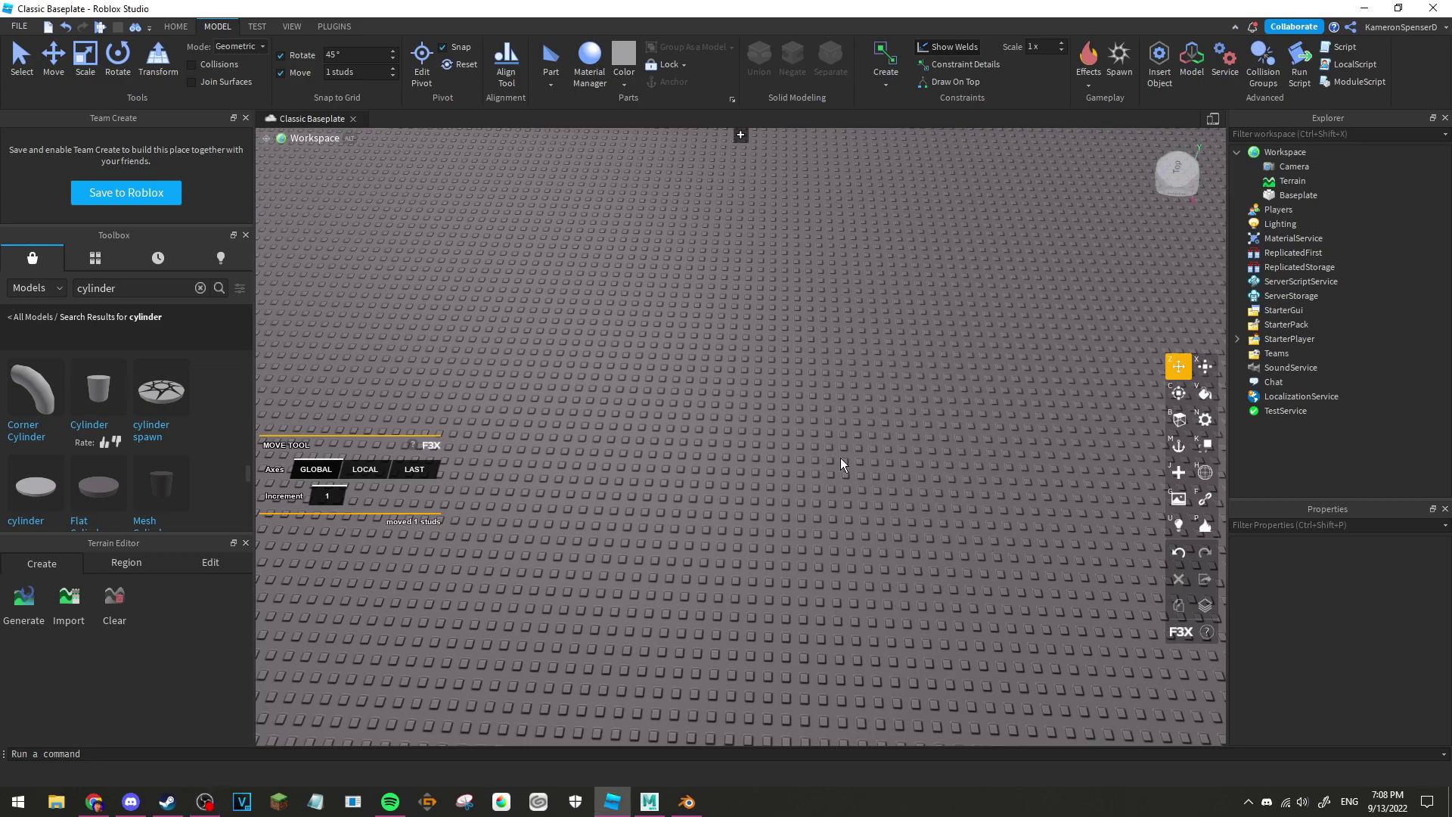
right_click_drag(901, 428, 900, 427)
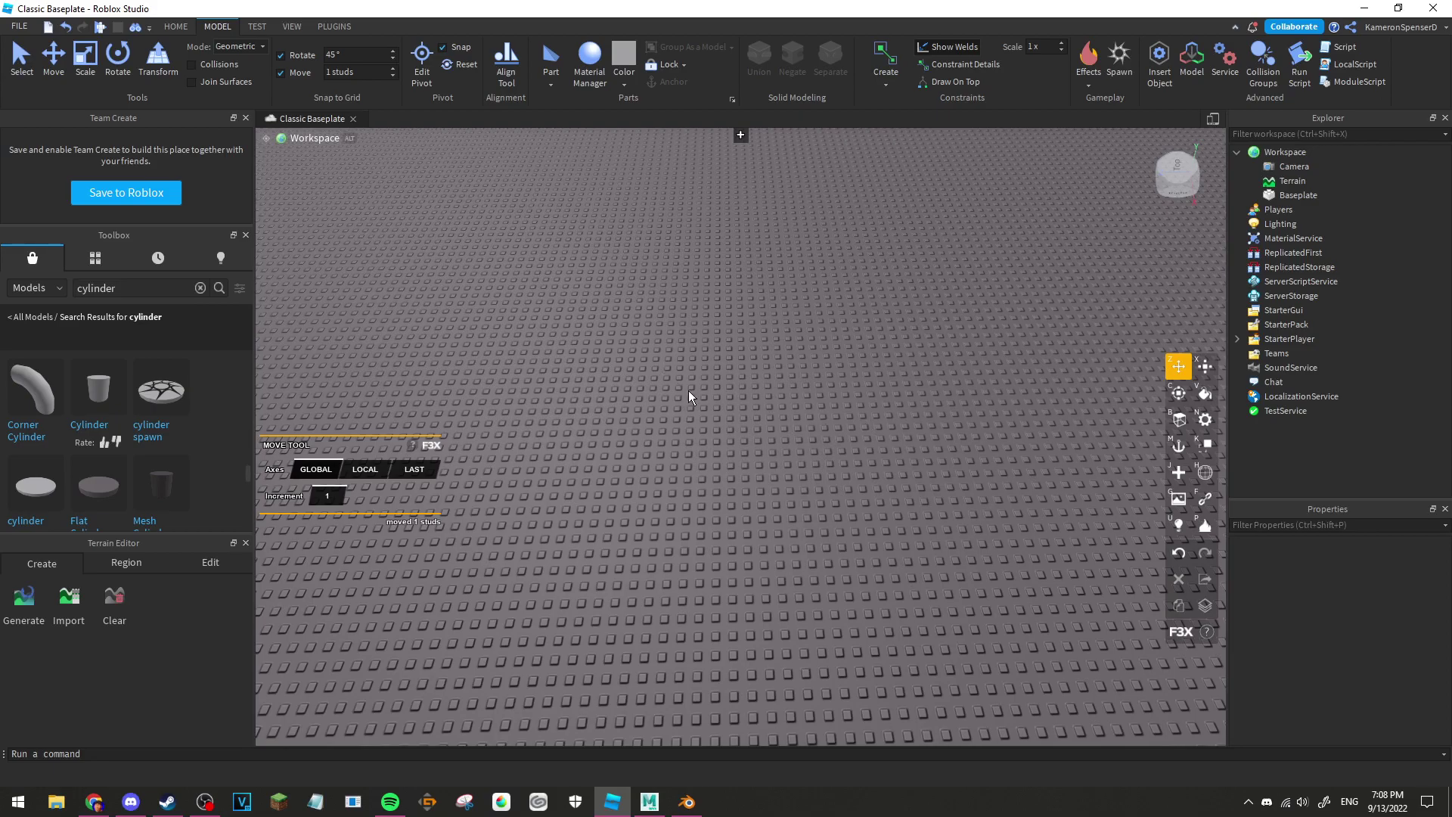
left_click(174, 28)
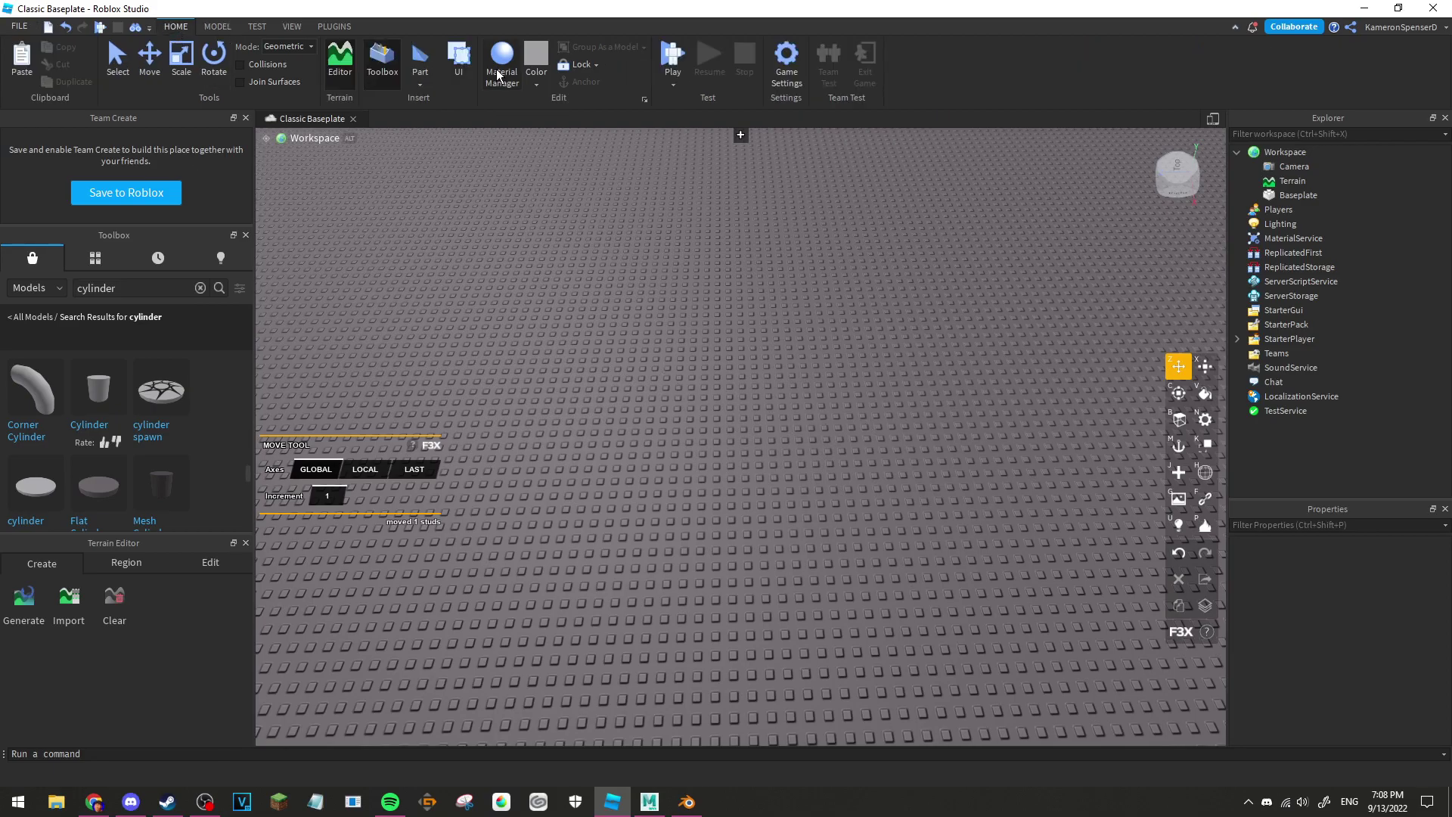
left_click(421, 80)
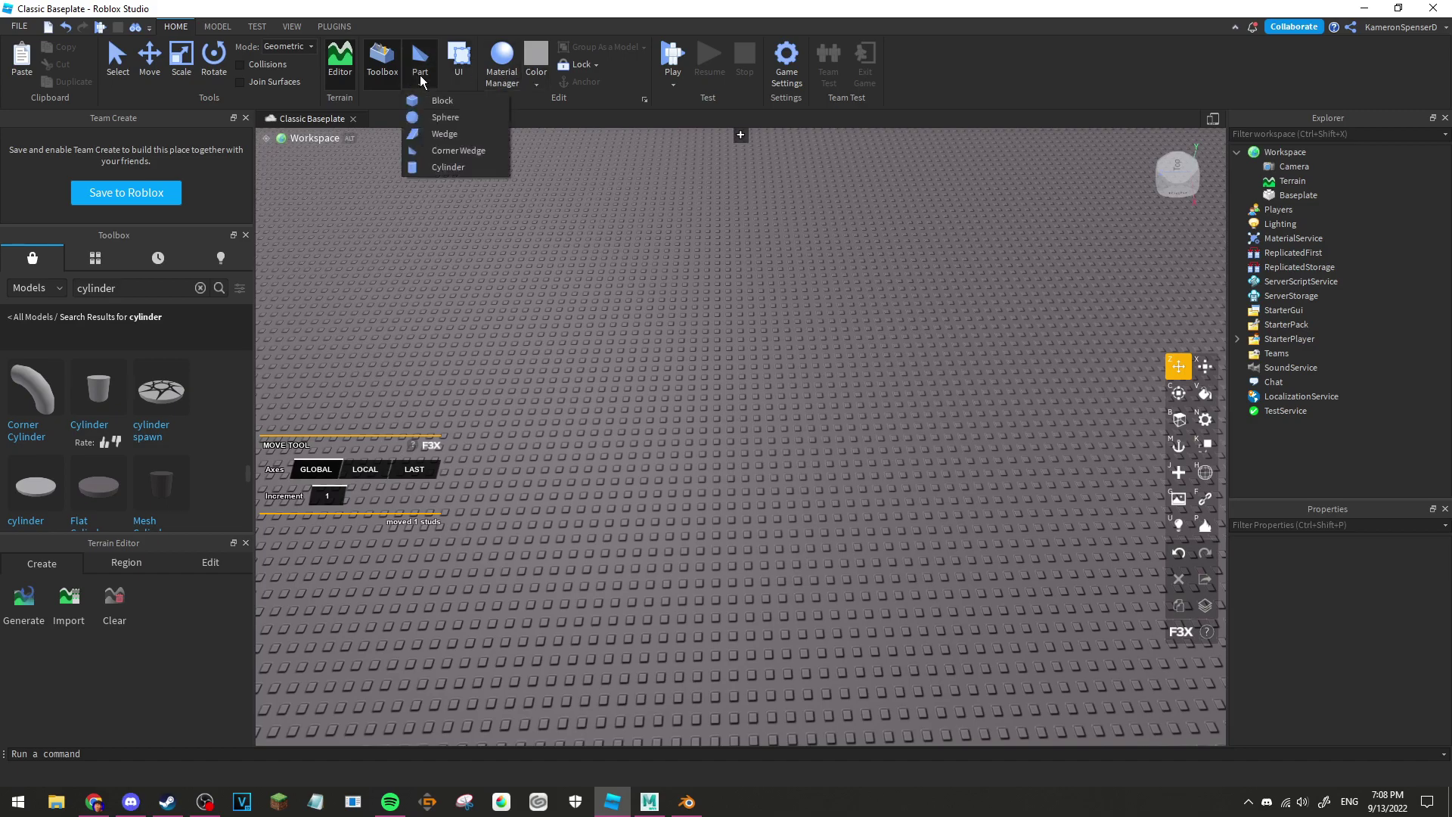
left_click(421, 80)
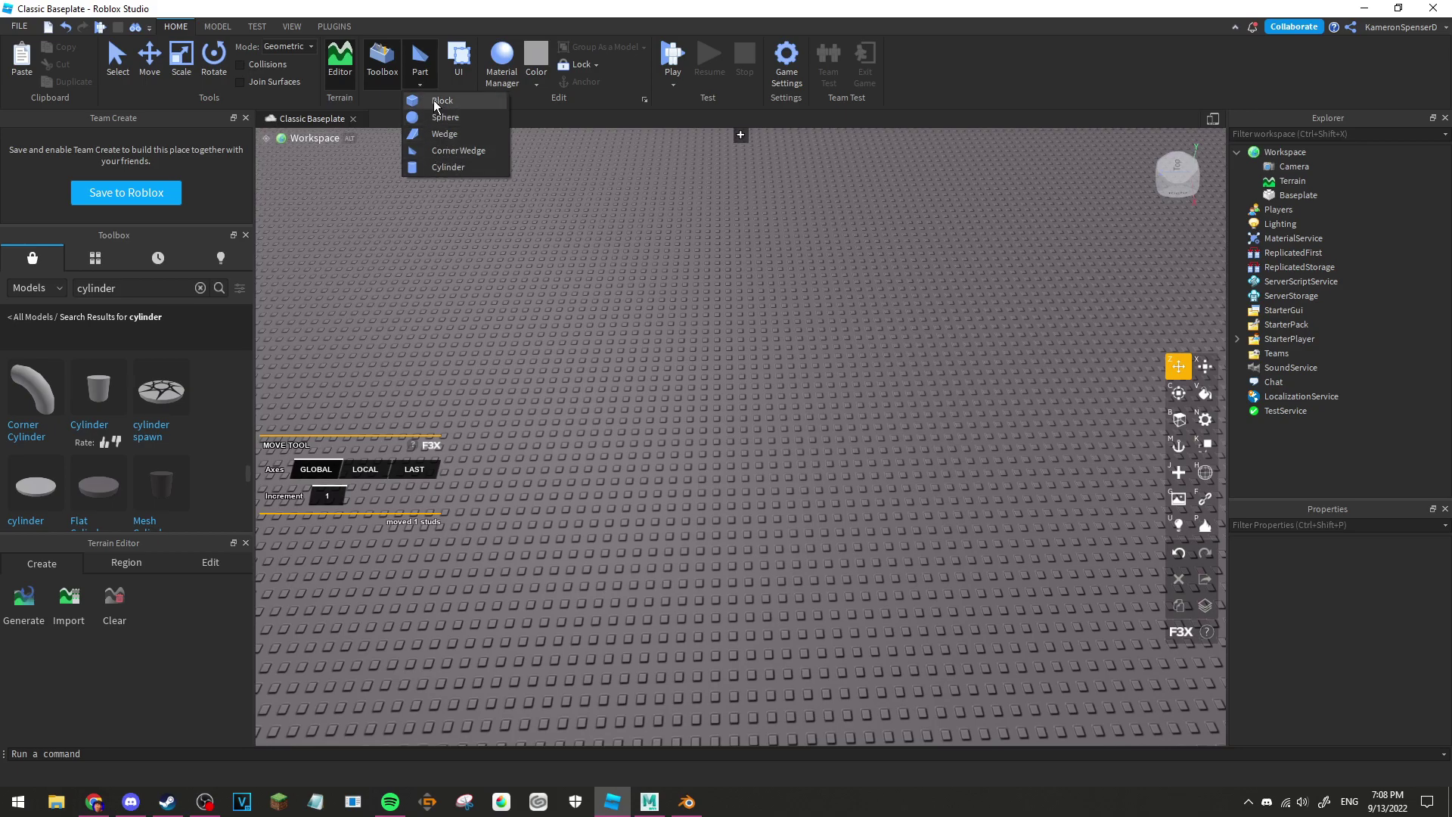
left_click(744, 337)
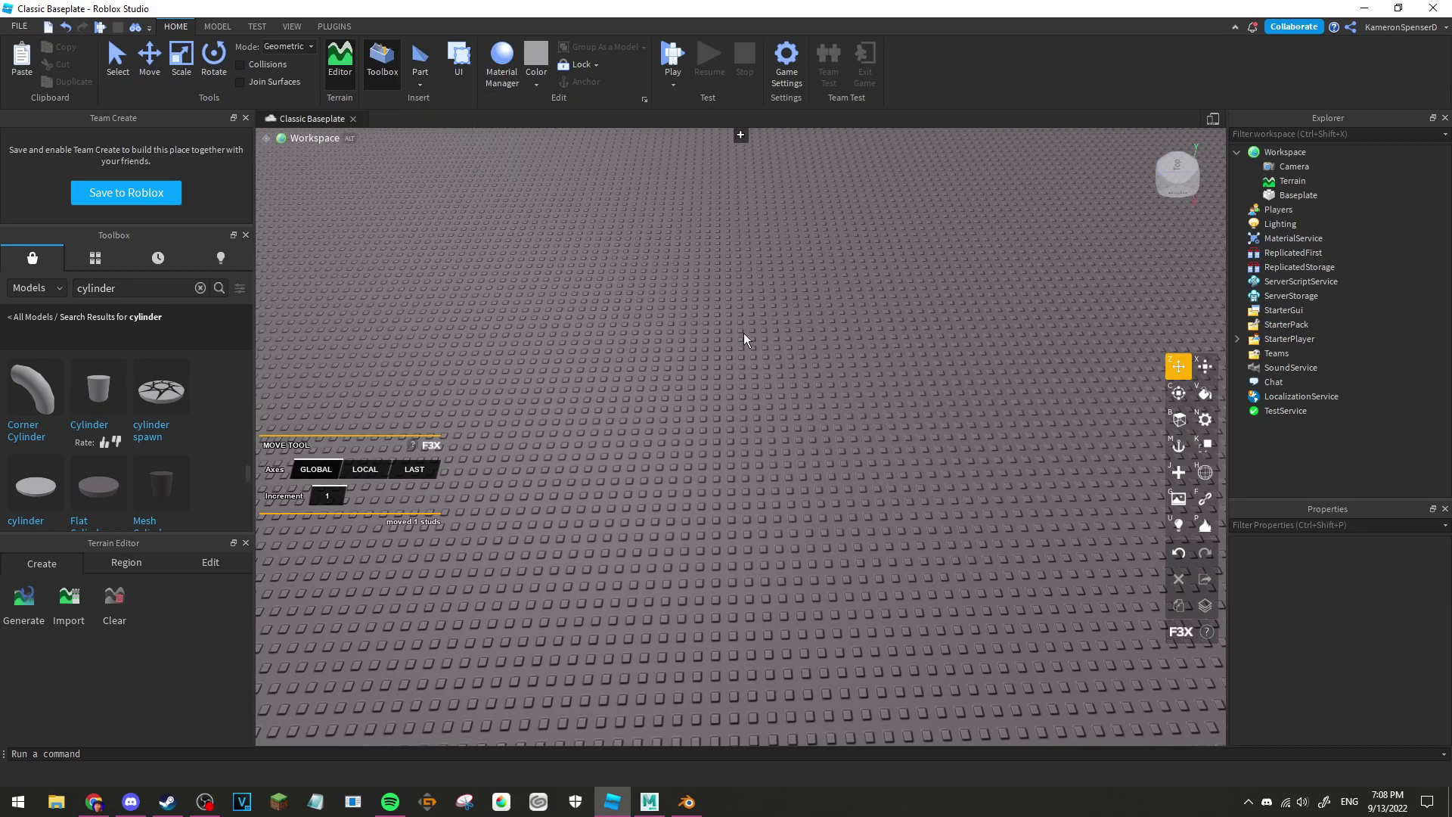
Step: Set the F3X plugin to create new parts of type Truss
key("j")
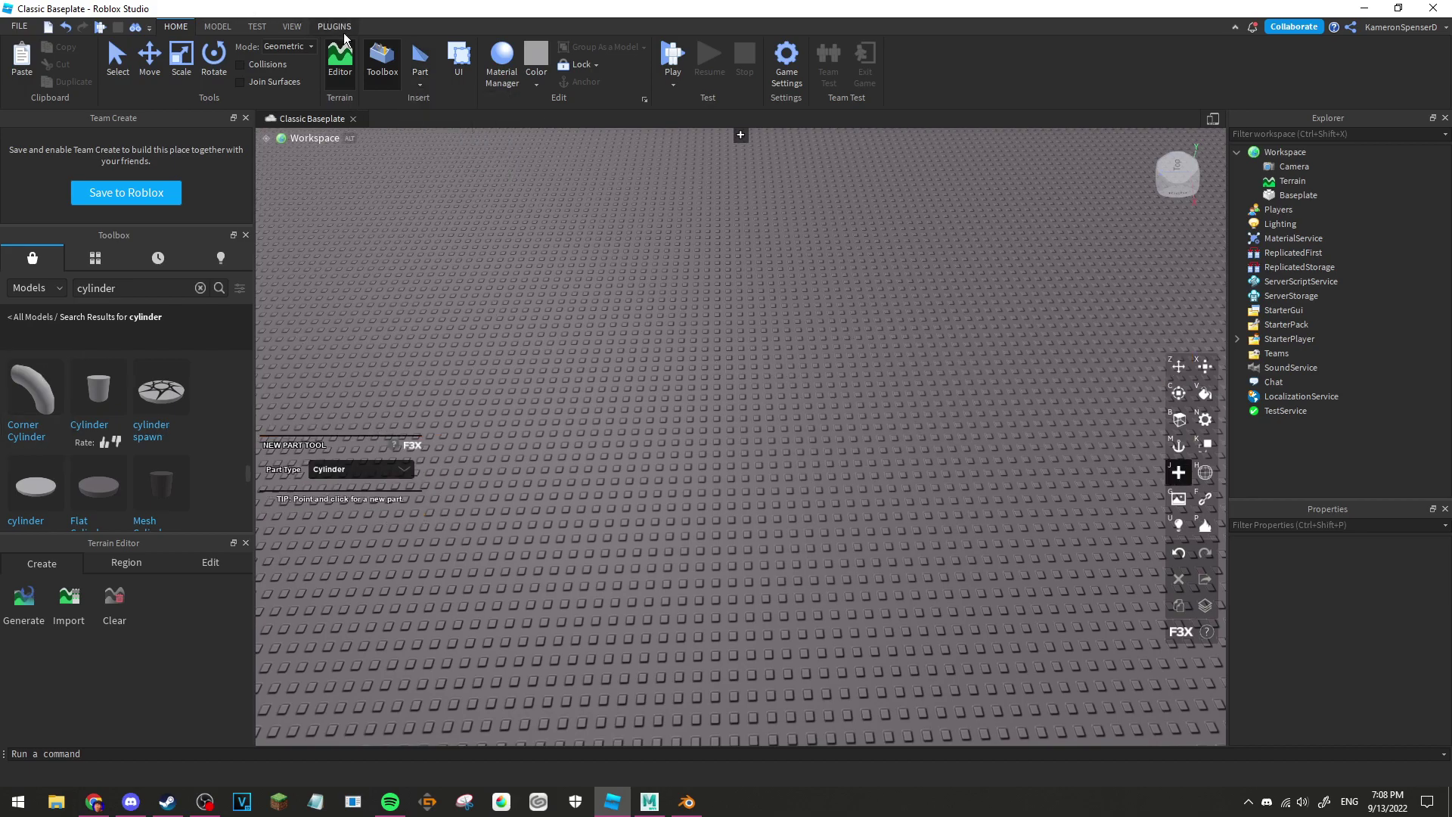
left_click(363, 470)
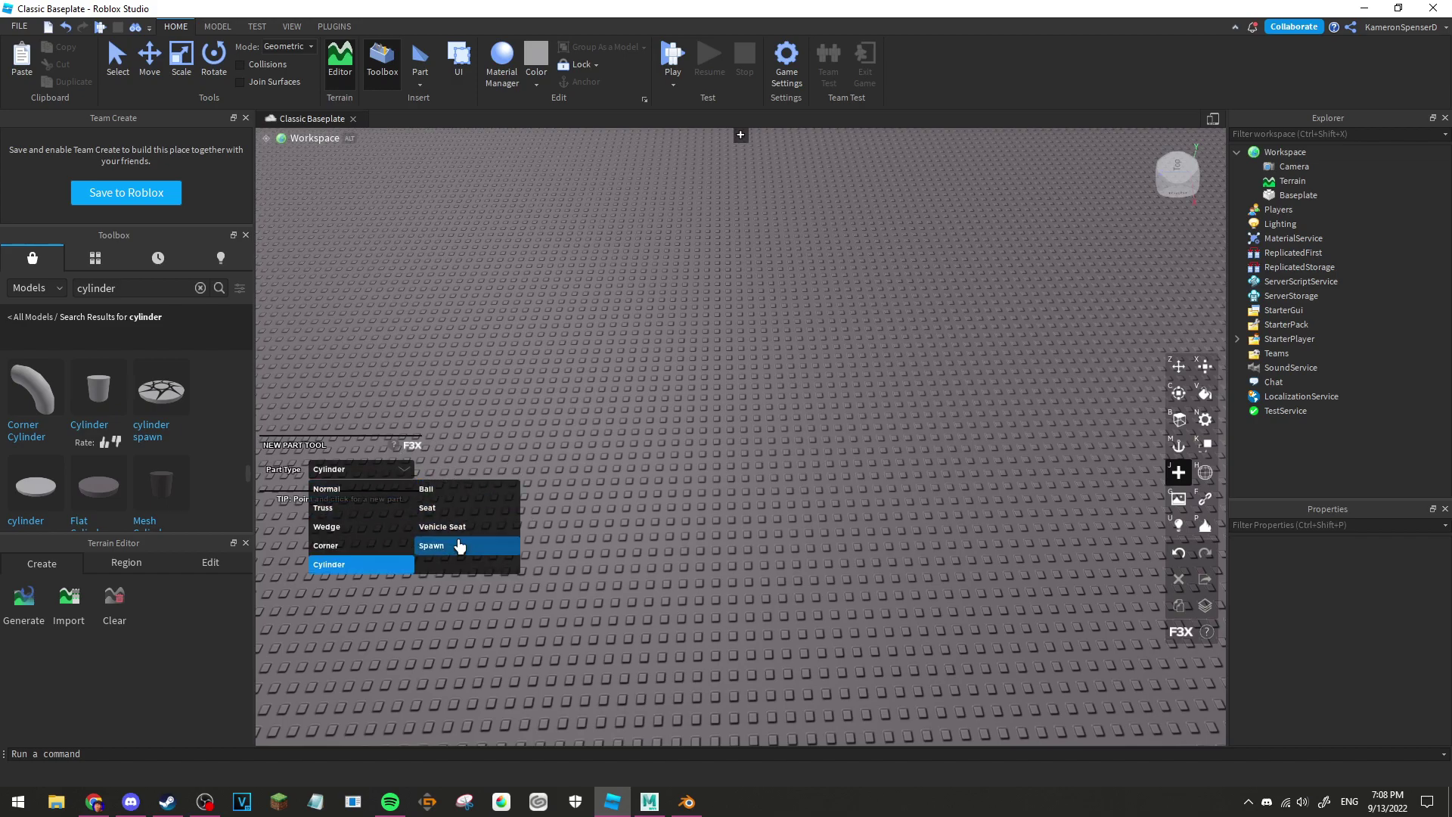
left_click(375, 511)
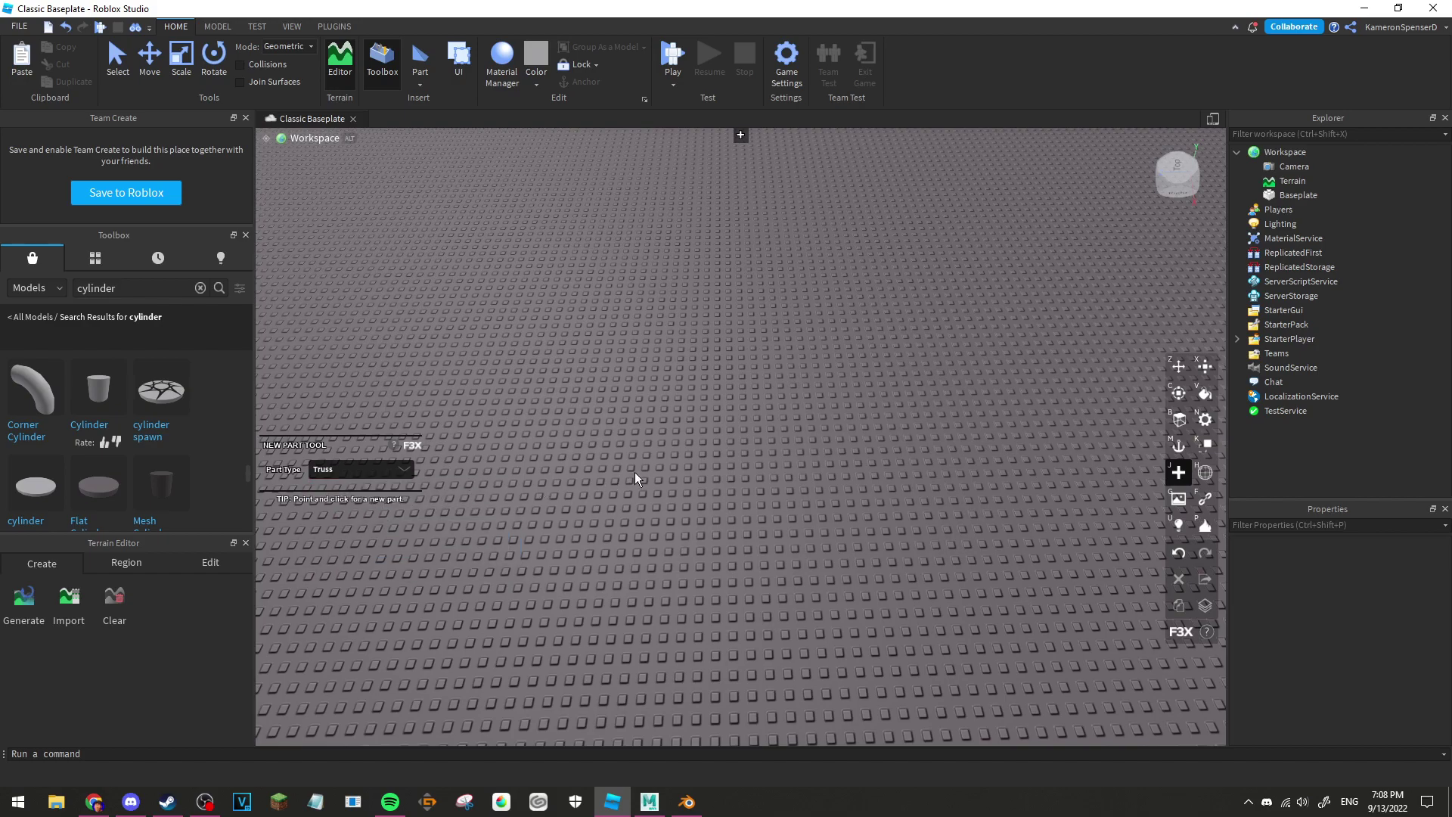
Step: Remove the CornerWedge part that was accidentally inserted
left_click(438, 87)
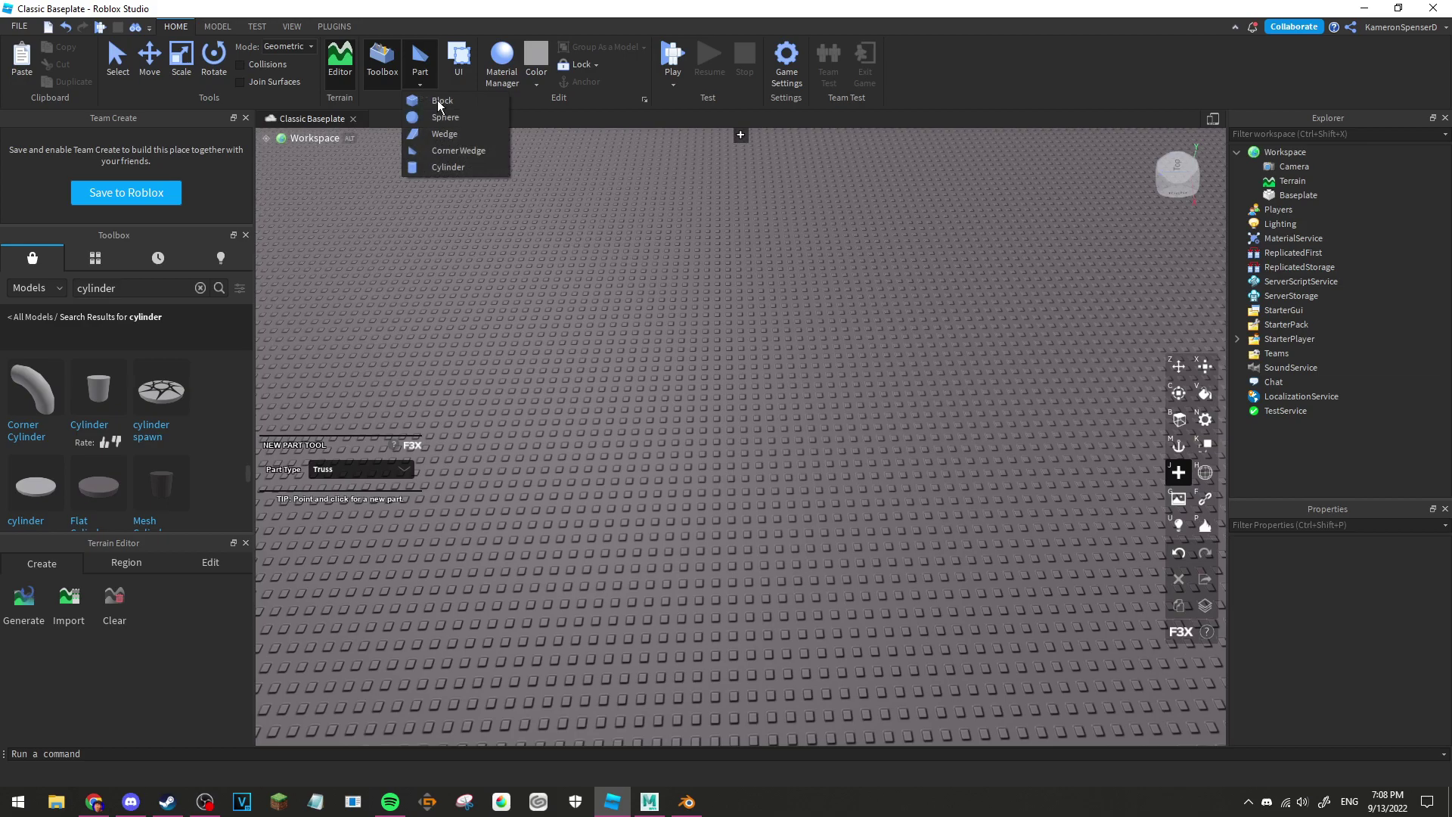
left_click(361, 469)
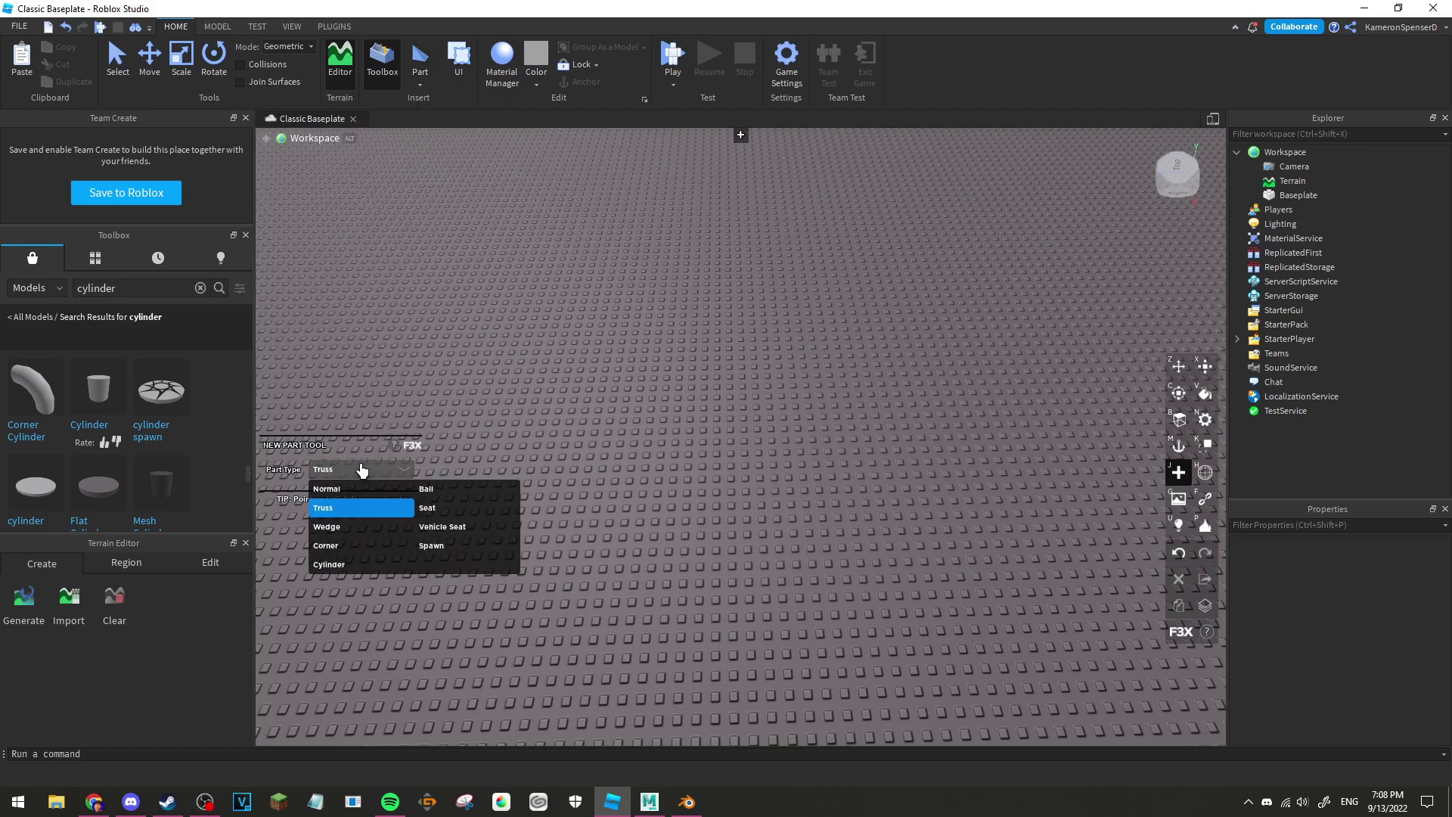
left_click(420, 63)
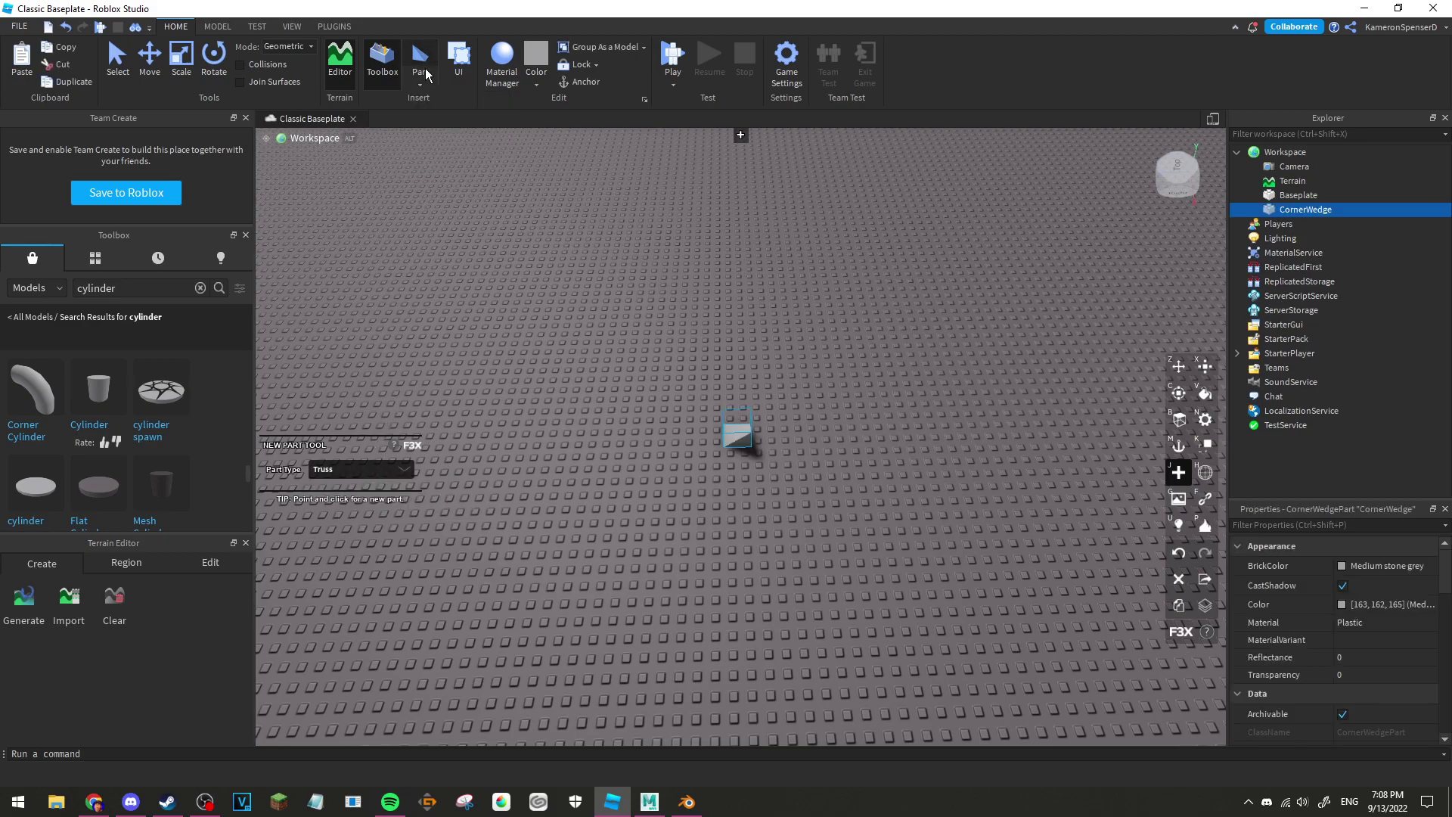
key("Delete")
Step: Insert a Cylinder part from the Part shapes list
left_click(323, 473)
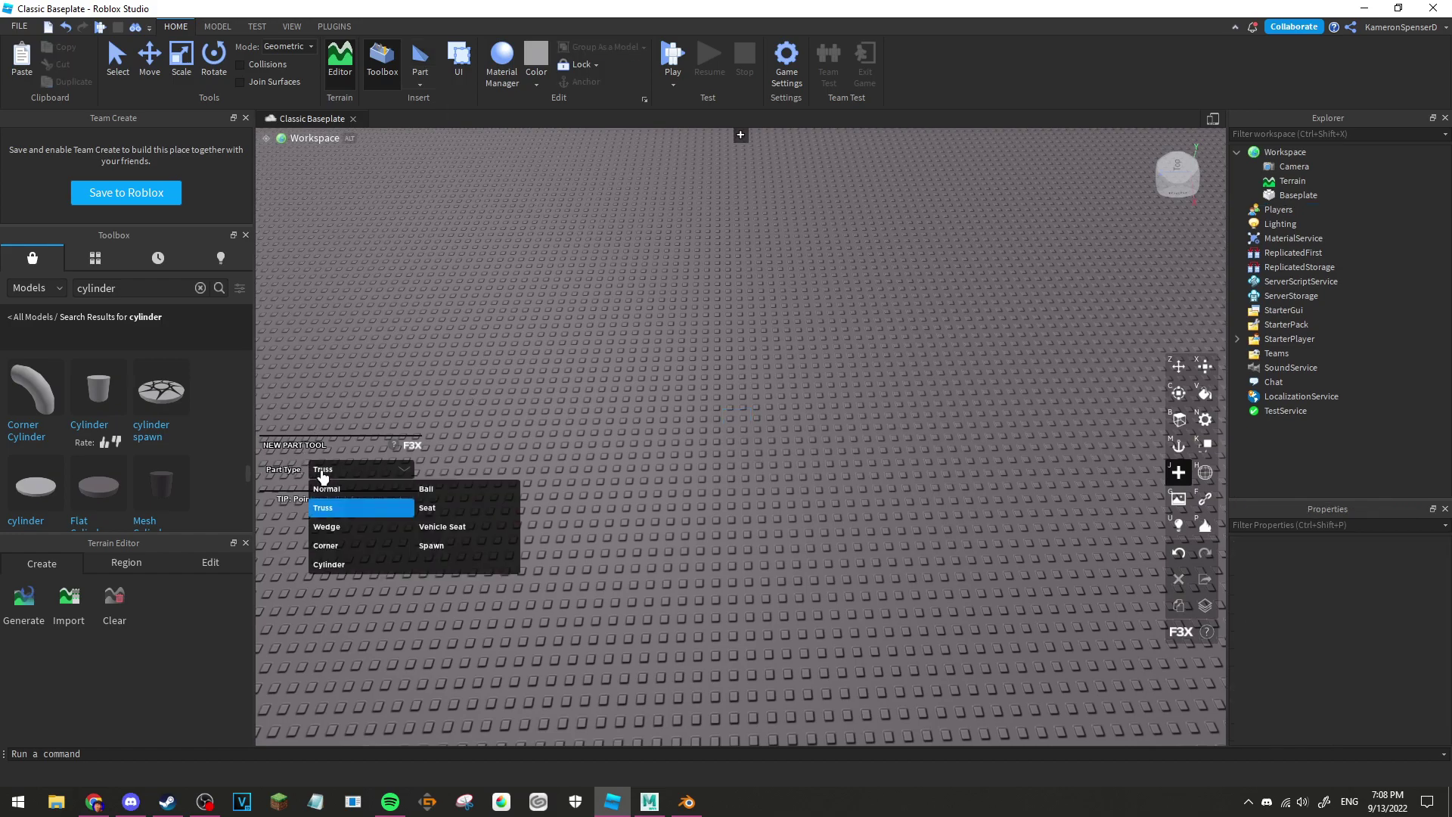
left_click(346, 479)
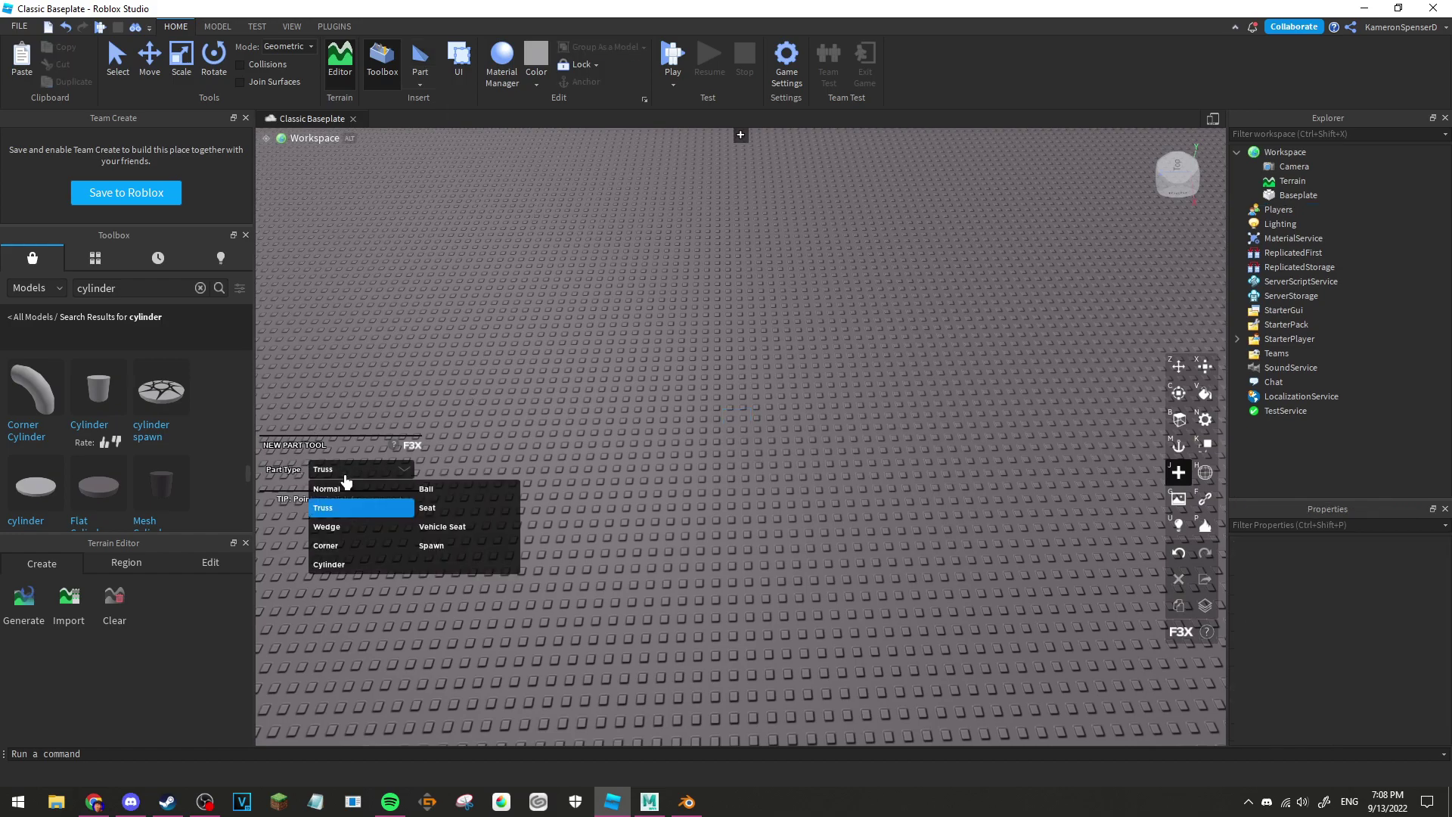
left_click(423, 78)
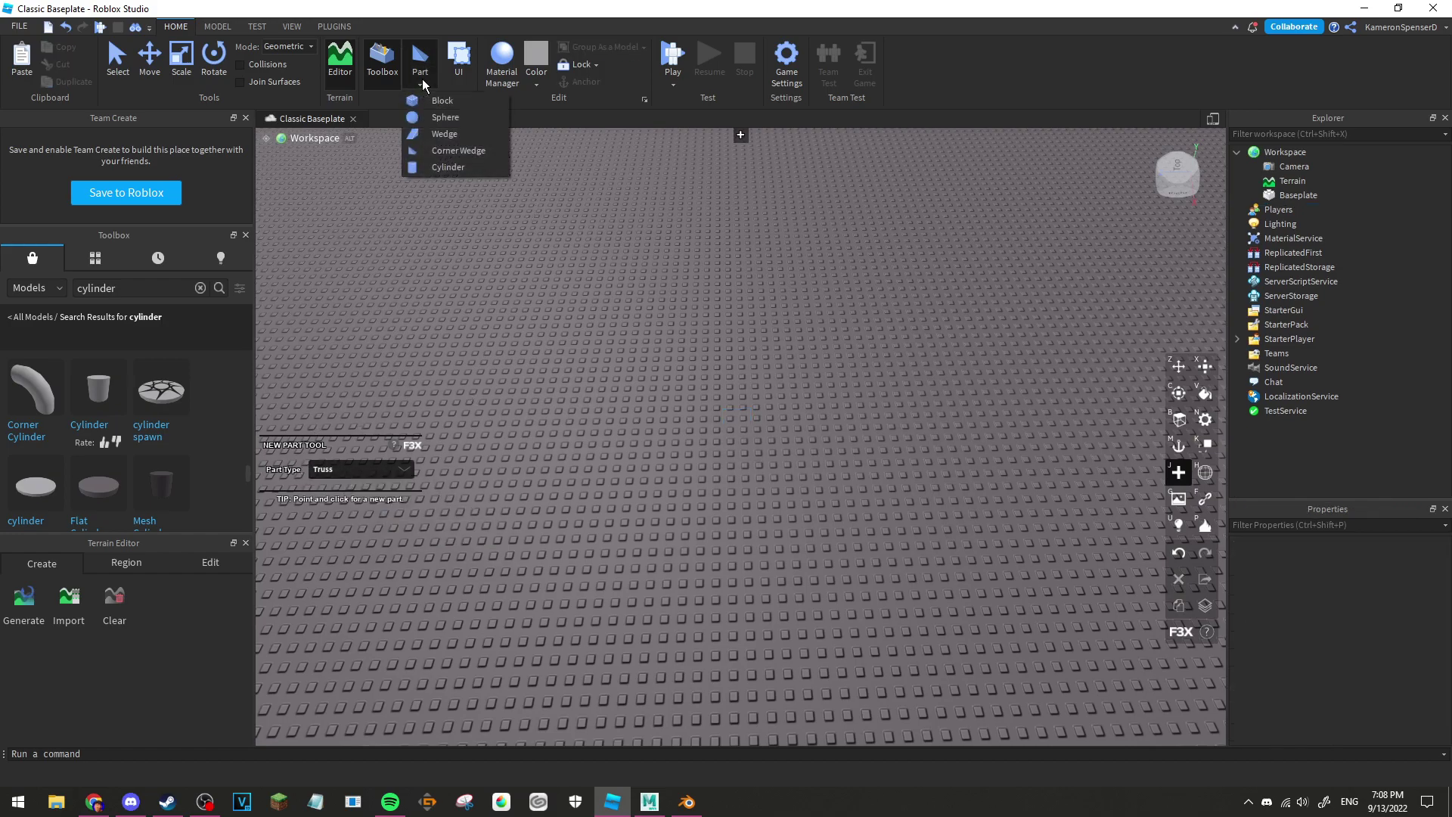
left_click(448, 168)
Step: Focus on the new cylinder and undo the stray truss part
key("f")
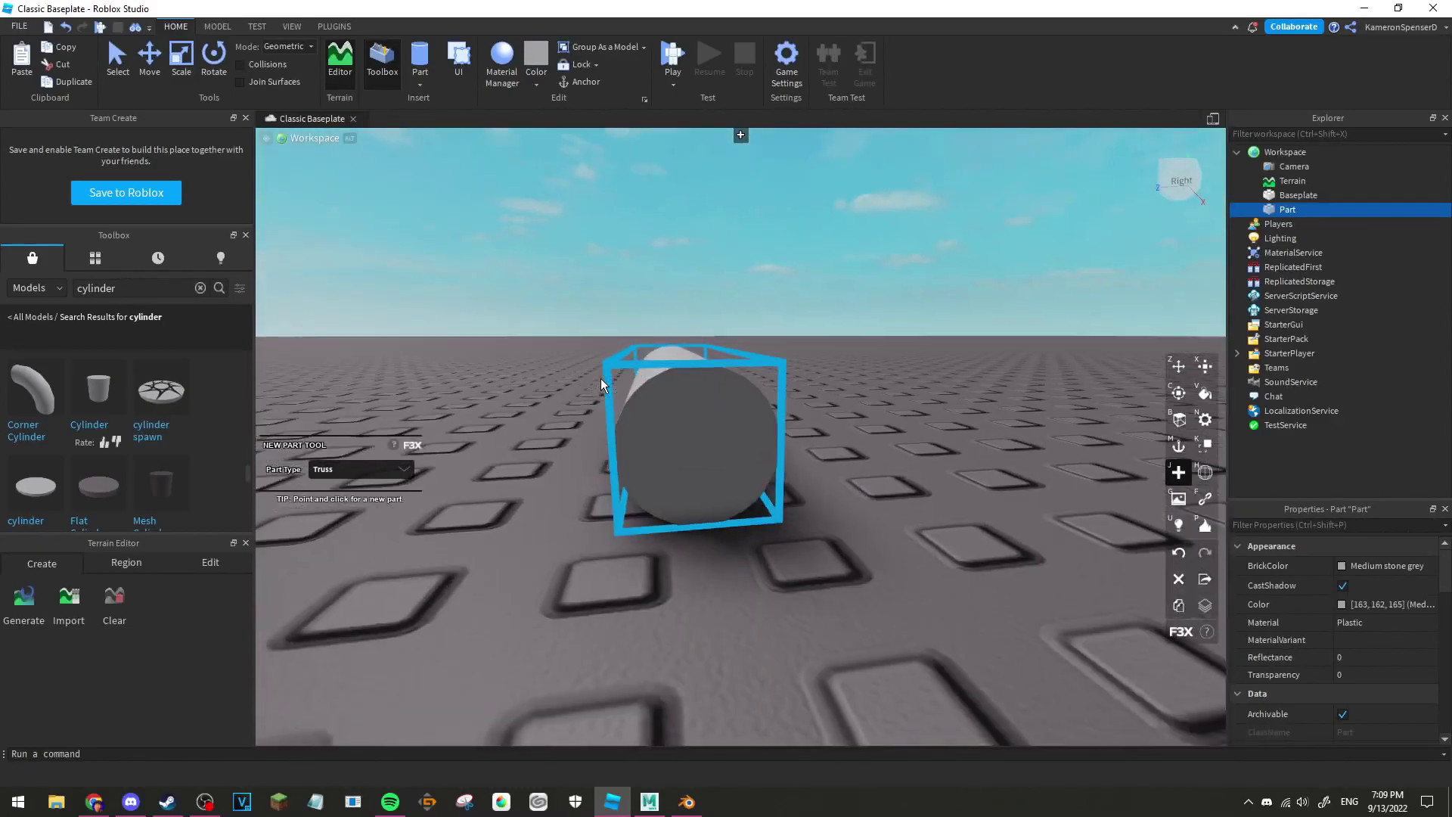
left_click(601, 378)
key("ctrl+z")
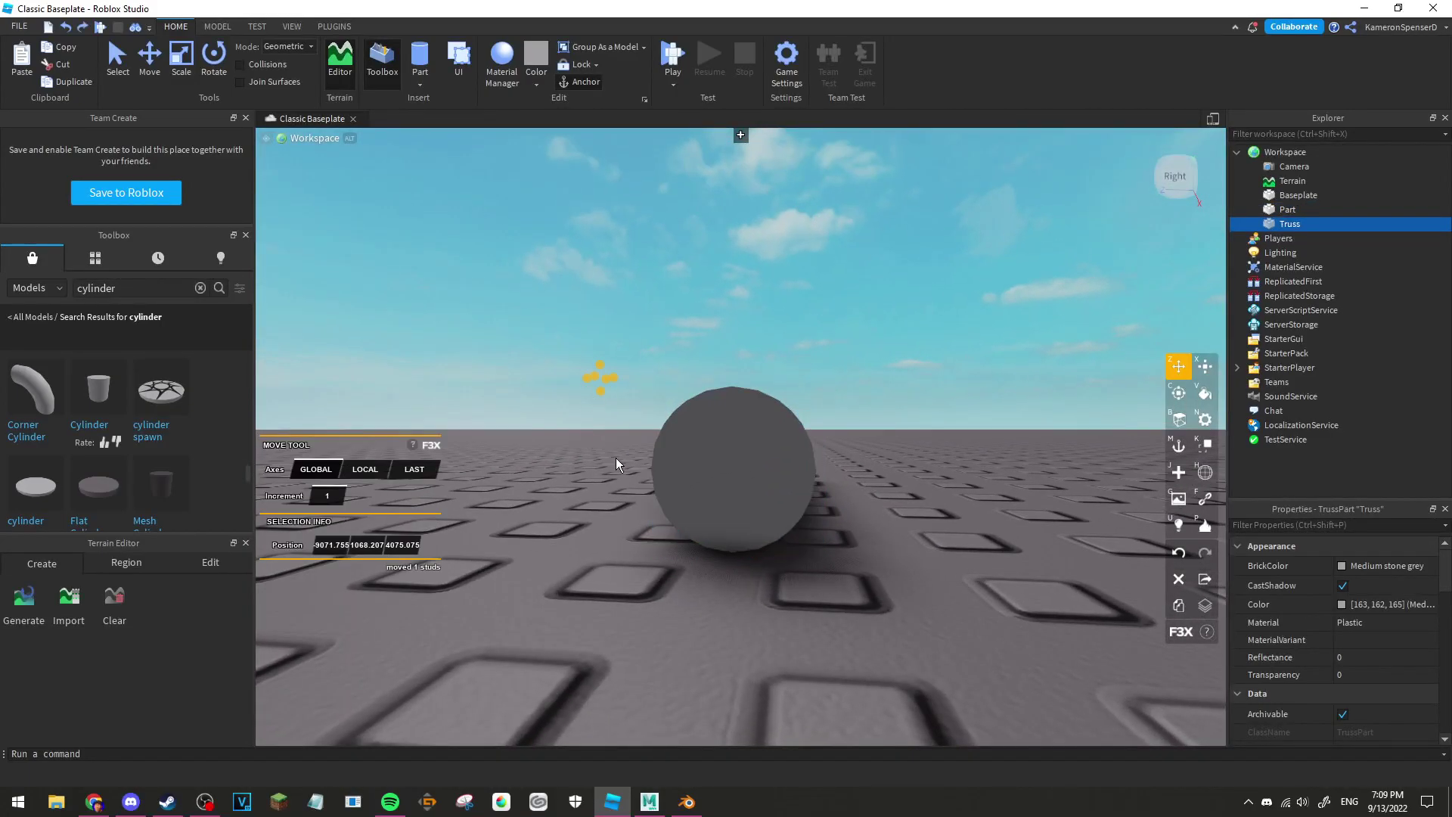
key("f")
left_click(588, 204)
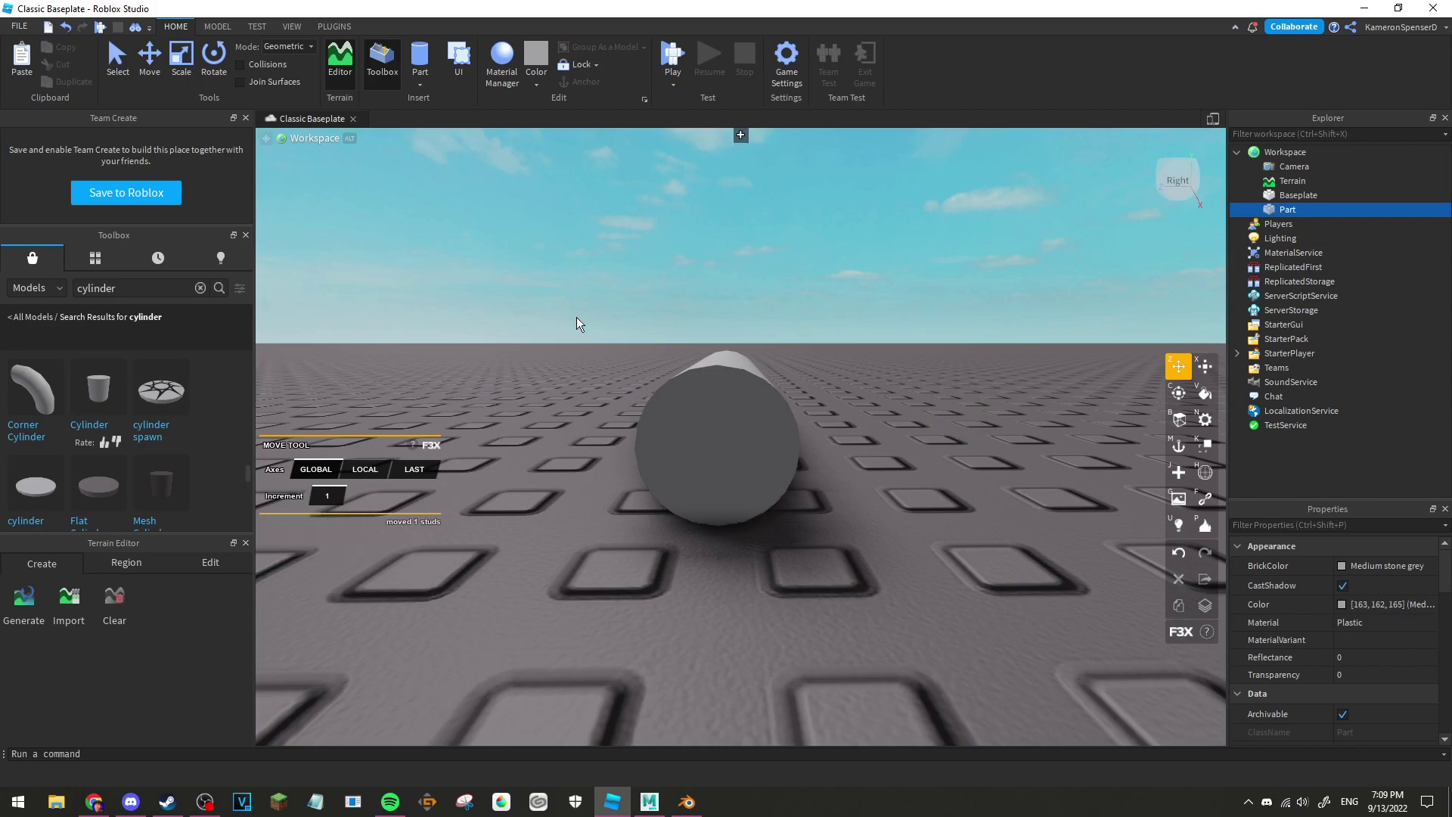
Step: Orbit the camera around the cylinder for an angled view
key("a")
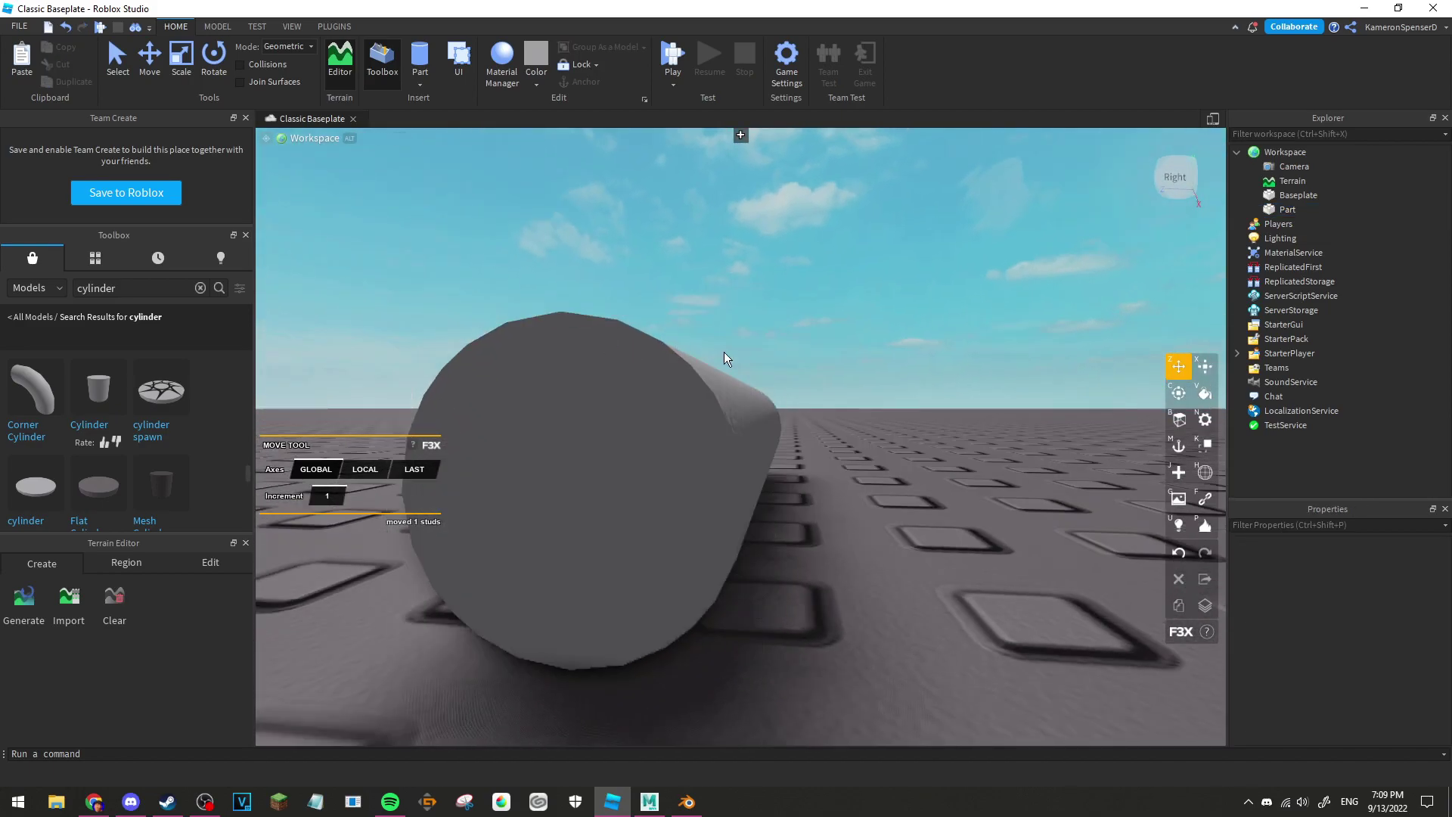
key("d")
right_click_drag(1020, 456, 976, 436)
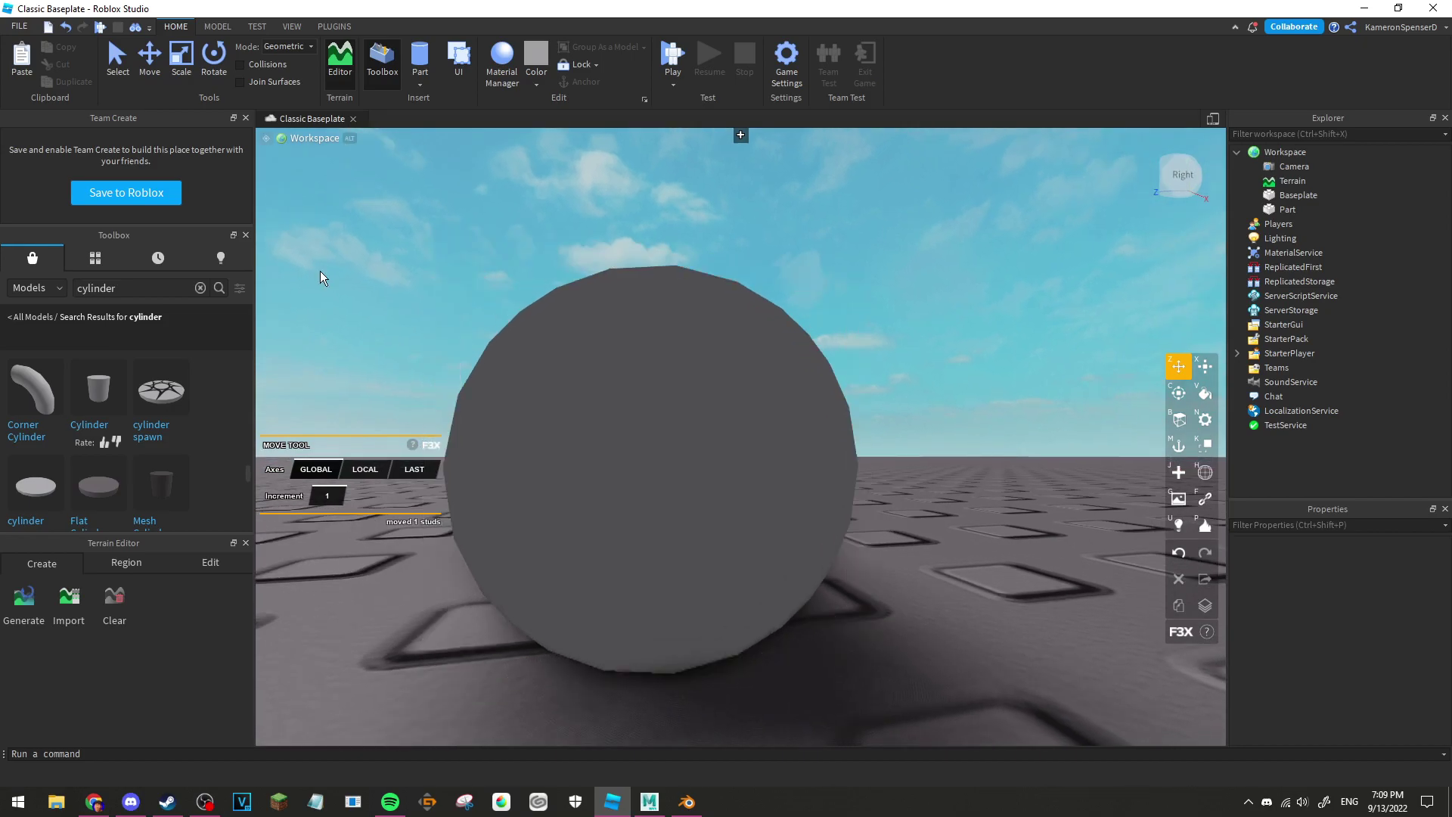
mouse_move(727, 262)
right_mouse_down()
mouse_move(828, 286)
mouse_move(905, 325)
right_mouse_up()
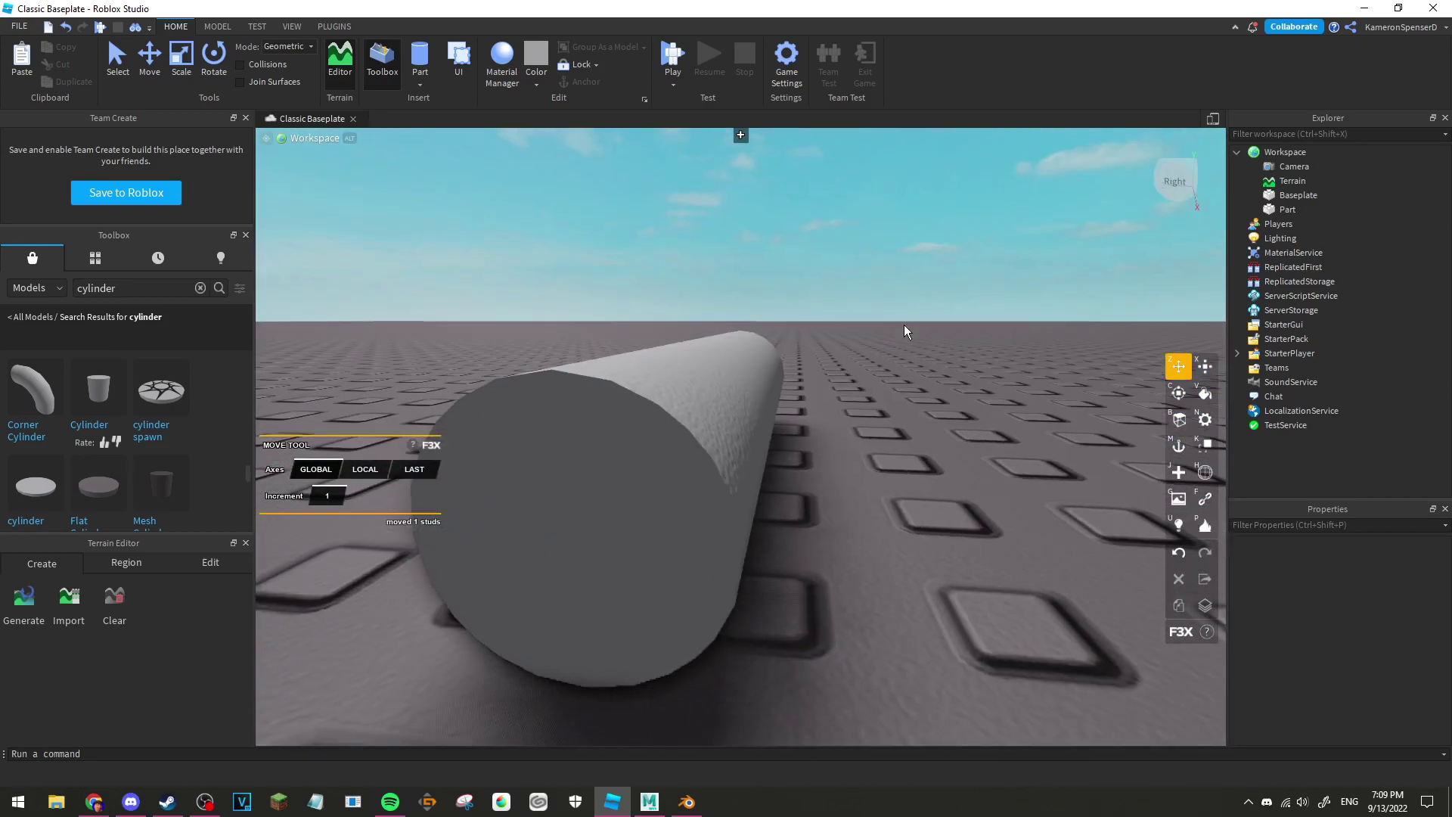
right_click(905, 325)
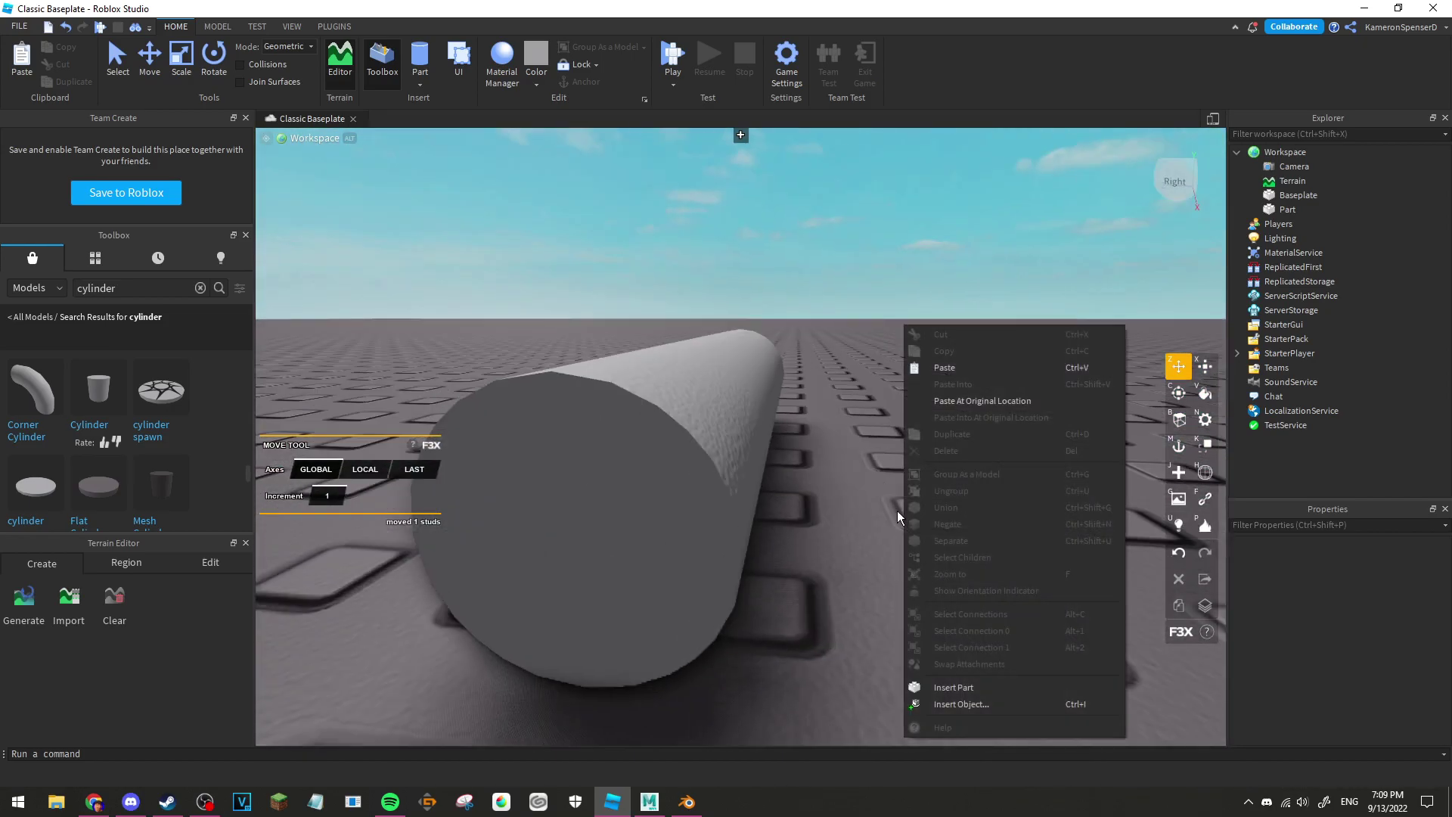
left_click(847, 518)
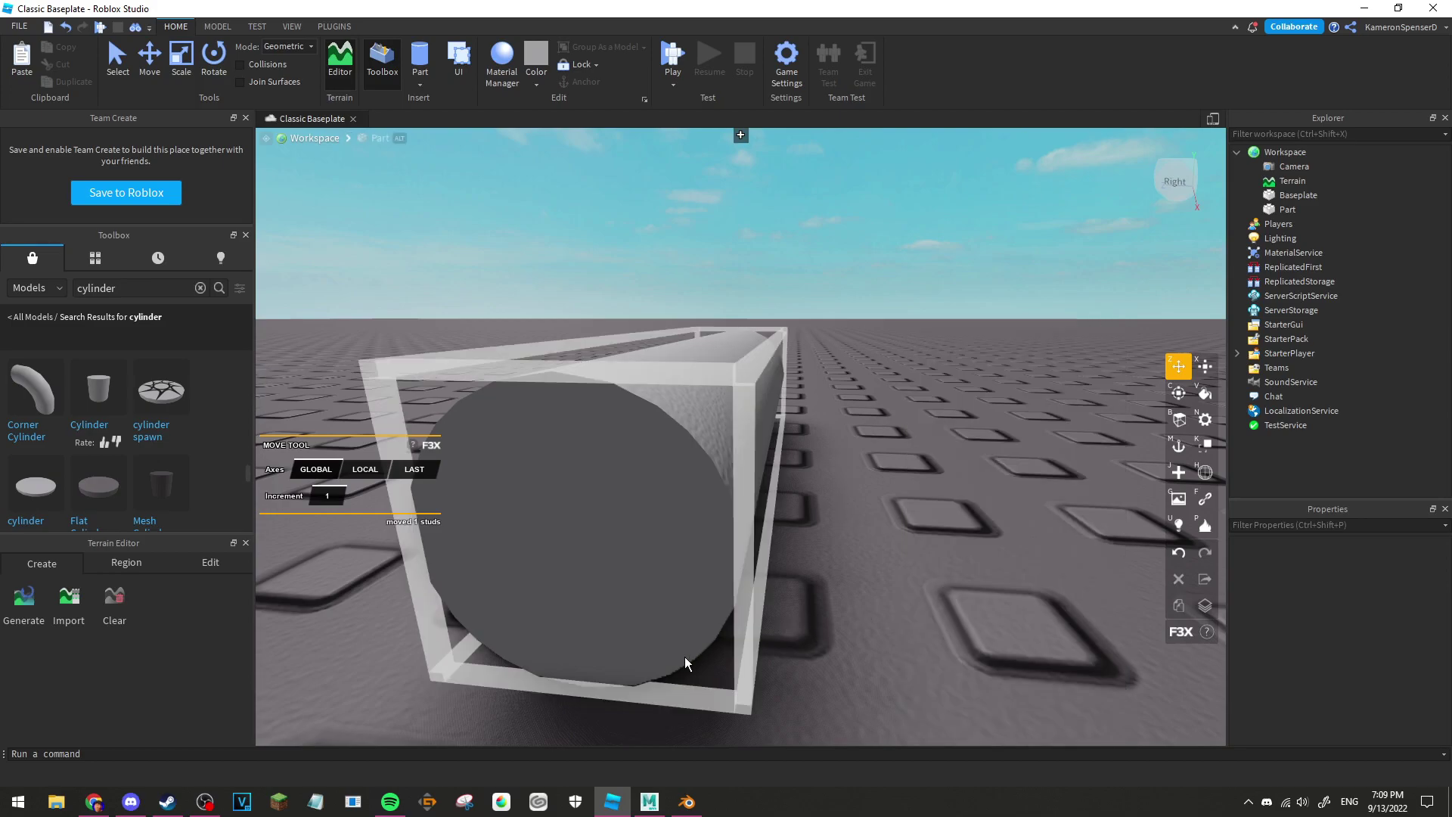
Step: Select the cylinder and shorten it to 2 studs with the F3X Resize tool
left_click(746, 473)
right_click_drag(830, 411, 822, 412)
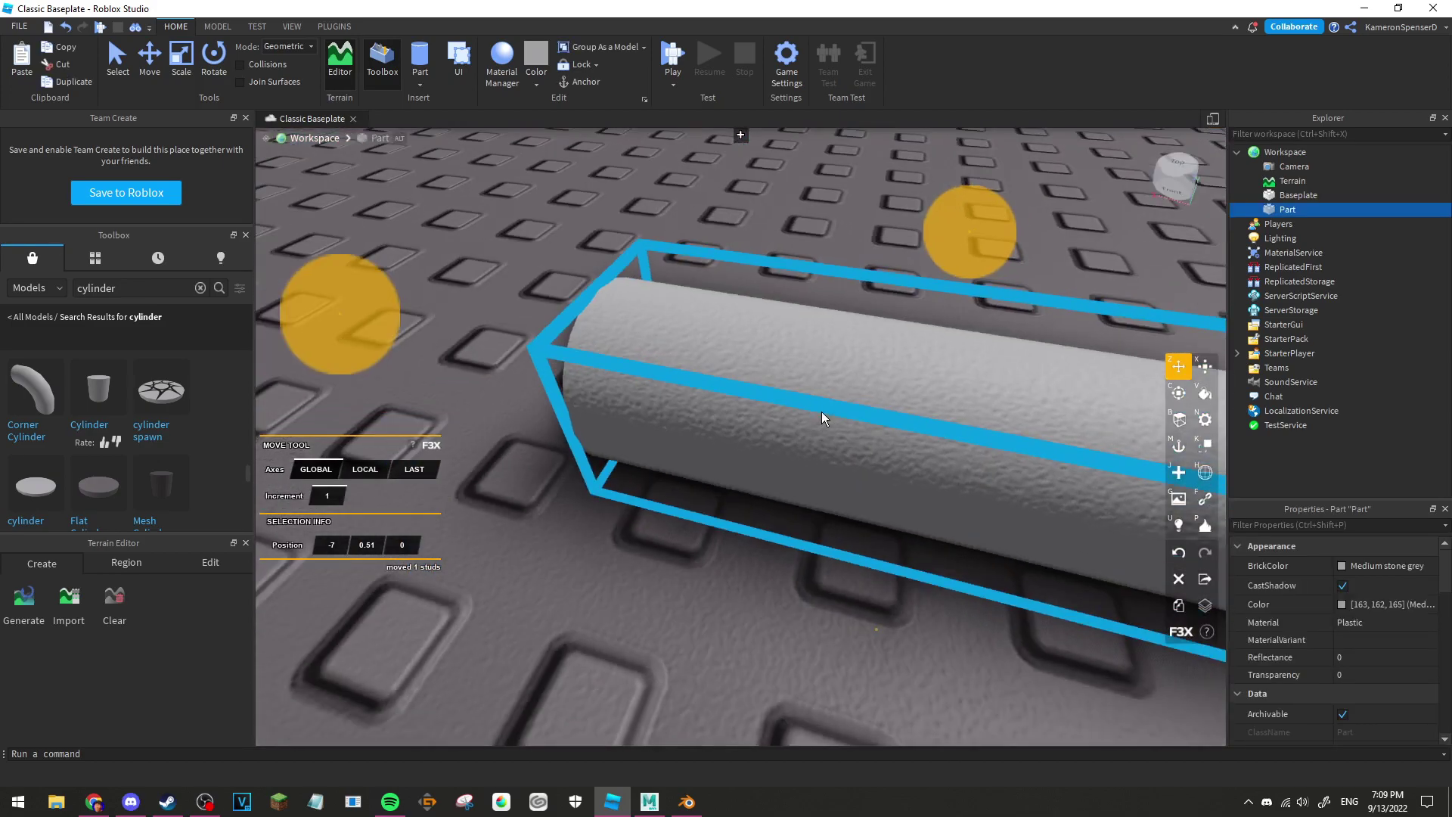
scroll(823, 412, "down", 5)
scroll(822, 413, "up", 3)
right_click_drag(885, 454, 839, 425)
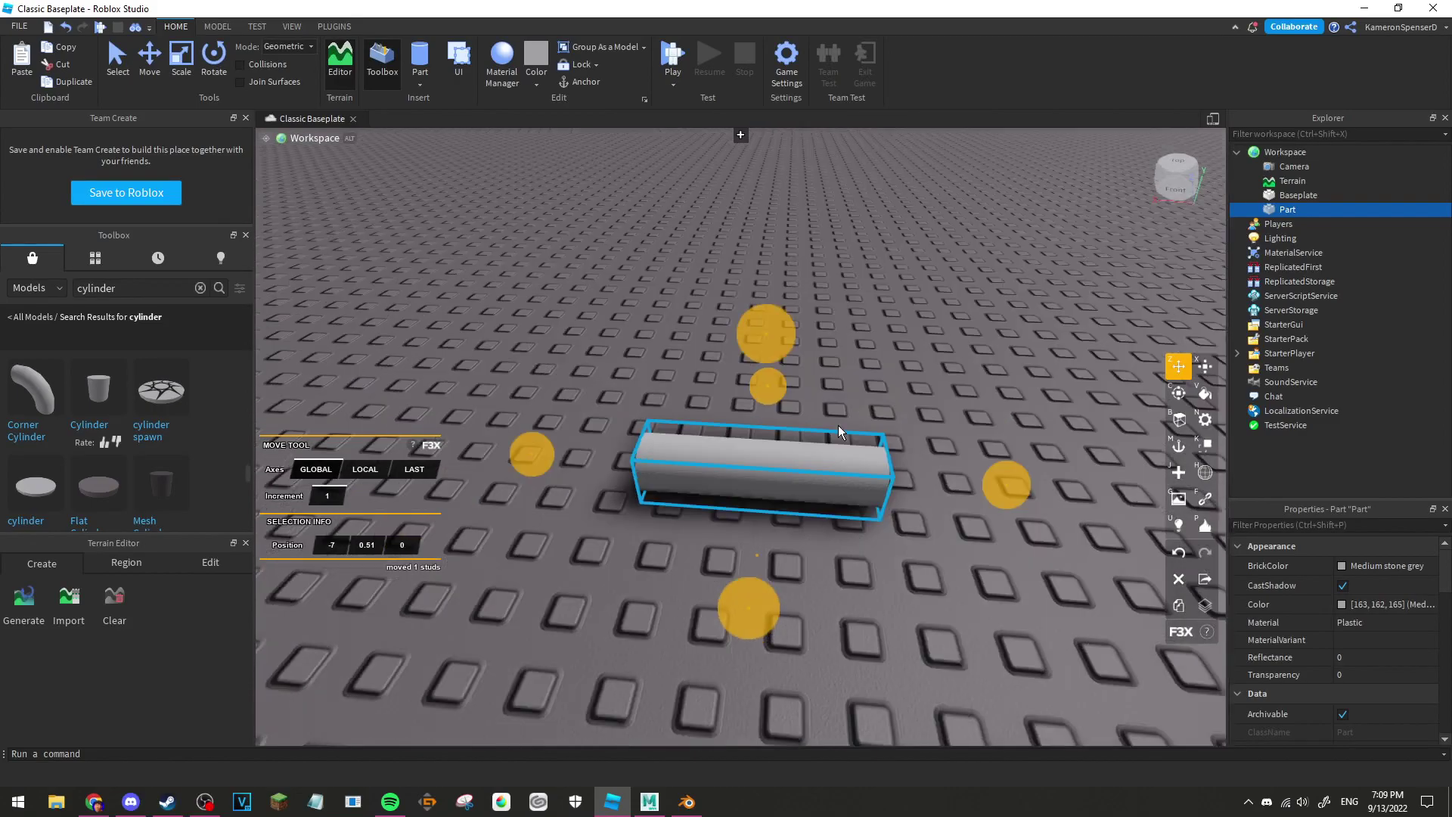
key("x")
left_click_drag(996, 459, 898, 448)
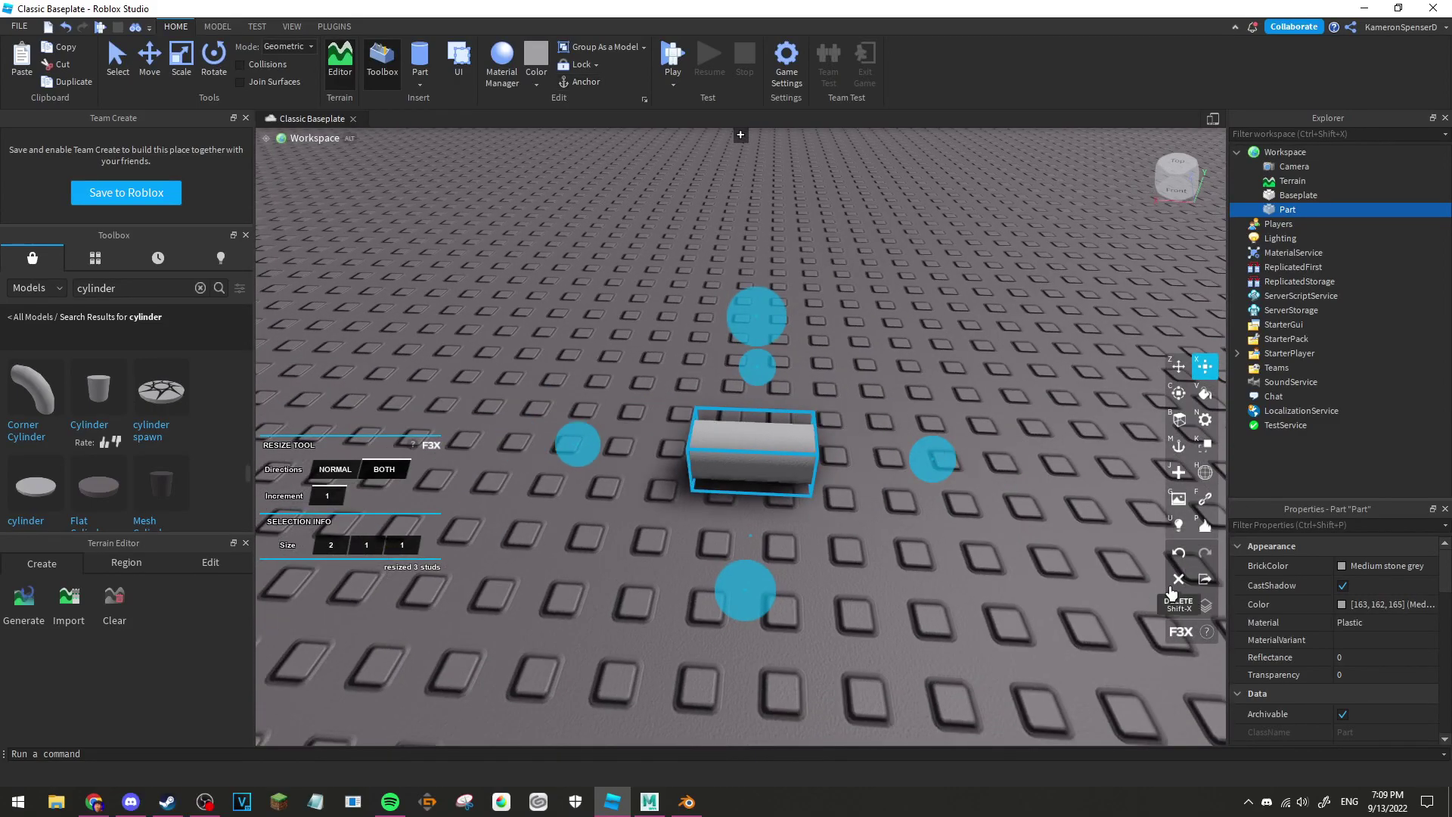
scroll(1340, 635, "down", 3)
Step: Set the cylinder's Size to 2, 1, 1 and Position to 0, 0, 0, then centre the view on it
left_click(1385, 632)
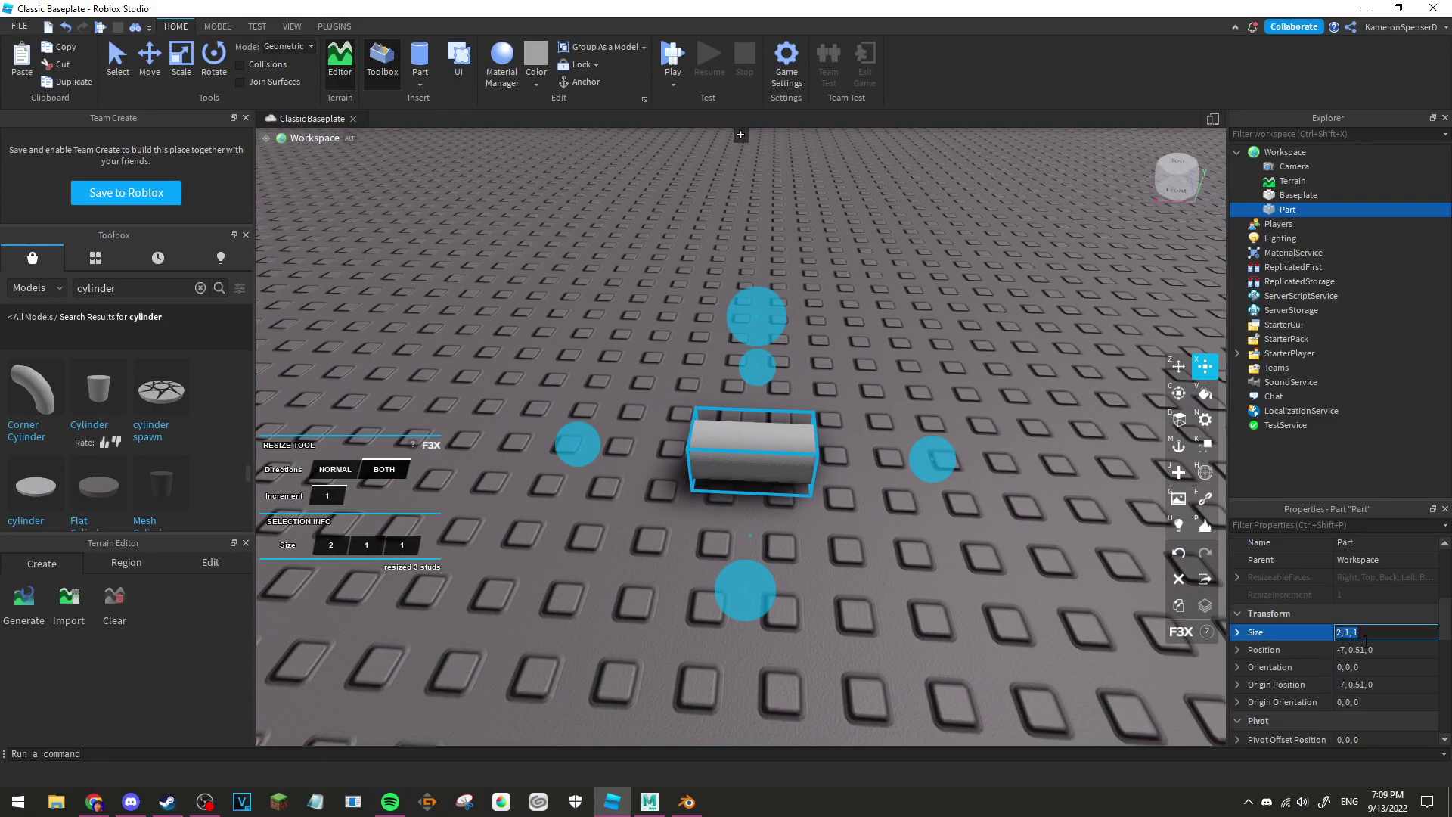
left_click(1342, 650)
key("BackSpace")
type("0")
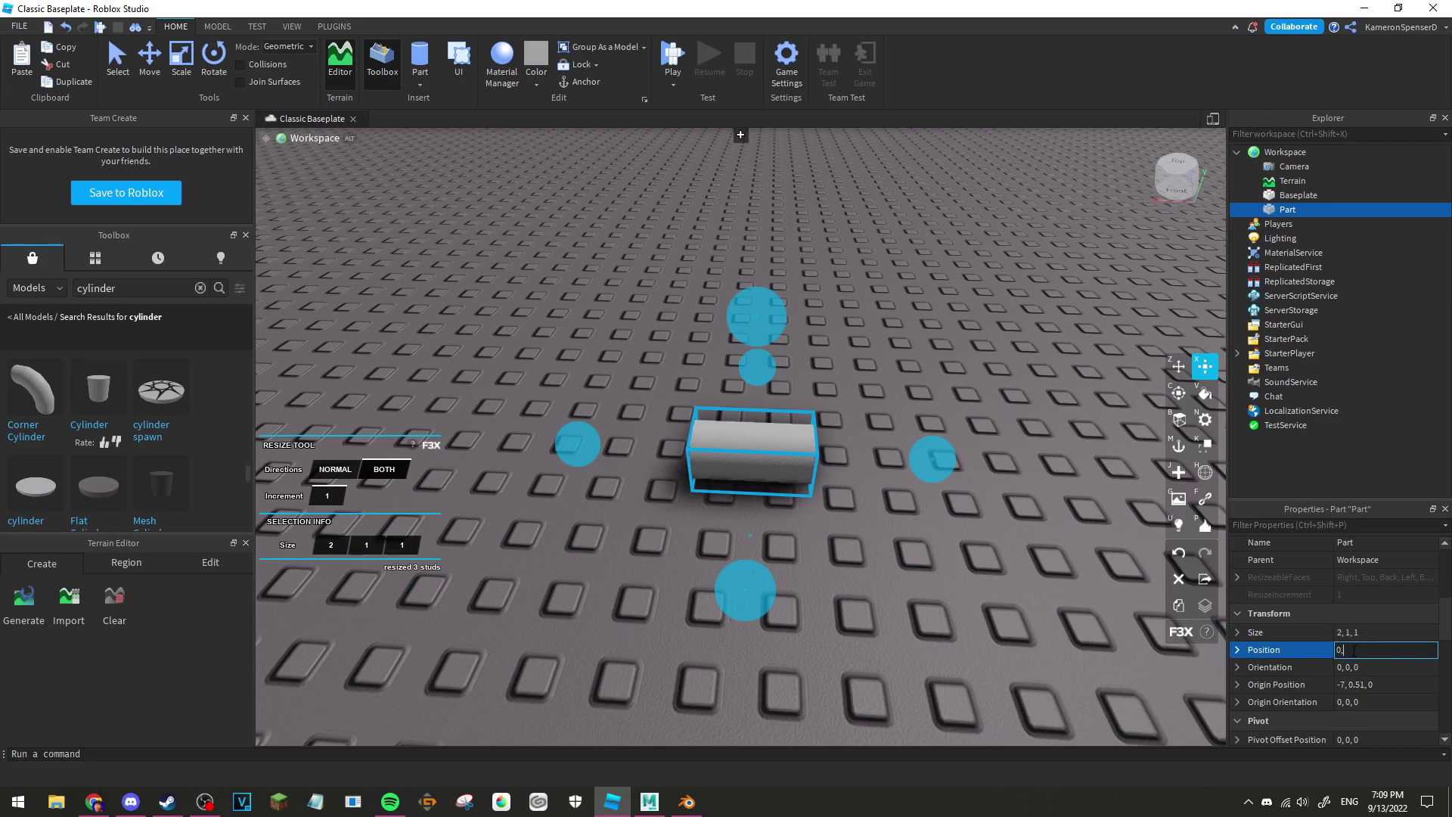
key("Return")
scroll(686, 440, "down", 5)
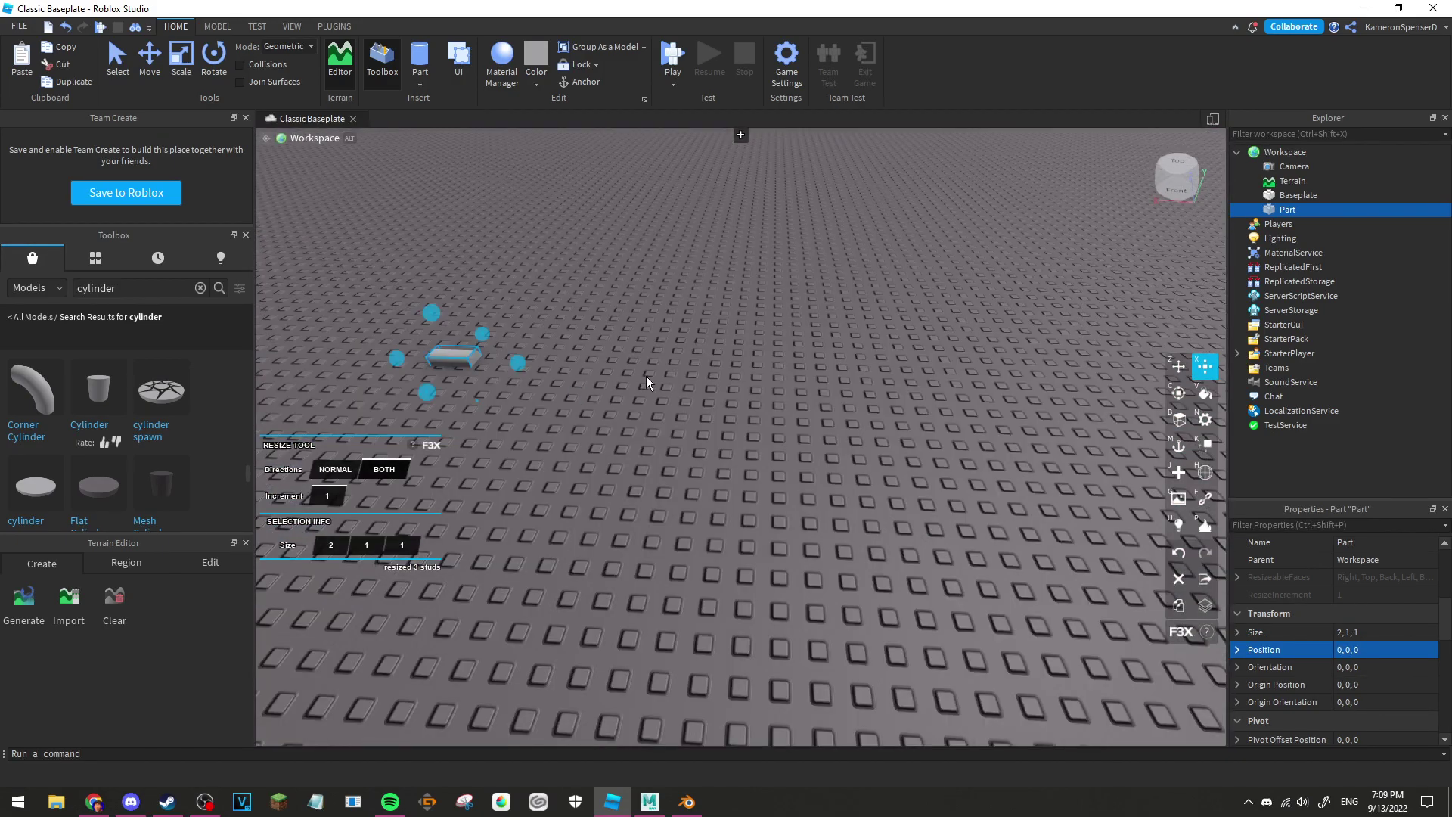
right_click_drag(646, 376, 688, 402)
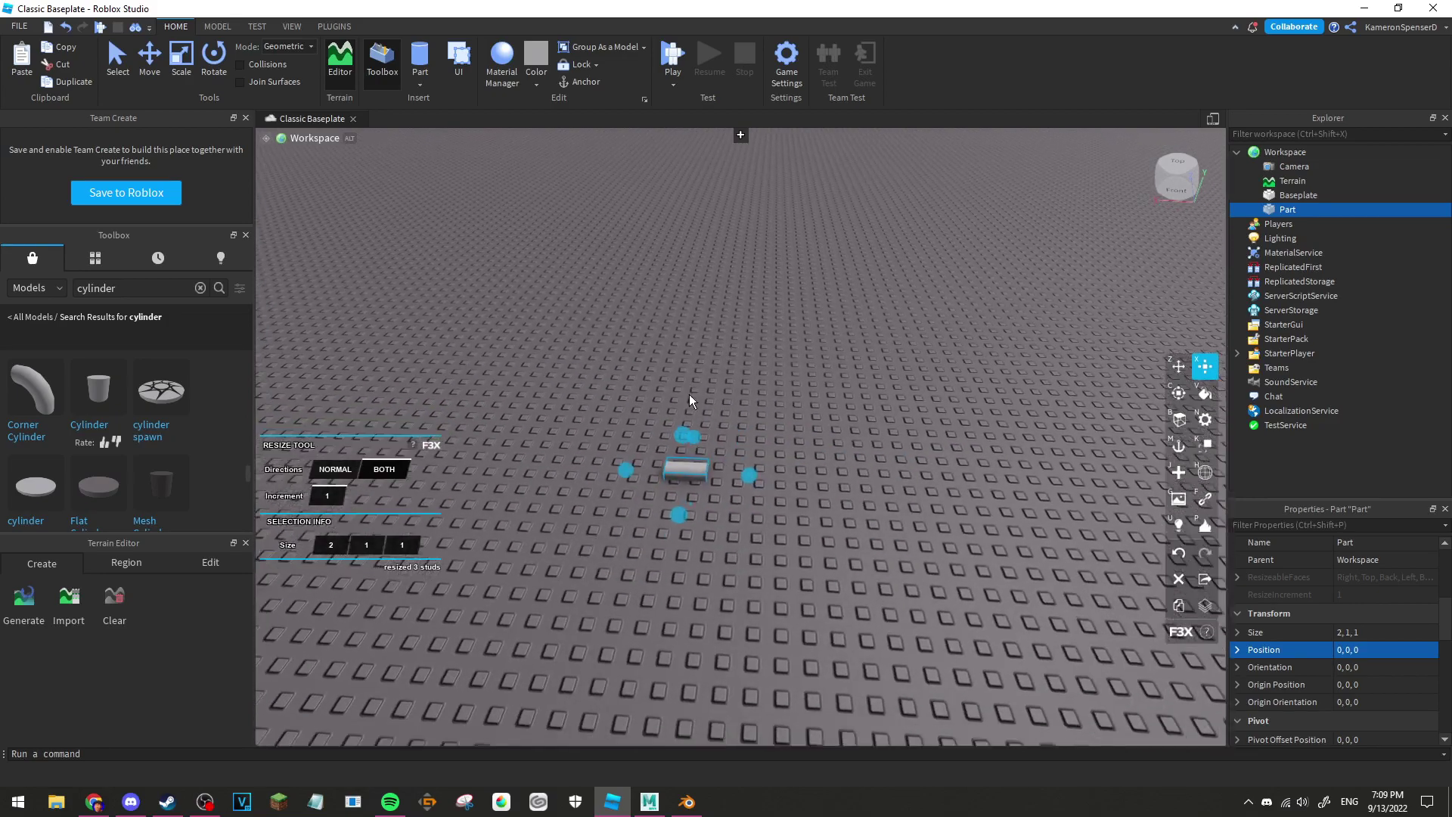
Step: Export the part as cylinder.obj, replacing the existing file, then deselect it
right_click(1276, 211)
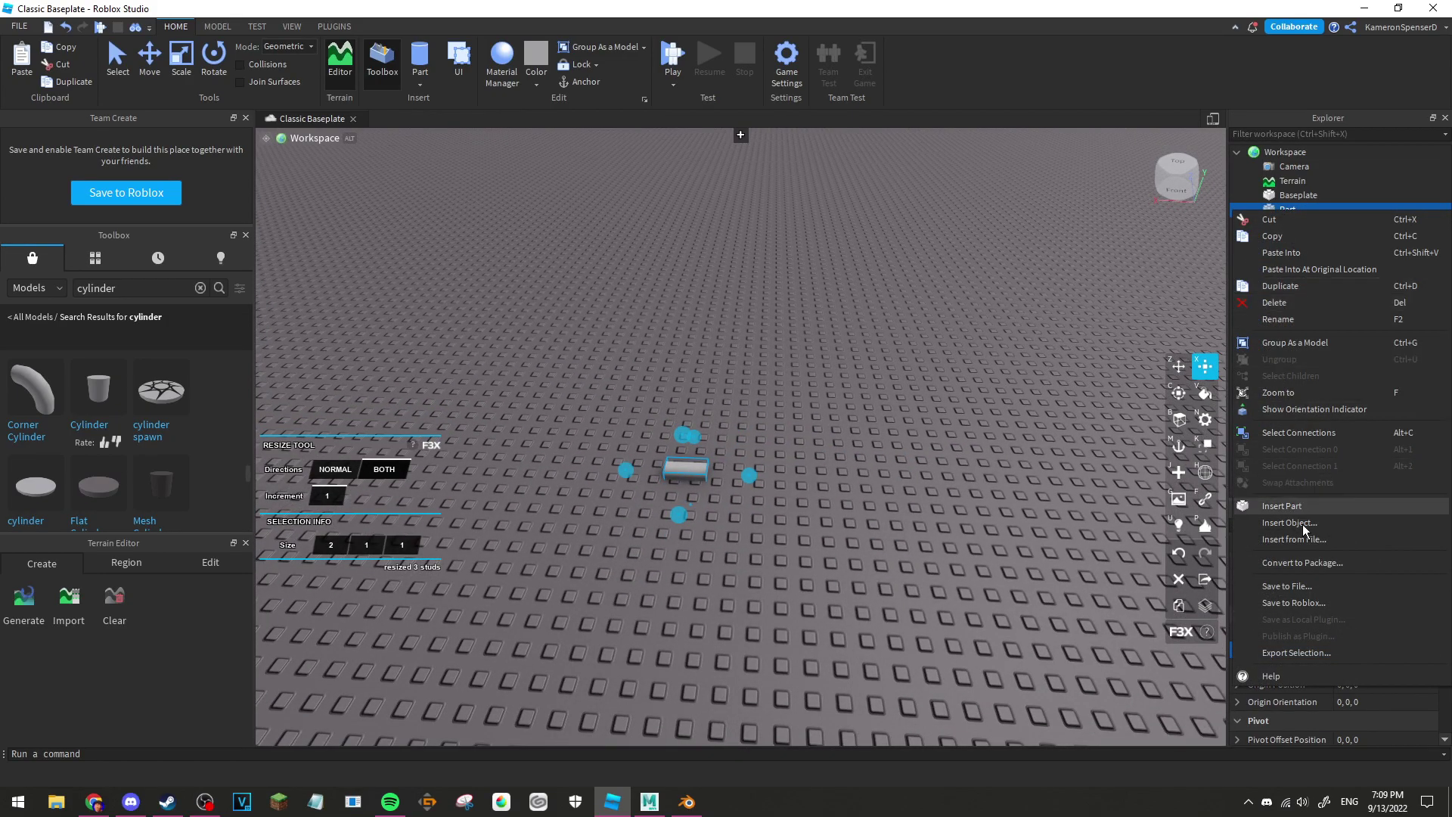
left_click(1296, 653)
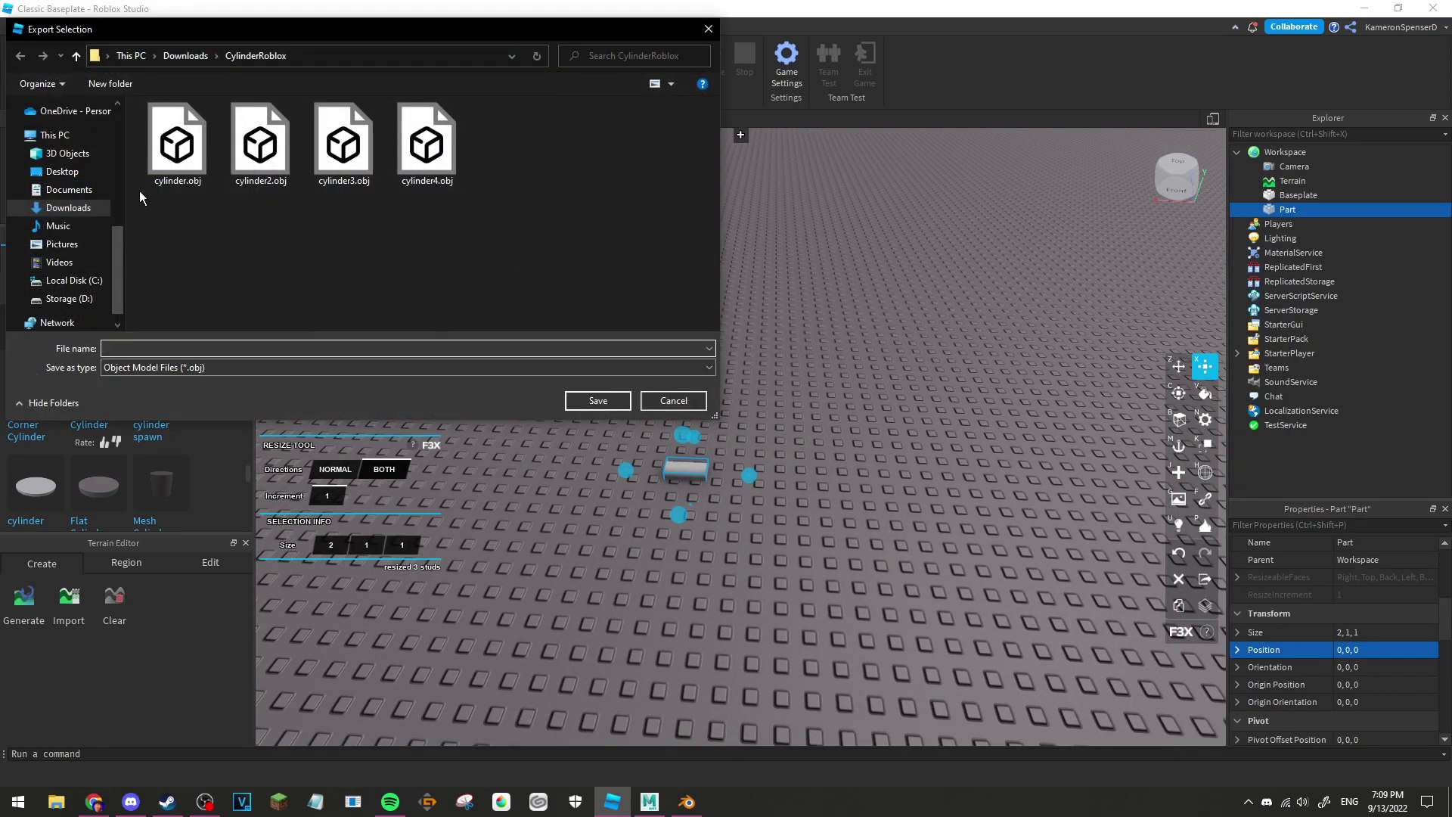
left_click(178, 159)
left_click(598, 400)
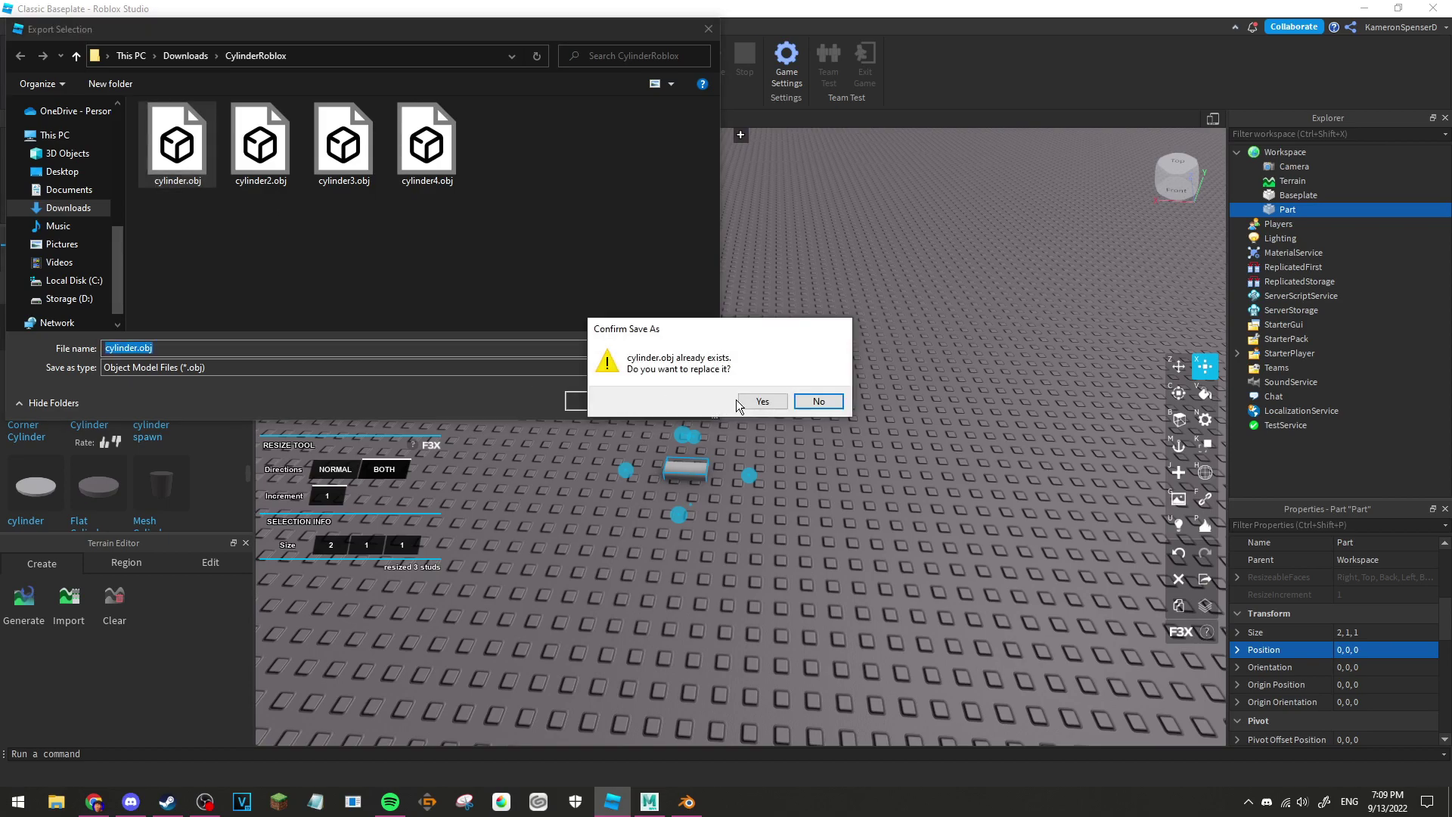
left_click(749, 404)
left_click(768, 472)
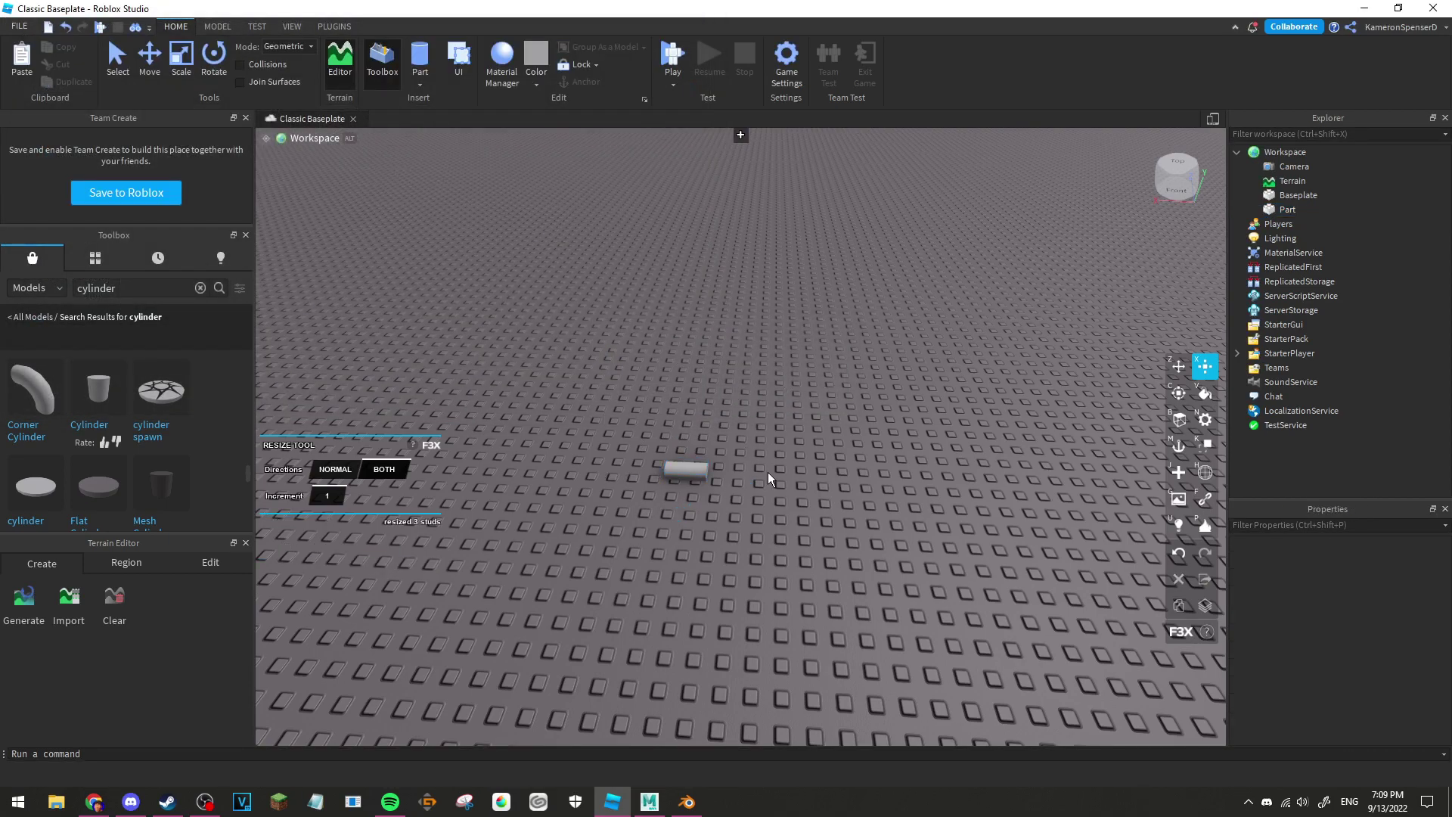
left_click(688, 468)
left_click(583, 386)
Step: In Maya, try importing cylinder.mtl and dismiss the resulting message
left_click(649, 802)
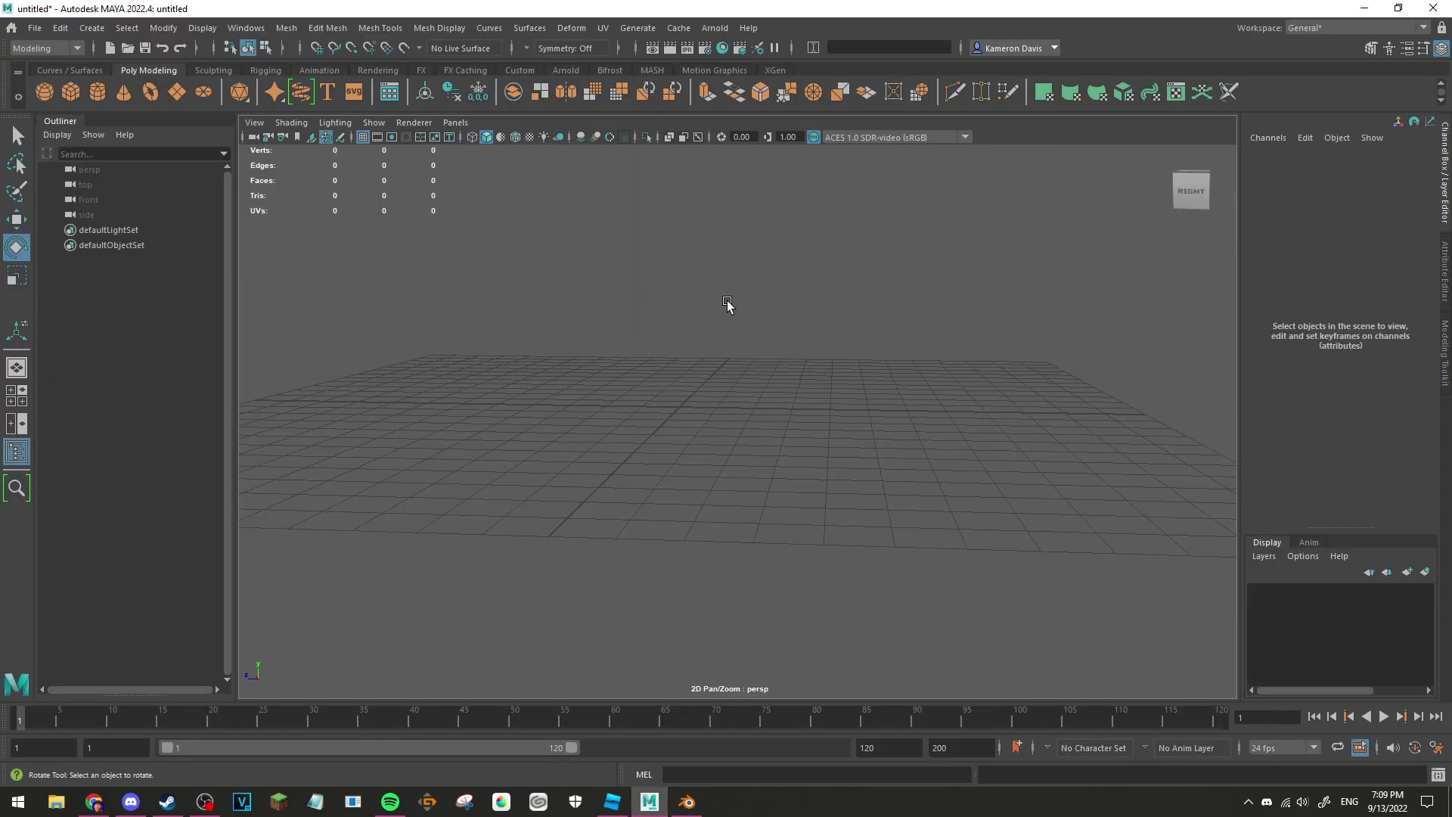
left_click(35, 28)
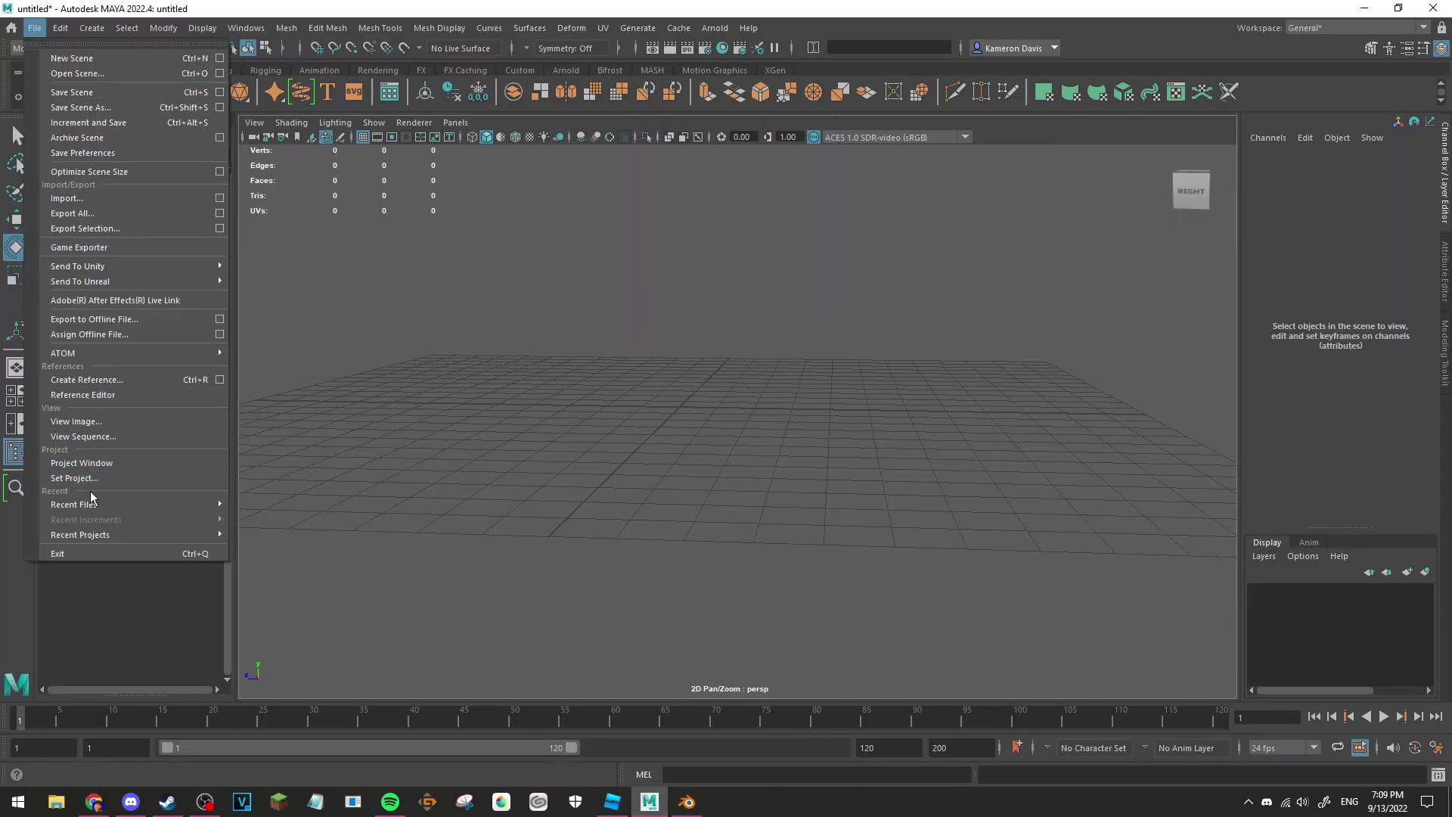
left_click(68, 197)
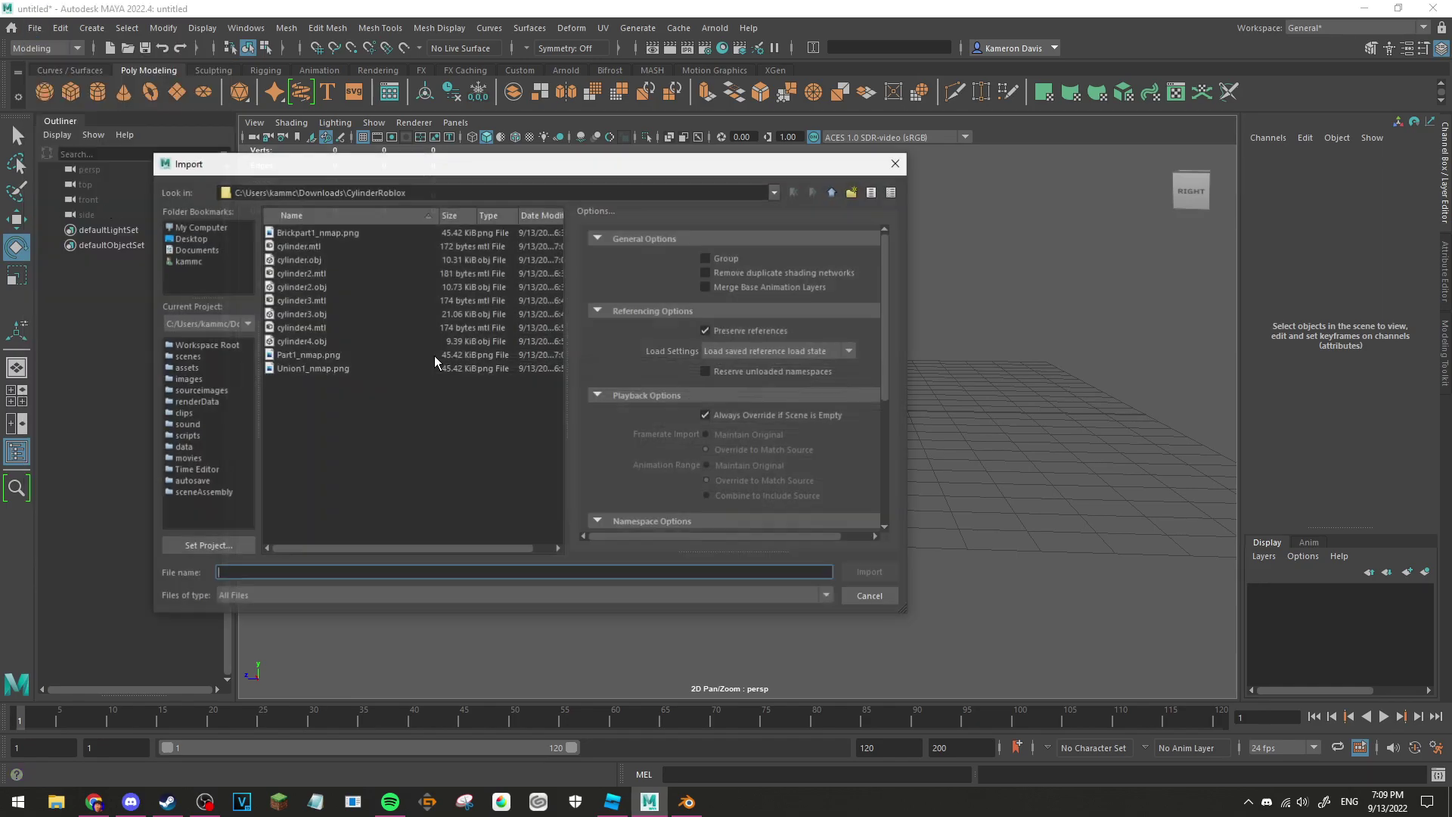
left_click(308, 246)
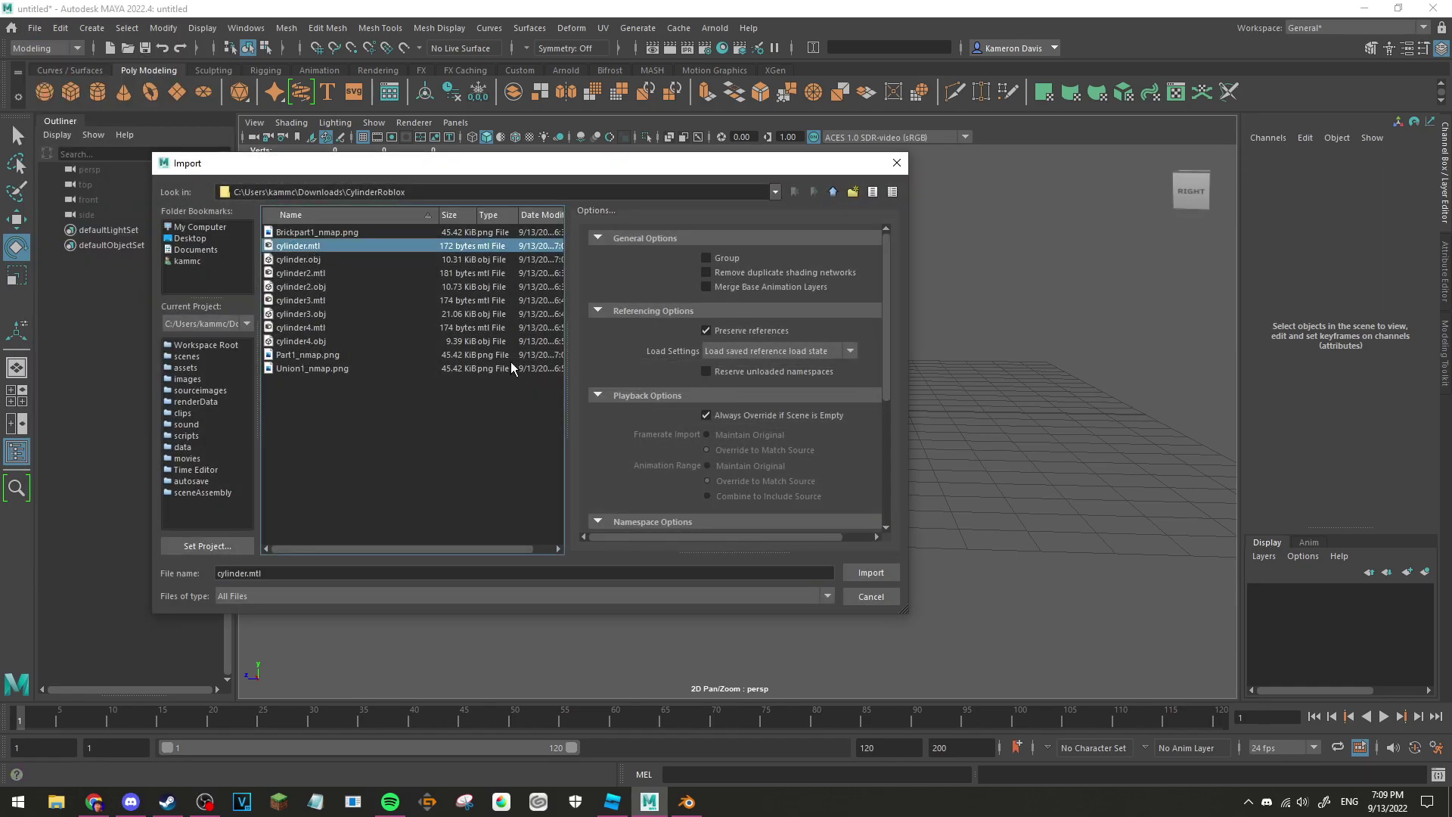
left_click(870, 572)
left_click(727, 403)
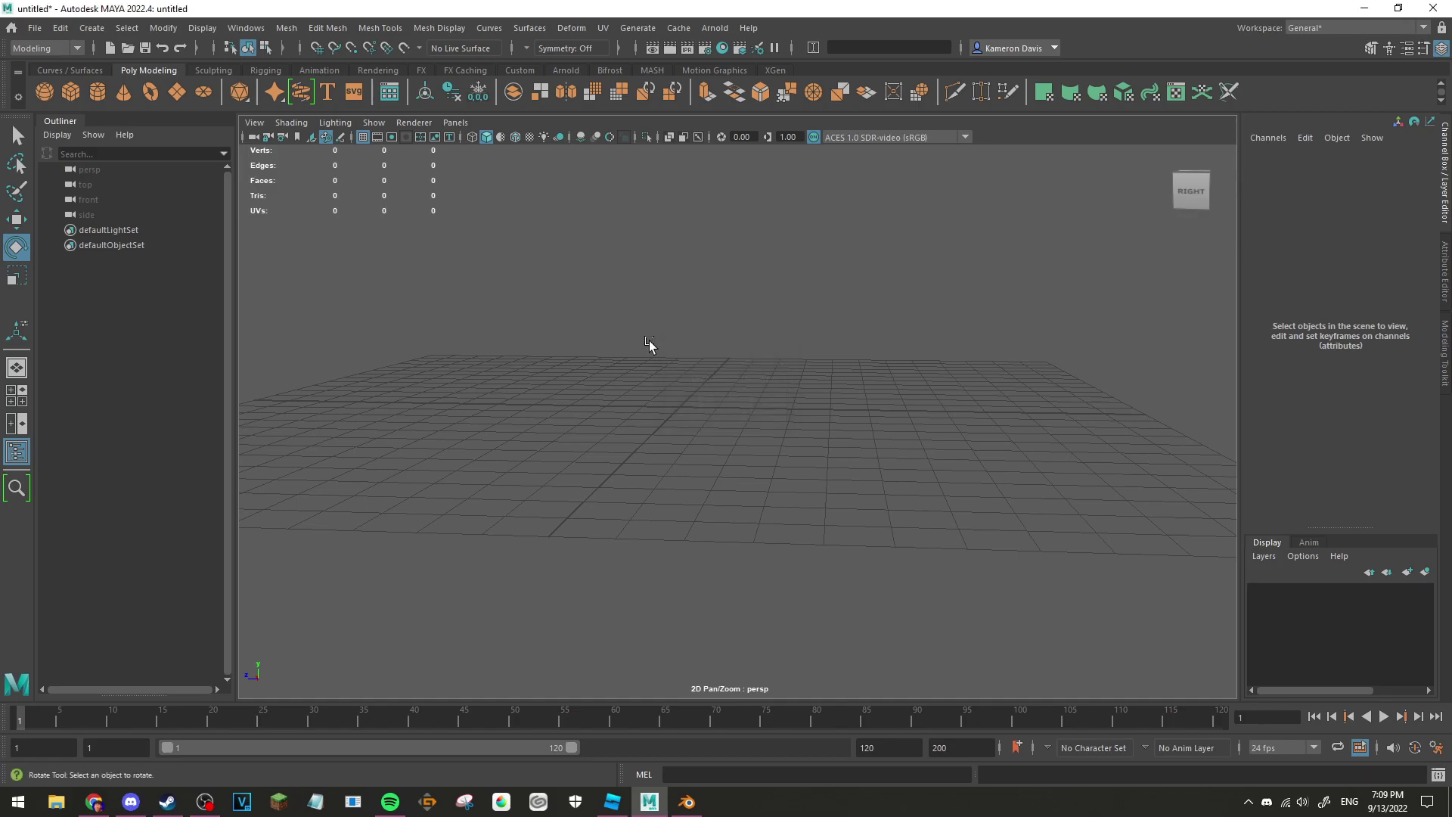
Step: Import cylinder.obj from the CylinderRoblox folder
left_click(34, 27)
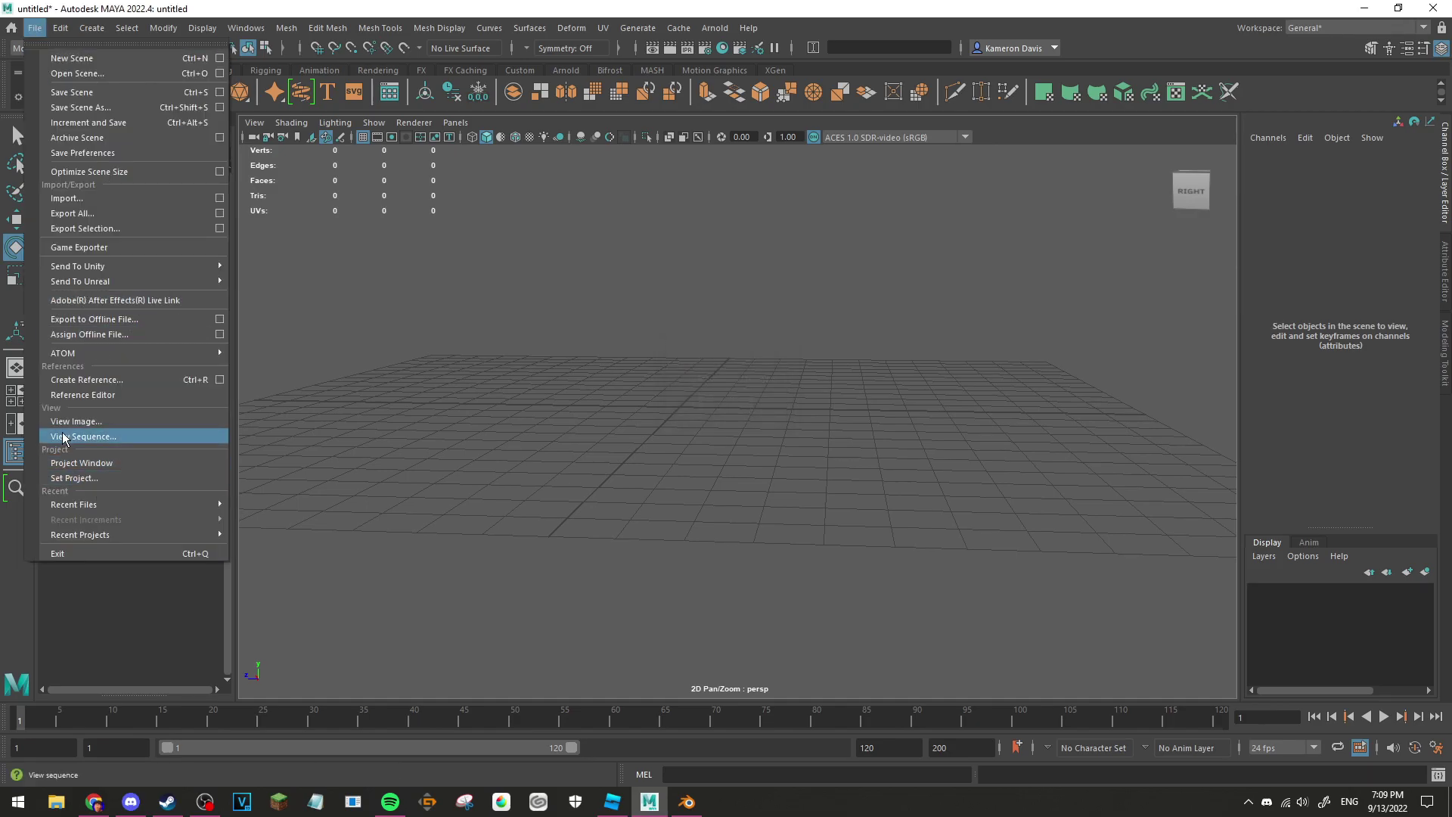
left_click(64, 198)
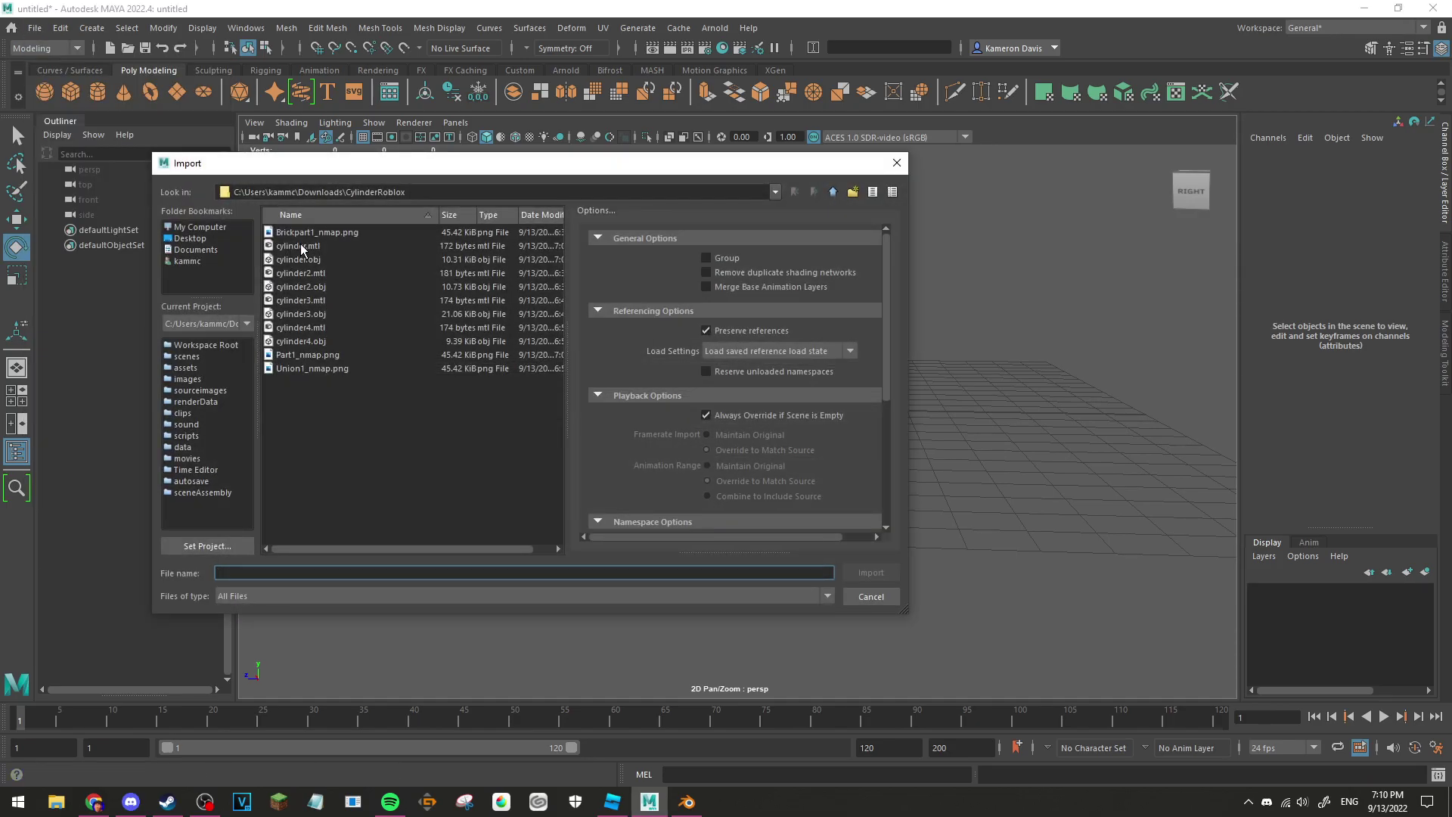
left_click(298, 261)
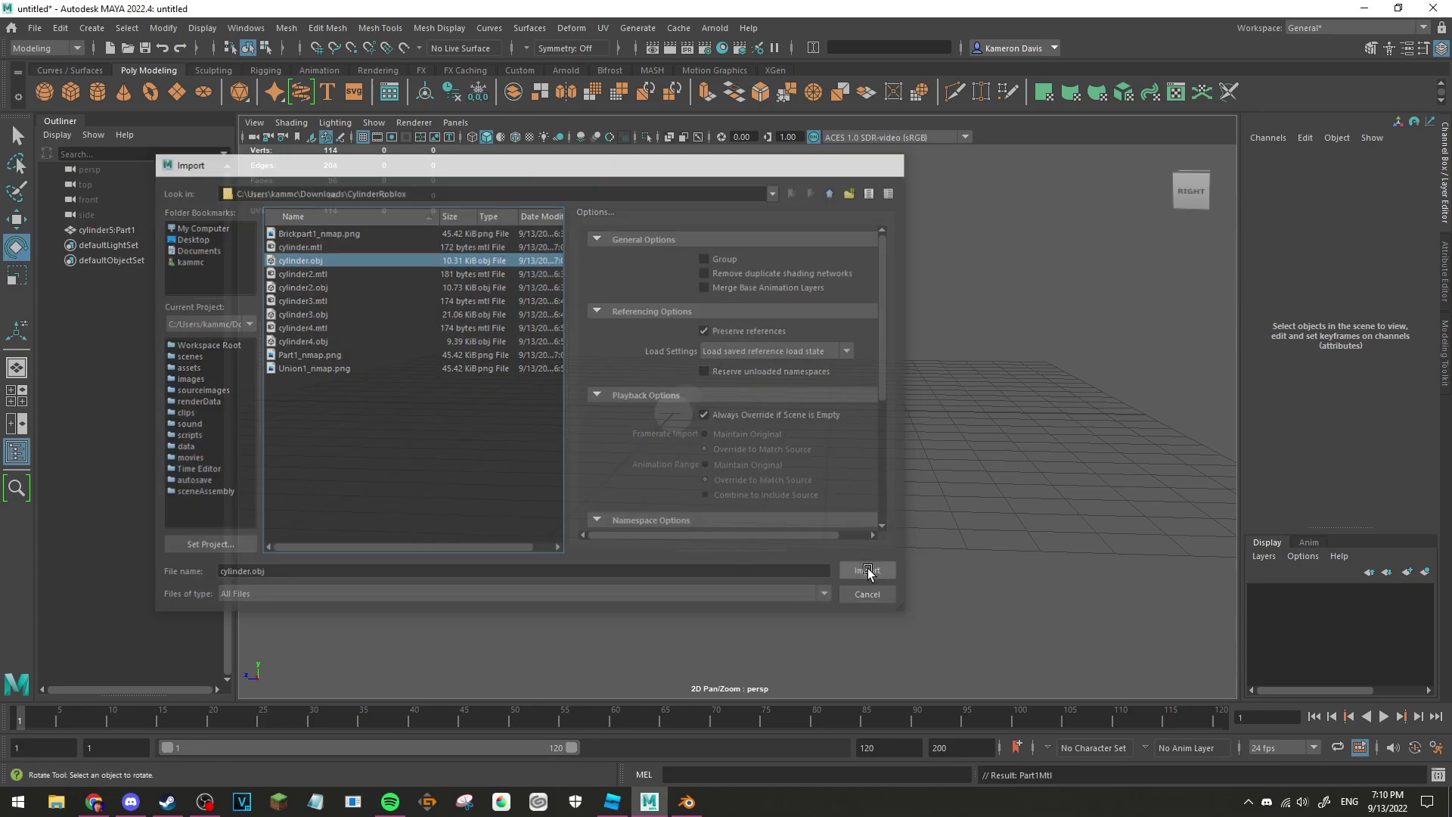
left_click(870, 572)
Step: Select cylinder5:Part1 and frame it end-on in the maximized side view
left_click(862, 380)
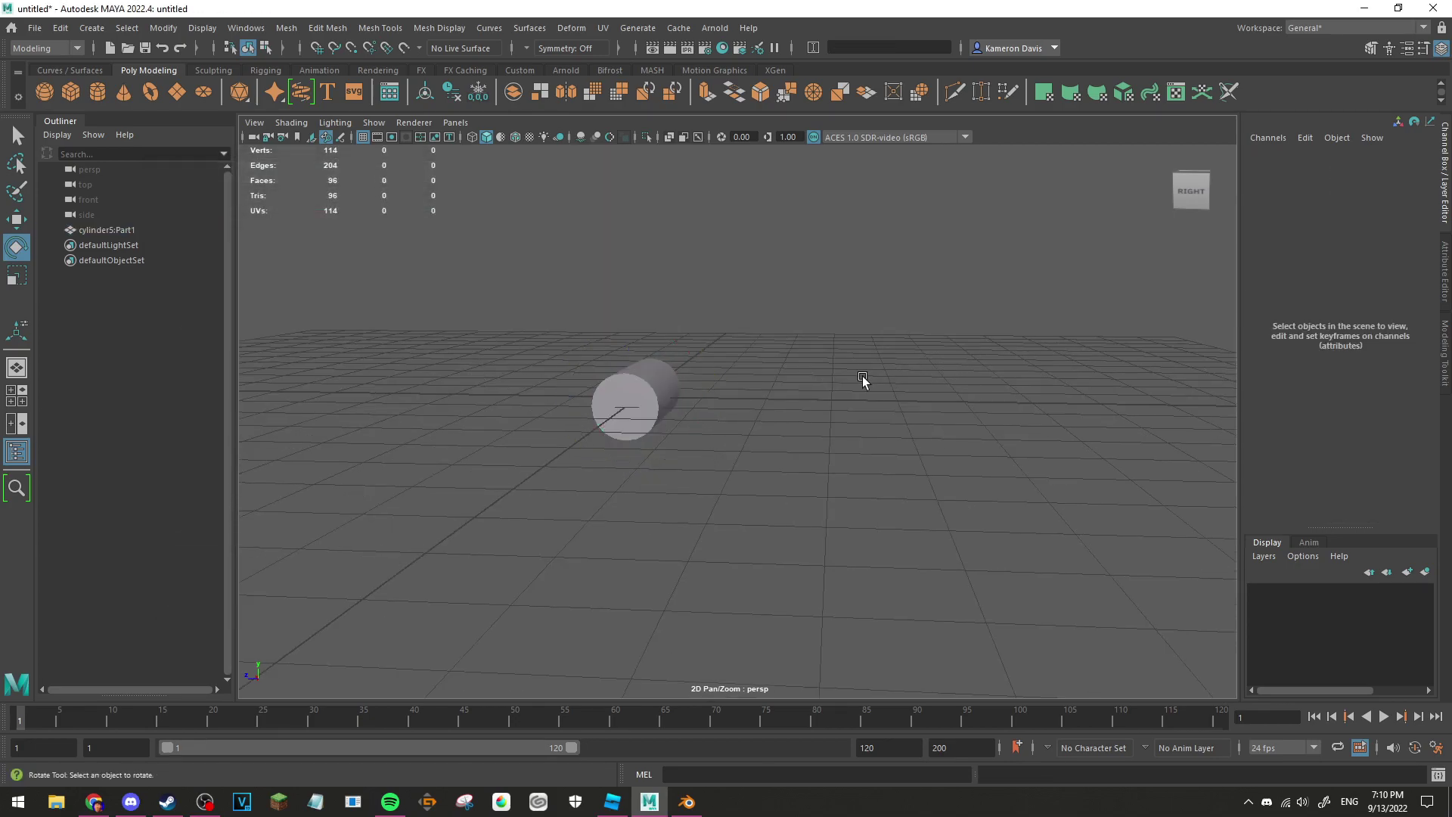
scroll(631, 376, "up", 2)
scroll(652, 398, "up", 2)
scroll(652, 396, "up", 2)
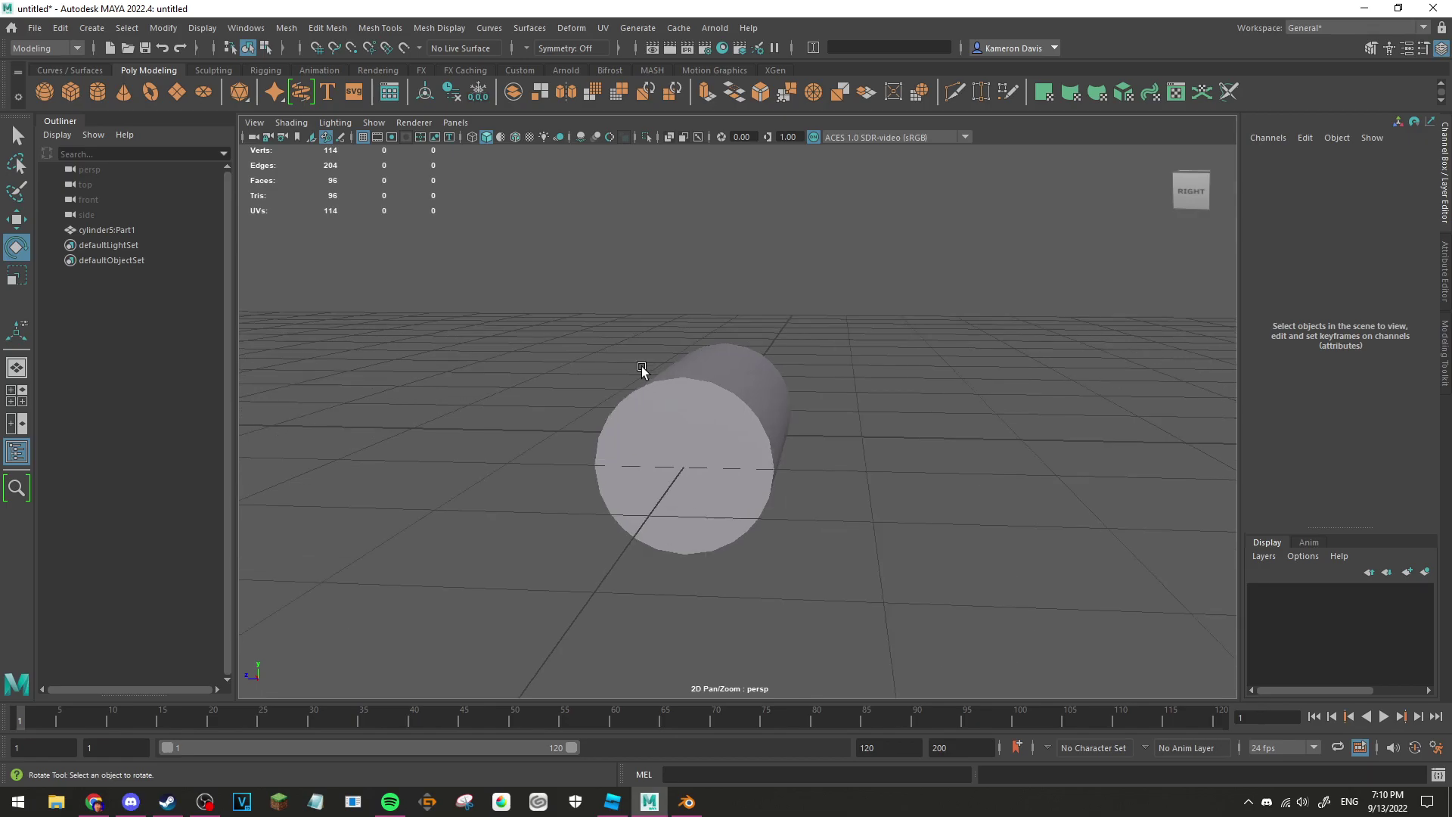
scroll(665, 370, "up", 2)
mouse_move(665, 371)
left_mouse_down("alt")
mouse_move(711, 301)
mouse_move(865, 345)
left_mouse_up("alt")
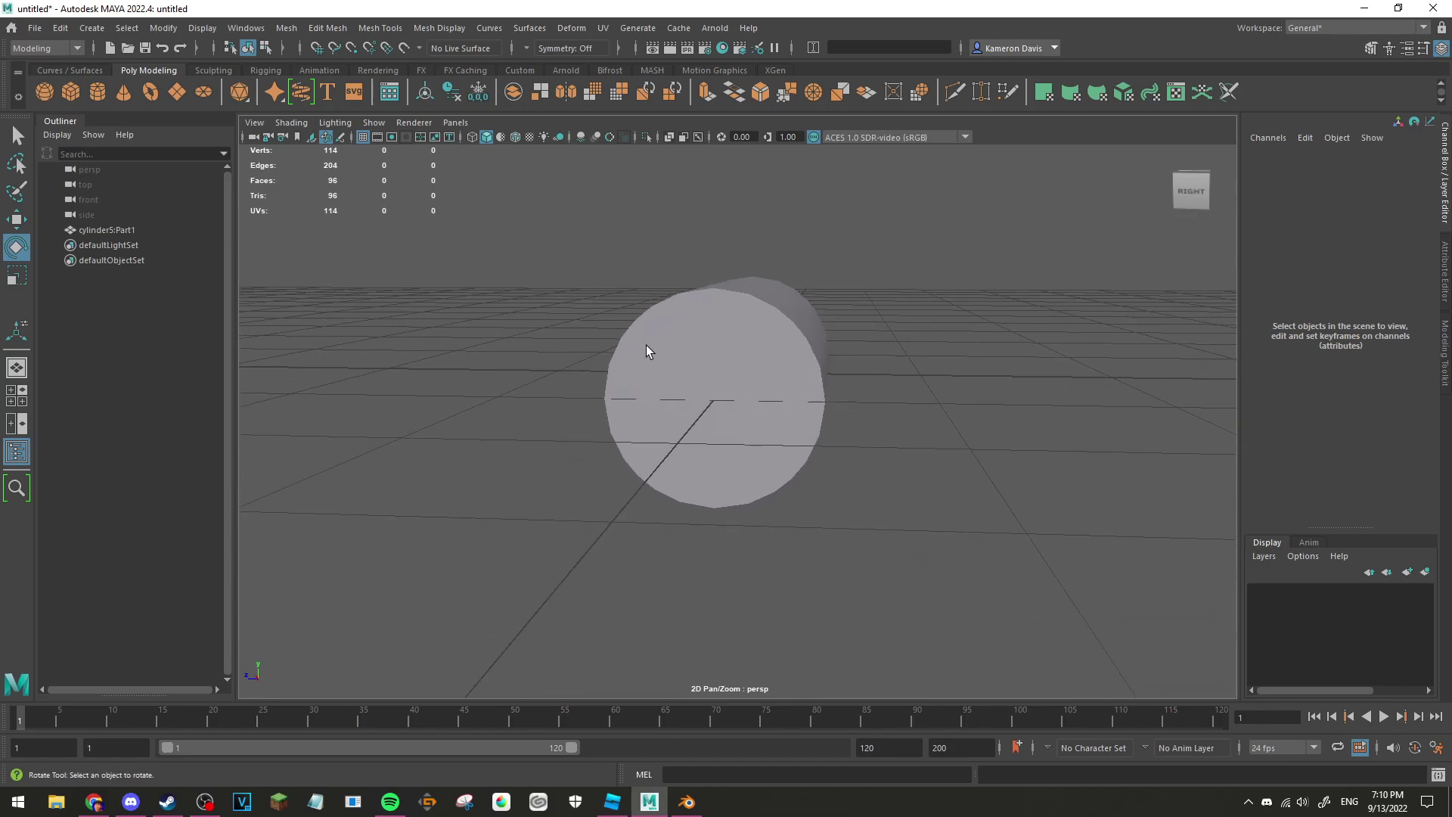
mouse_move(541, 298)
left_mouse_down("alt")
mouse_move(804, 302)
mouse_move(661, 304)
left_mouse_up("alt")
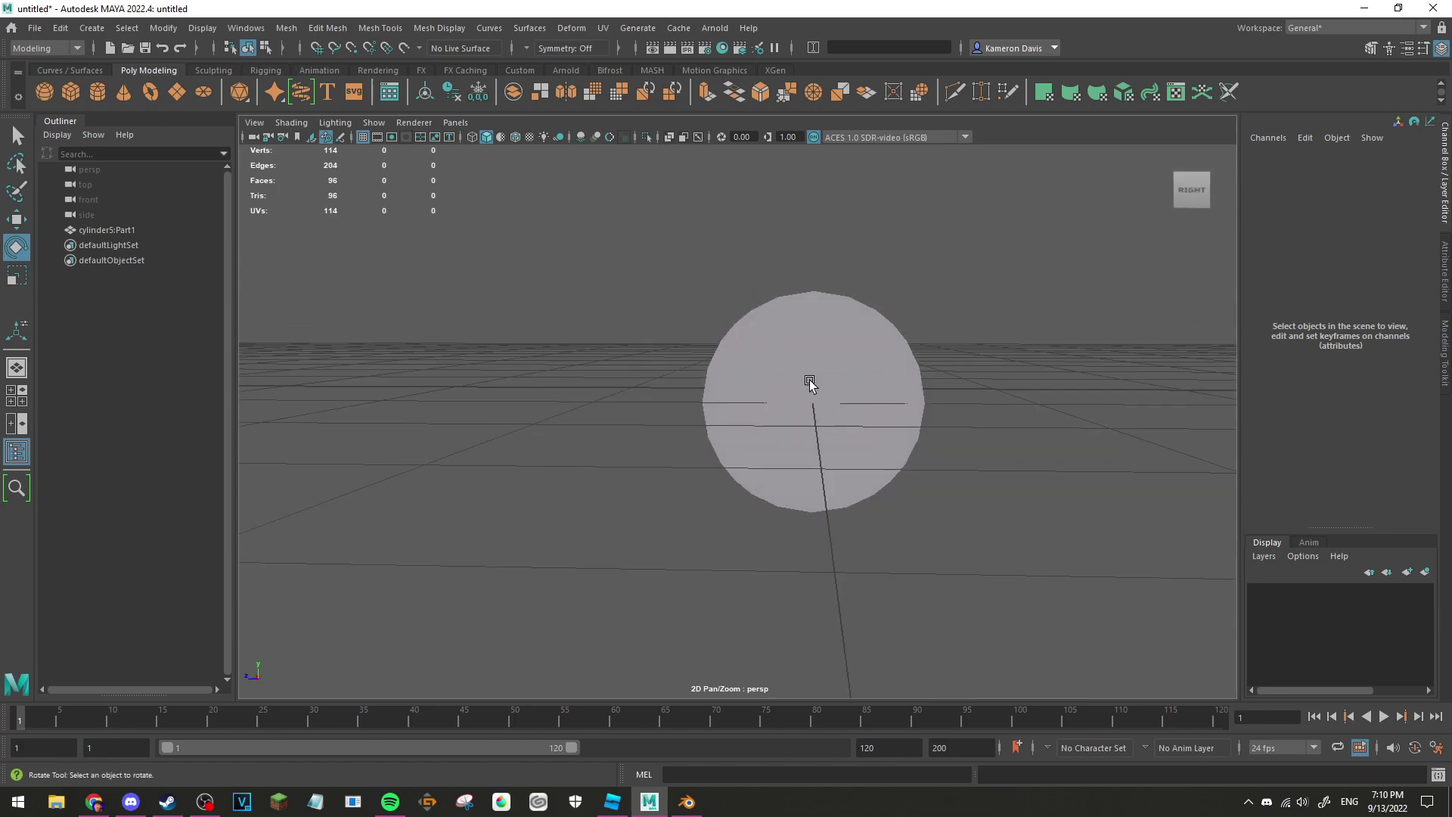
left_click(755, 341)
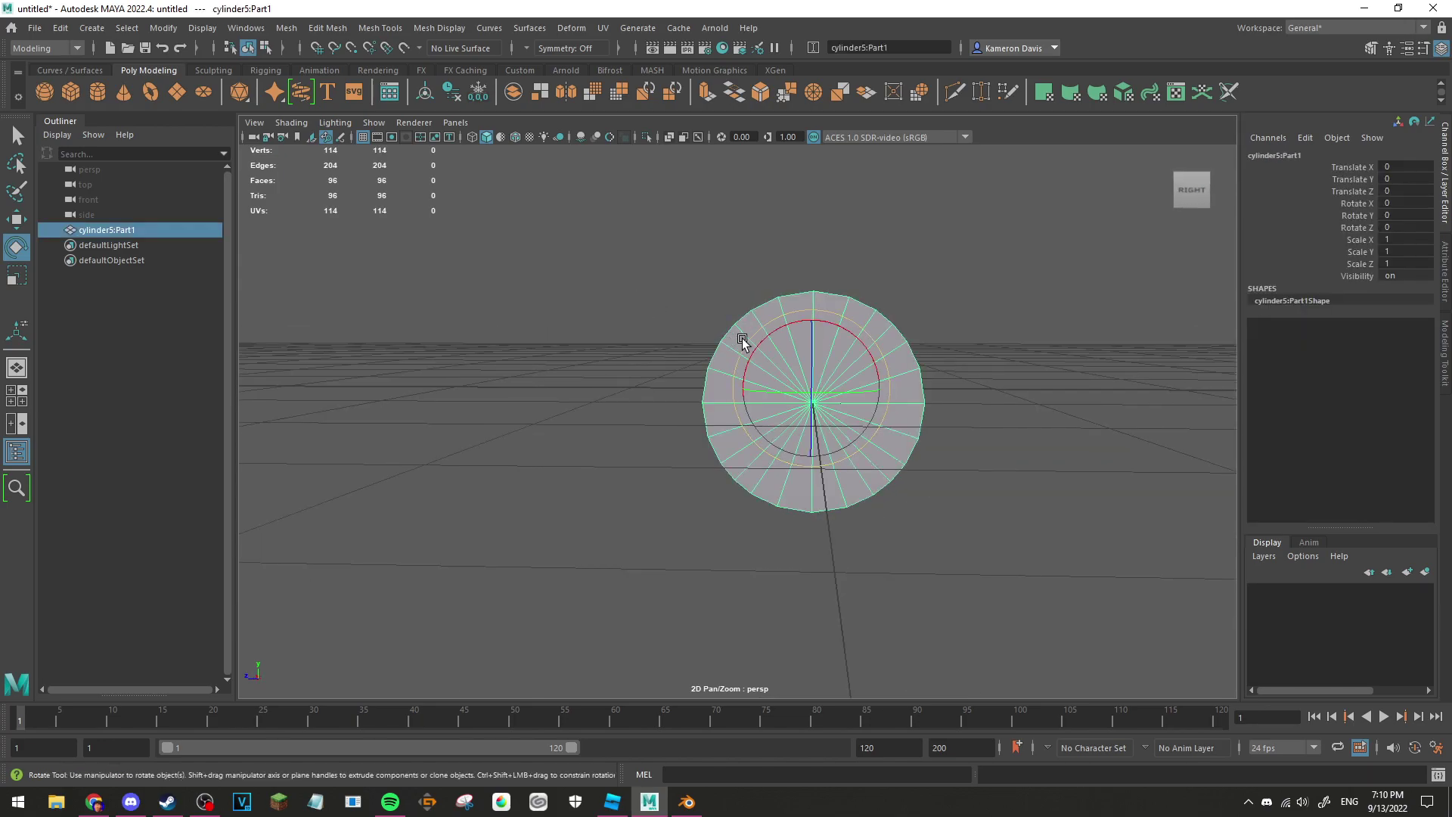
mouse_move(597, 314)
left_mouse_down("alt")
mouse_move(524, 307)
mouse_move(606, 353)
mouse_move(605, 302)
mouse_move(577, 350)
mouse_move(554, 302)
left_mouse_up("alt")
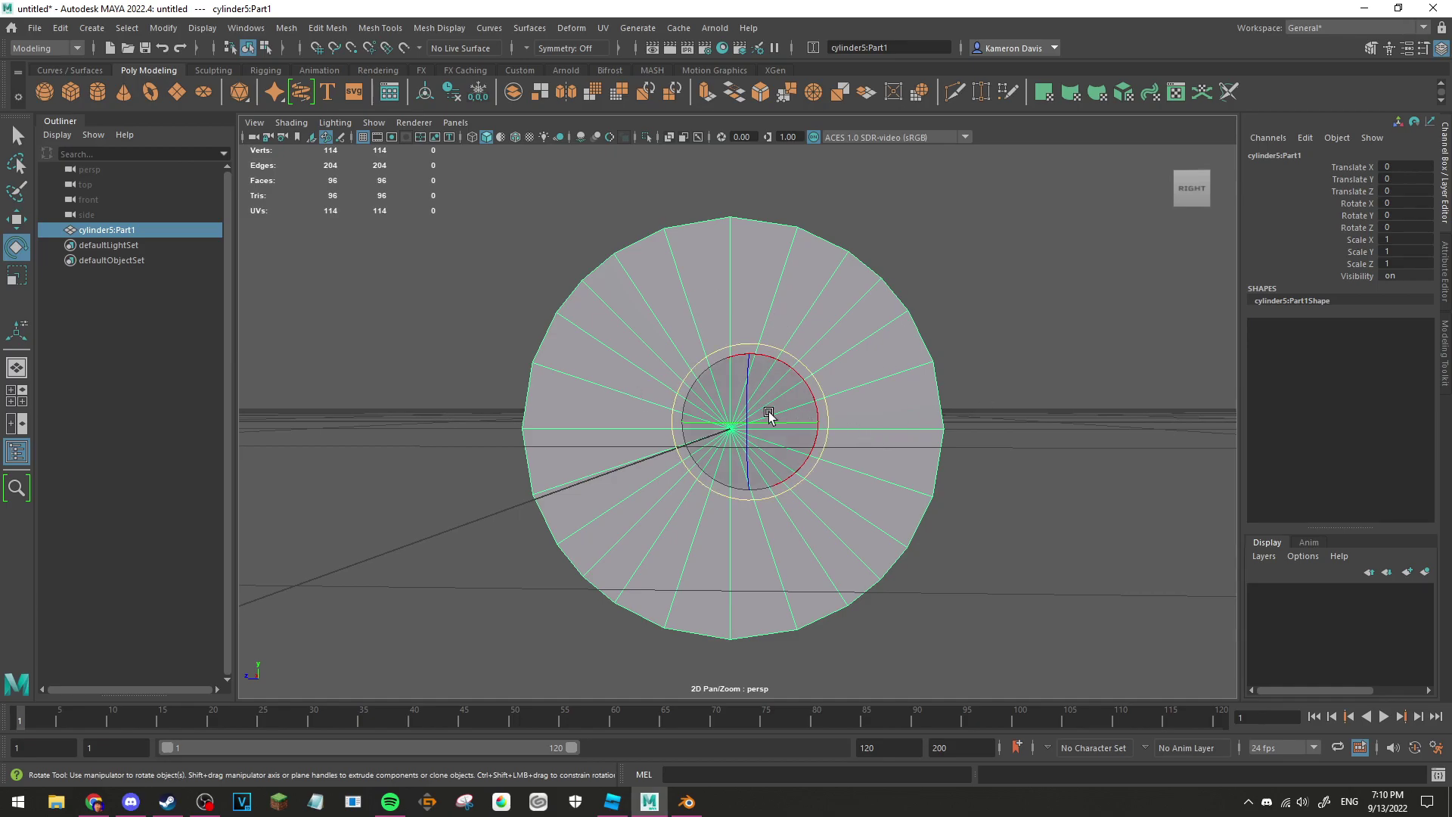
key("space")
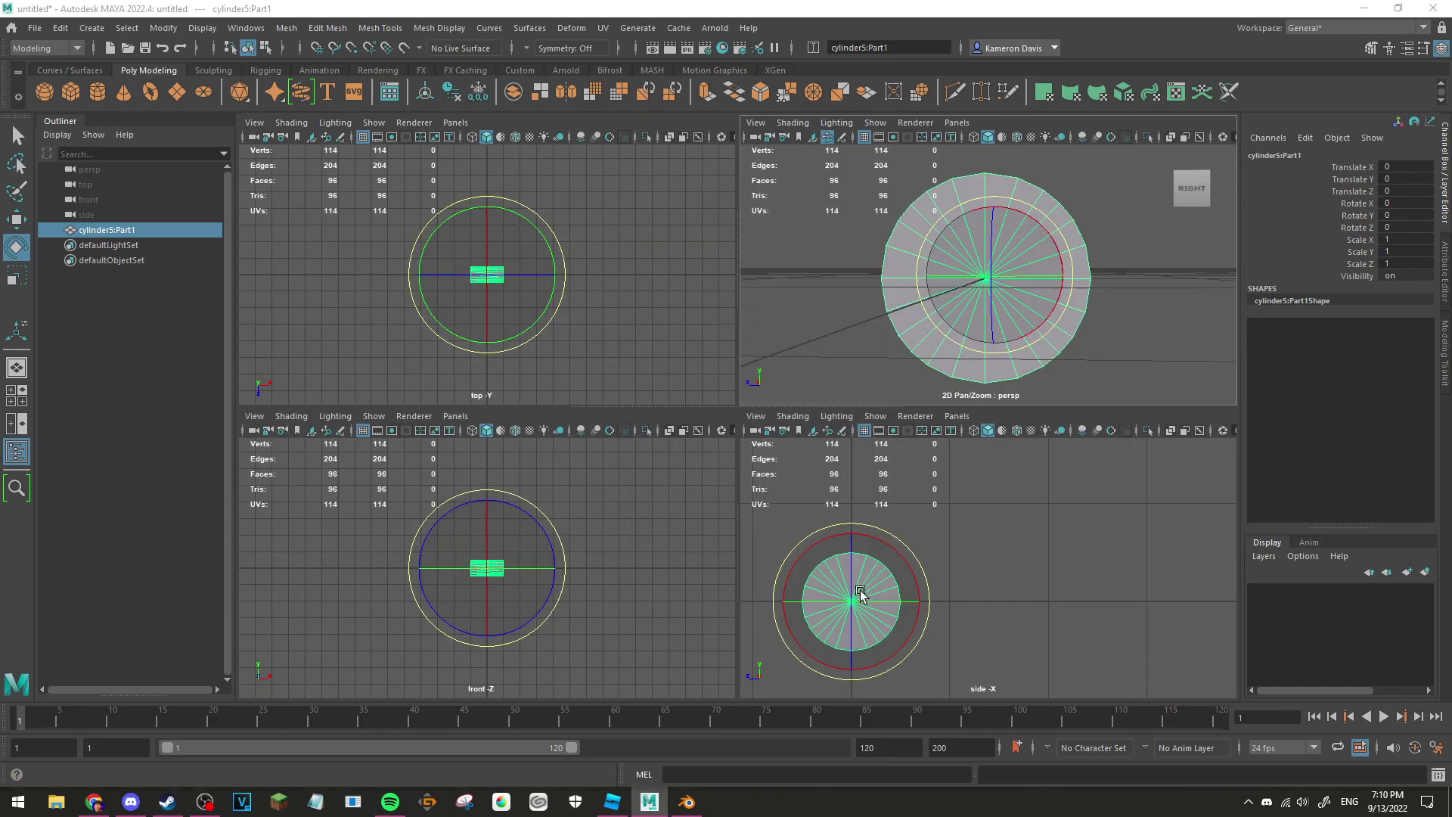
key("space")
mouse_move(616, 481)
middle_mouse_down("alt")
mouse_move(833, 383)
mouse_move(892, 373)
mouse_move(837, 381)
middle_mouse_up("alt")
scroll(833, 383, "up", 3)
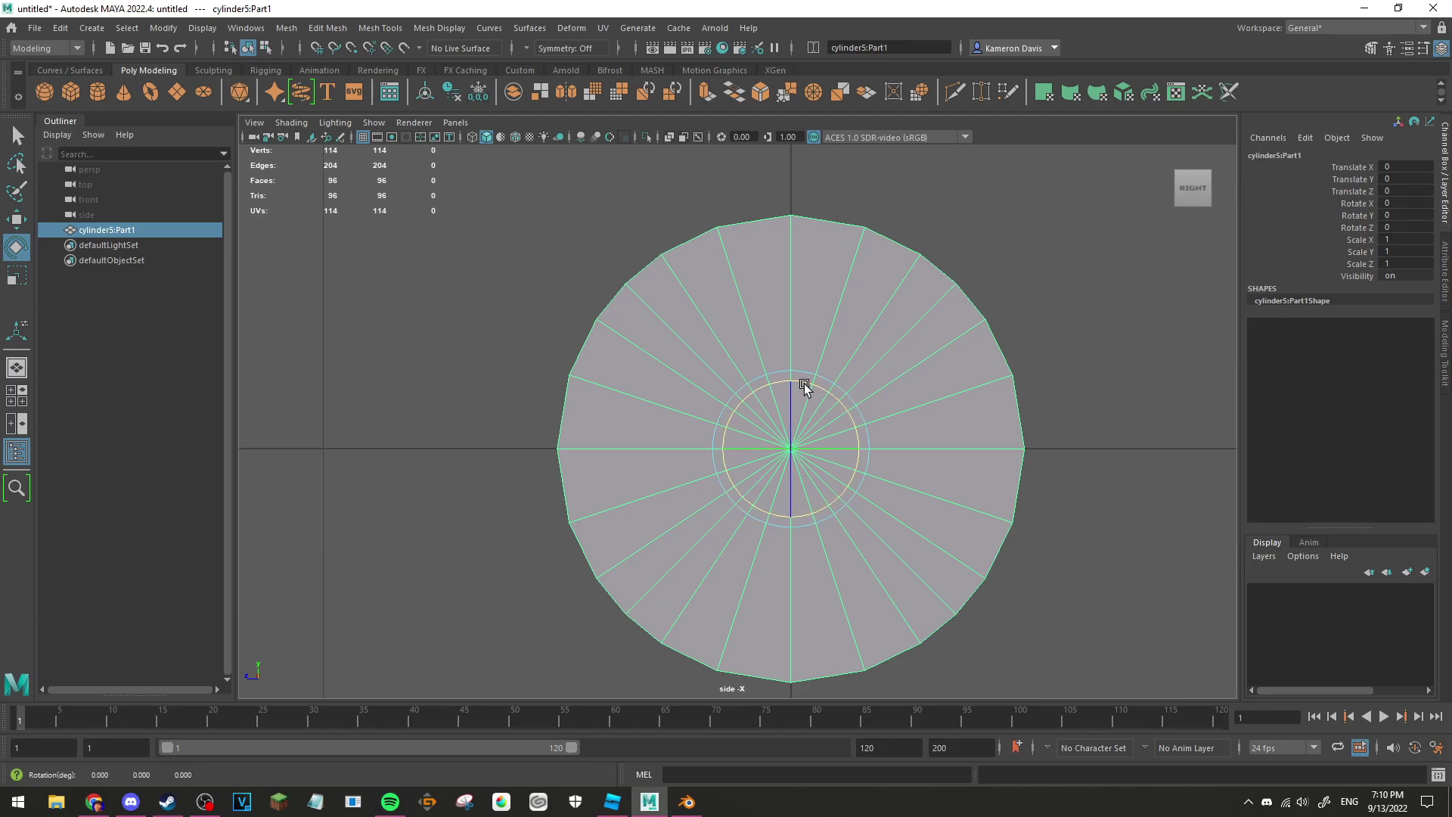
mouse_move(805, 385)
left_mouse_down()
mouse_move(780, 379)
mouse_move(847, 375)
left_mouse_up()
key("ctrl+z")
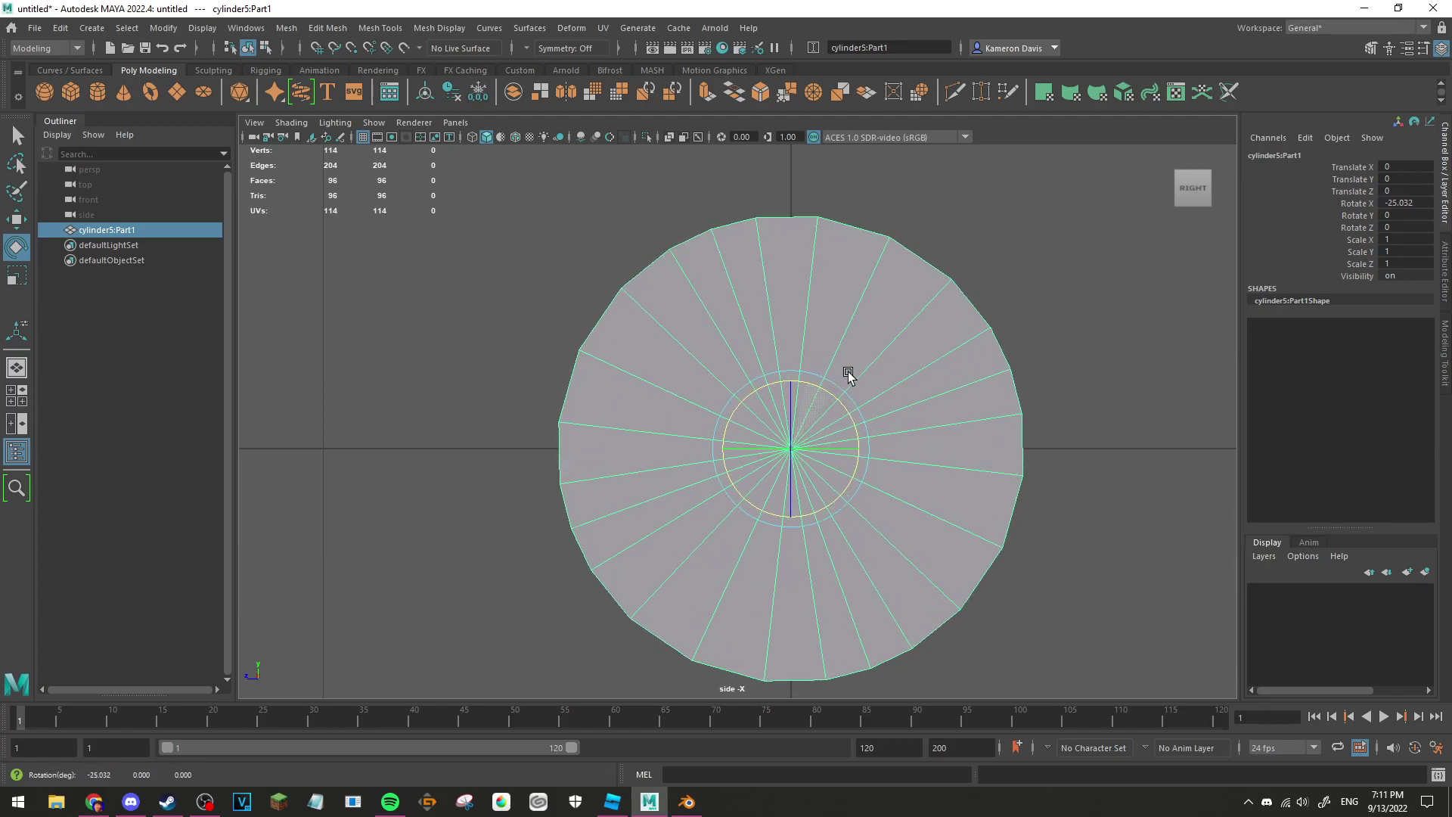
key("ctrl+z")
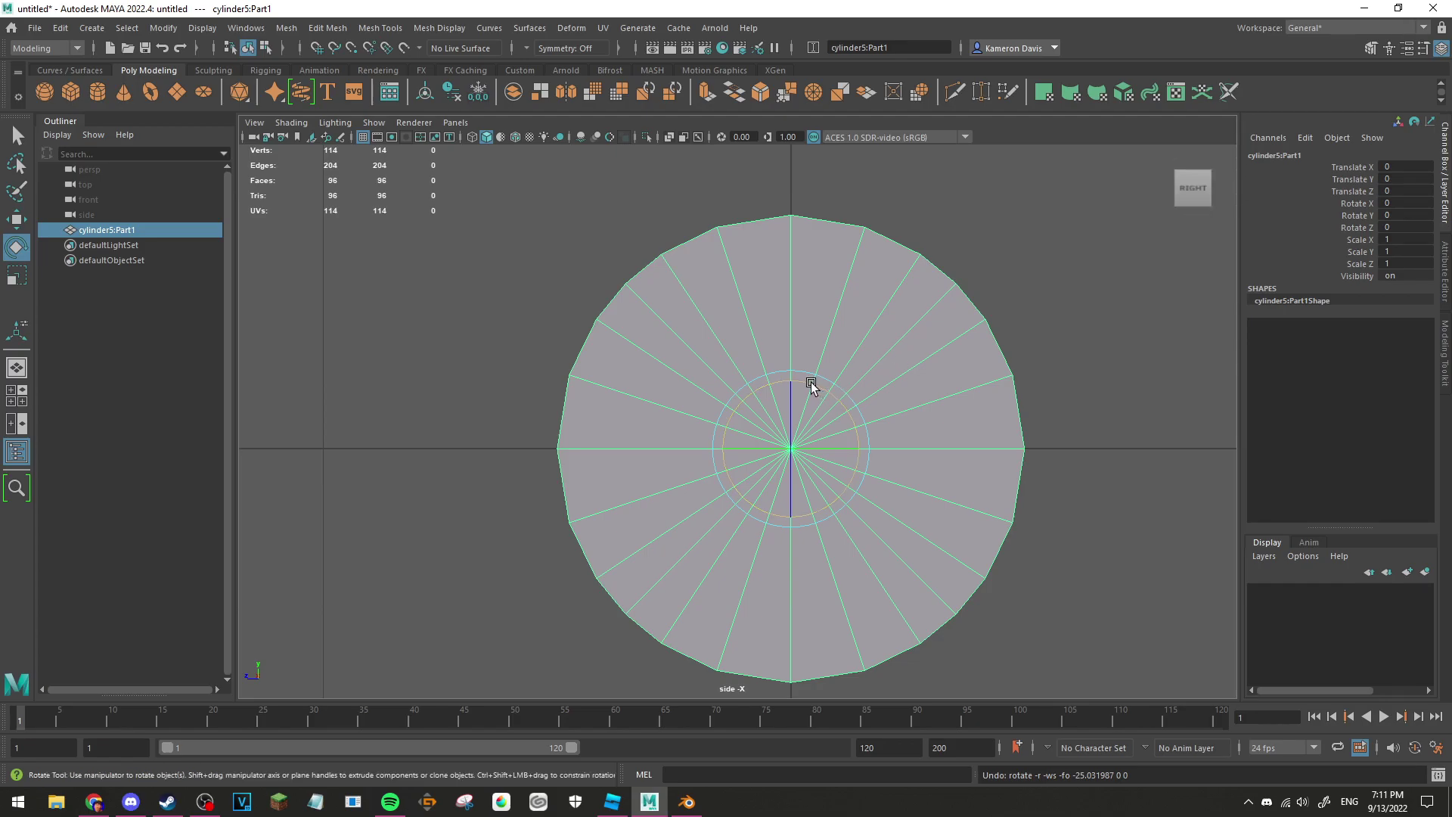
left_click(806, 384)
left_click(797, 384)
left_click_drag(805, 380, 782, 374)
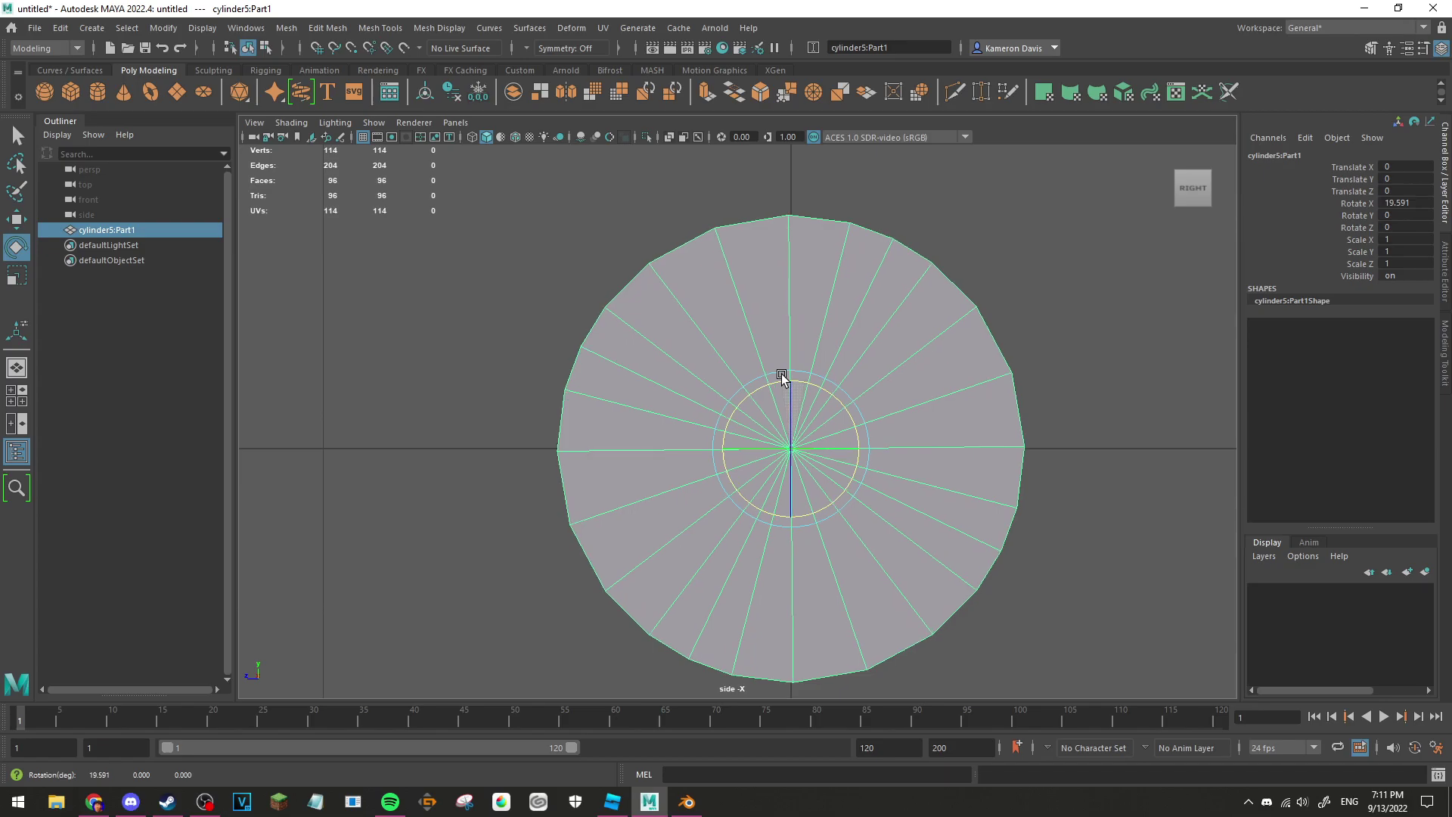
key("ctrl+z")
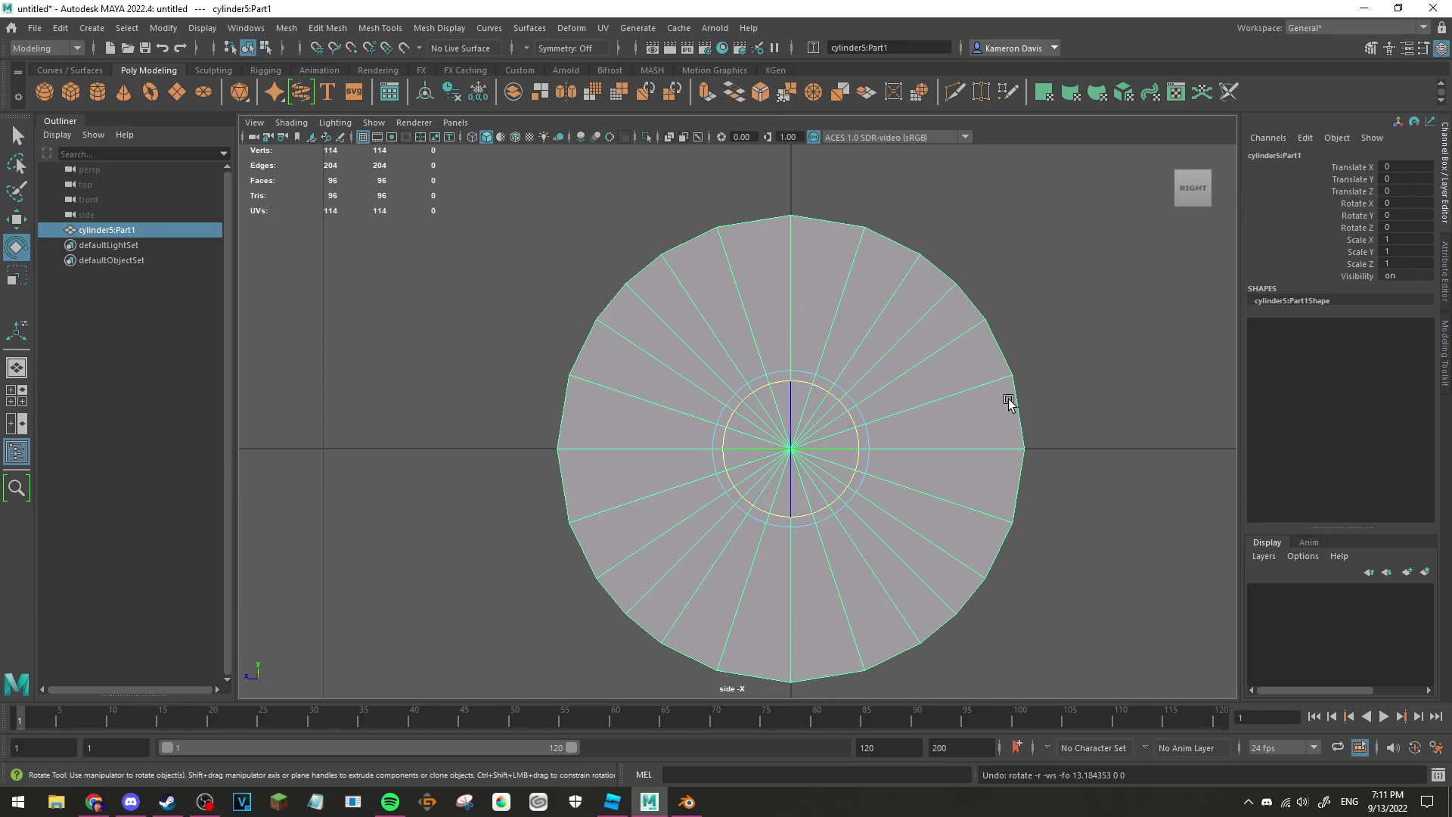
left_click(995, 236)
left_click(805, 410)
left_click(1023, 303)
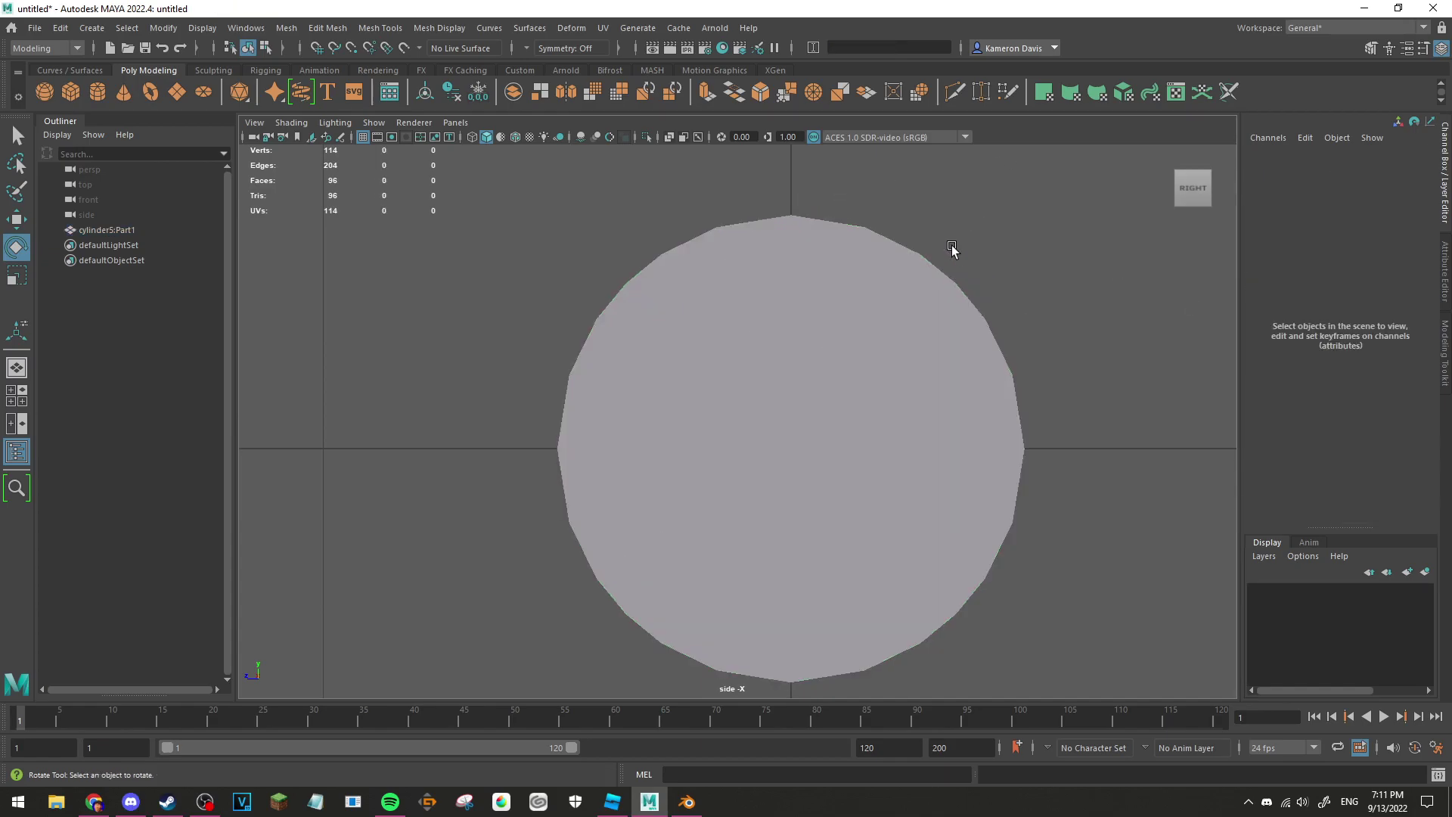
scroll(933, 237, "down", 3)
scroll(979, 239, "up", 4)
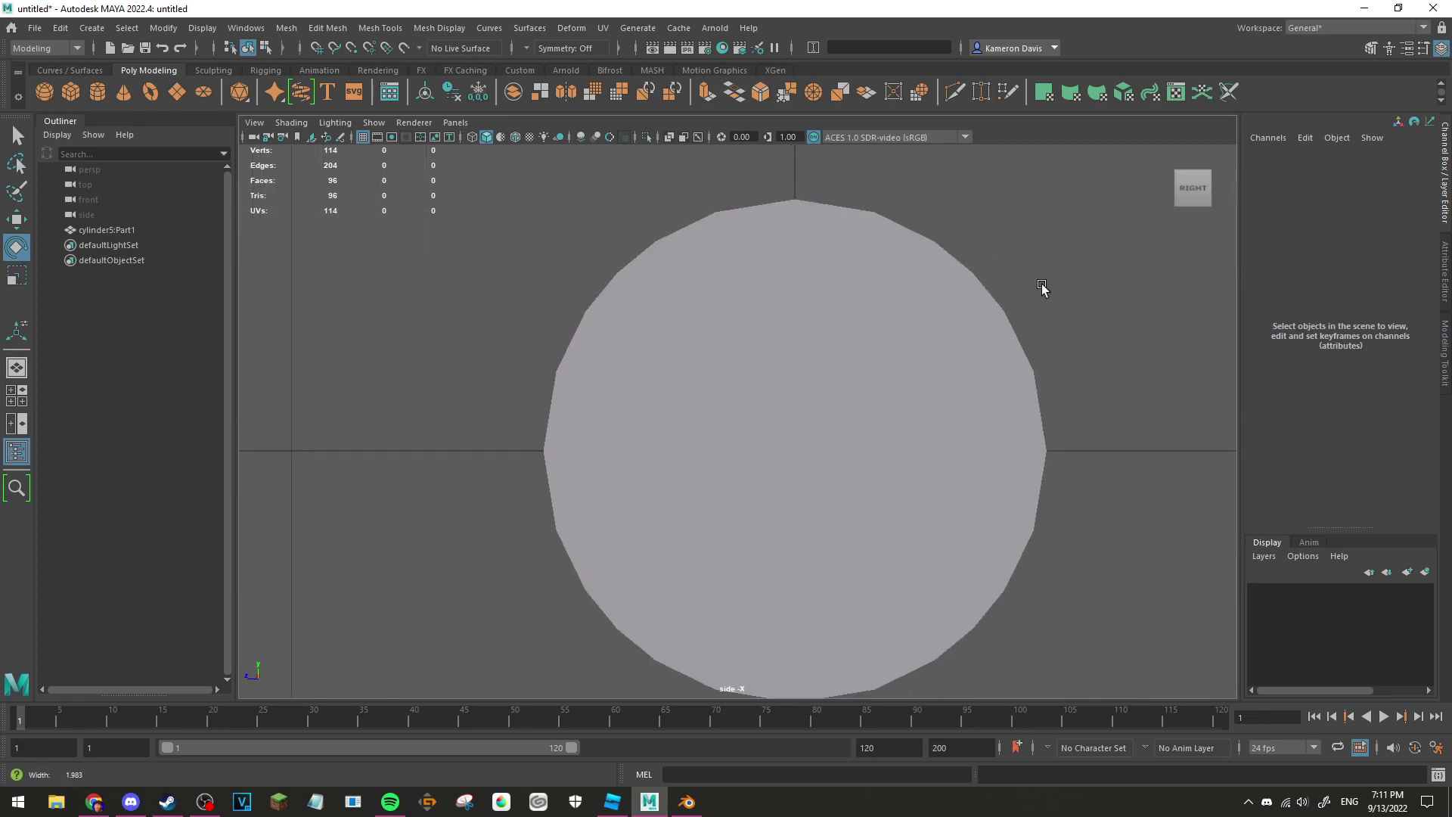
scroll(965, 281, "down", 5)
Step: Create a polygon cylinder, pCylinder1, in the perspective view and select it
key("space")
key("space")
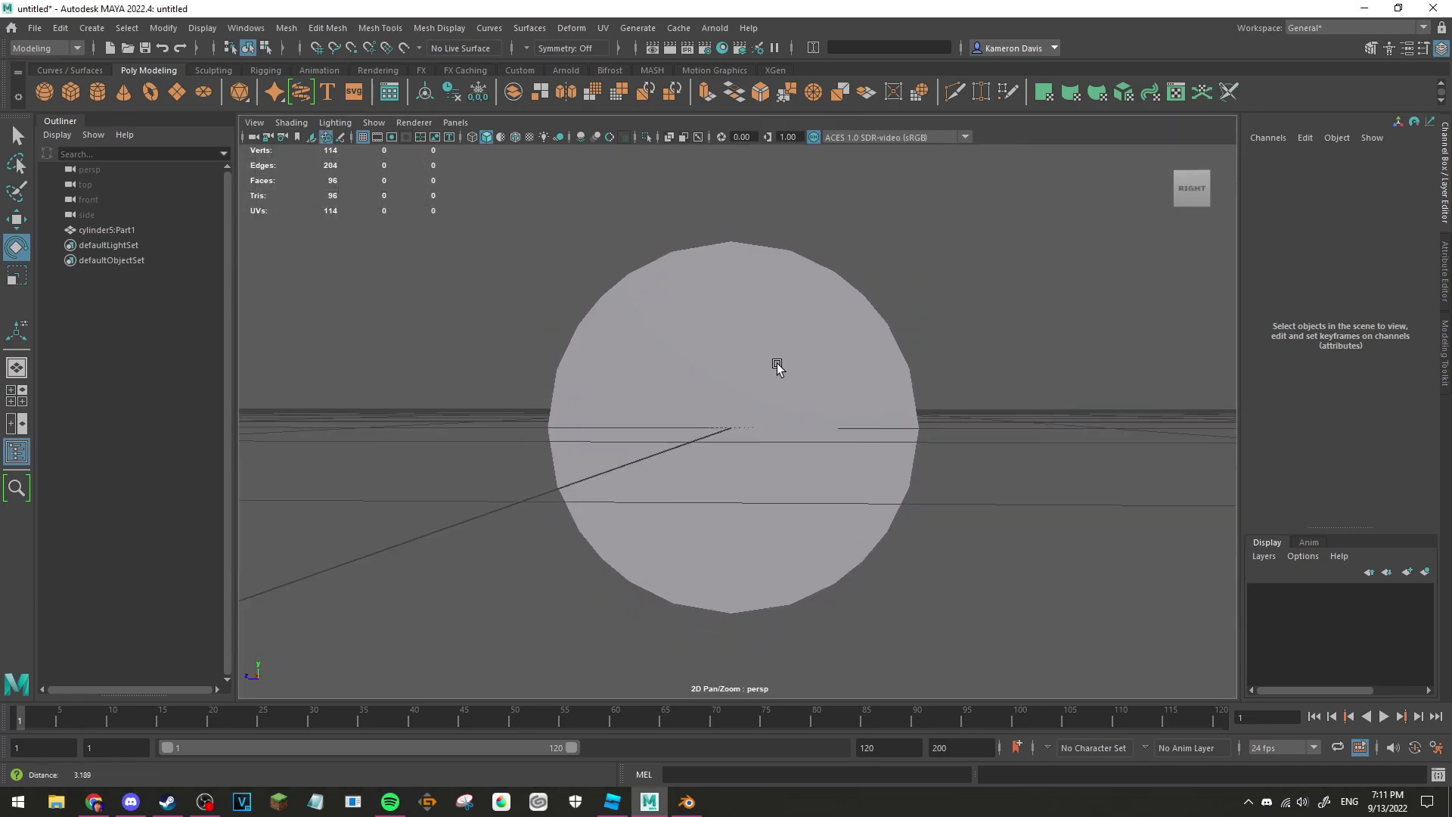
scroll(777, 365, "down", 1)
mouse_move(798, 328)
left_mouse_down("alt")
mouse_move(684, 359)
mouse_move(600, 361)
left_mouse_up("alt")
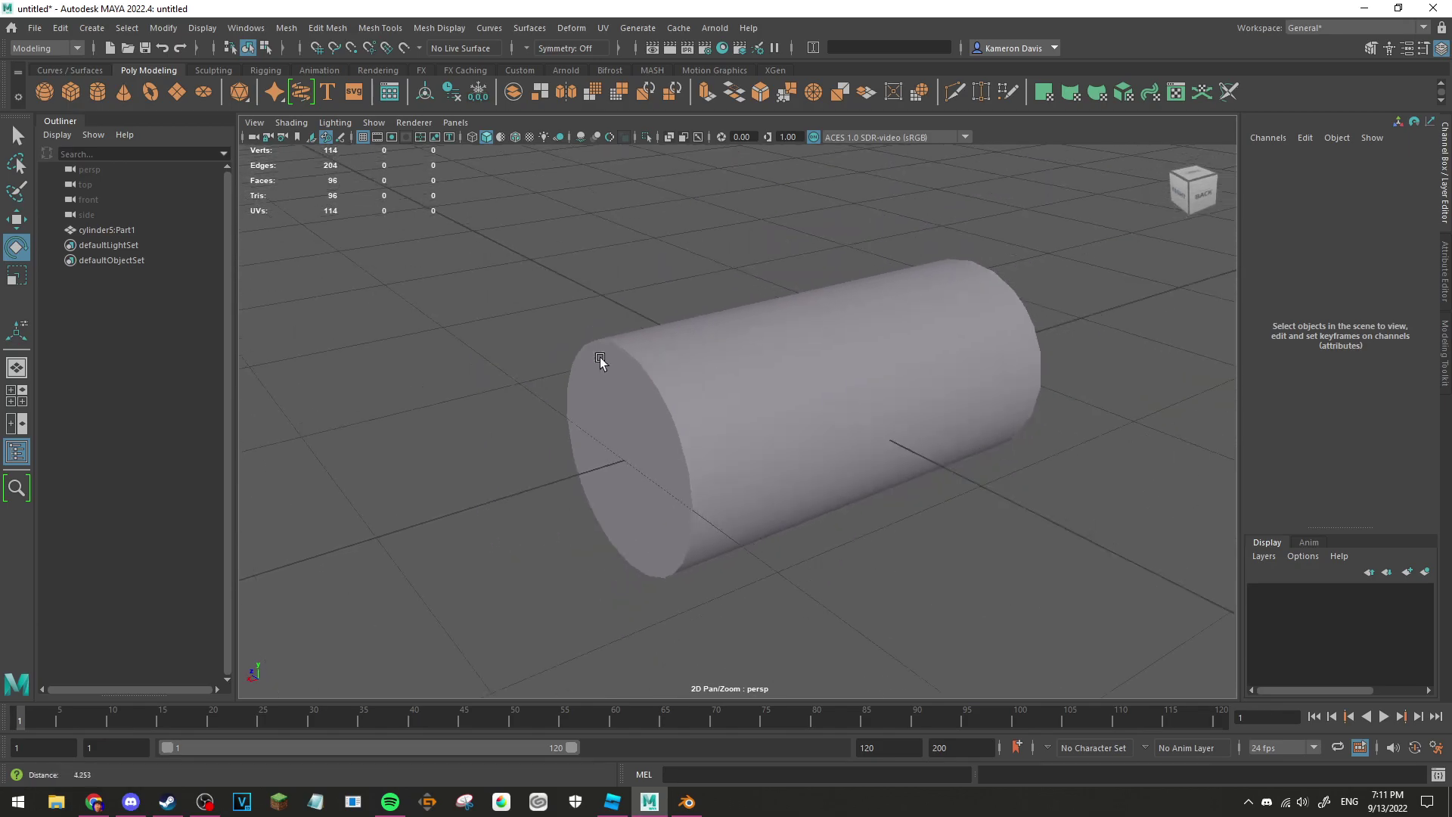
scroll(600, 361, "down", 2)
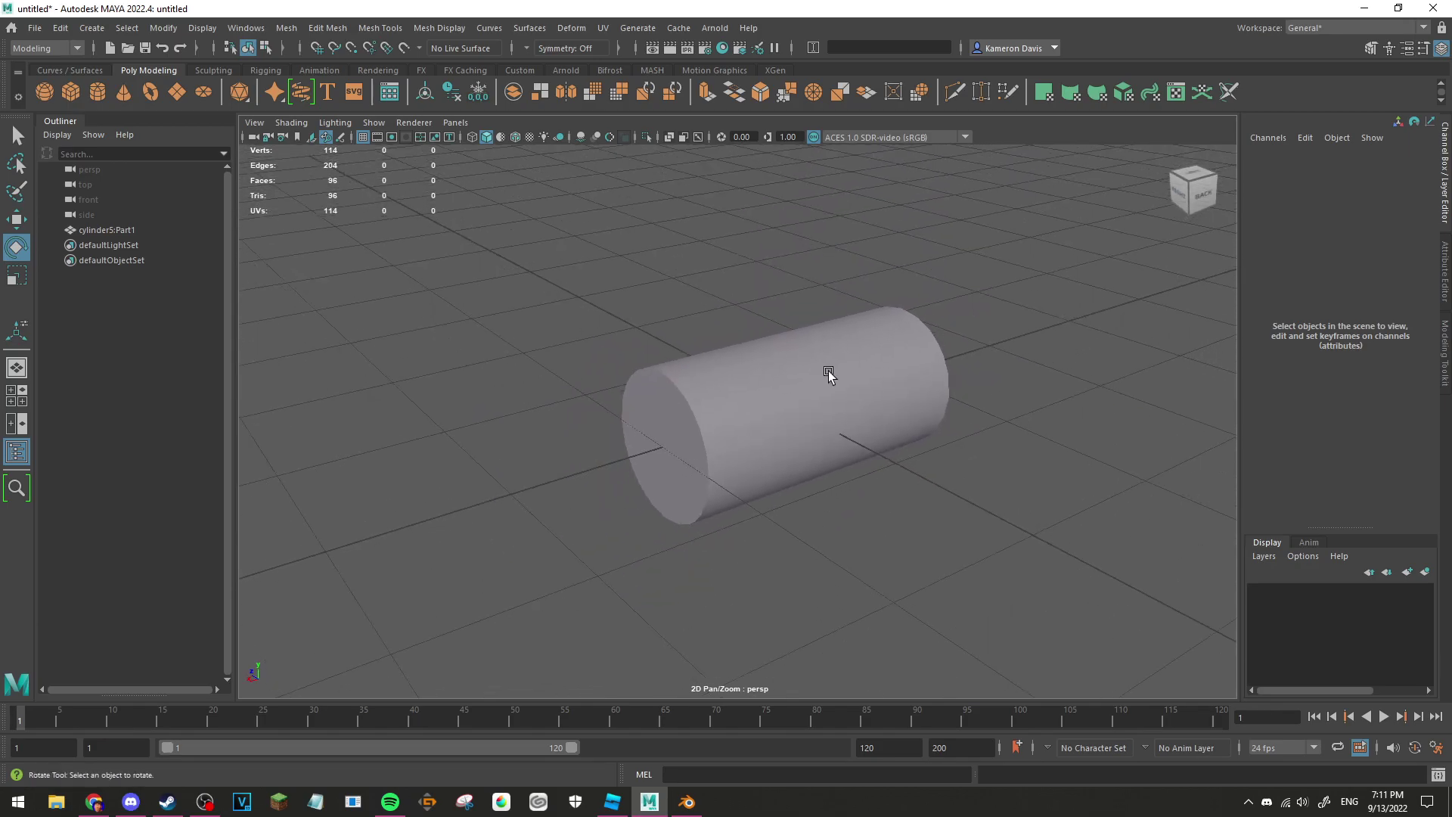
left_click(96, 93)
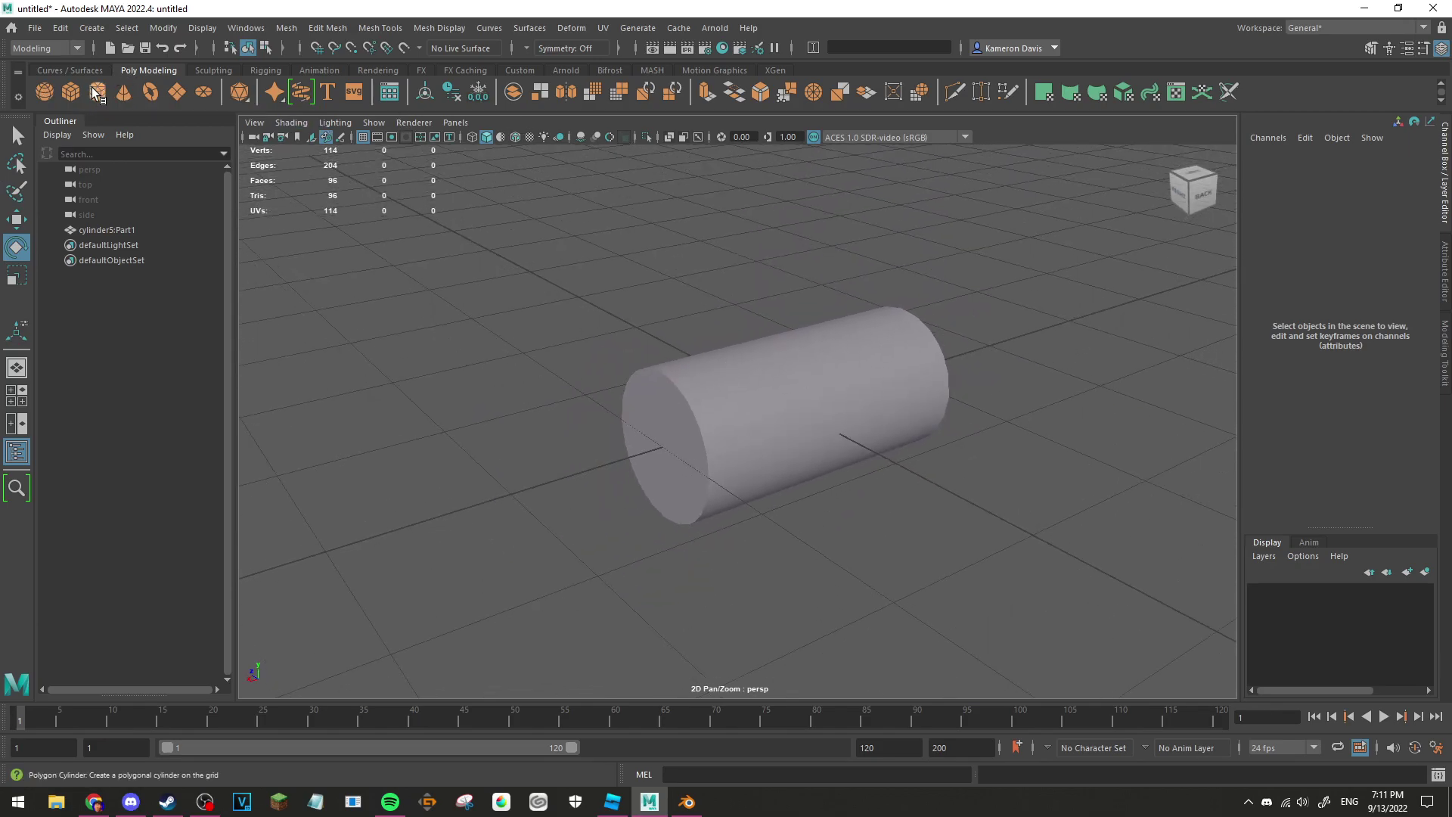
left_click(565, 404)
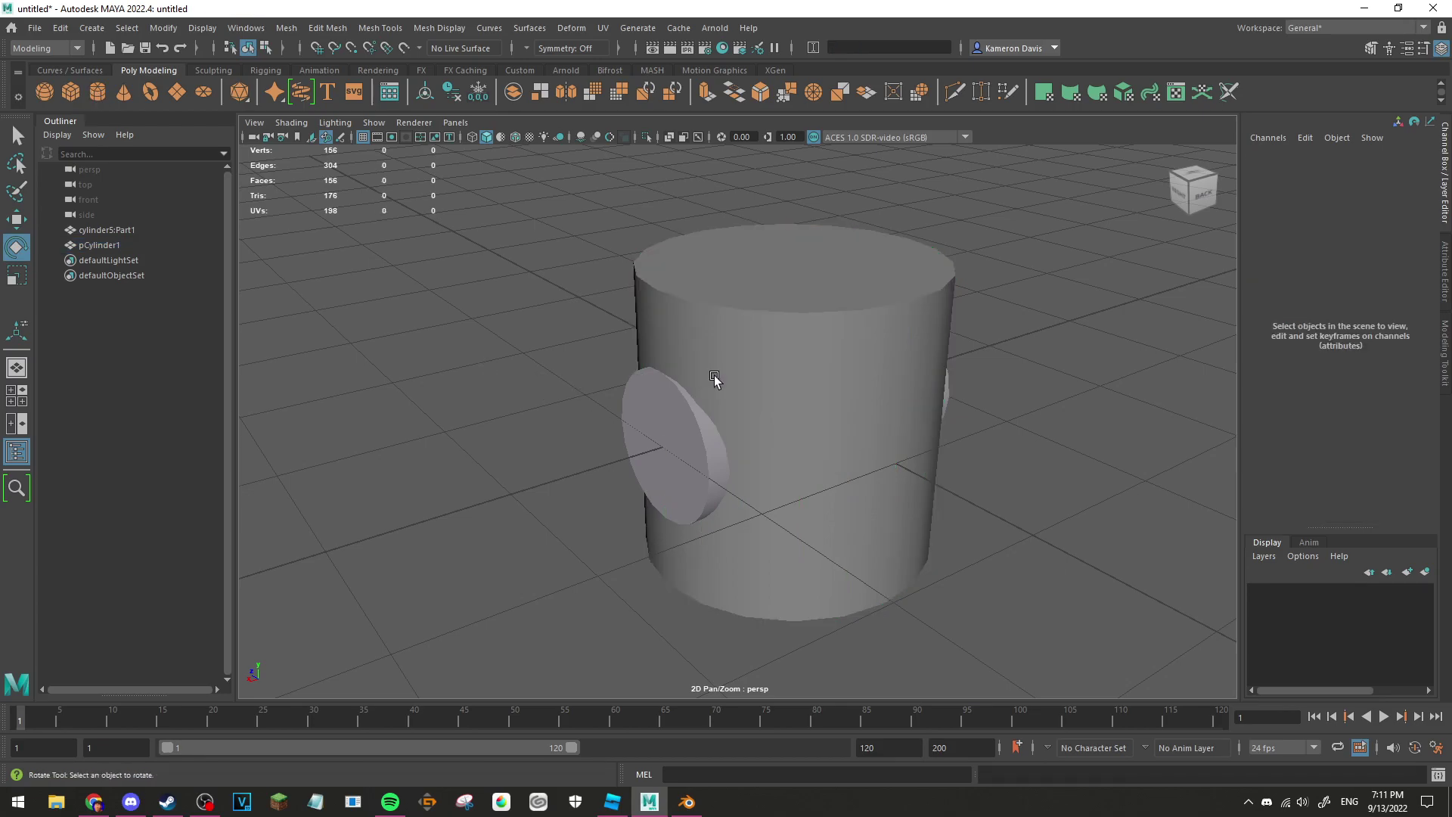
left_click(758, 351)
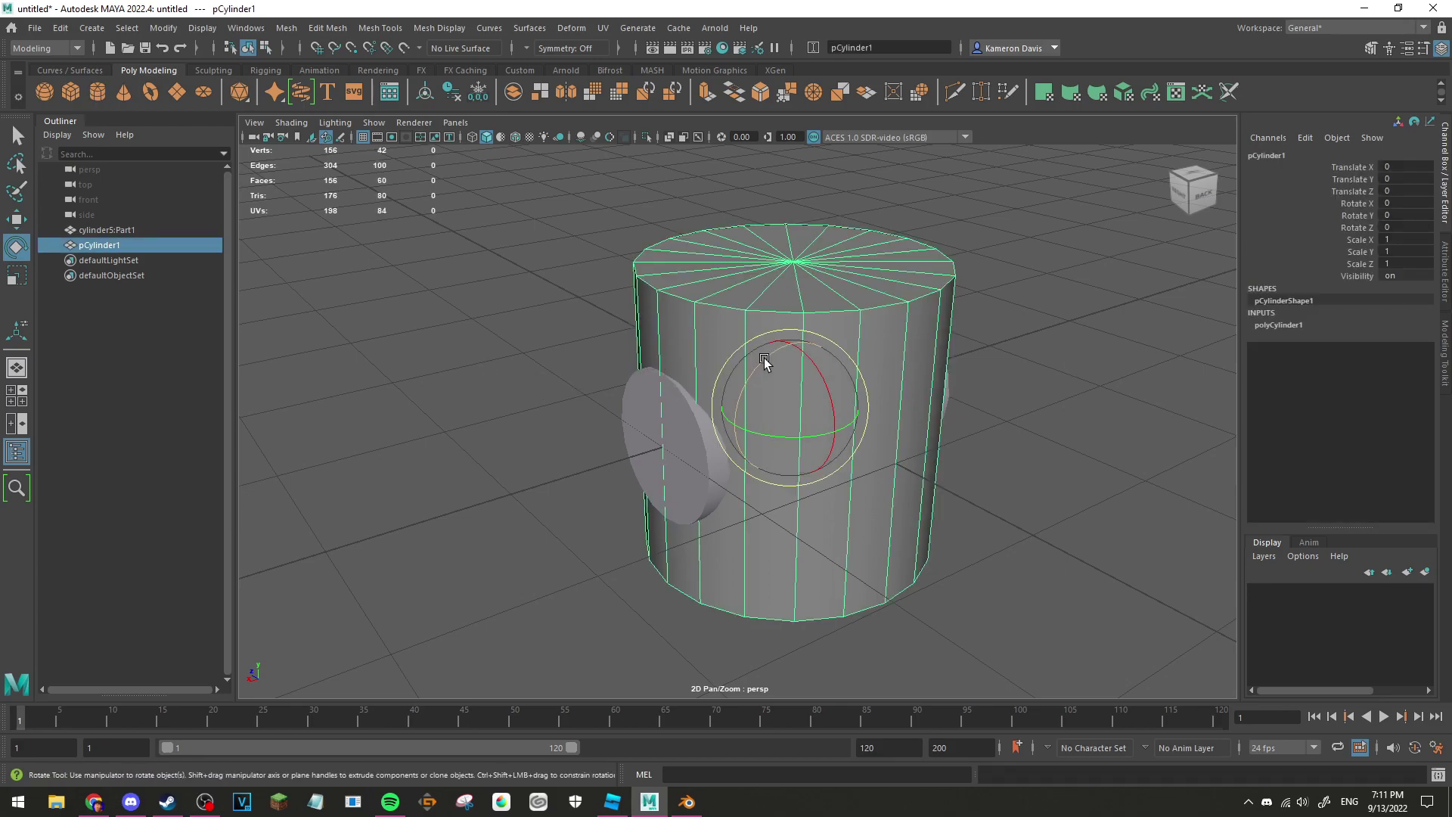
Step: Lay pCylinder1 on its side with Rotate Z 90, then return to the side view
left_click_drag(764, 358, 702, 477)
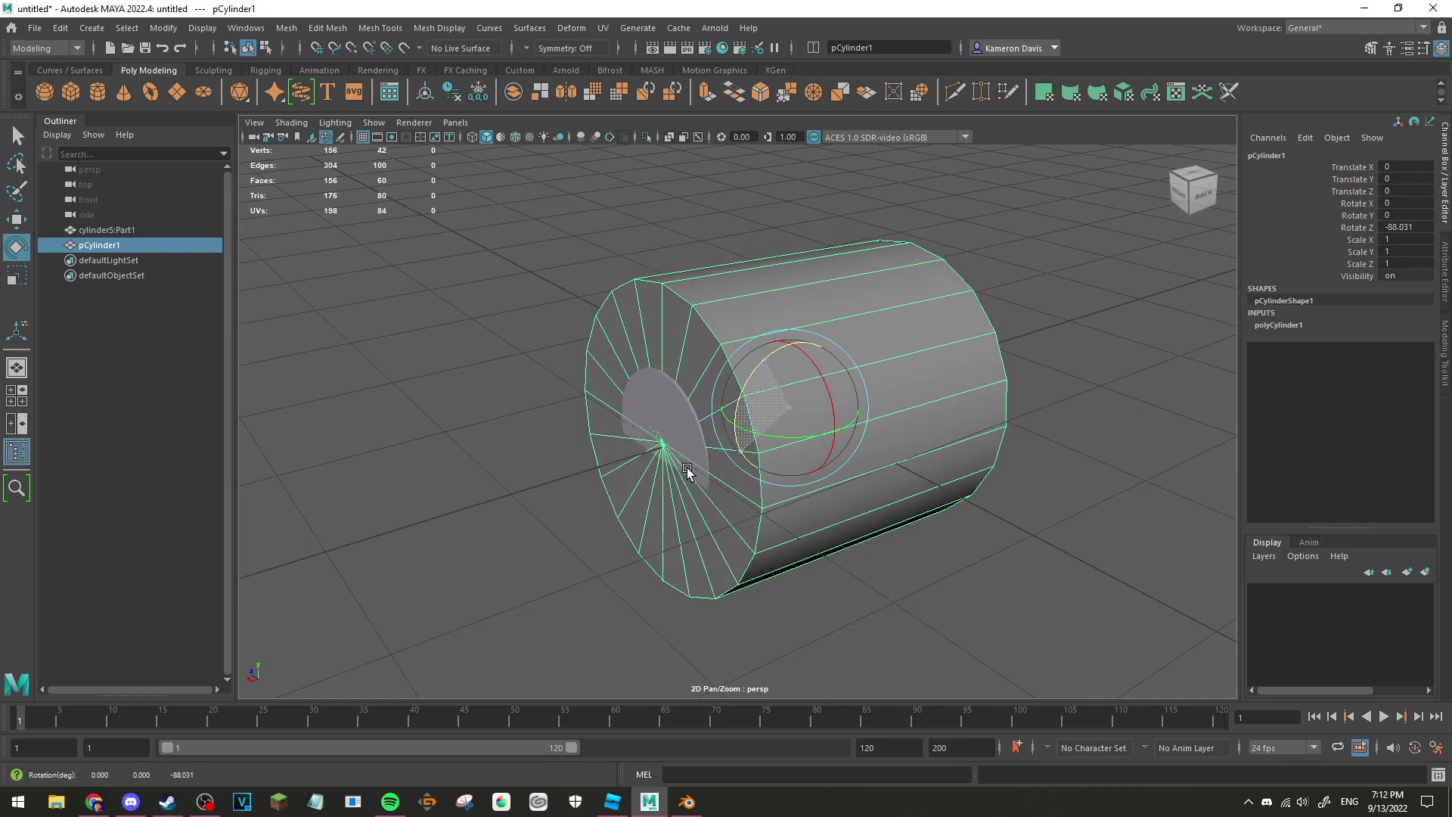
left_click_drag(702, 476, 680, 476)
key("ctrl+z")
left_click(1402, 229)
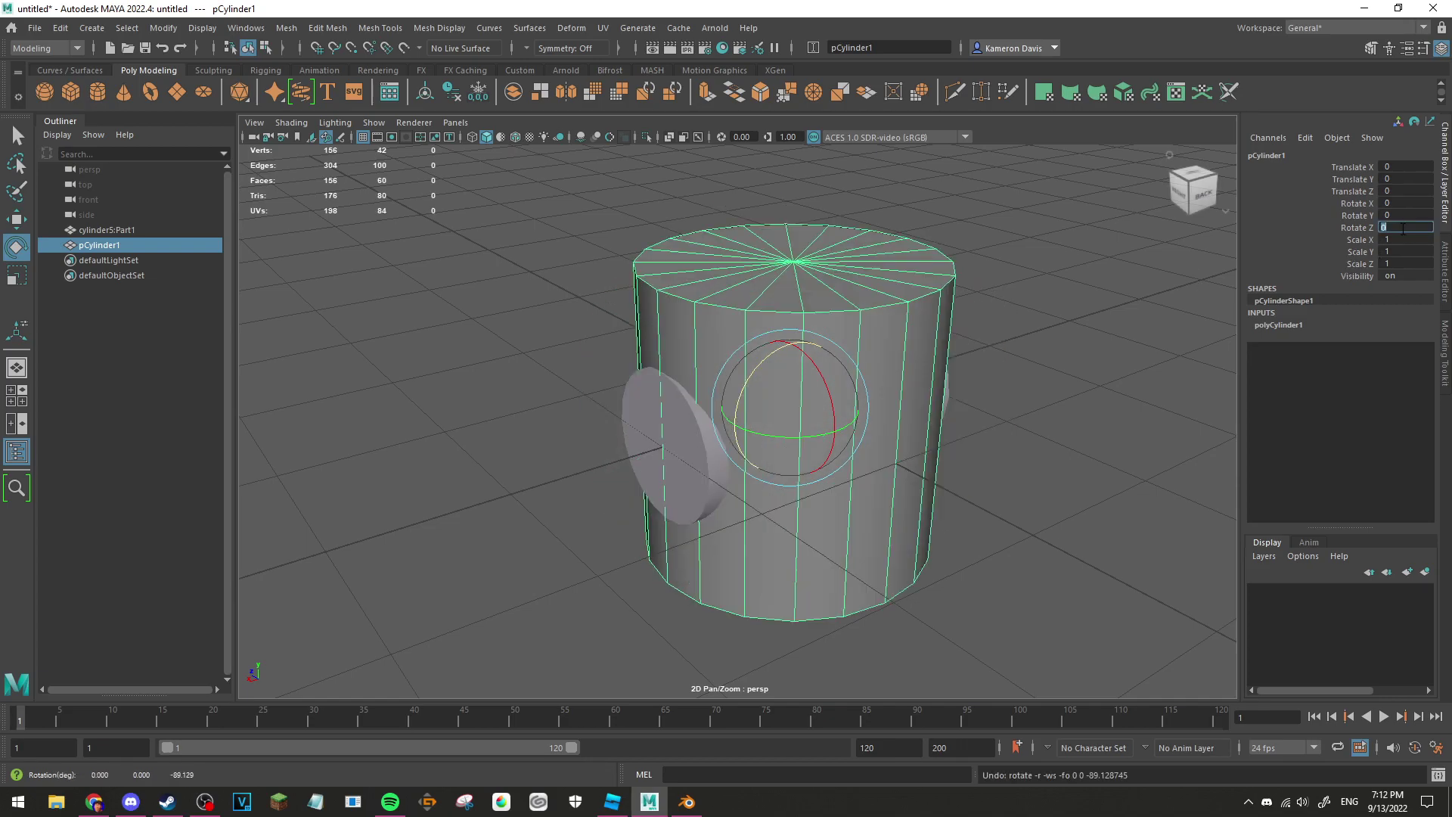
type("90")
key("Return")
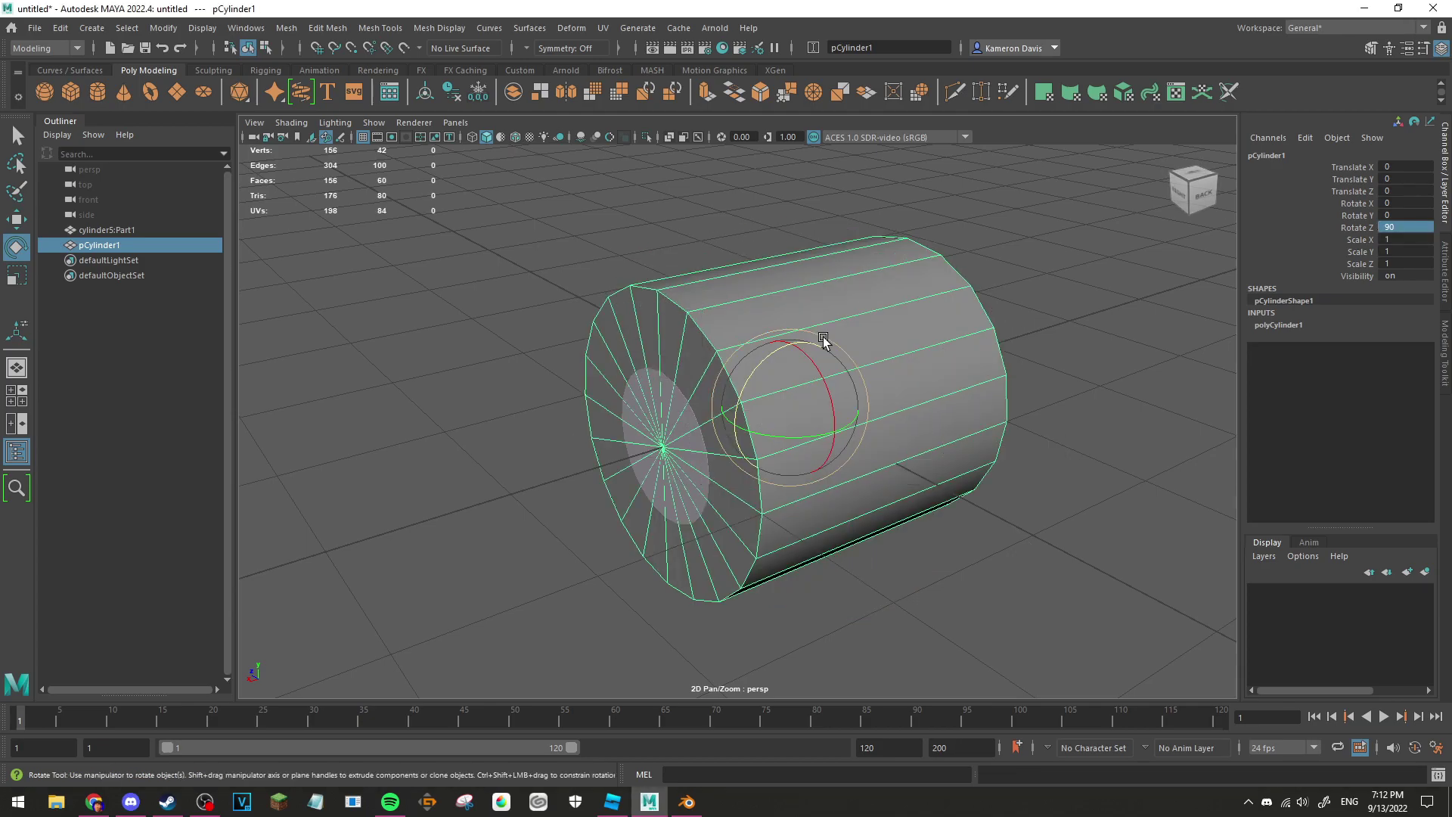
key("space")
key("space")
key("w")
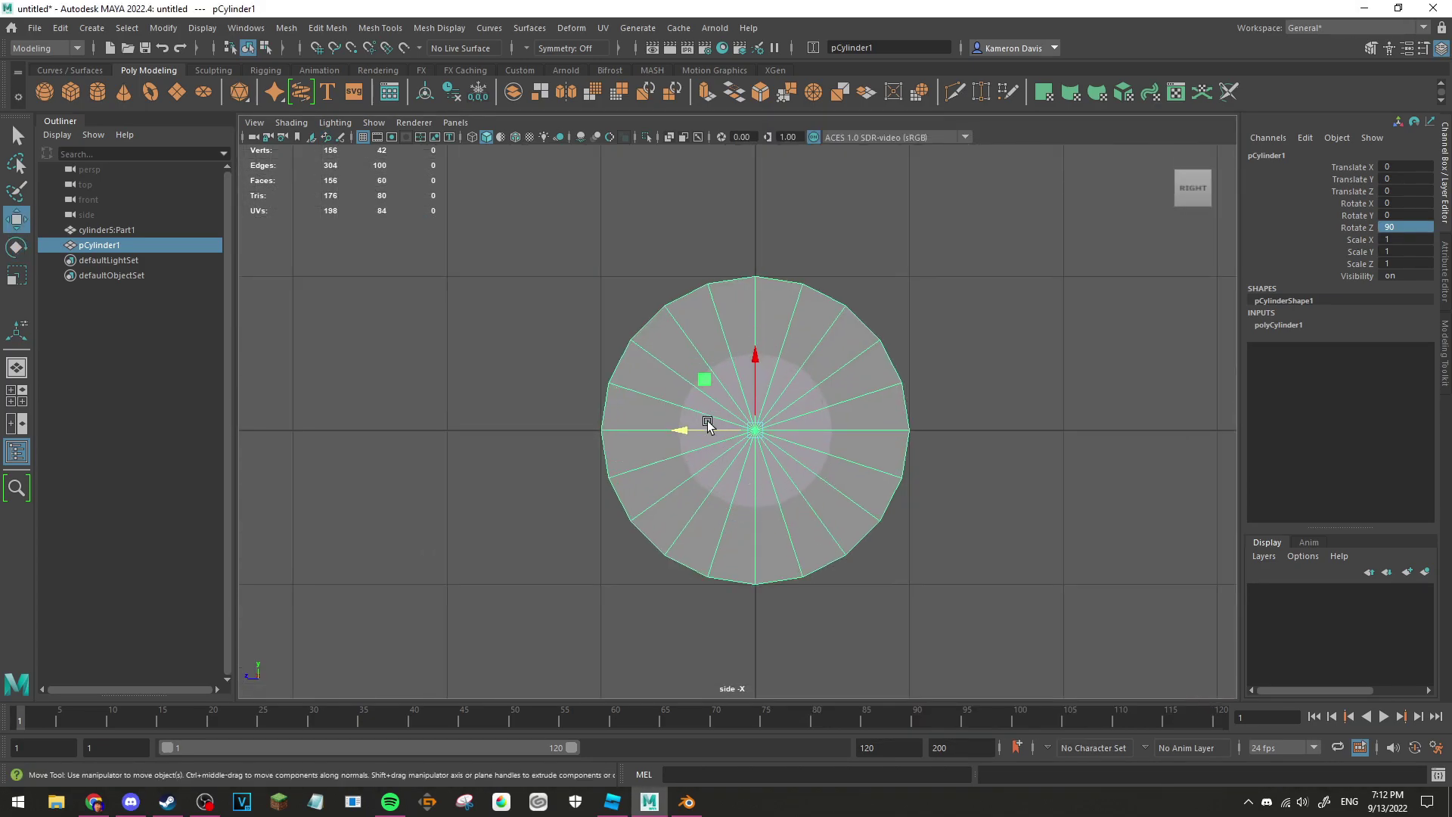
Step: Move pCylinder1 to Translate Z 1.801 beside the imported cylinder, then select cylinder5:Part1
left_click_drag(708, 426, 404, 432)
middle_click_drag(671, 315, 1021, 318, "alt")
scroll(1021, 318, "up", 2)
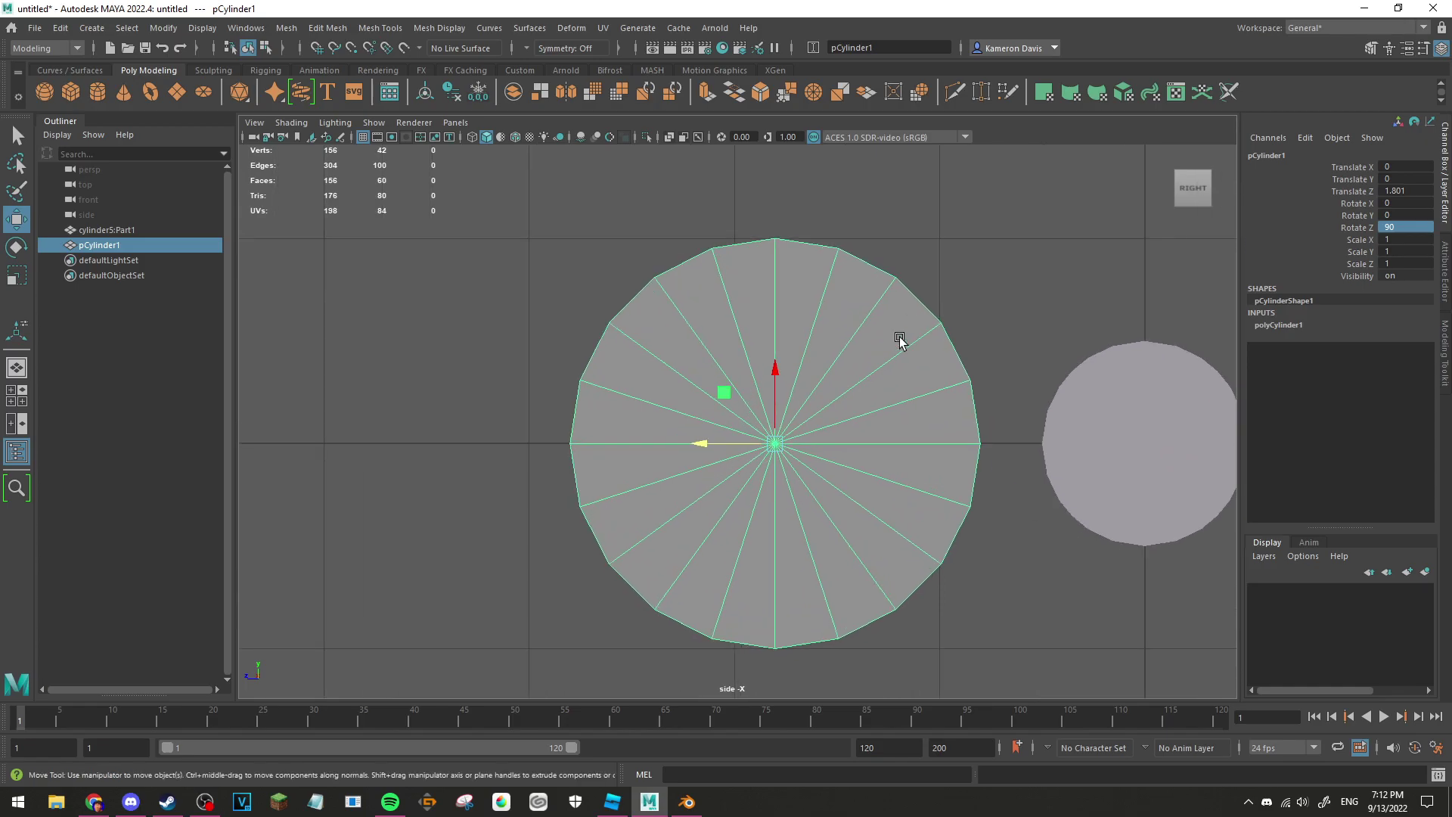
scroll(900, 341, "up", 2)
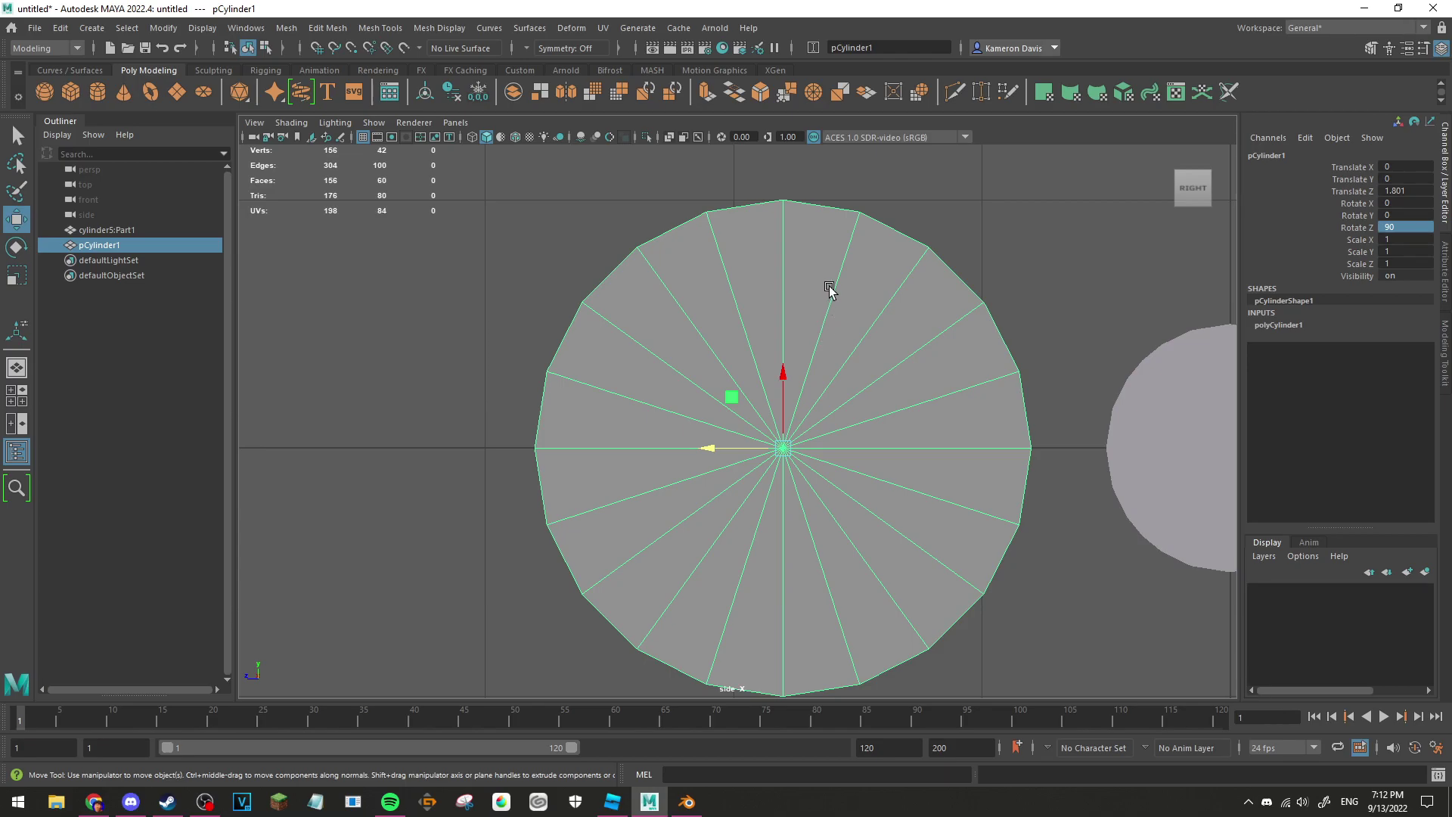
right_click_drag(830, 286, 832, 260)
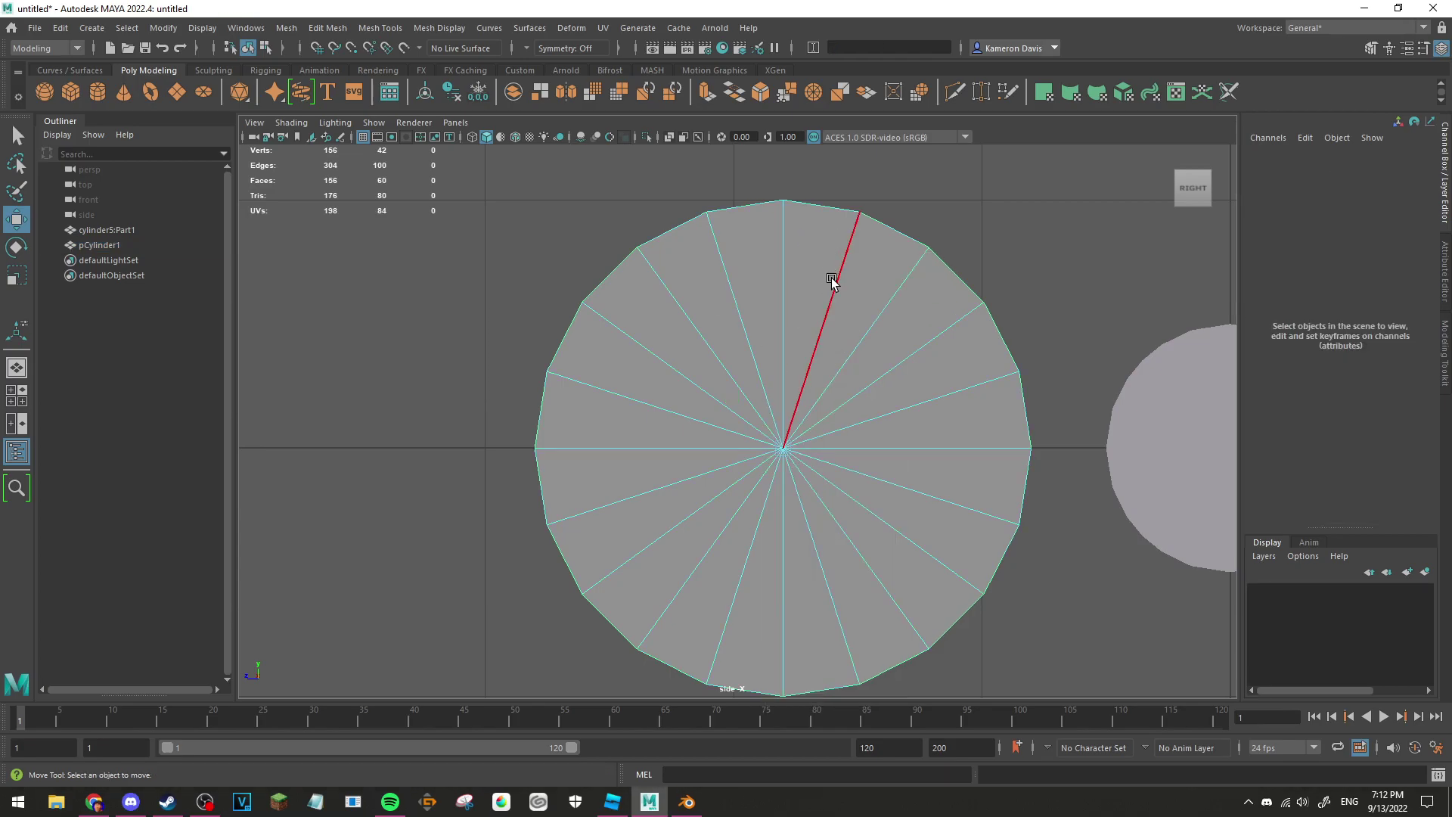
left_click(832, 279)
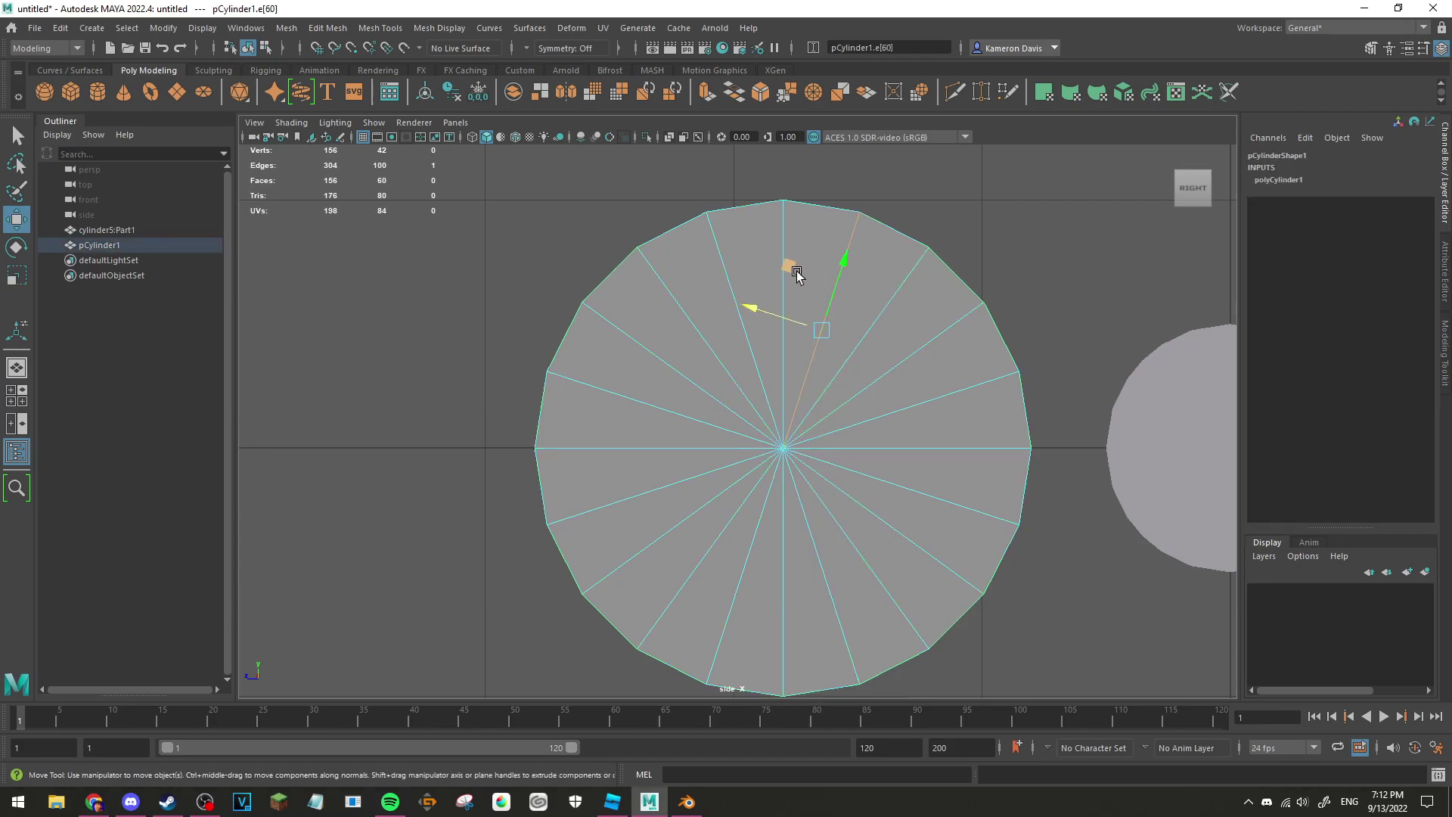
left_click(503, 302)
right_click_drag(856, 371, 908, 346)
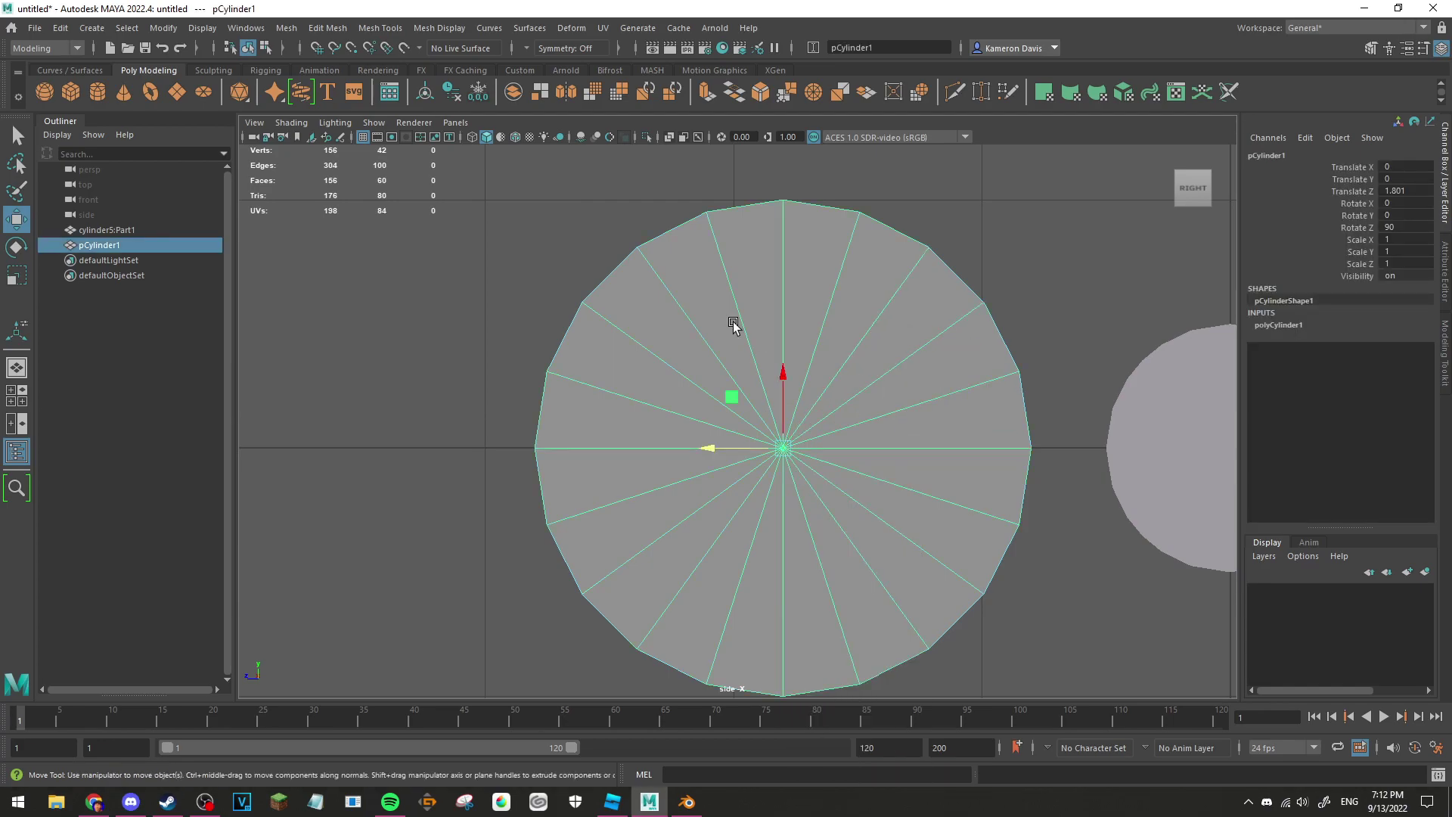
left_click(1148, 431)
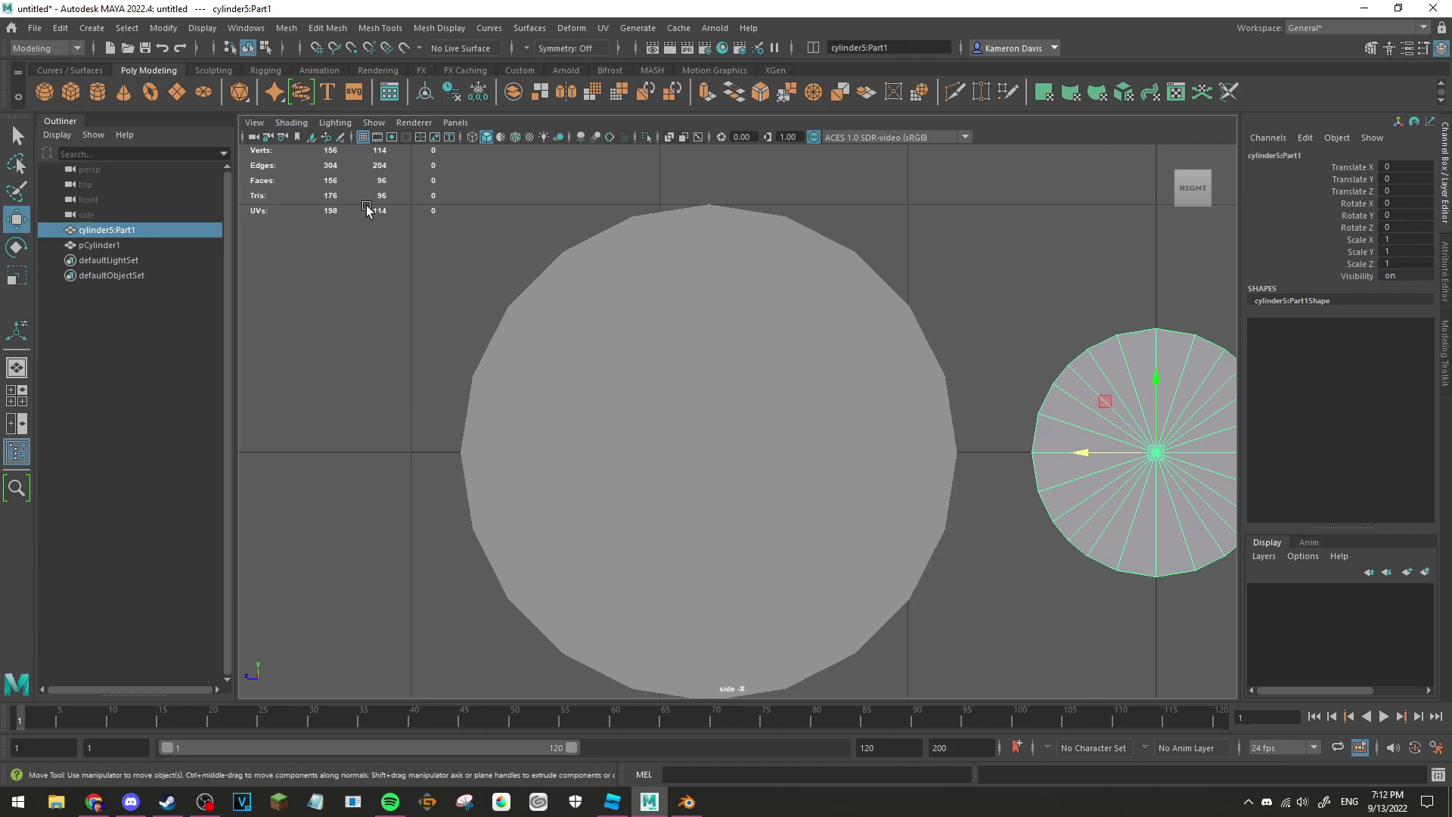
right_click(356, 300)
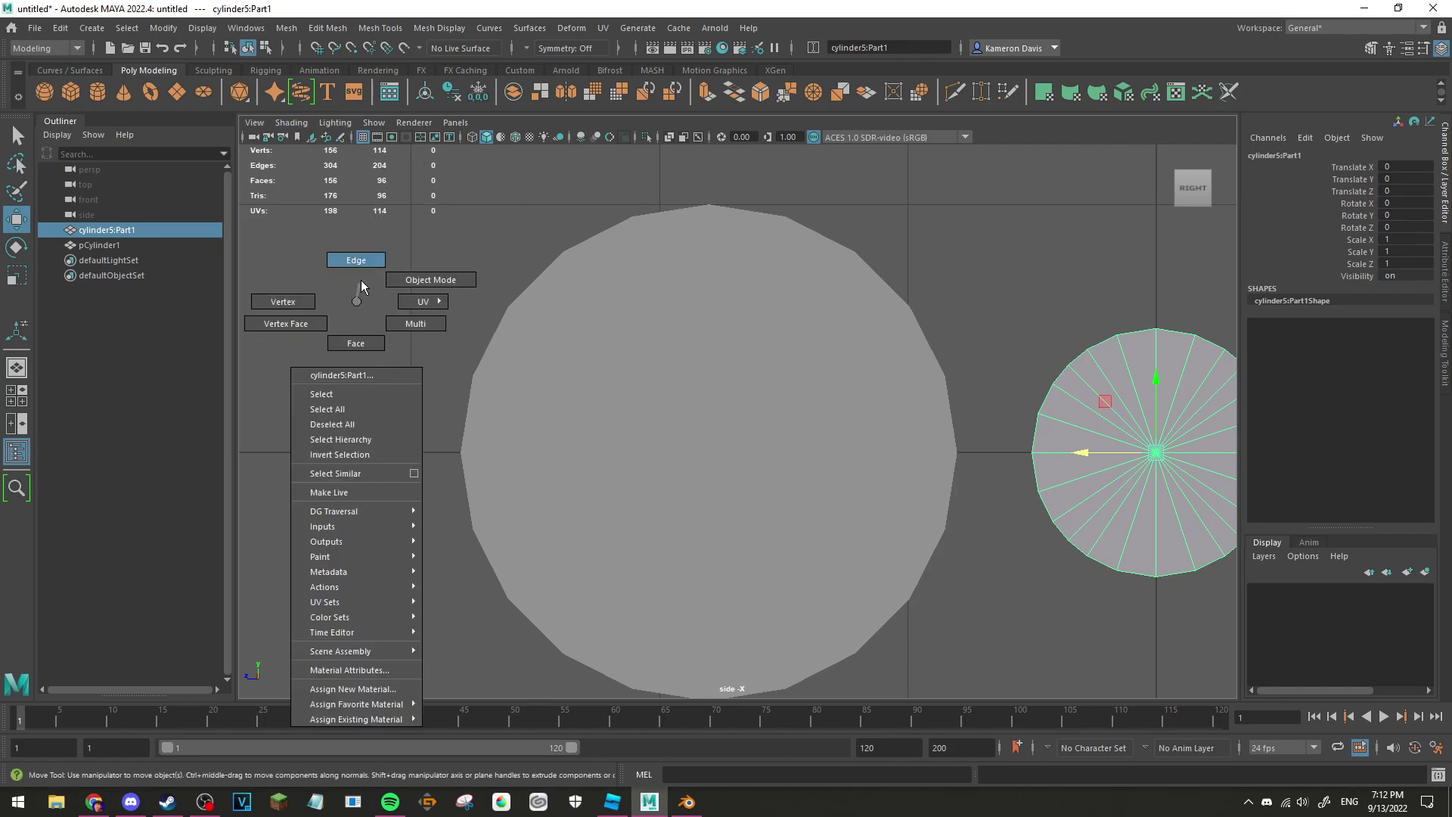
left_click(333, 423)
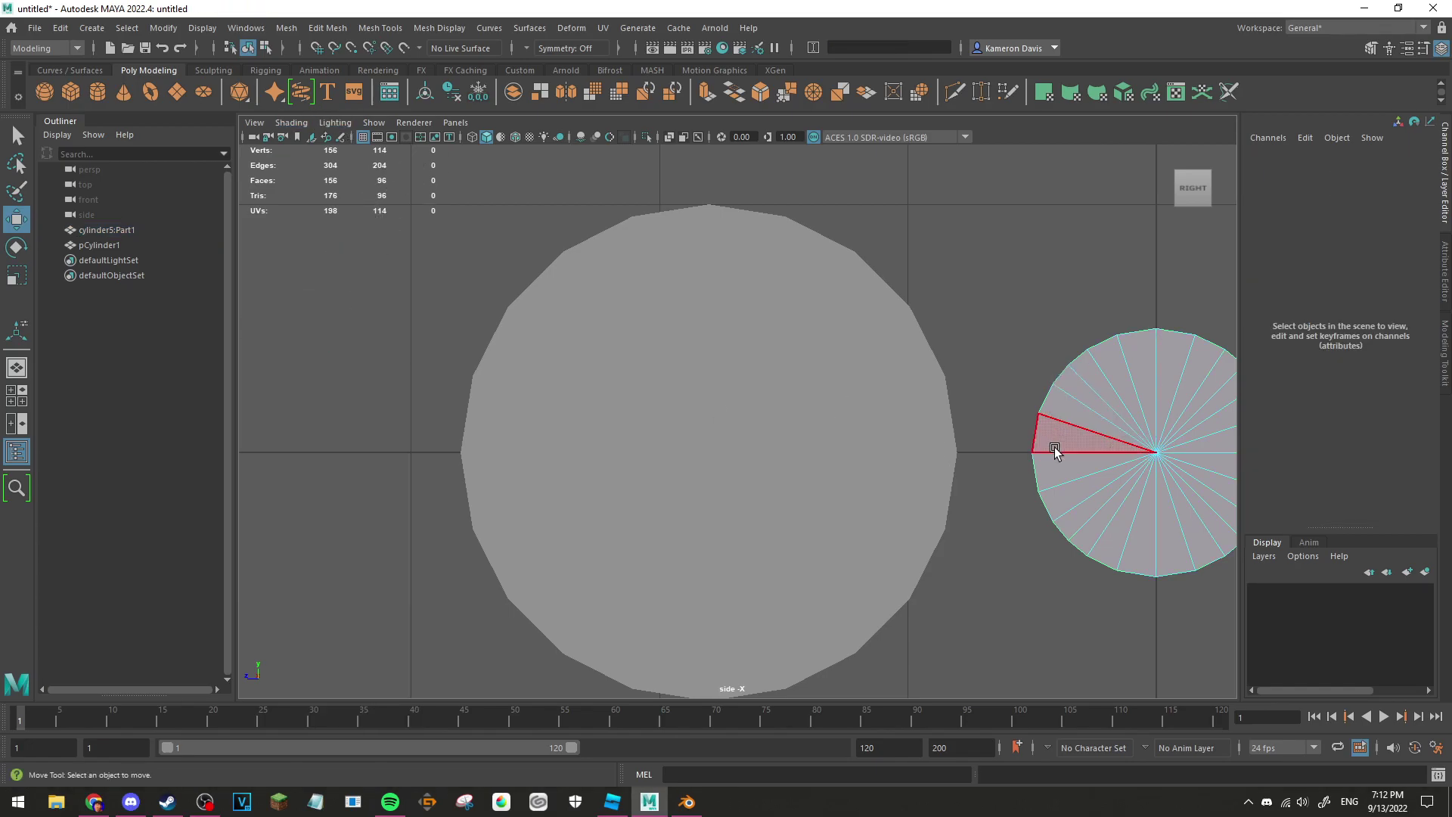
left_click(679, 298)
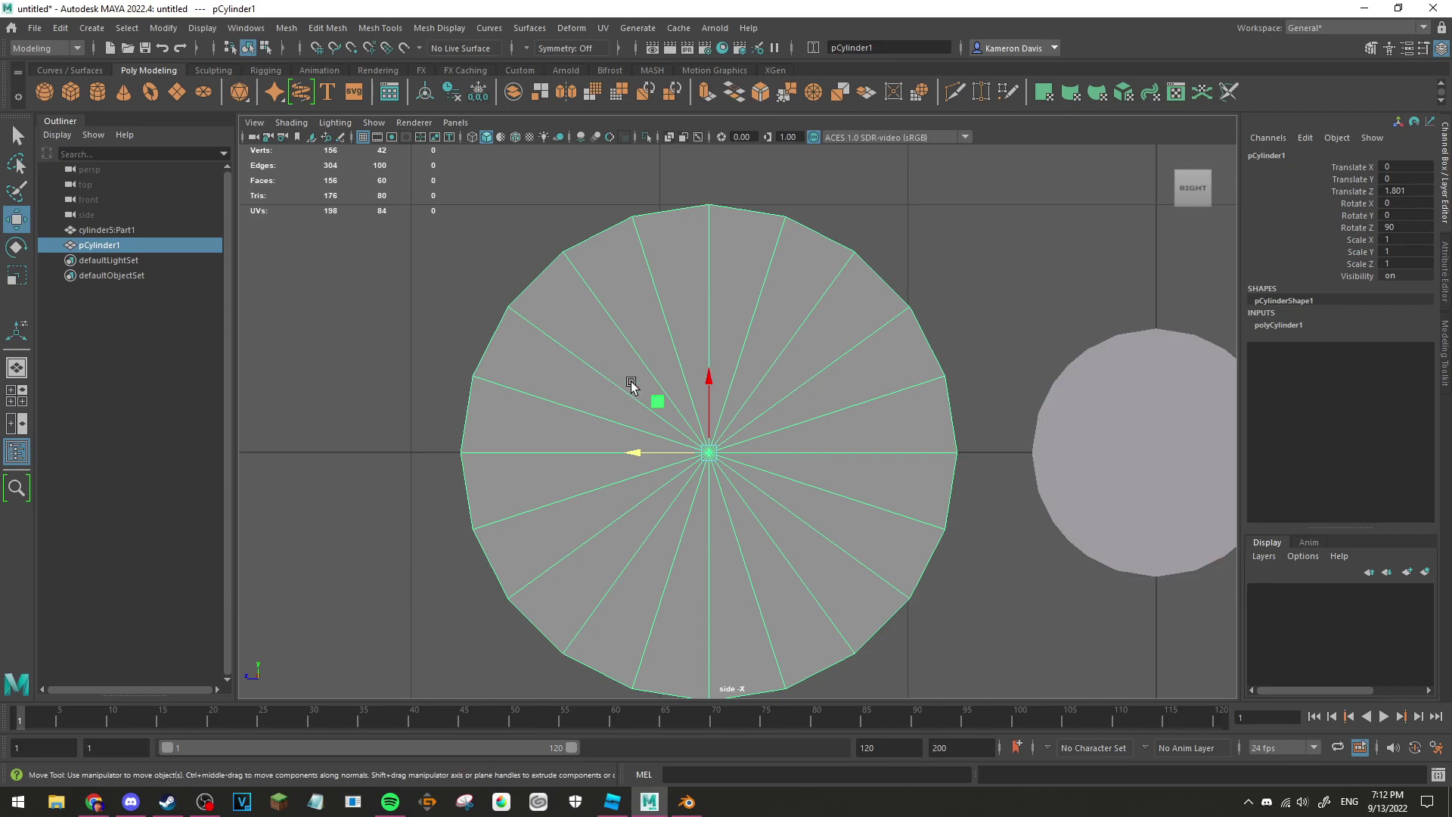
right_click_drag(632, 386, 634, 429)
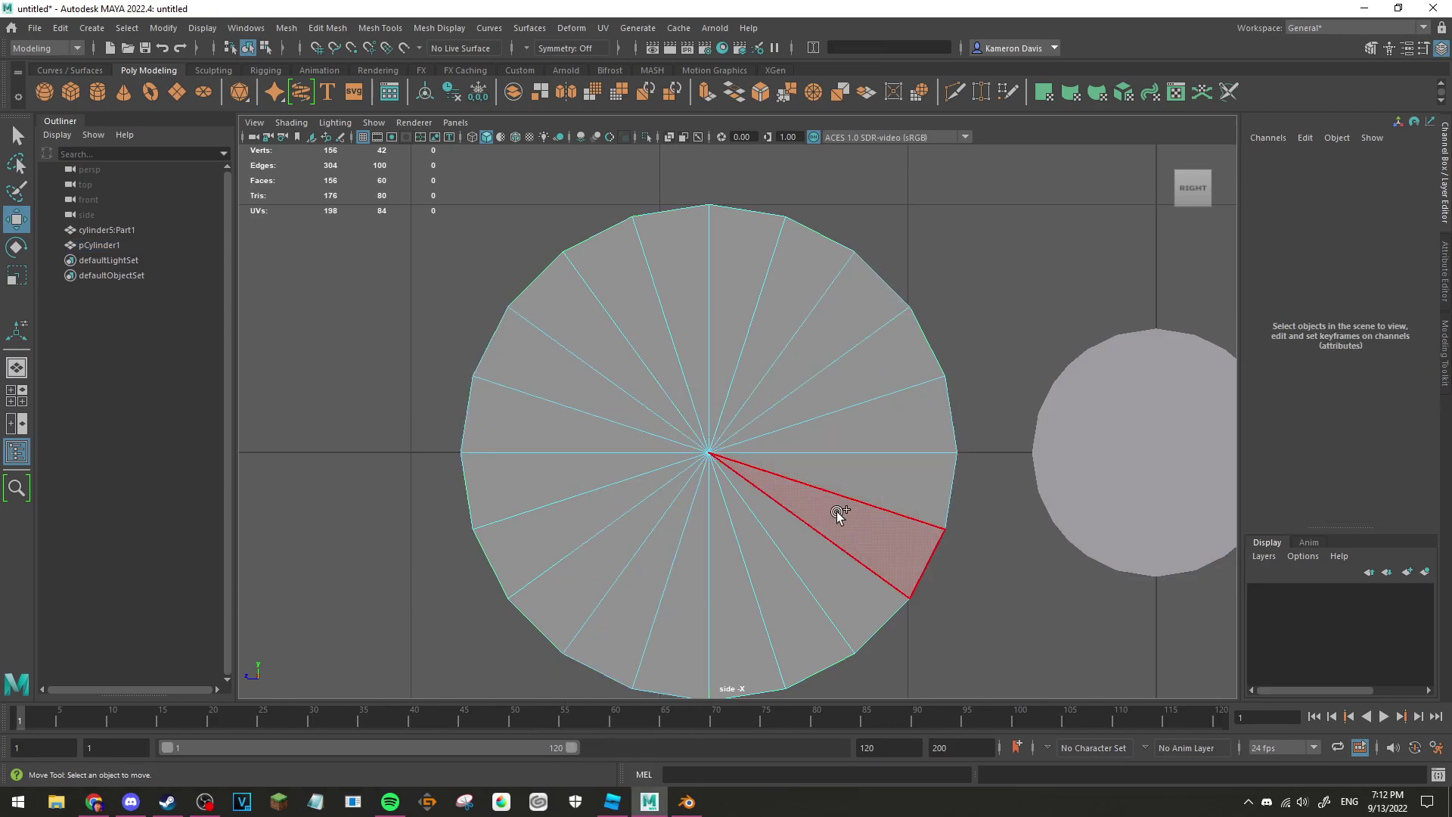
left_click(648, 389)
left_click_drag(634, 362, 650, 331, "shift")
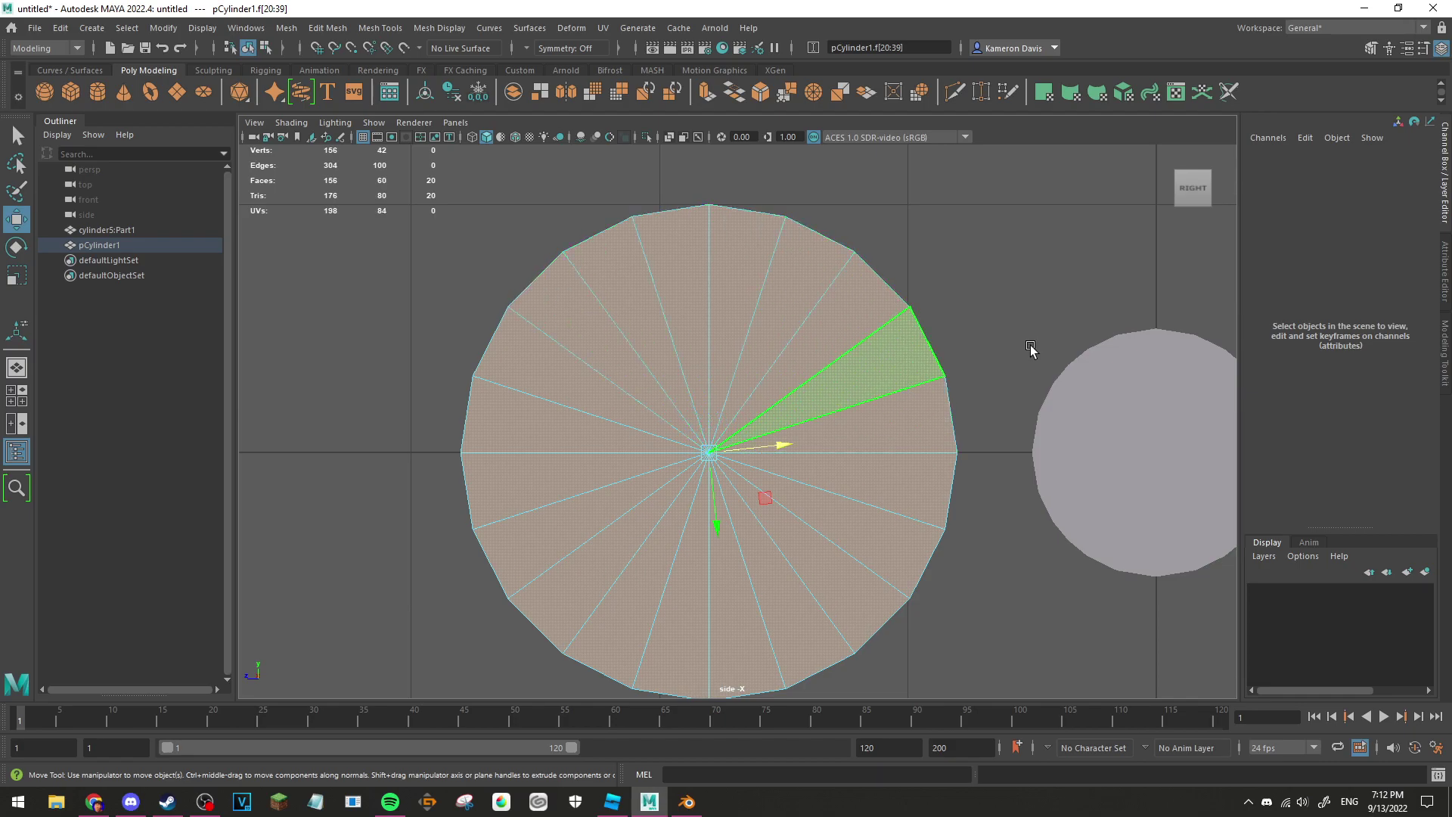
middle_click_drag(882, 409, 883, 414, "alt")
left_click(889, 430)
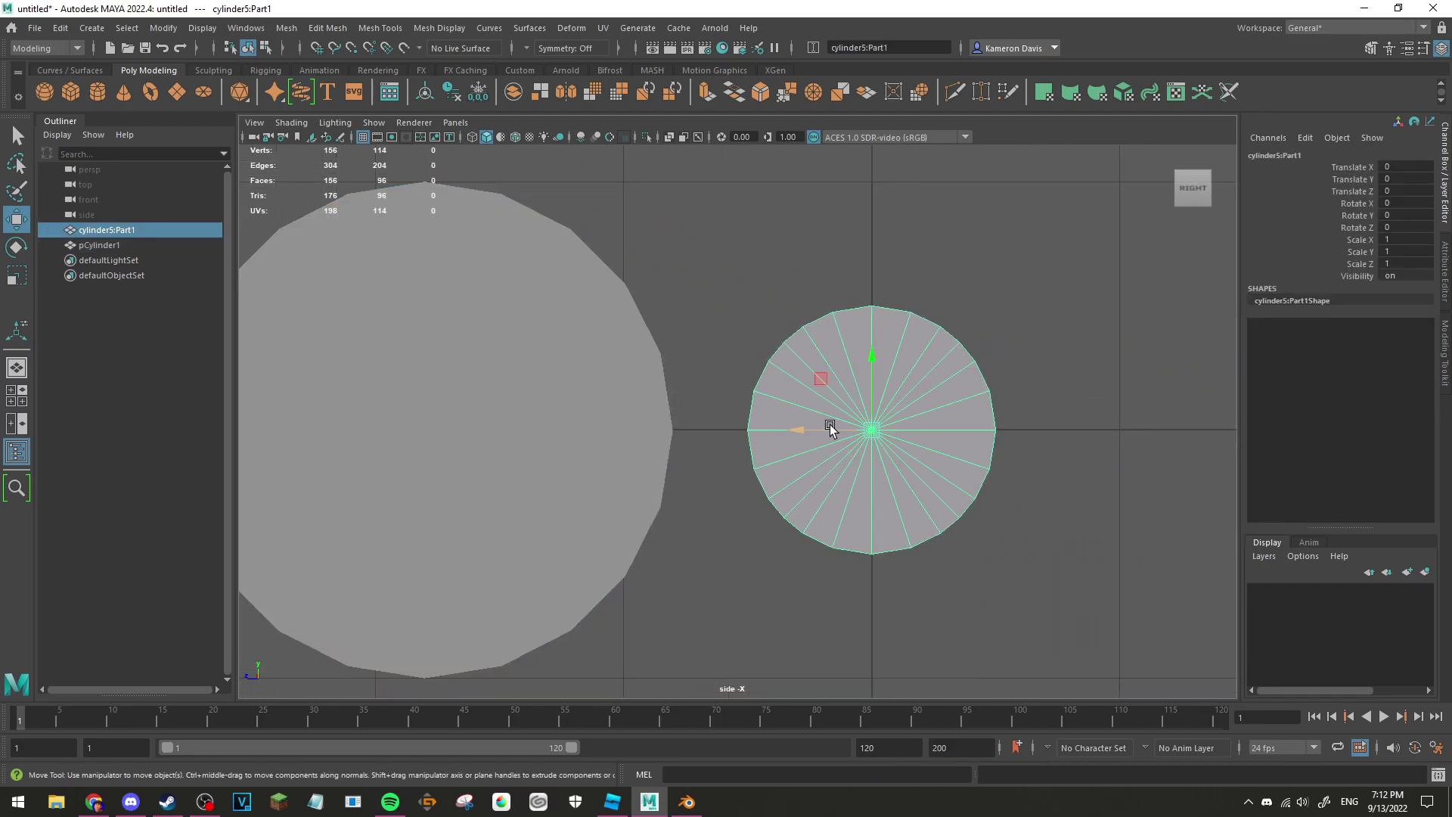
right_click(764, 328)
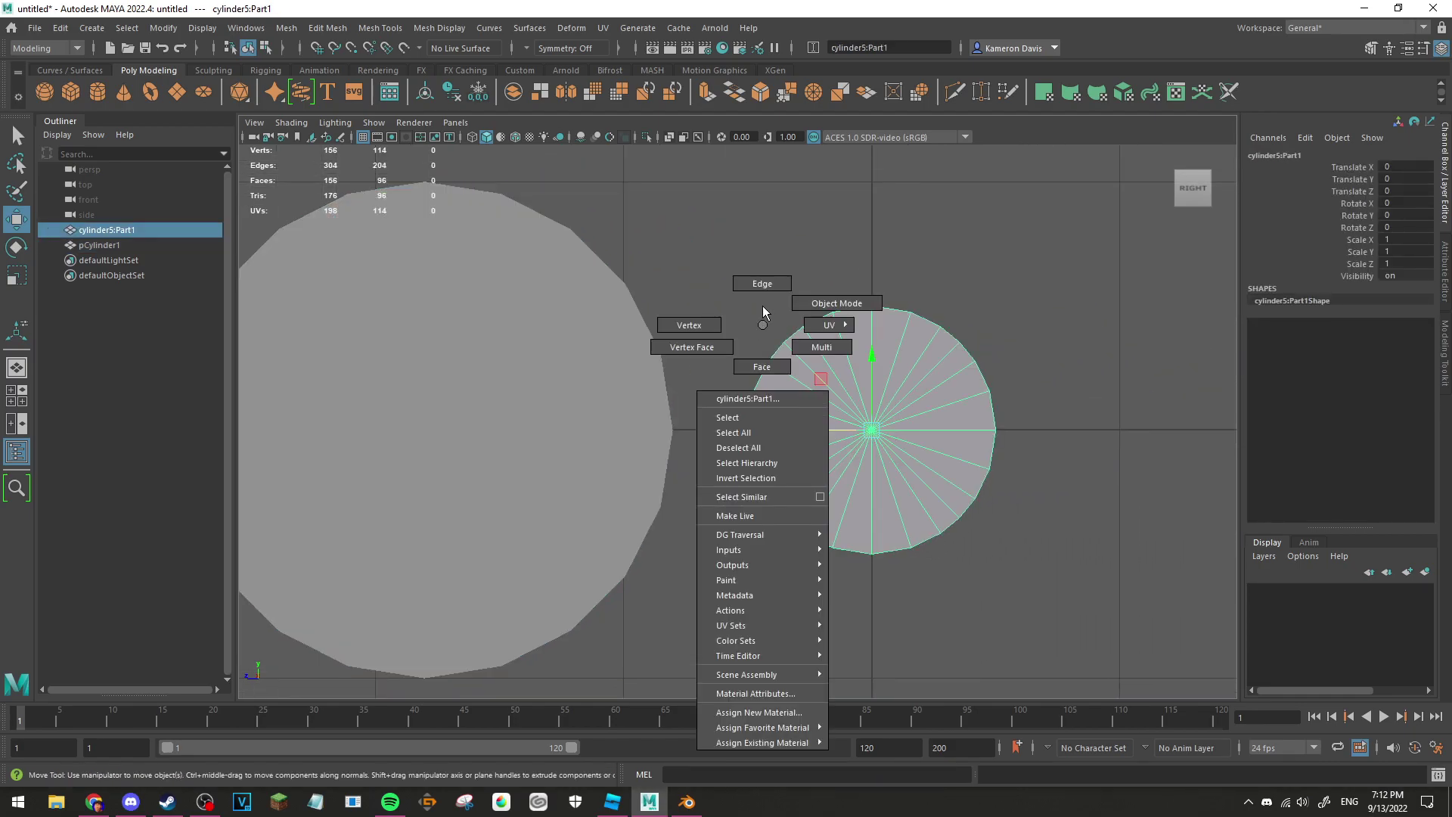
left_click(769, 368)
left_click_drag(871, 465, 859, 442)
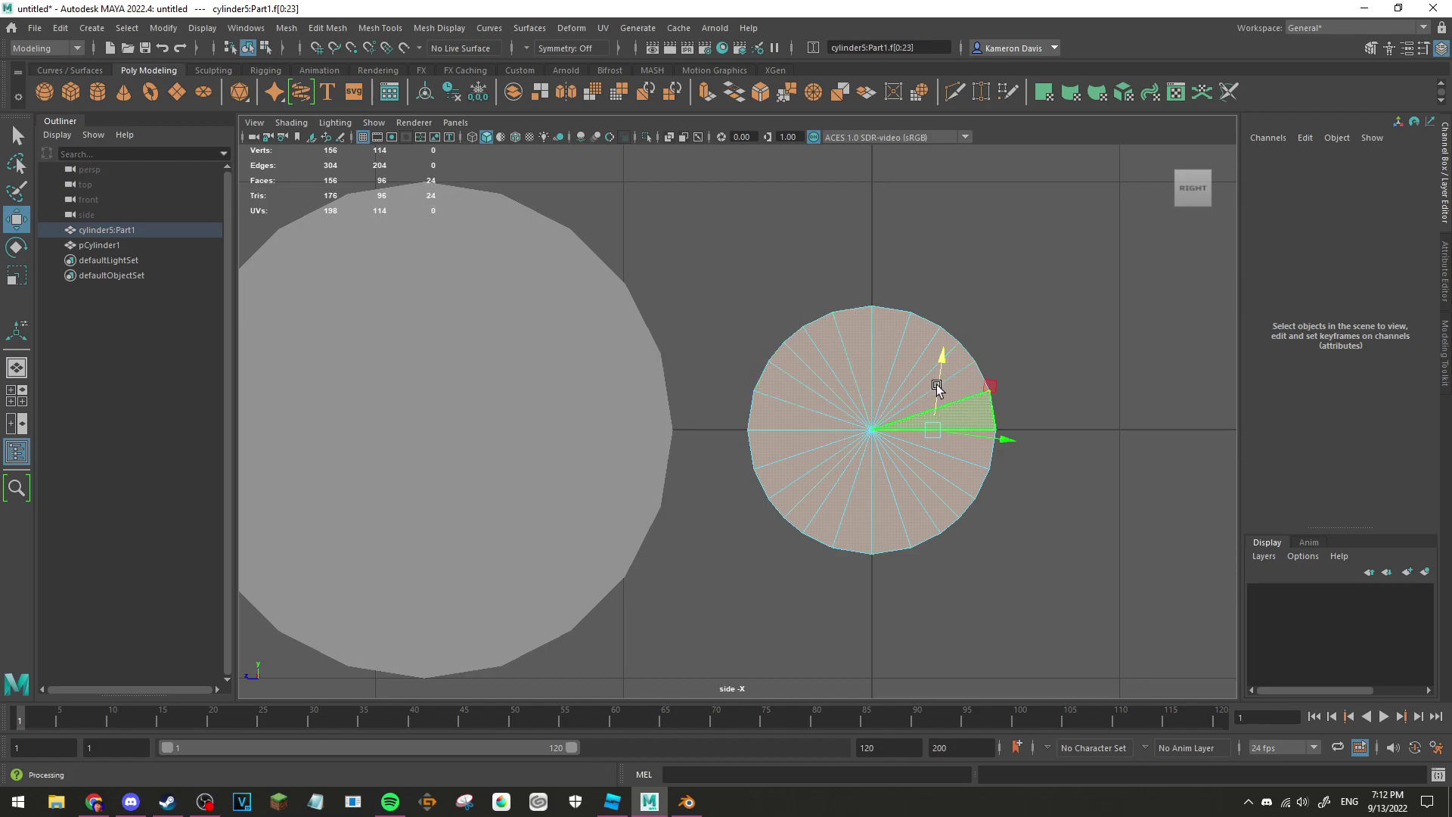
left_click(792, 225)
middle_click_drag(717, 219, 938, 250, "alt")
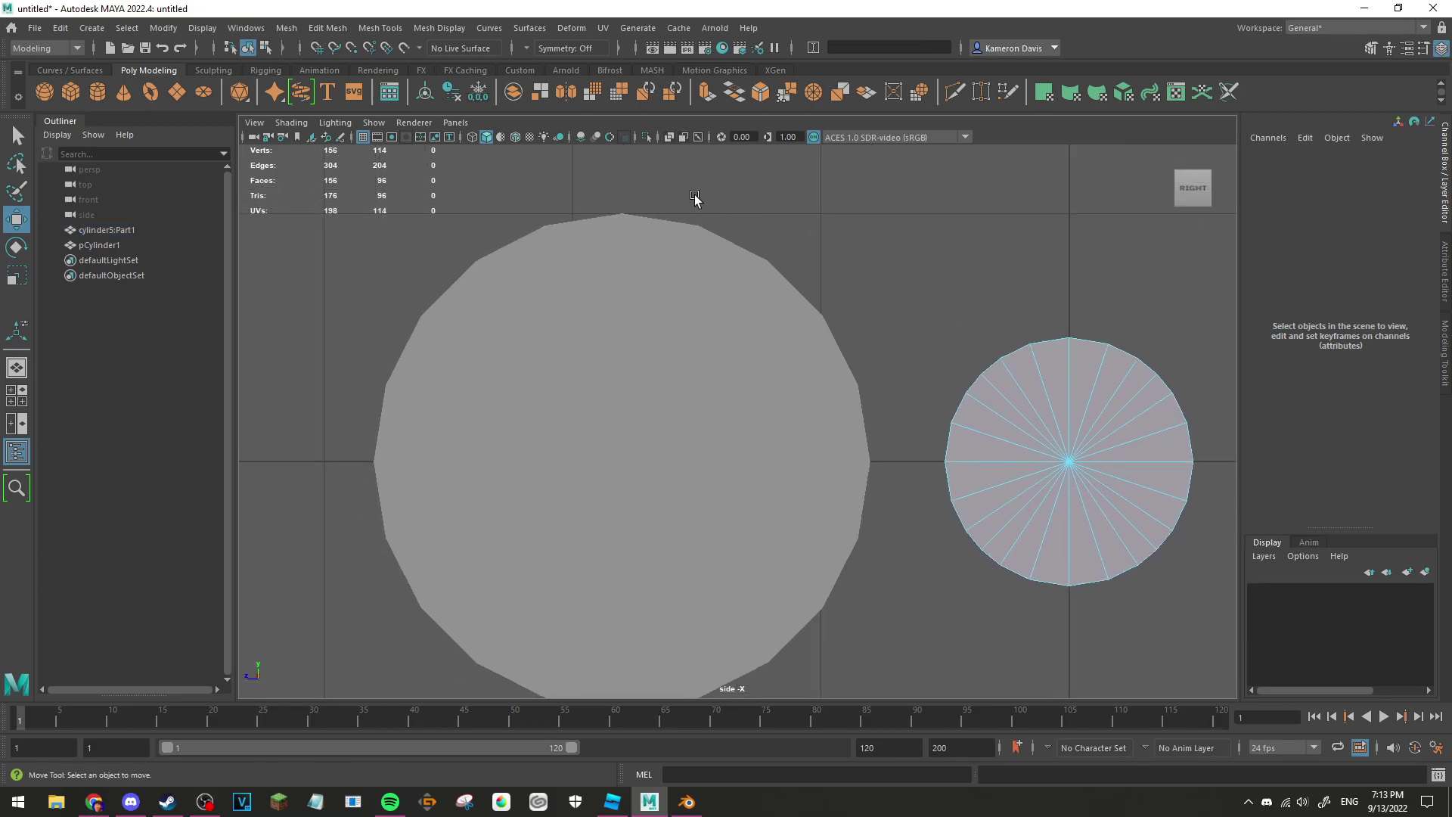
middle_click_drag(693, 202, 923, 268, "alt")
right_click_drag(928, 236, 978, 214)
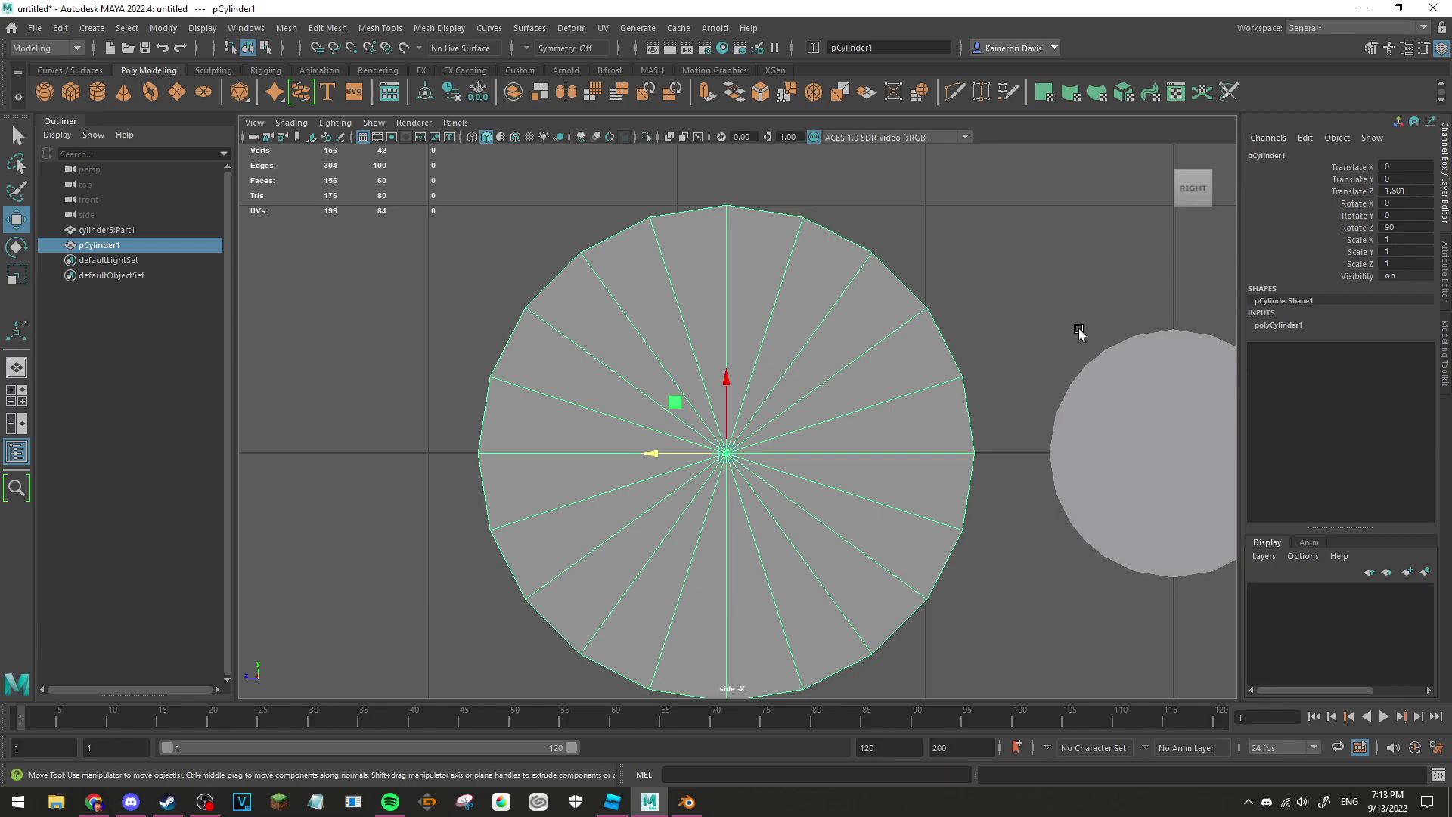
Step: Raise pCylinder1's number of sides from 20 to 24 in its construction settings
middle_click_drag(1060, 286, 860, 281, "alt")
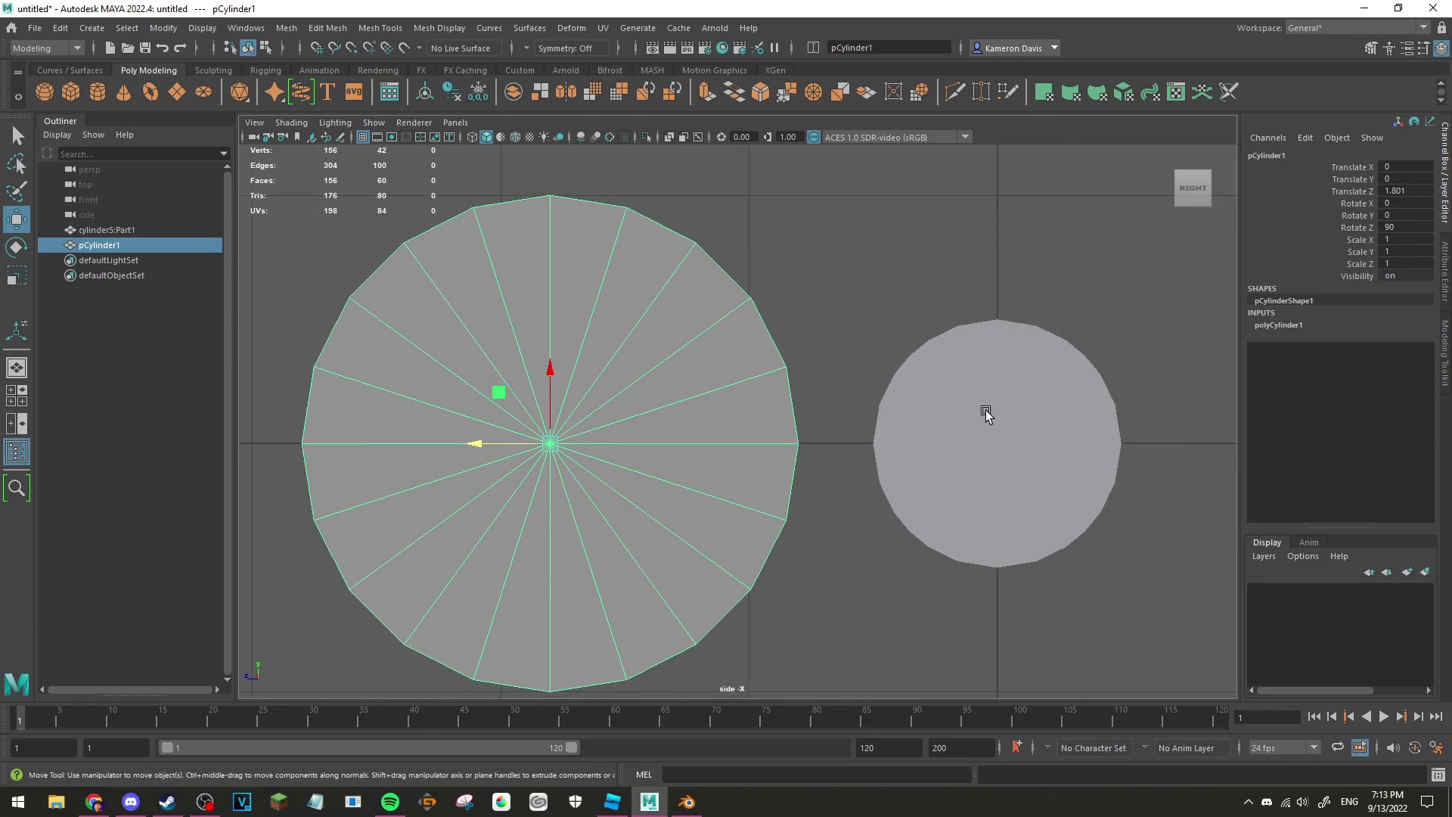
left_click(976, 385)
left_click(578, 405)
left_click(1278, 325)
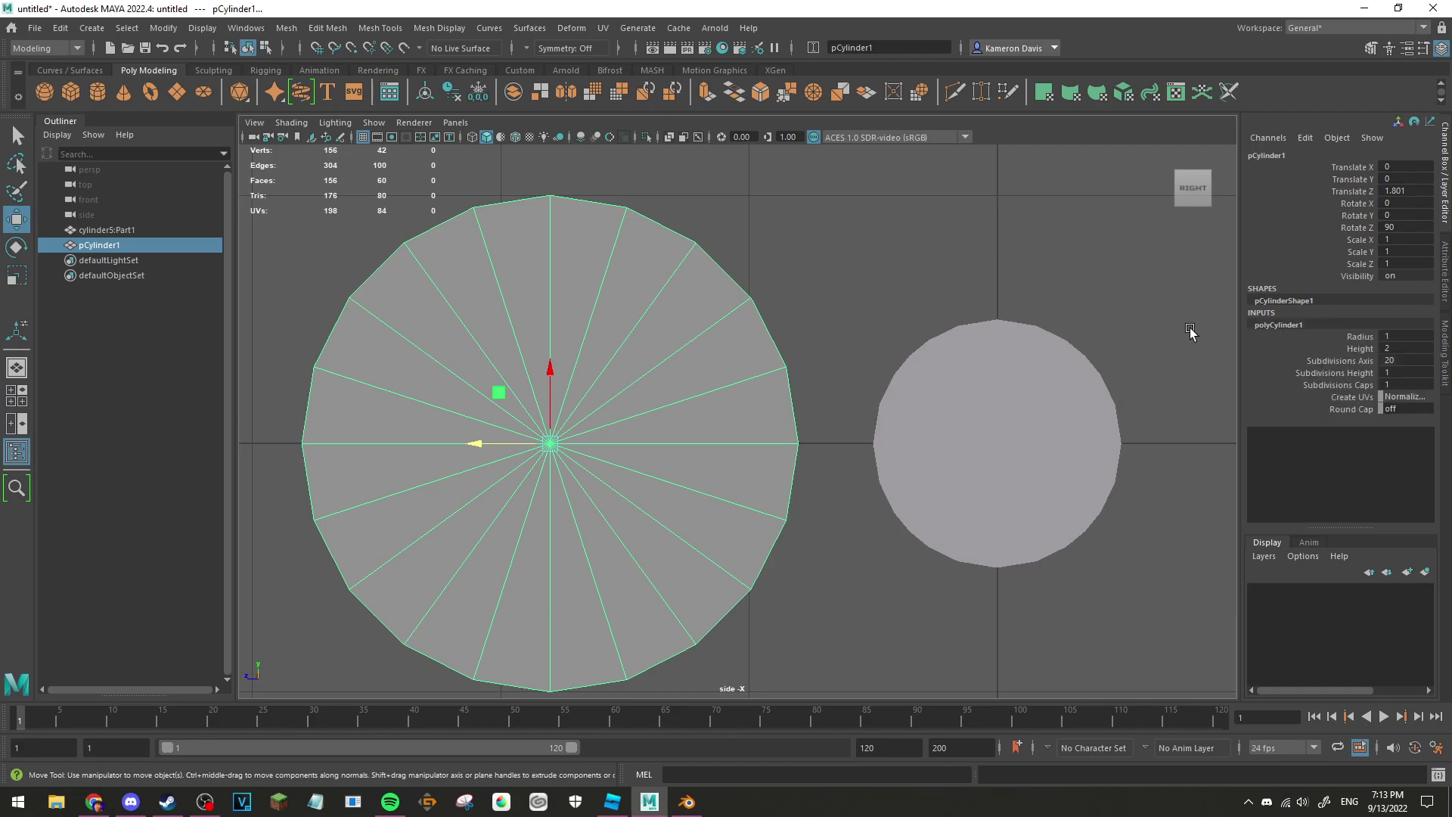
left_click(1363, 361)
middle_click_drag(826, 264, 846, 261)
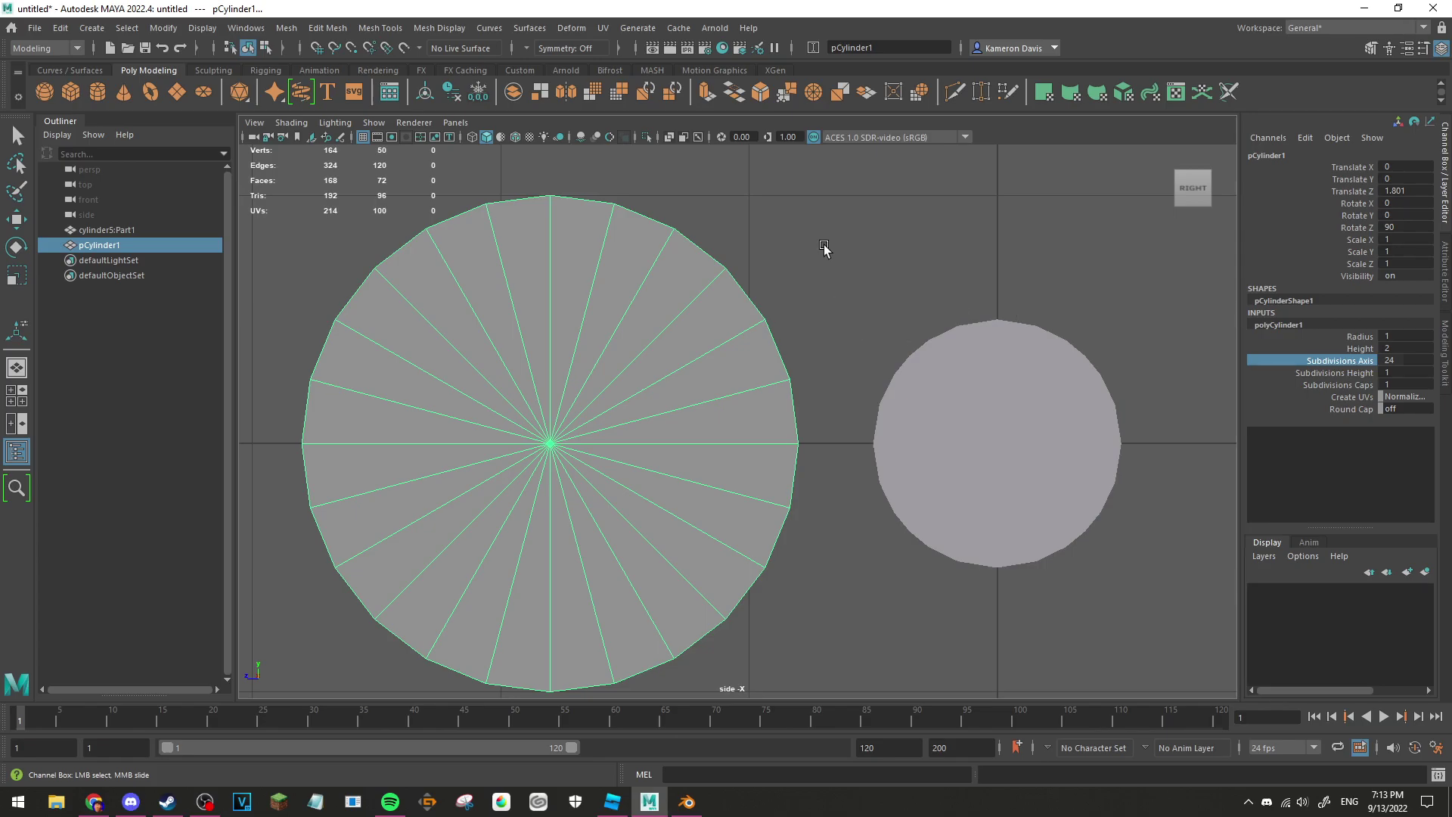
Step: Switch selection between the small imported cylinder and pCylinder1, framing both cylinders
middle_click_drag(823, 250, 969, 265, "alt")
left_click(1119, 456)
left_click(771, 288)
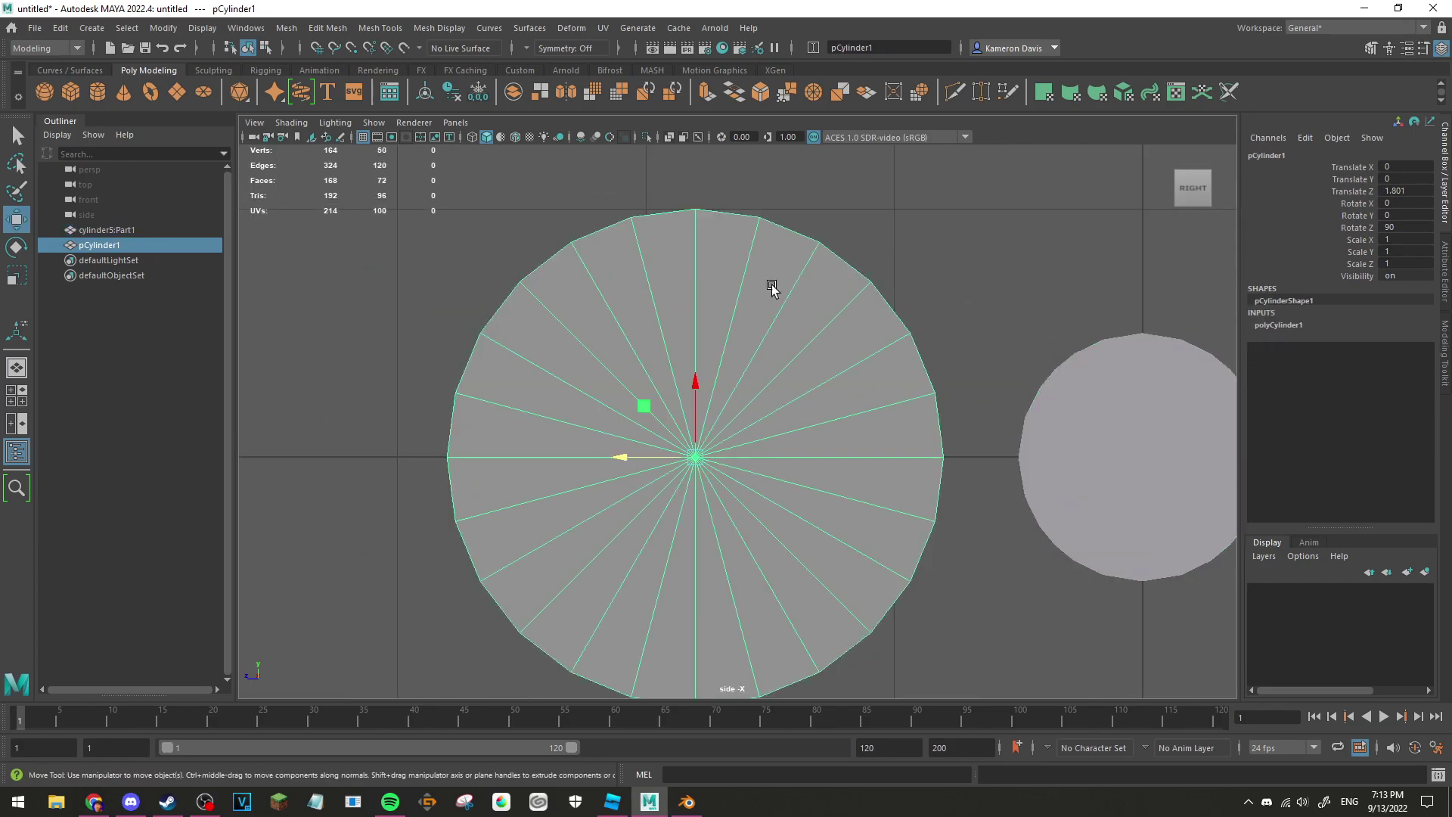
left_click(1072, 396)
left_click(680, 289)
middle_click_drag(1048, 299, 922, 289, "alt")
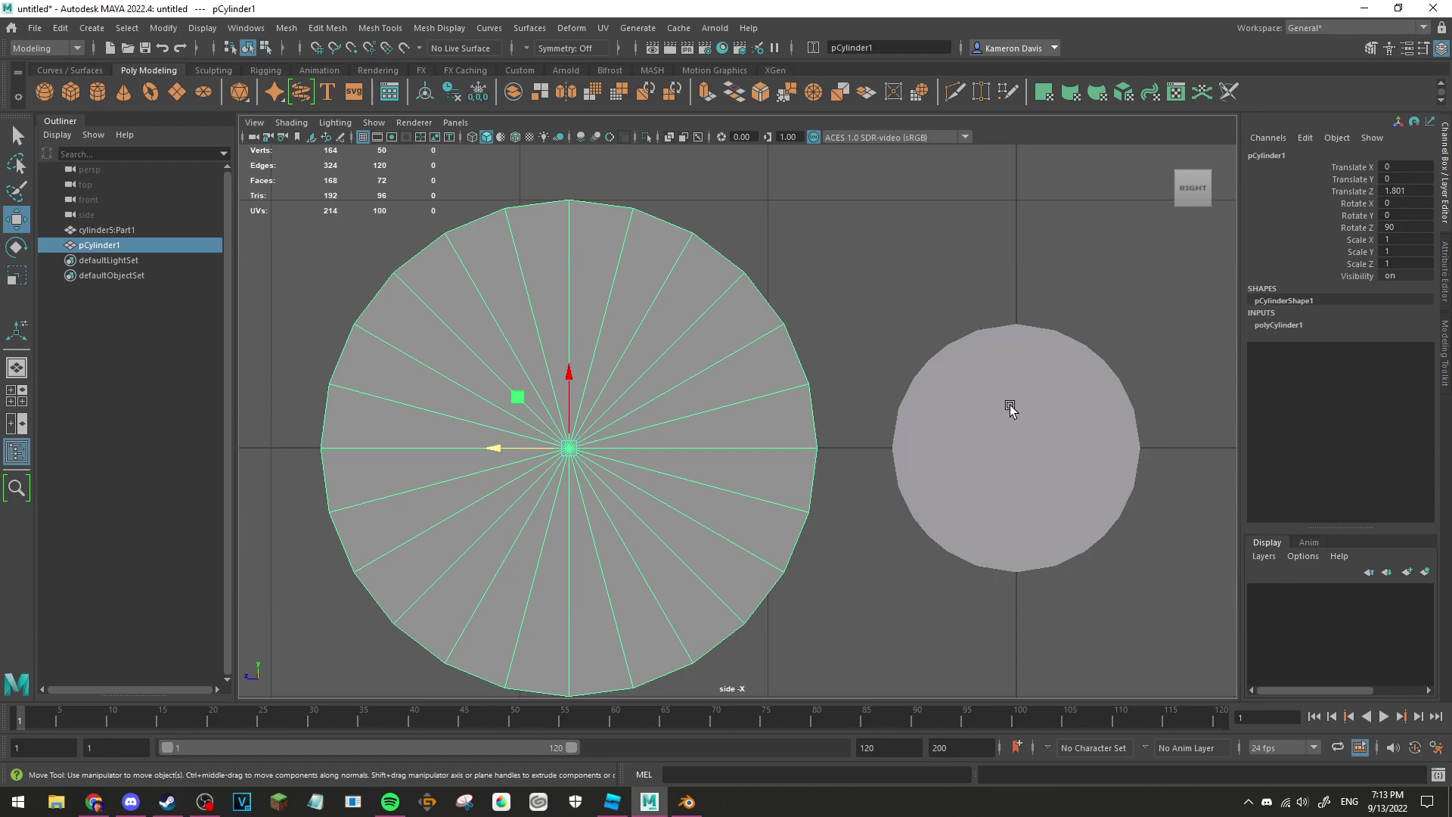
middle_click_drag(576, 285, 696, 311, "alt")
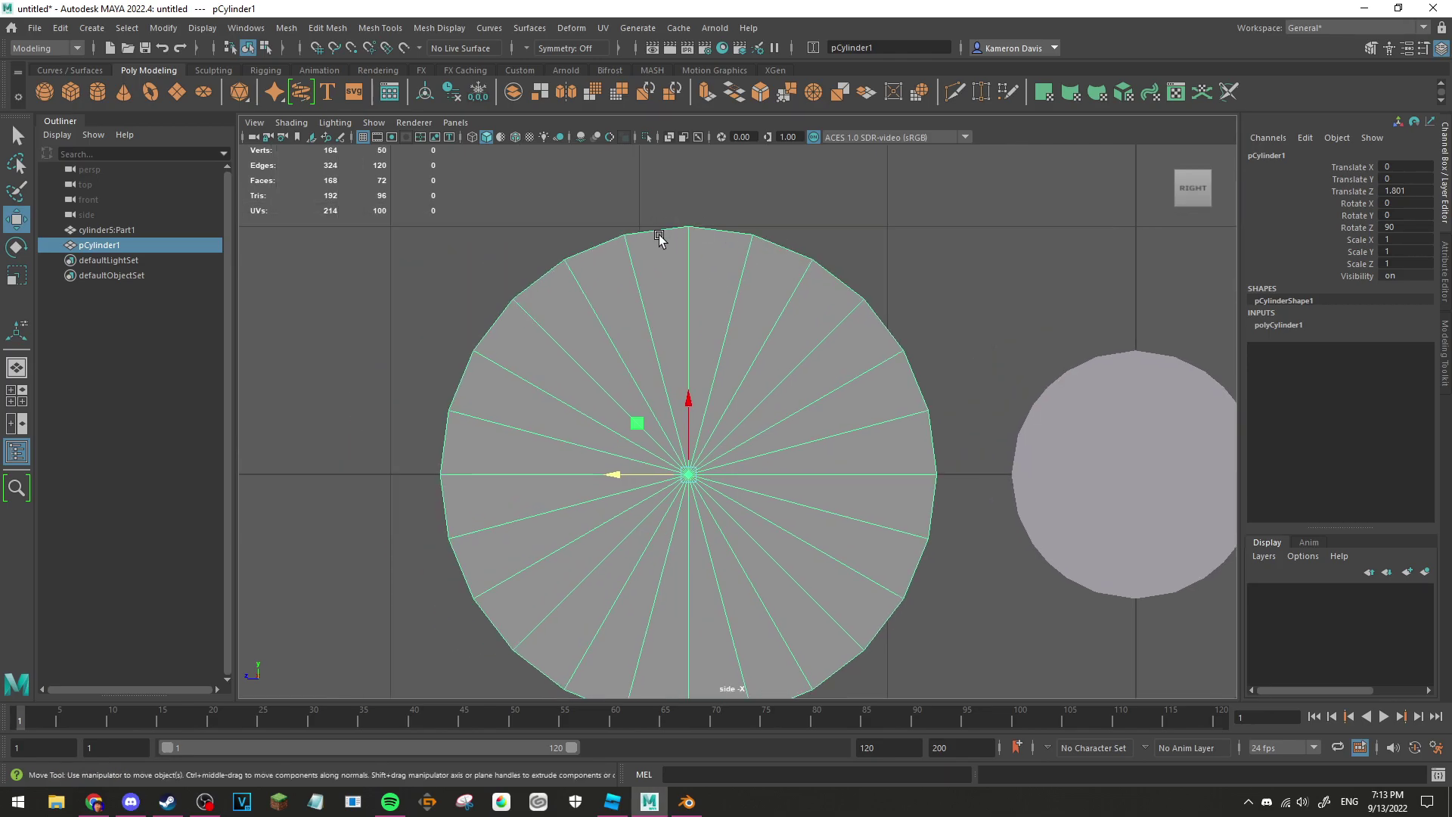
Step: Rotate cylinder5:Part1 about its X axis with the Rotate tool
key("e")
left_click(1086, 404)
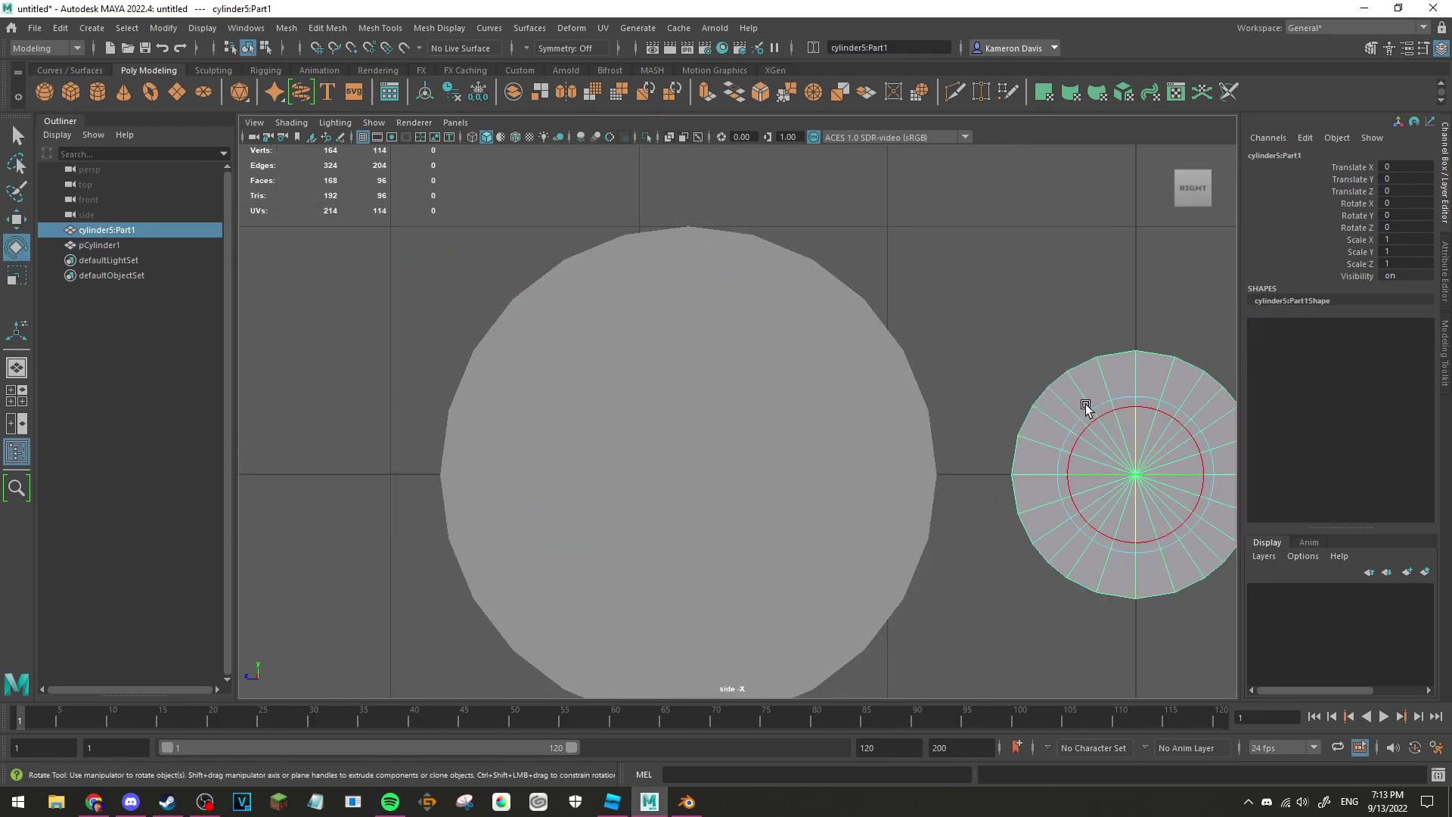
middle_click_drag(1086, 404, 863, 420, "alt")
scroll(863, 420, "up", 2)
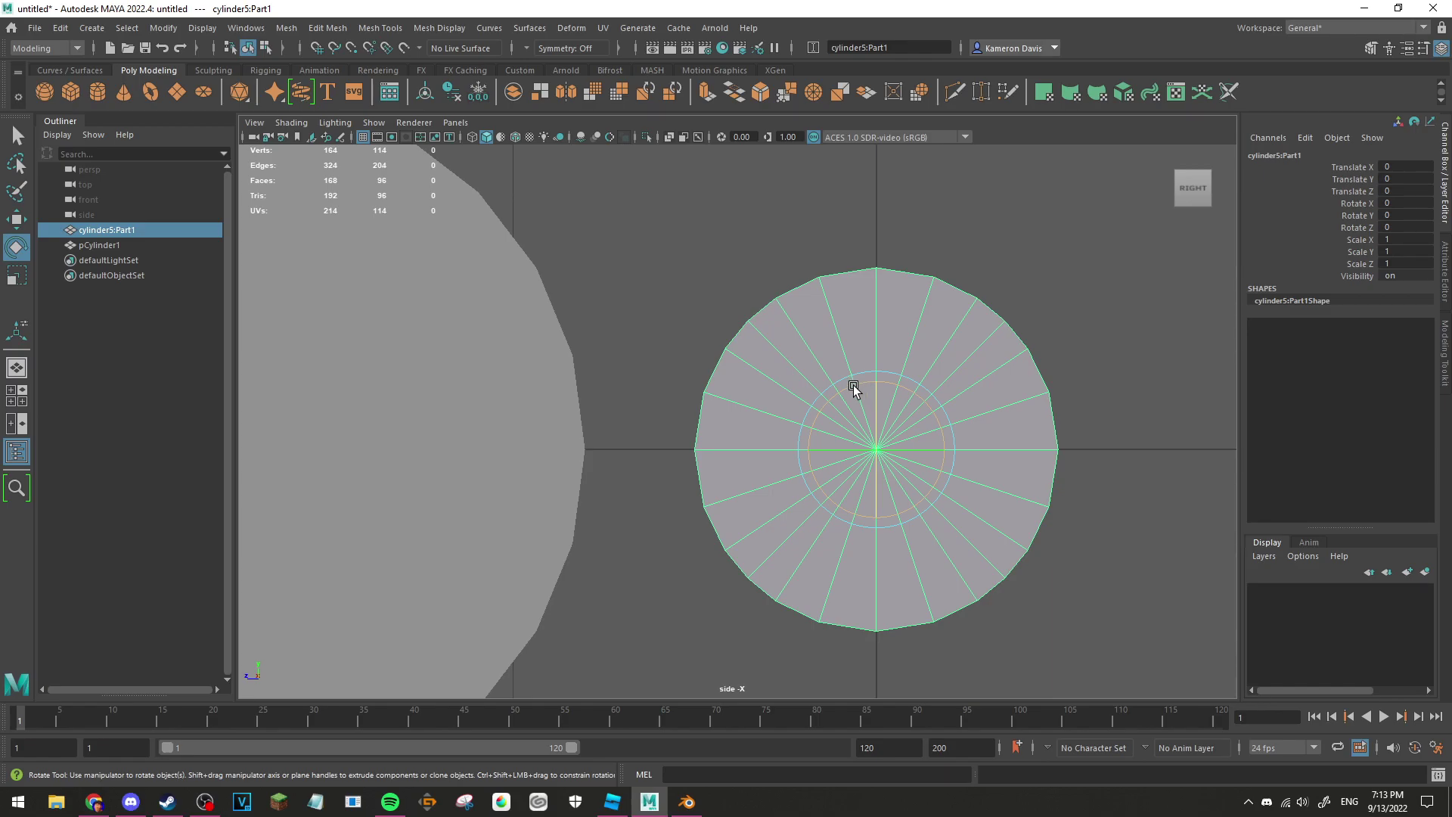
left_click_drag(853, 386, 827, 432)
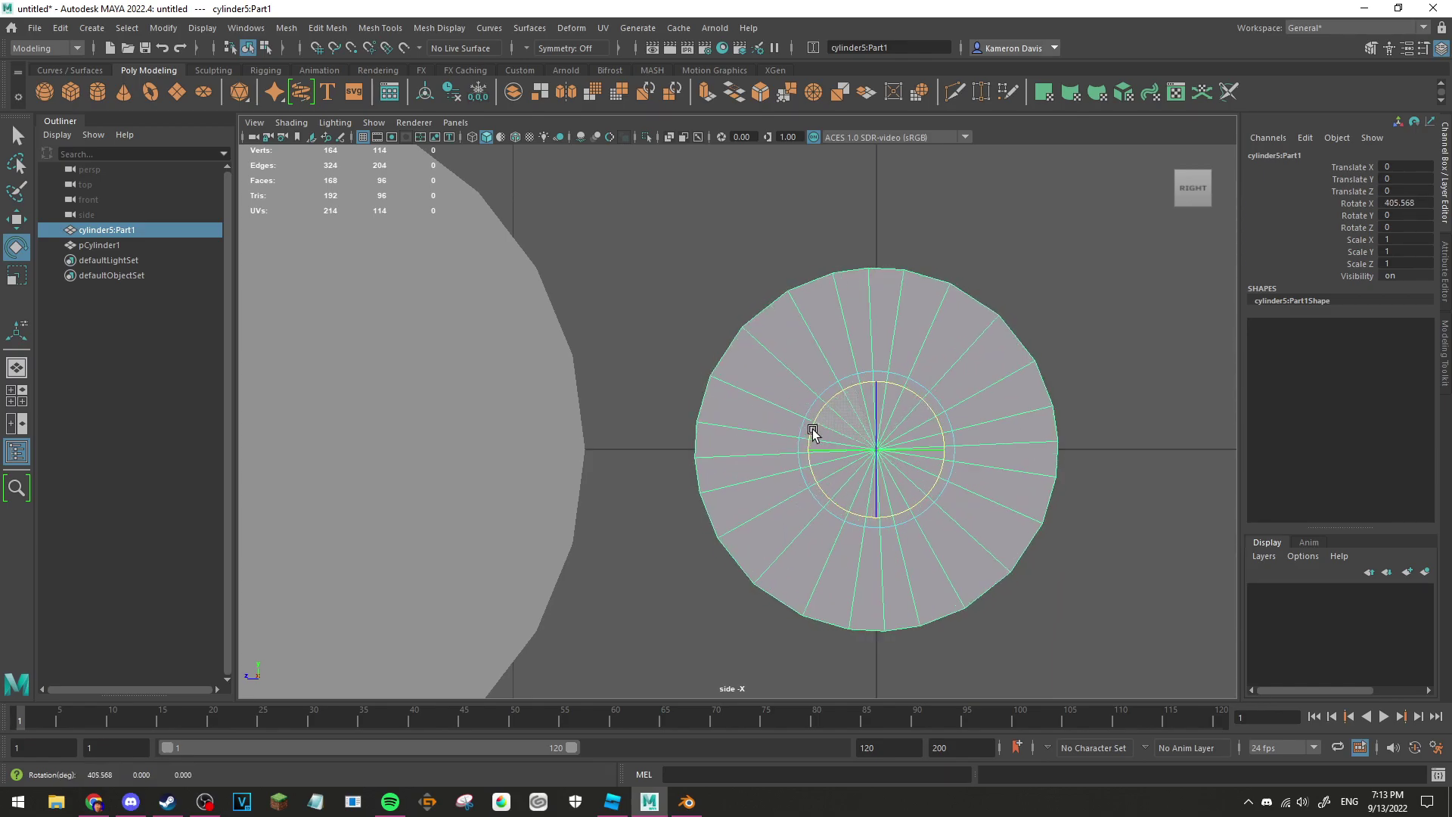
Step: Spin cylinder5:Part1 further around X, then undo it back to zero rotation
left_click_drag(828, 433, 947, 473)
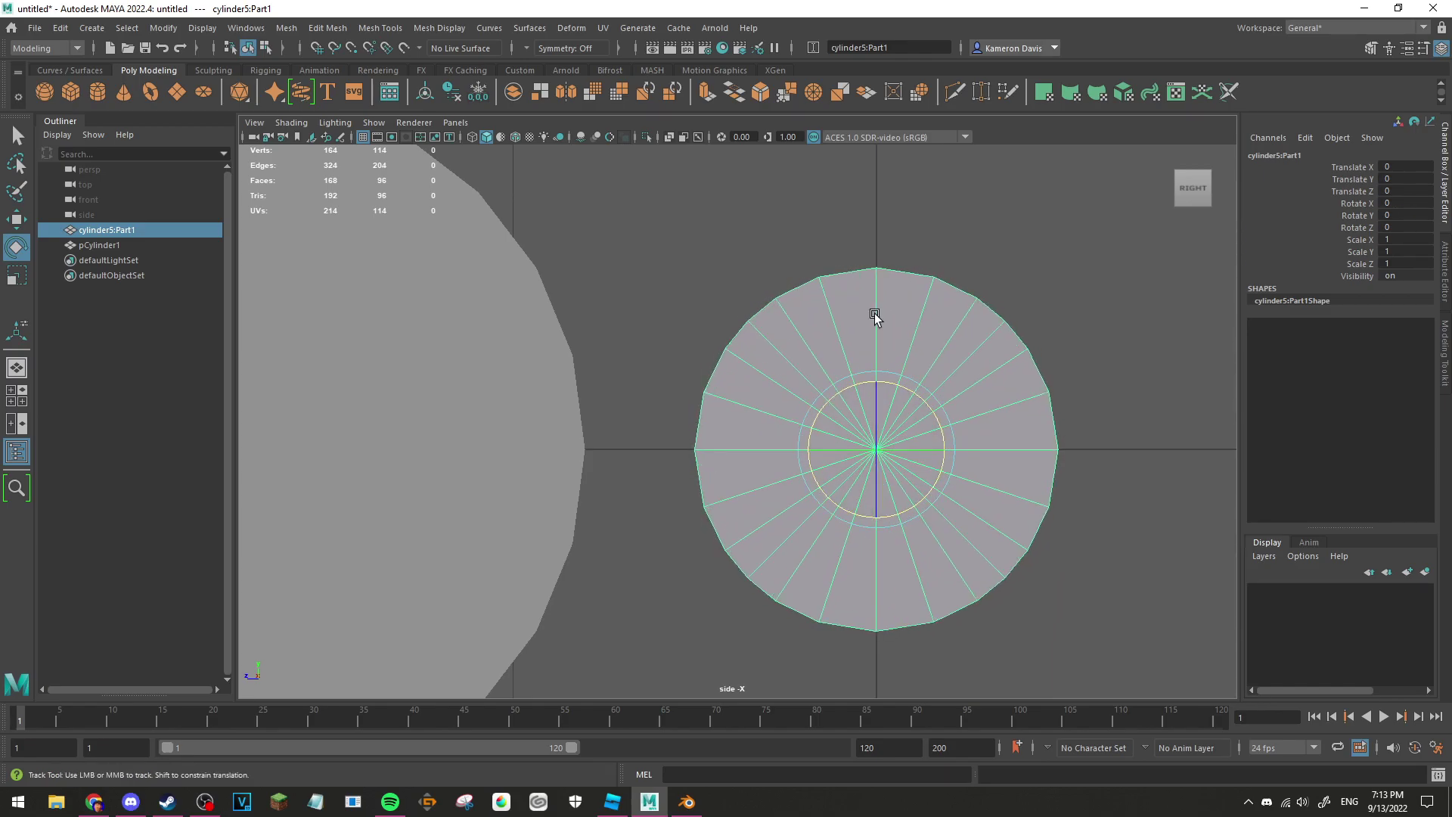
middle_click_drag(875, 314, 1189, 316, "alt")
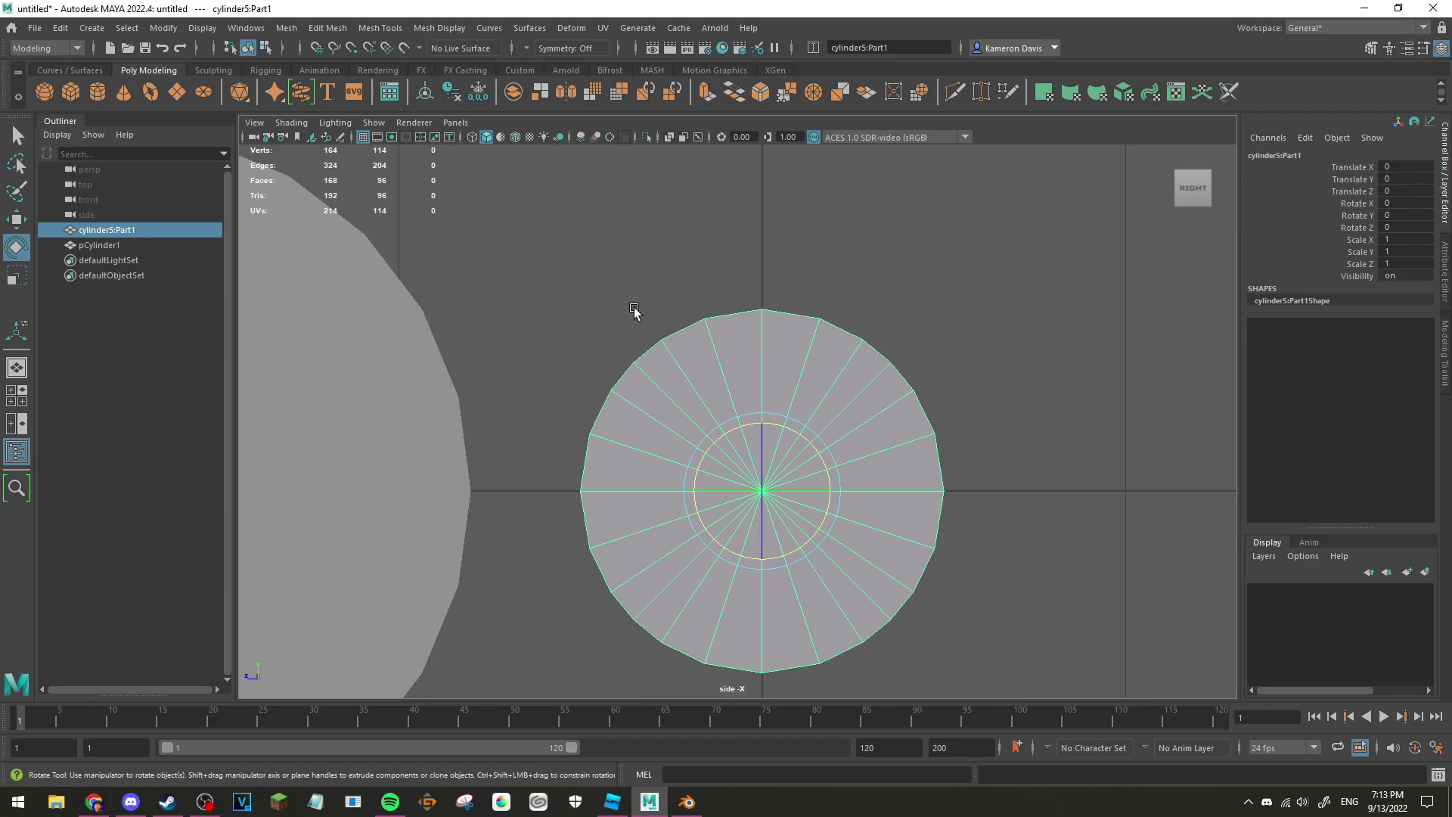
mouse_move(635, 315)
middle_mouse_down()
mouse_move(823, 334)
mouse_move(677, 304)
middle_mouse_up()
key("ctrl+z")
Step: Select pCylinder1 and zoom in closely on it
mouse_move(534, 269)
right_mouse_down("alt")
mouse_move(956, 412)
mouse_move(666, 428)
mouse_move(682, 441)
right_mouse_up("alt")
left_click(682, 440)
mouse_move(616, 383)
right_mouse_down("alt")
mouse_move(593, 356)
mouse_move(701, 326)
mouse_move(682, 396)
right_mouse_up("alt")
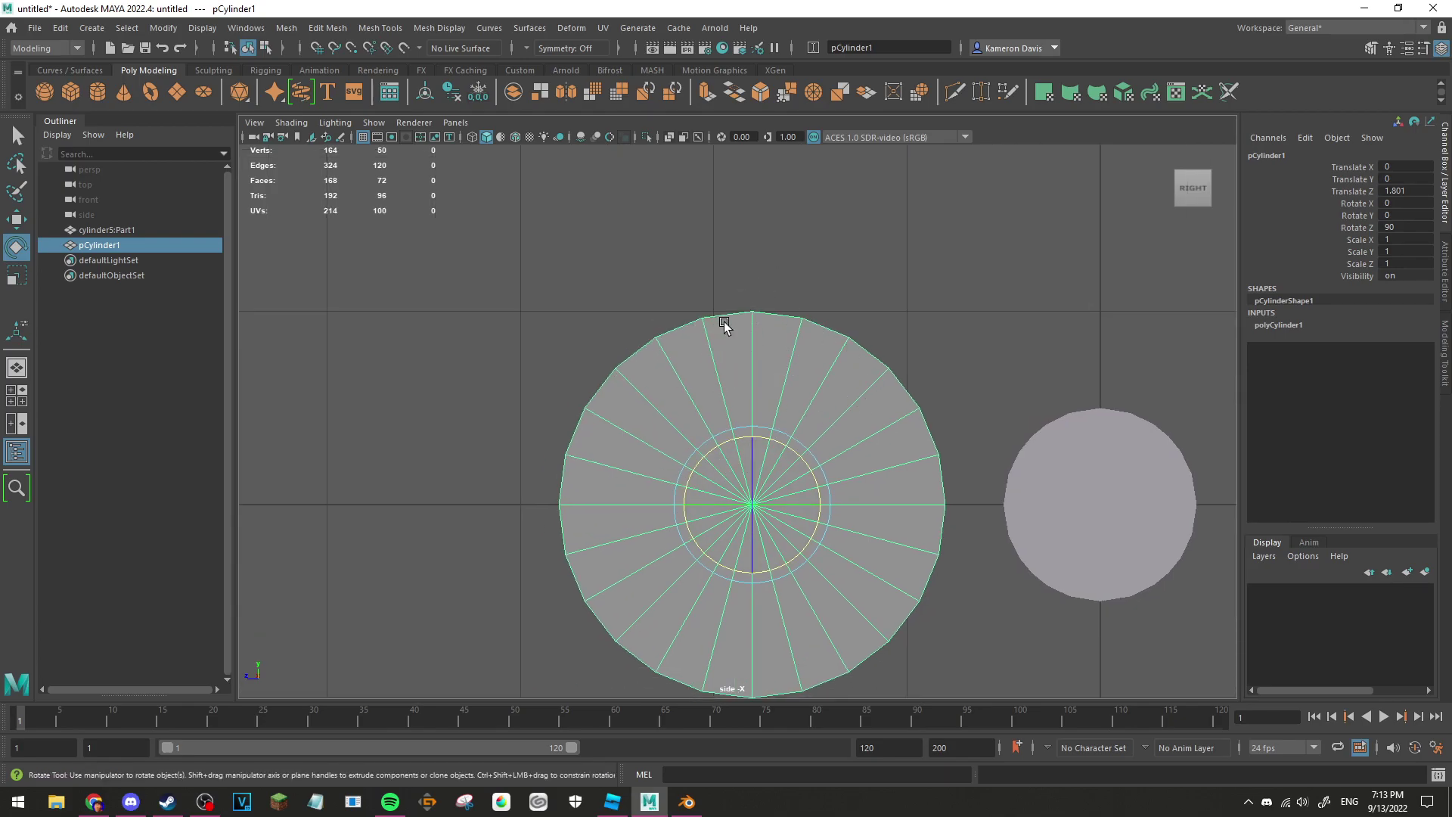
right_click_drag(733, 319, 767, 319, "alt")
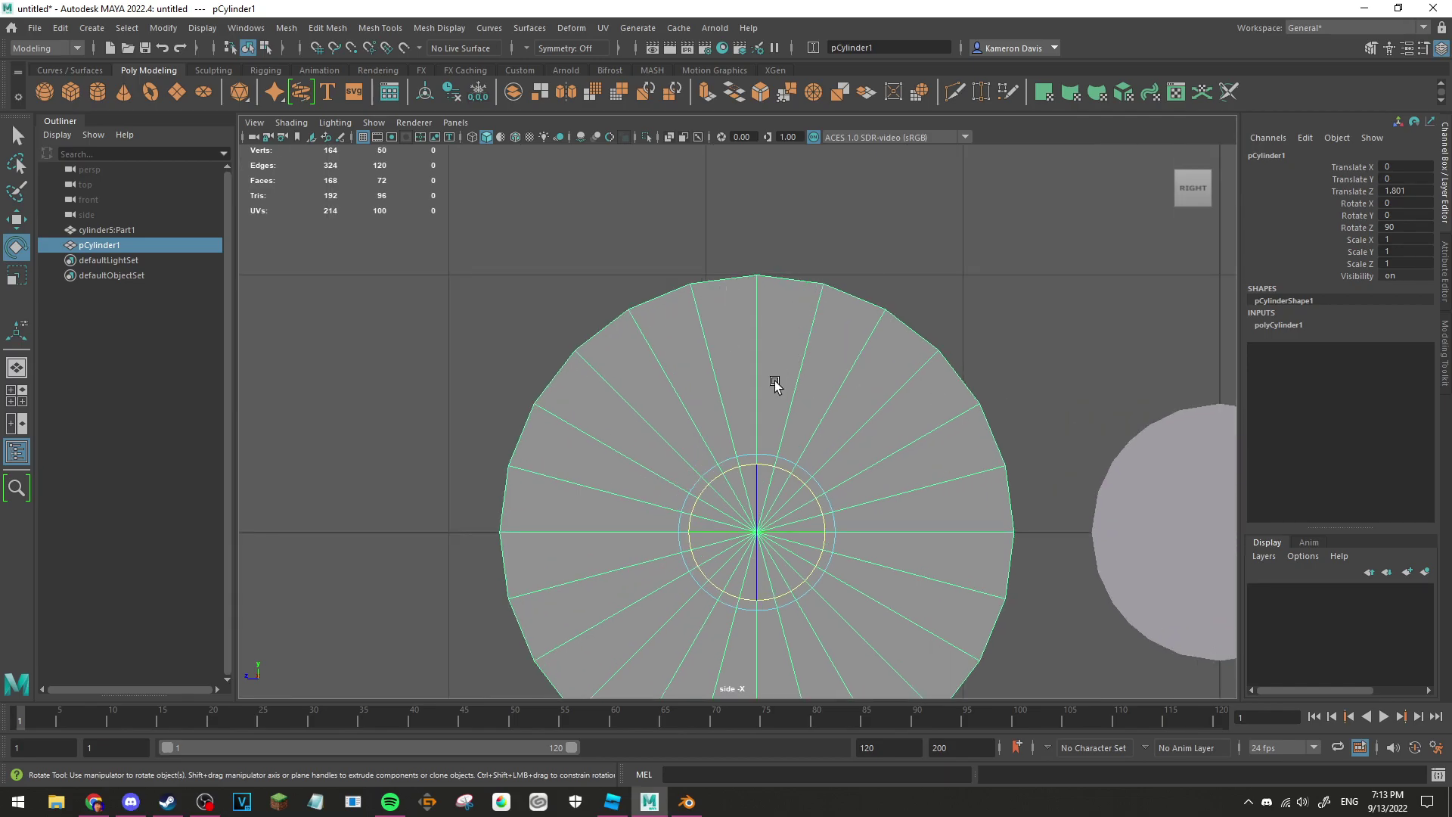
left_click(781, 461)
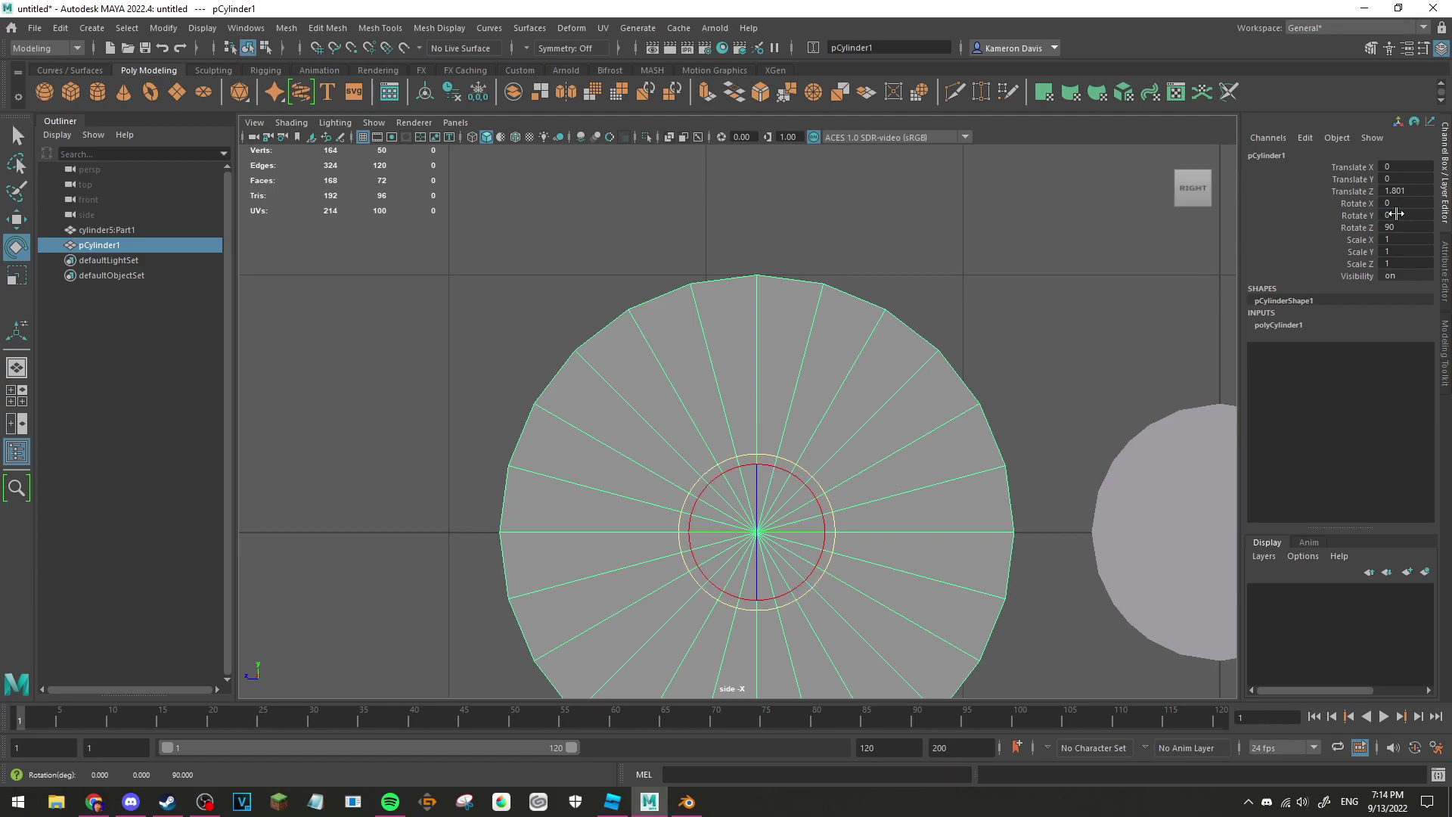
Step: Calculate 360/24 = 15 and 15/2 = 7.5 in a new Chrome tab, then return to Maya
left_click(95, 802)
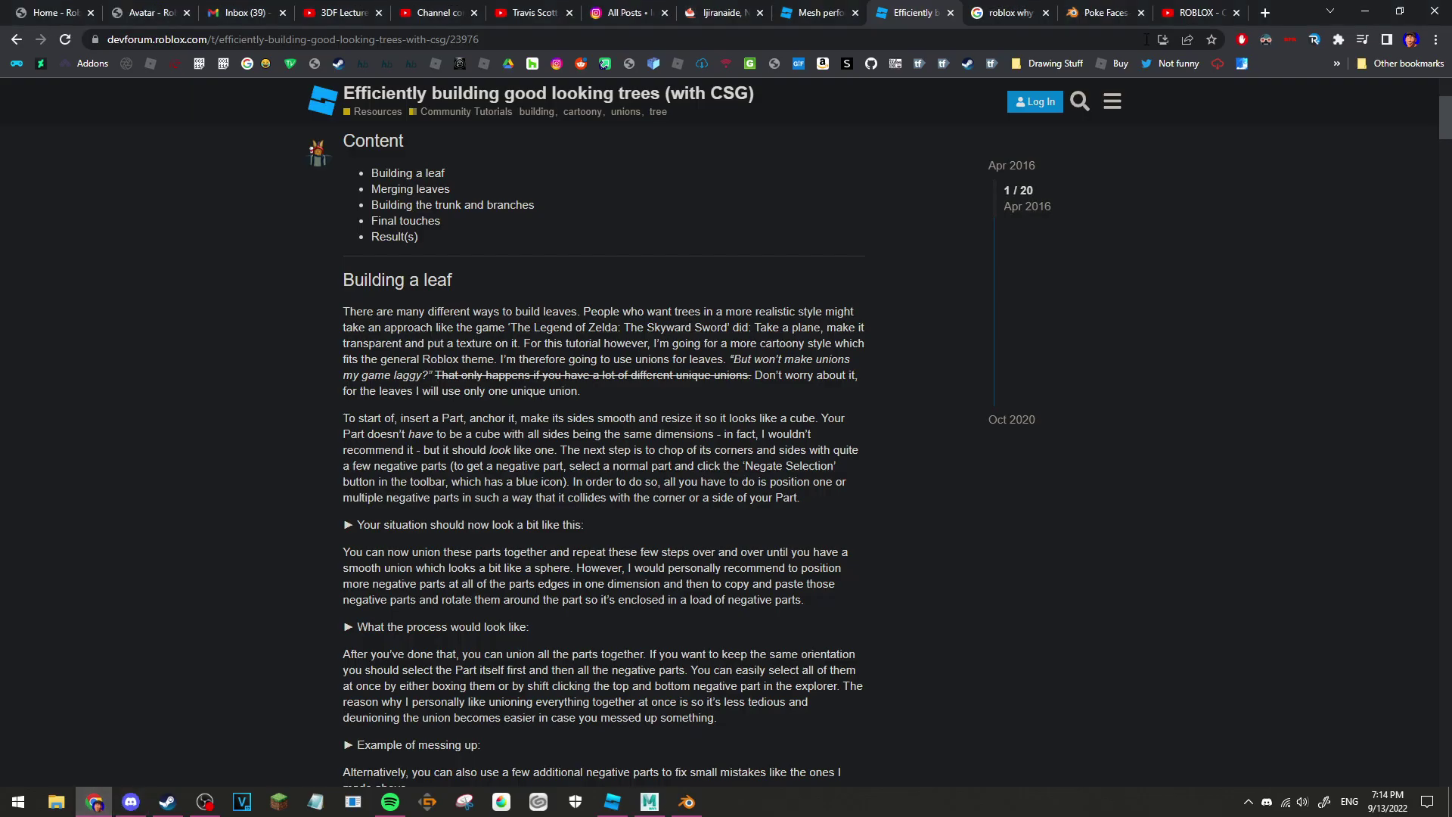
left_click(1265, 12)
type("3")
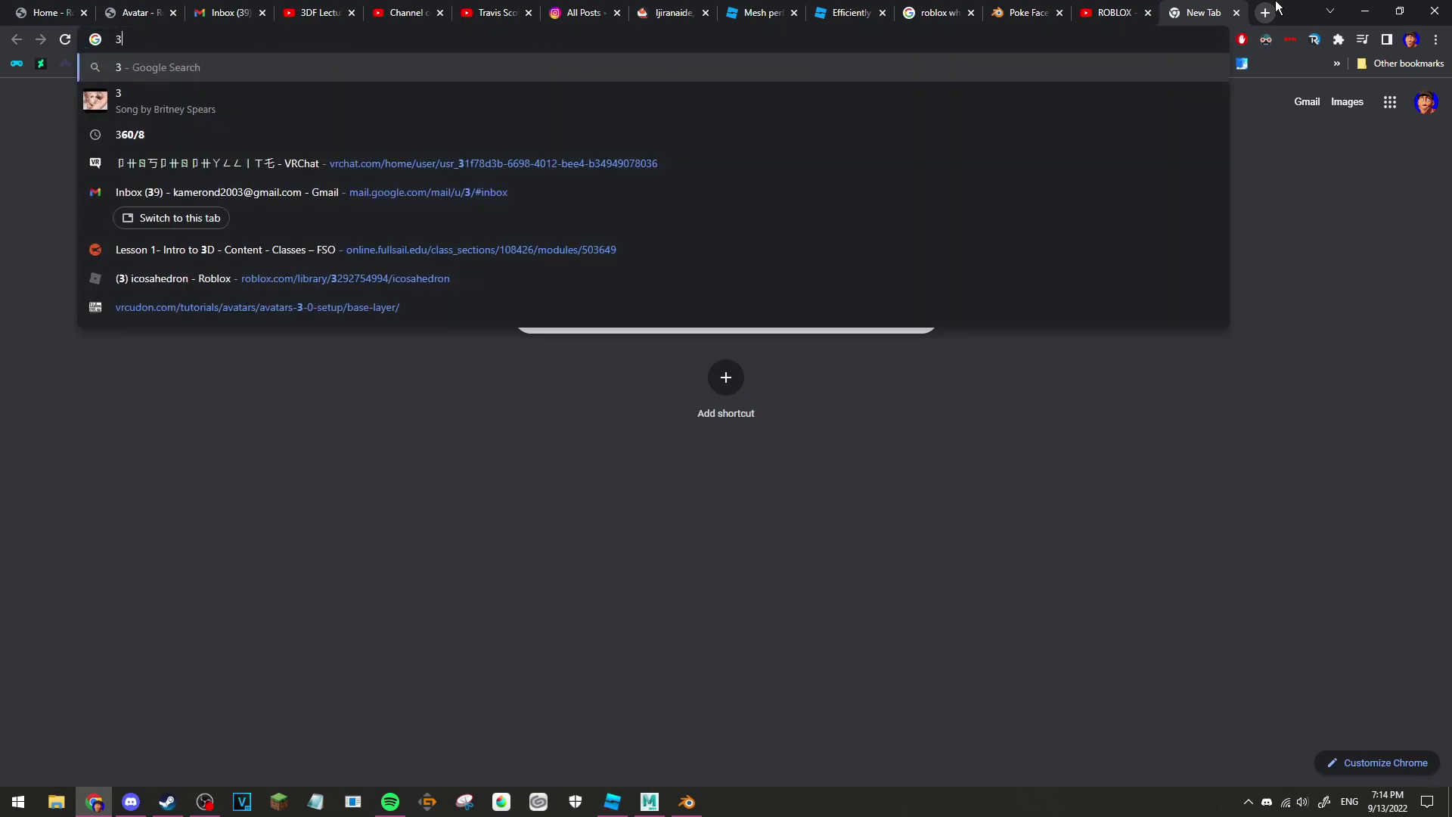
type("60/24")
key("BackSpace")
key("BackSpace")
key("BackSpace")
key("BackSpace")
type("15/")
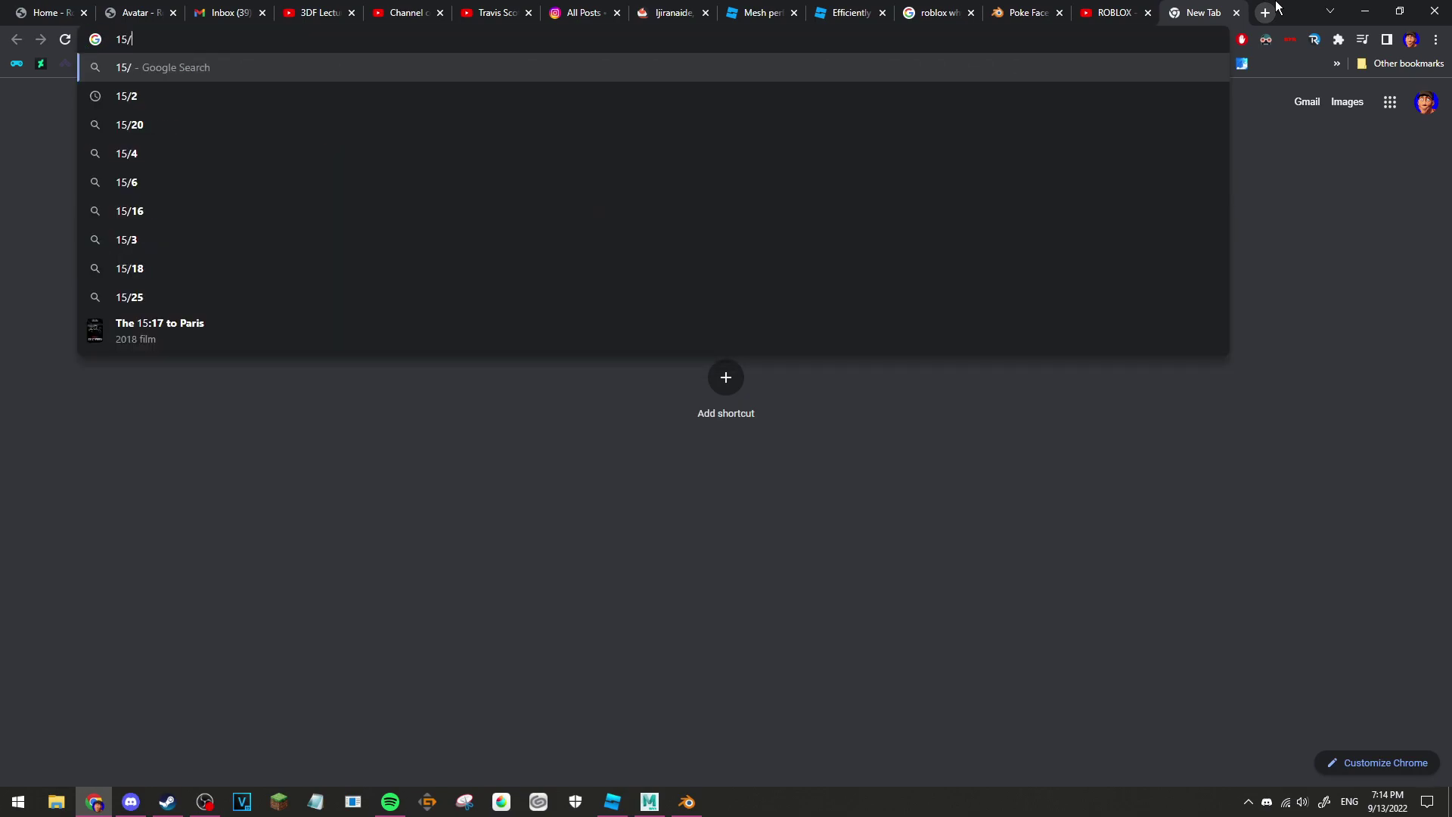
type("2")
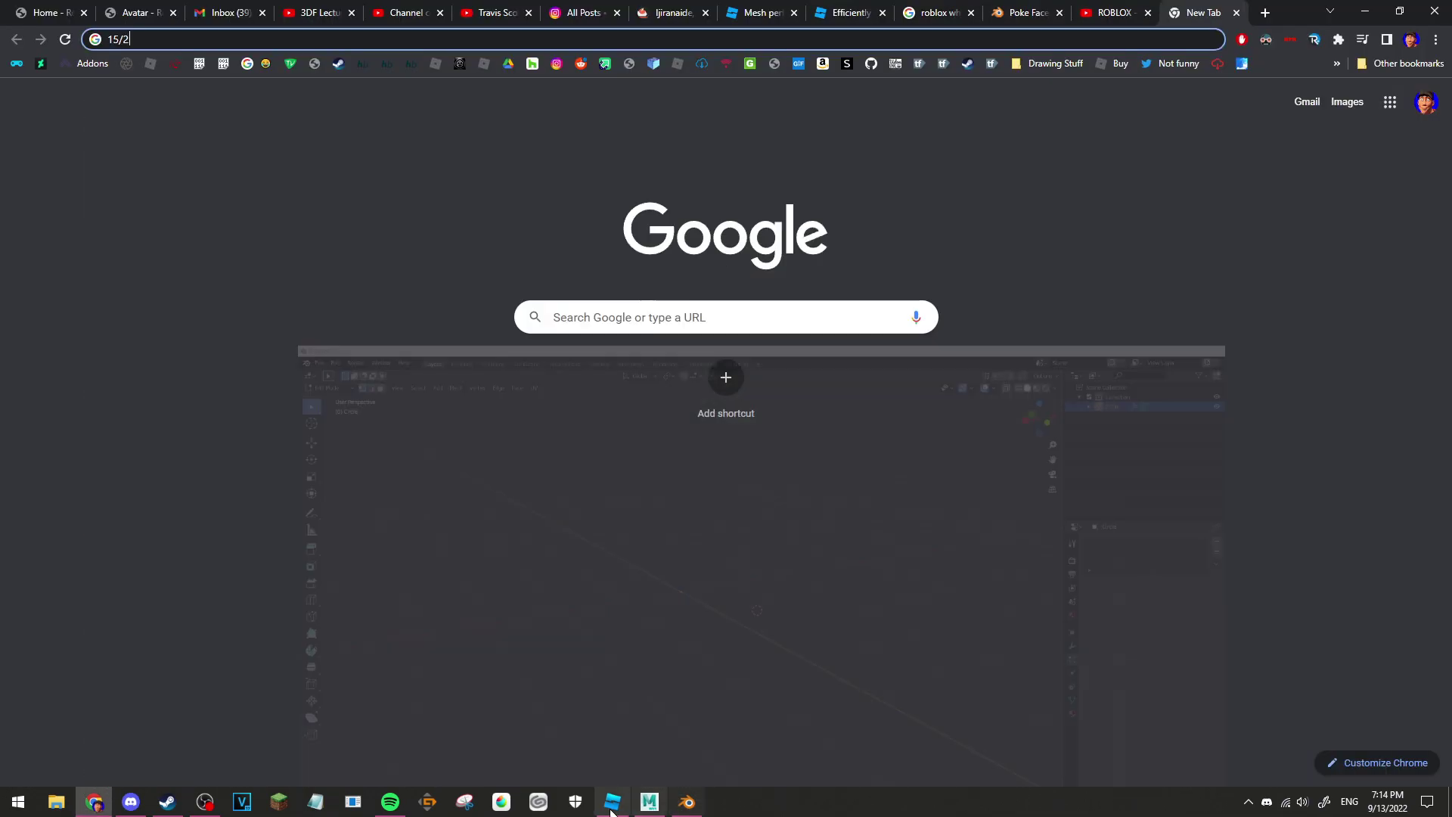
left_click(650, 803)
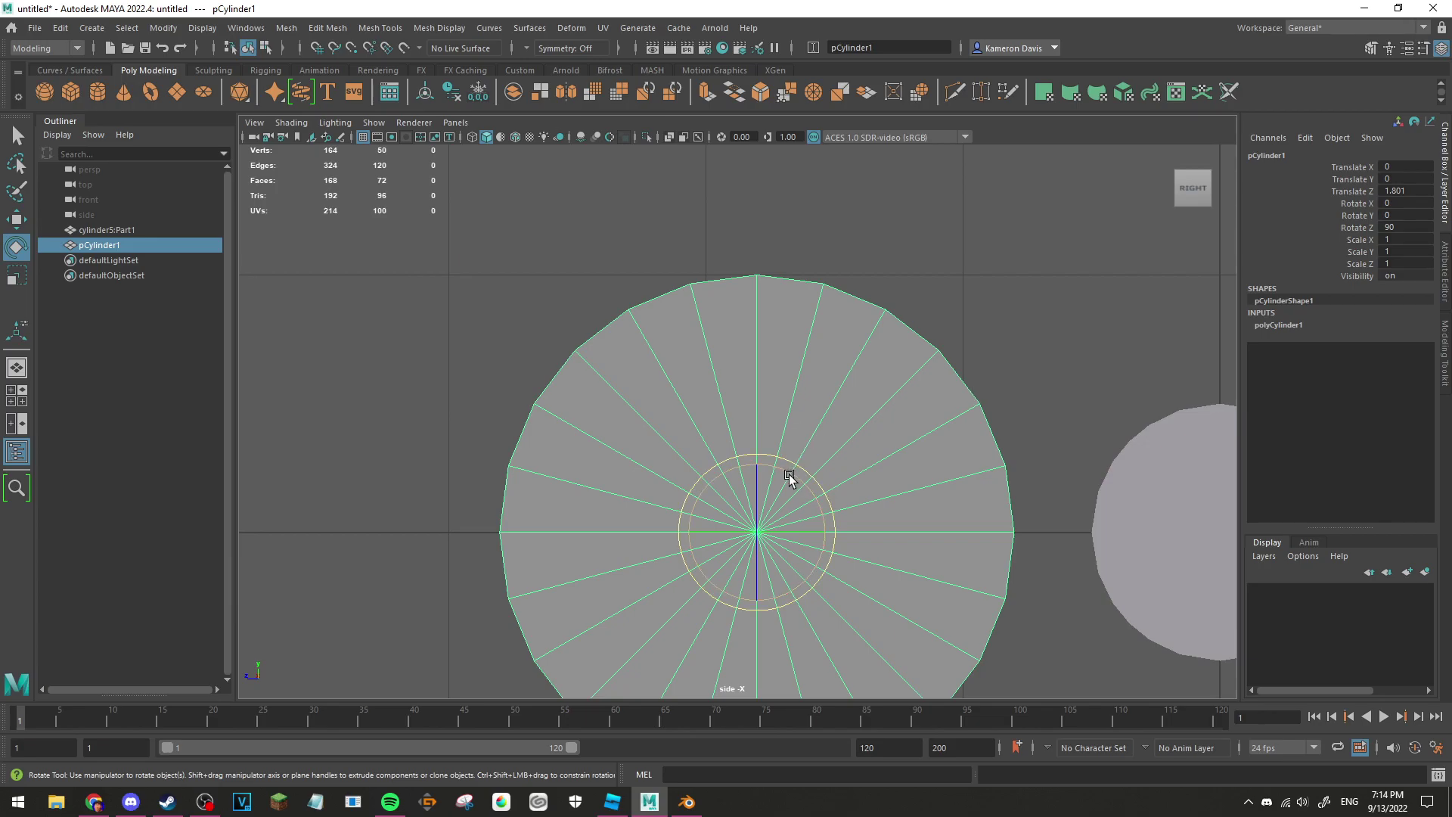
Step: Test and undo freehand rotations on pCylinder1, then set its Rotate Y to 7.5
left_click_drag(794, 459, 707, 464)
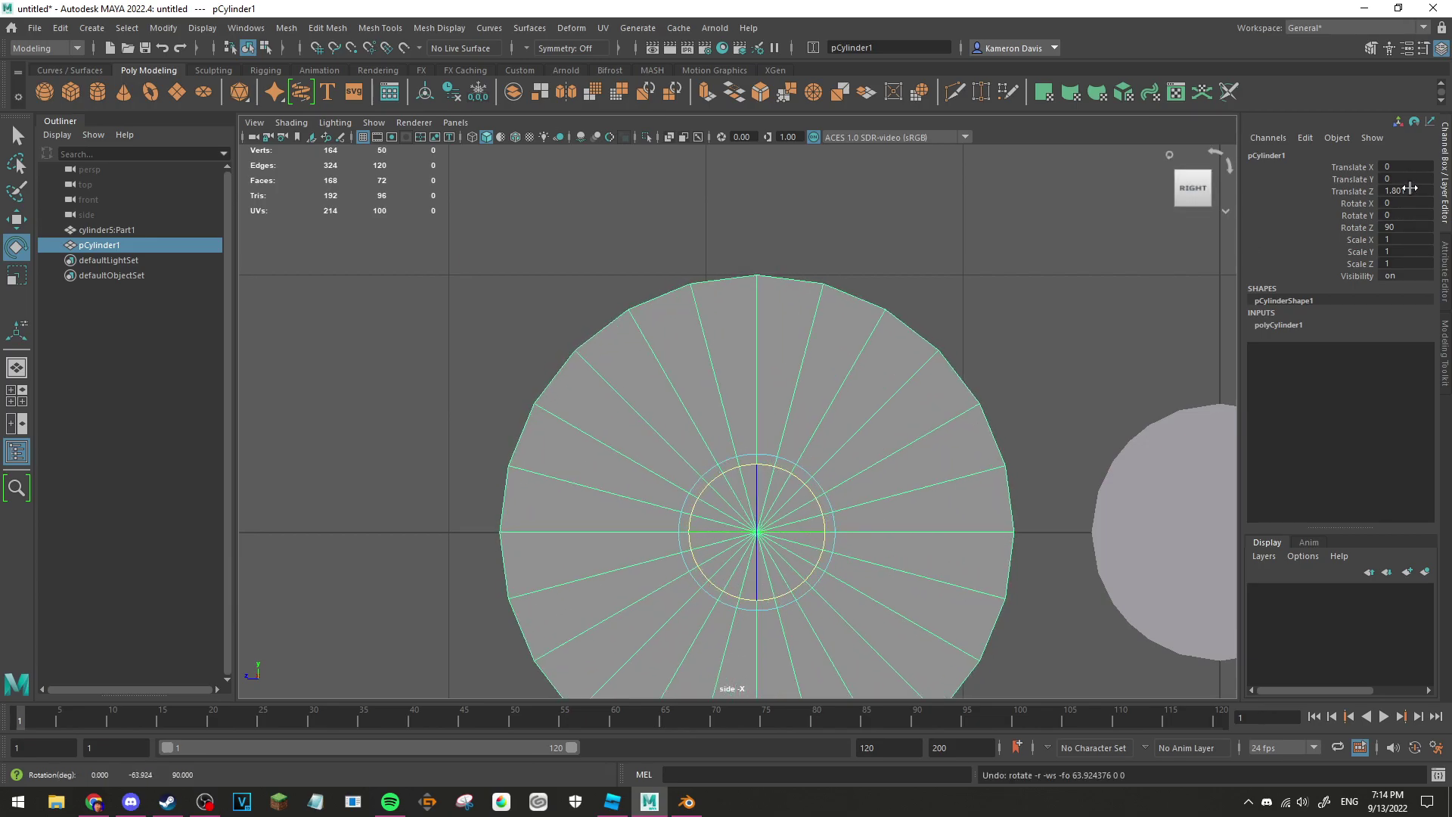
double_click(1399, 228)
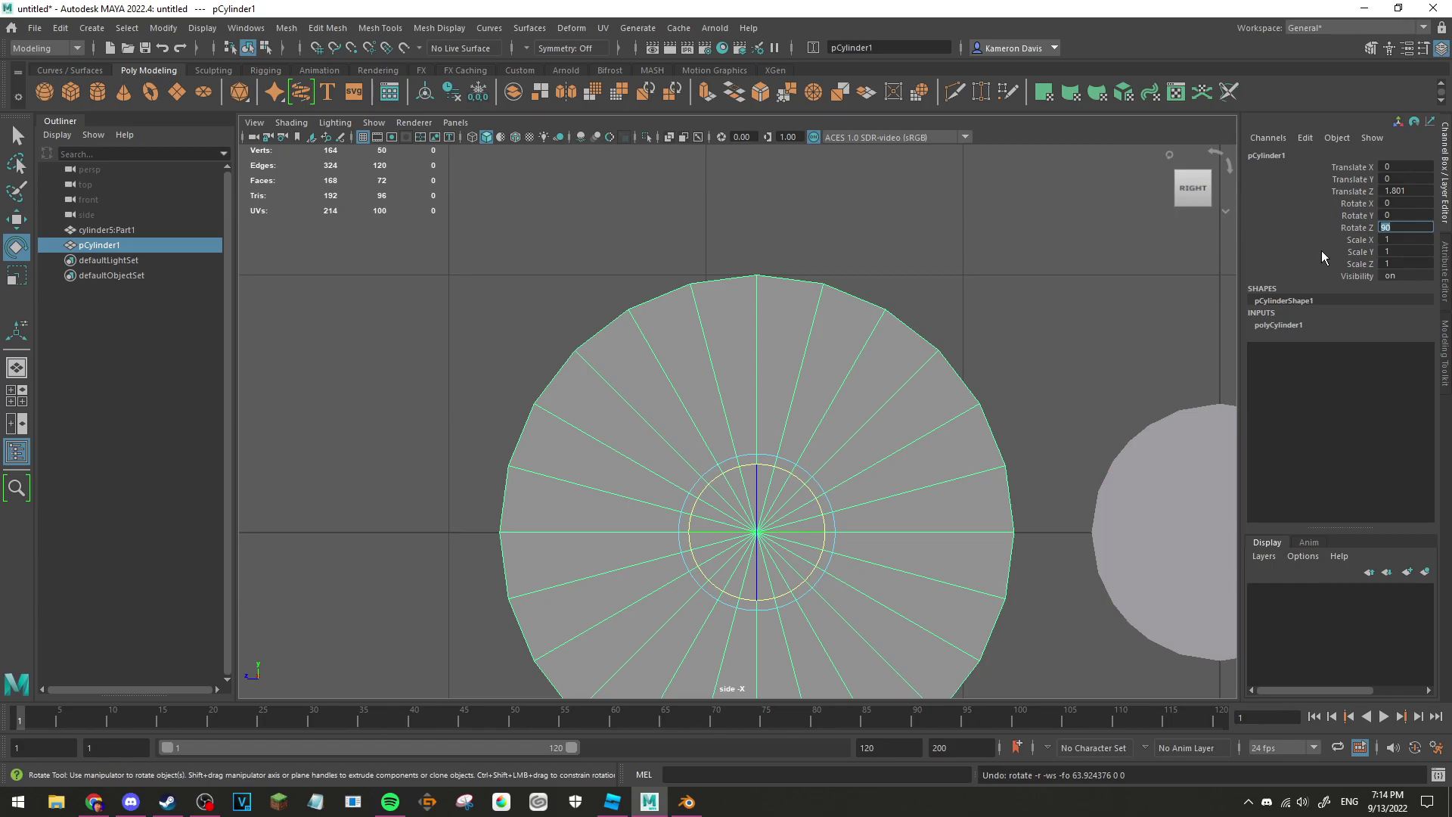
left_click_drag(795, 483, 811, 508)
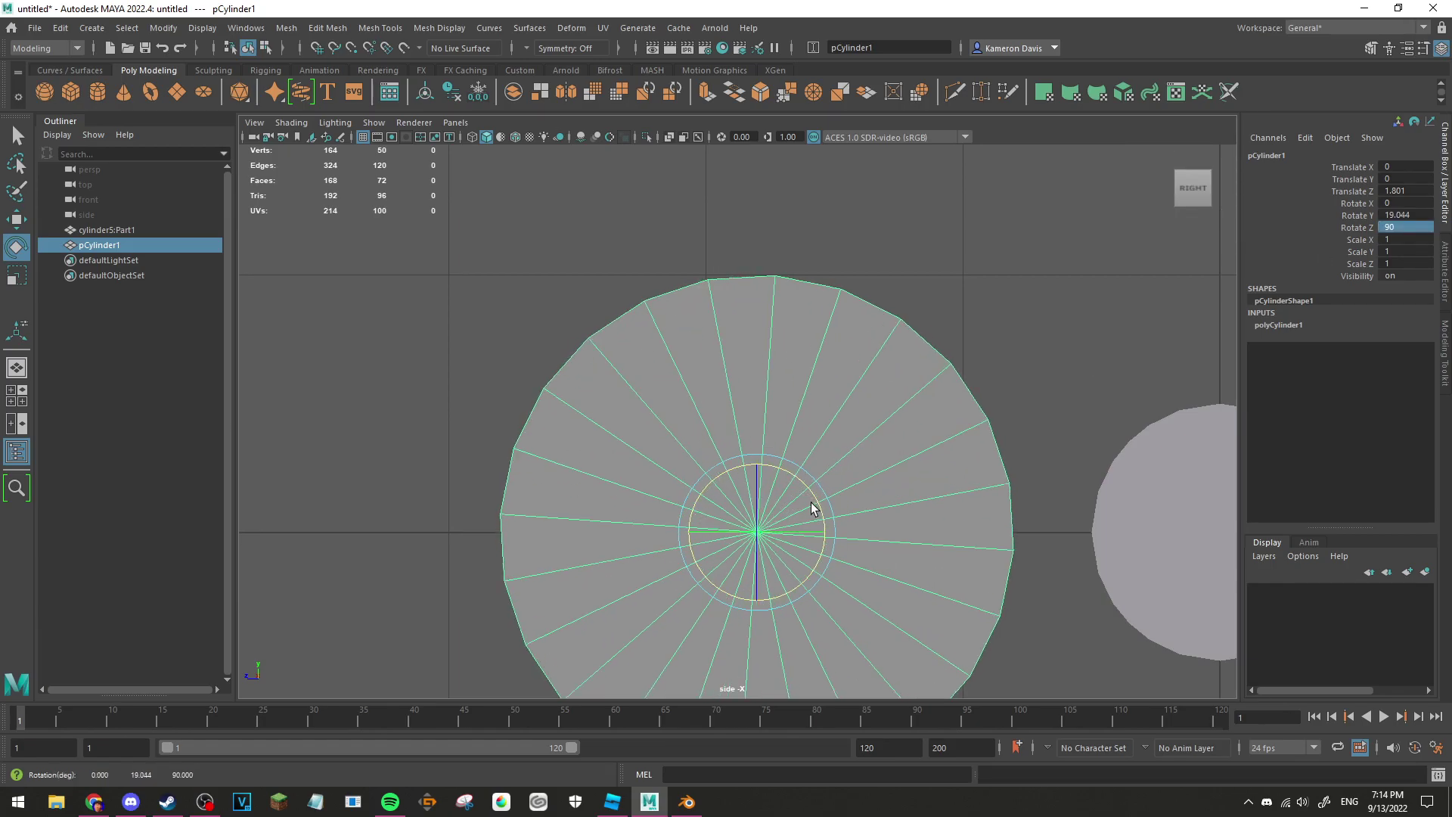
key("ctrl+z")
double_click(1402, 215)
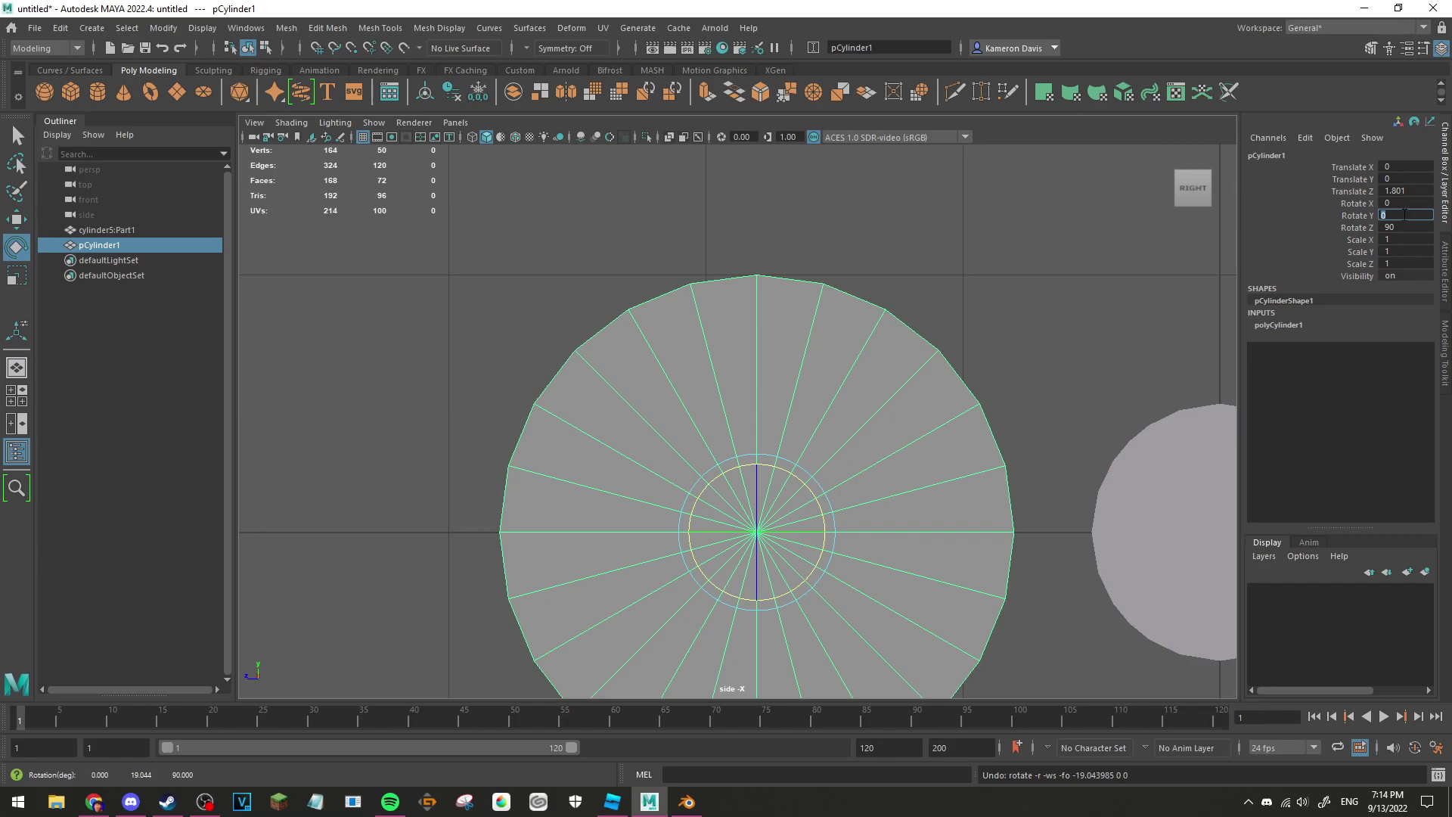
type("7.5")
key("Return")
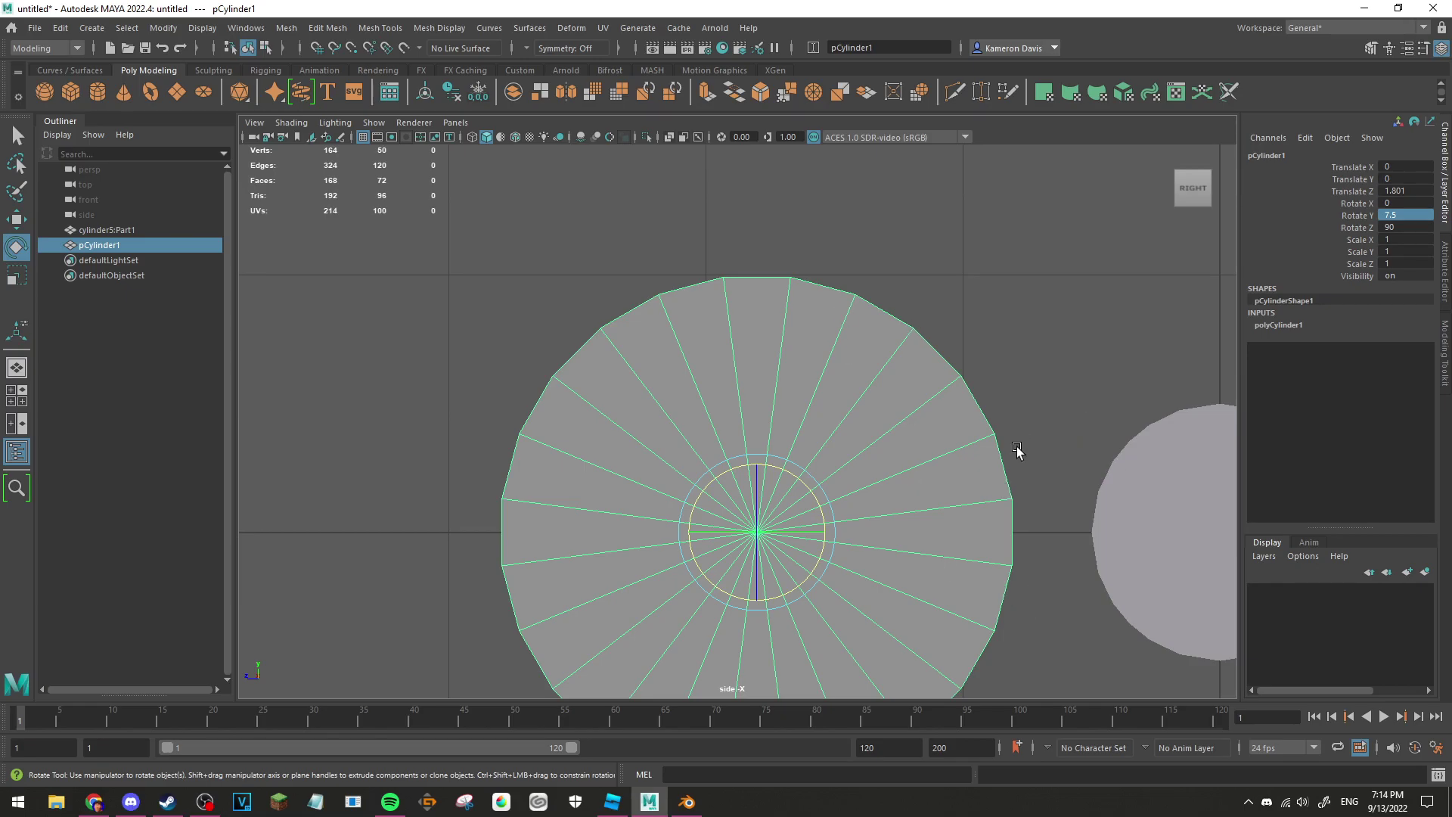
Step: Reselect pCylinder1 and change its Rotate Y to 15 degrees
left_click(1052, 531)
left_click(754, 312)
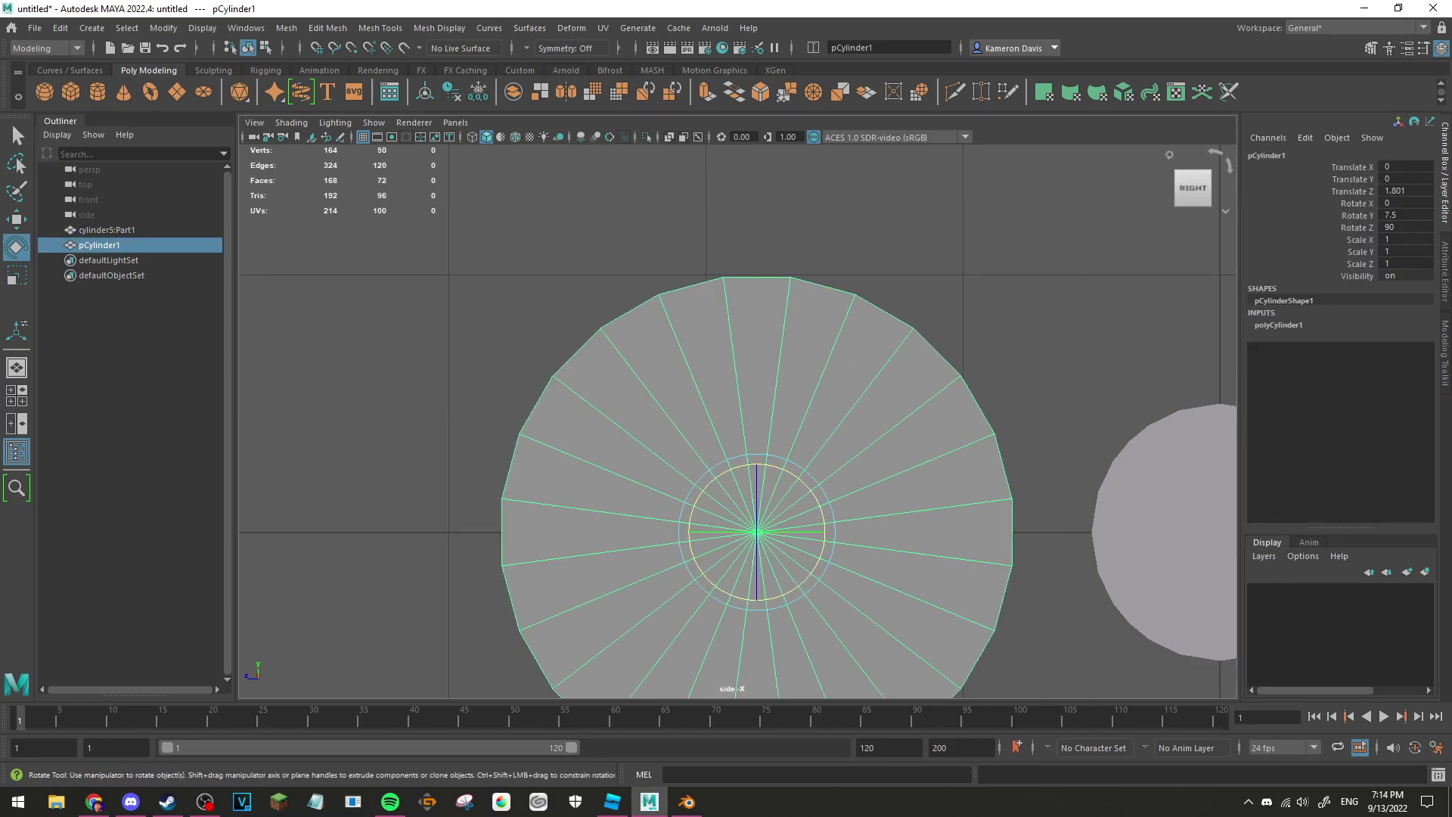
double_click(1406, 213)
type("15")
key("Return")
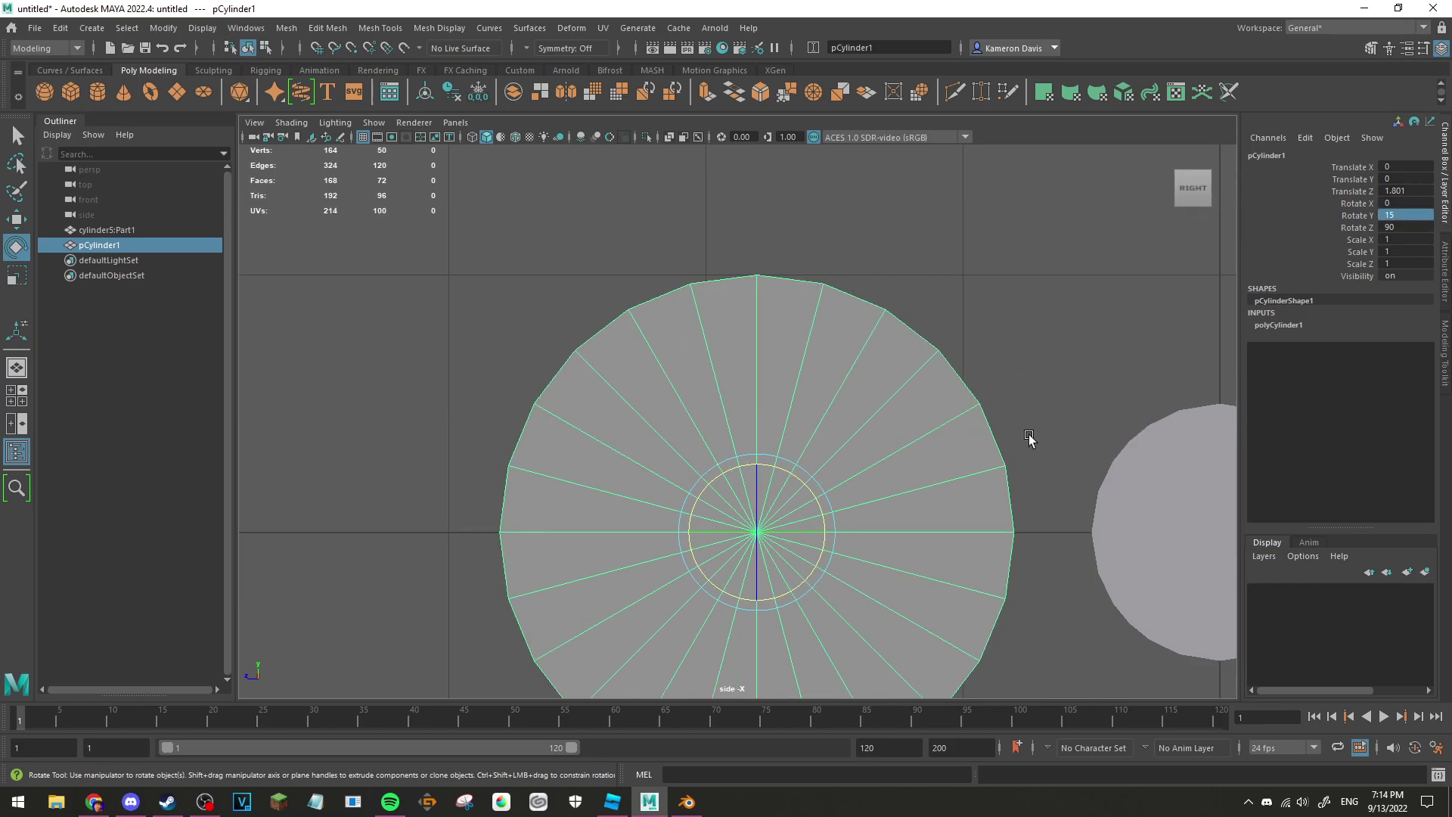
Step: Try extra Y nudges on pCylinder1 and undo them, keeping the 15-degree rotation
left_click(1050, 444)
left_click(976, 458)
left_click_drag(781, 464, 796, 479)
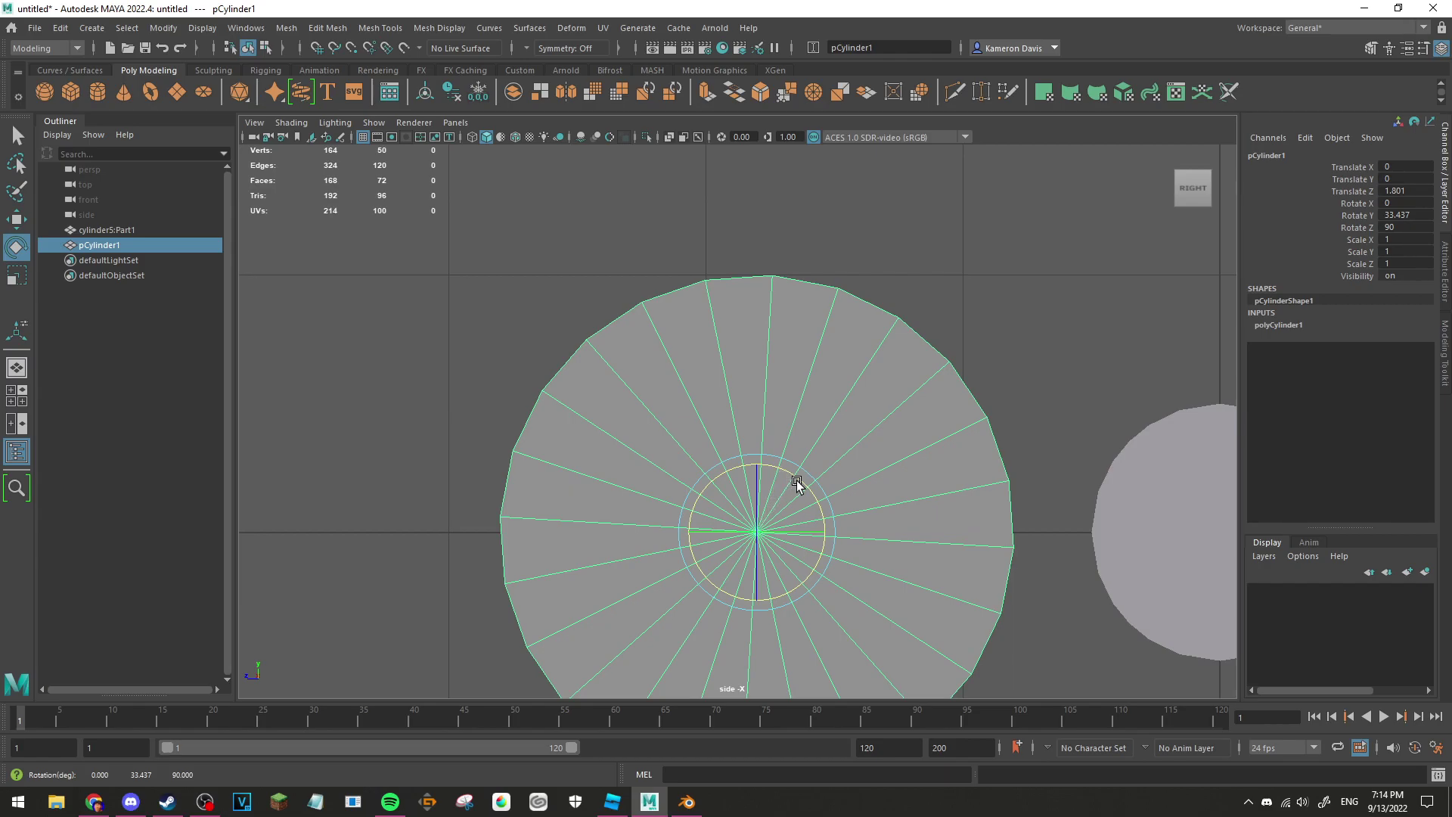
key("ctrl+z")
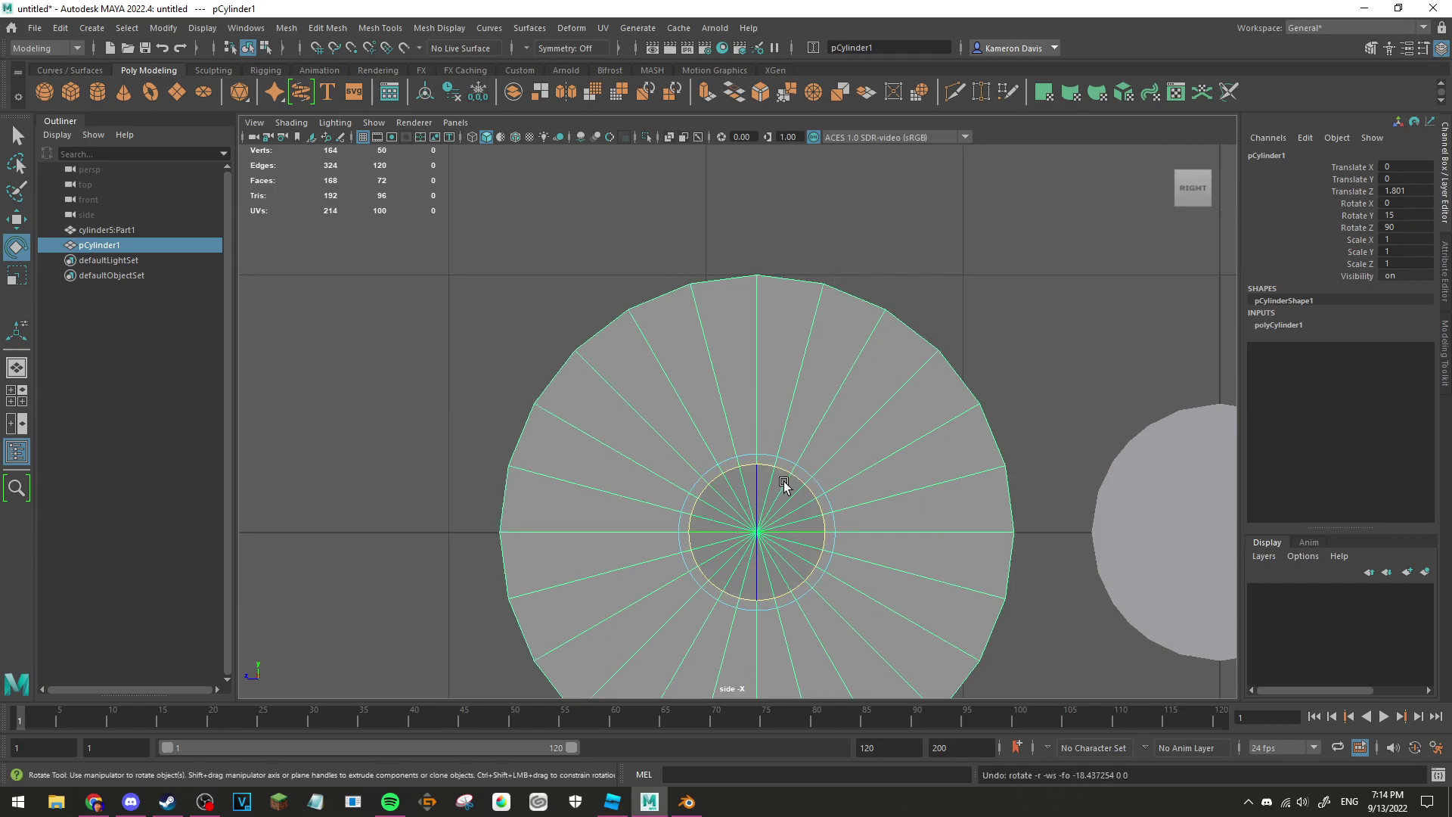
left_click_drag(799, 474, 790, 477)
key("ctrl+z")
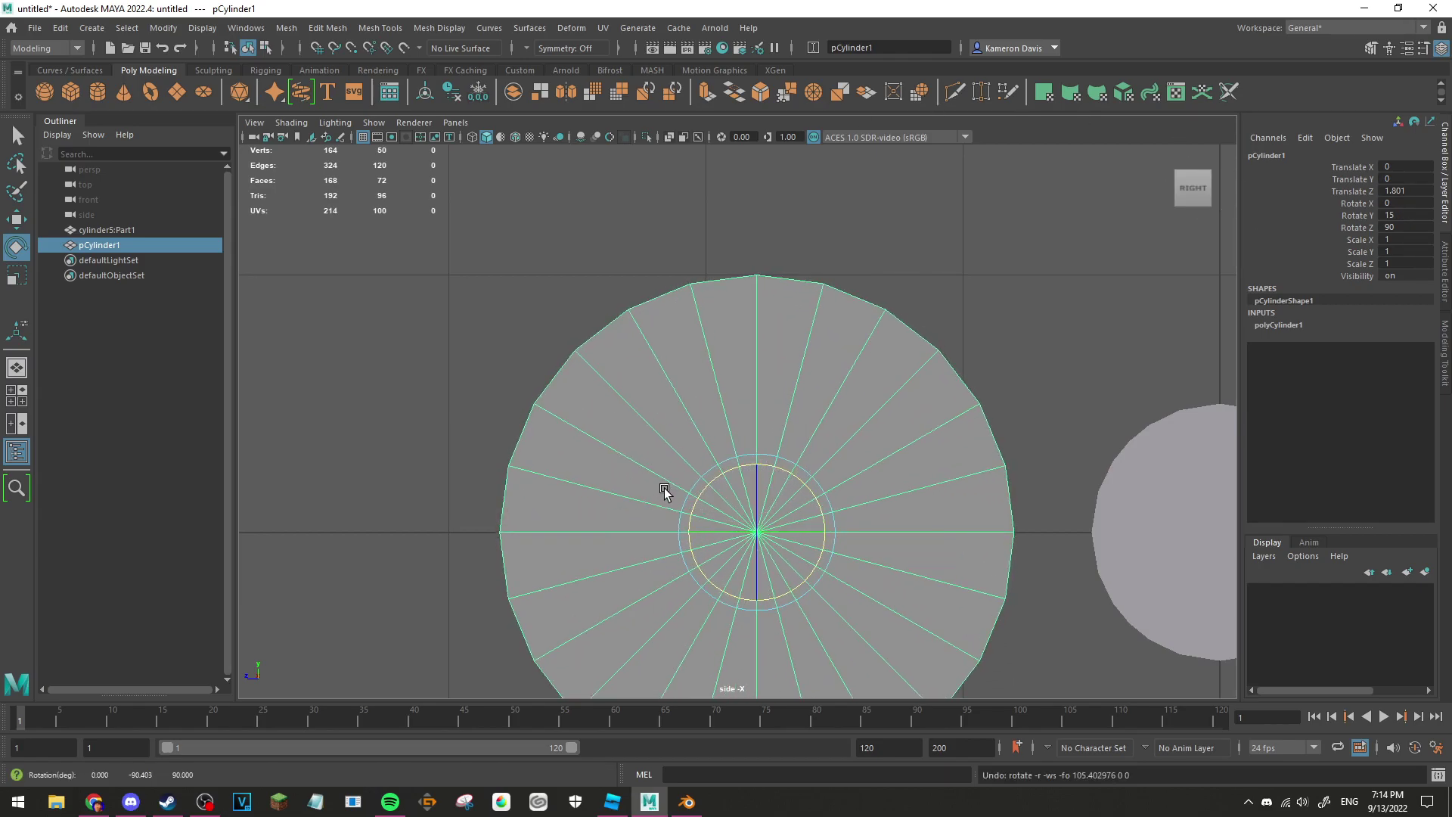
key("ctrl+z")
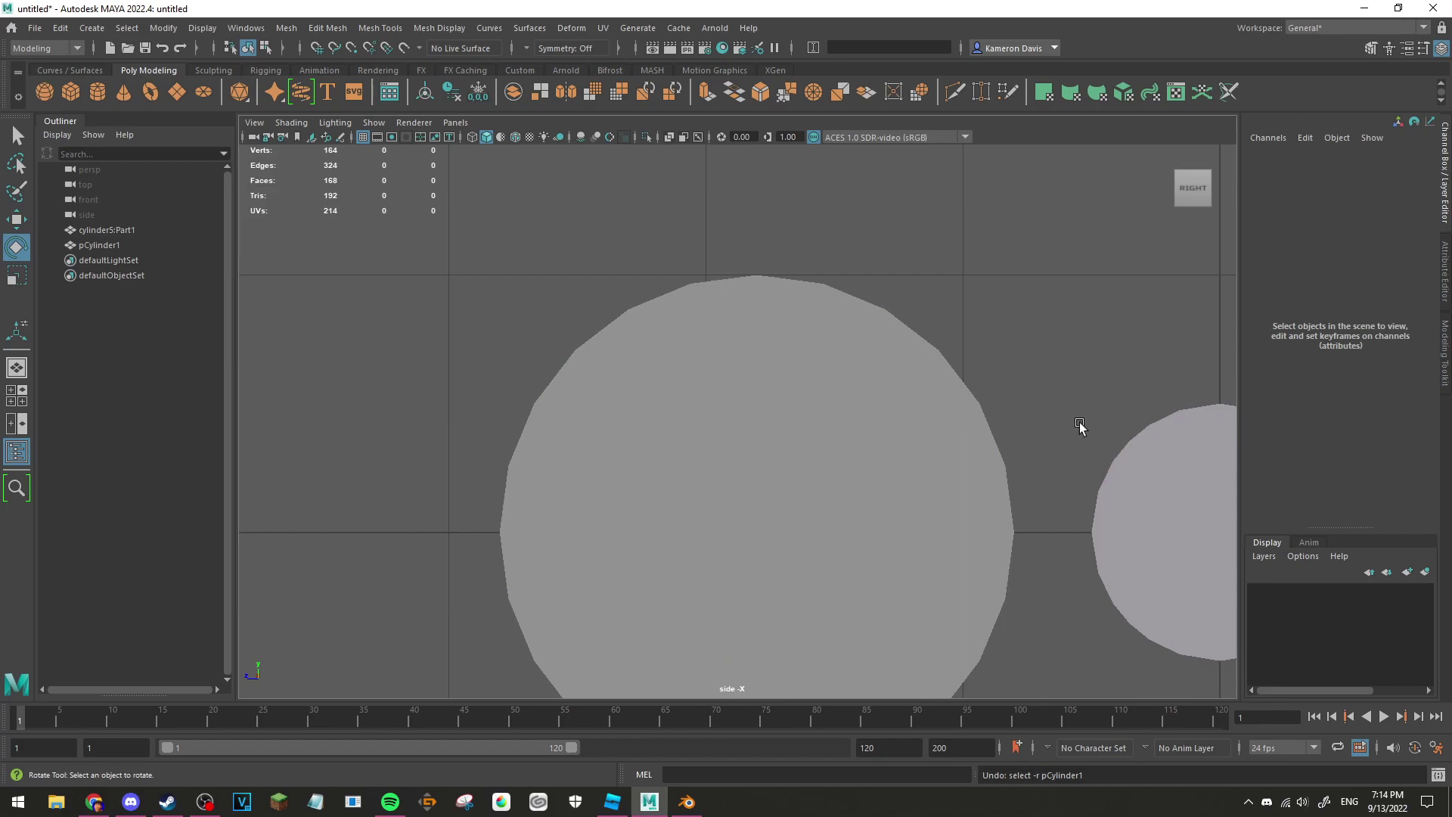
mouse_move(1081, 427)
middle_mouse_down("alt")
mouse_move(865, 479)
mouse_move(655, 412)
mouse_move(681, 416)
middle_mouse_up("alt")
Step: Select cylinder5:Part1, then try and undo a 7.5 Y rotation and a free tilt
left_click(865, 480)
scroll(866, 479, "up", 1)
scroll(898, 444, "up", 2)
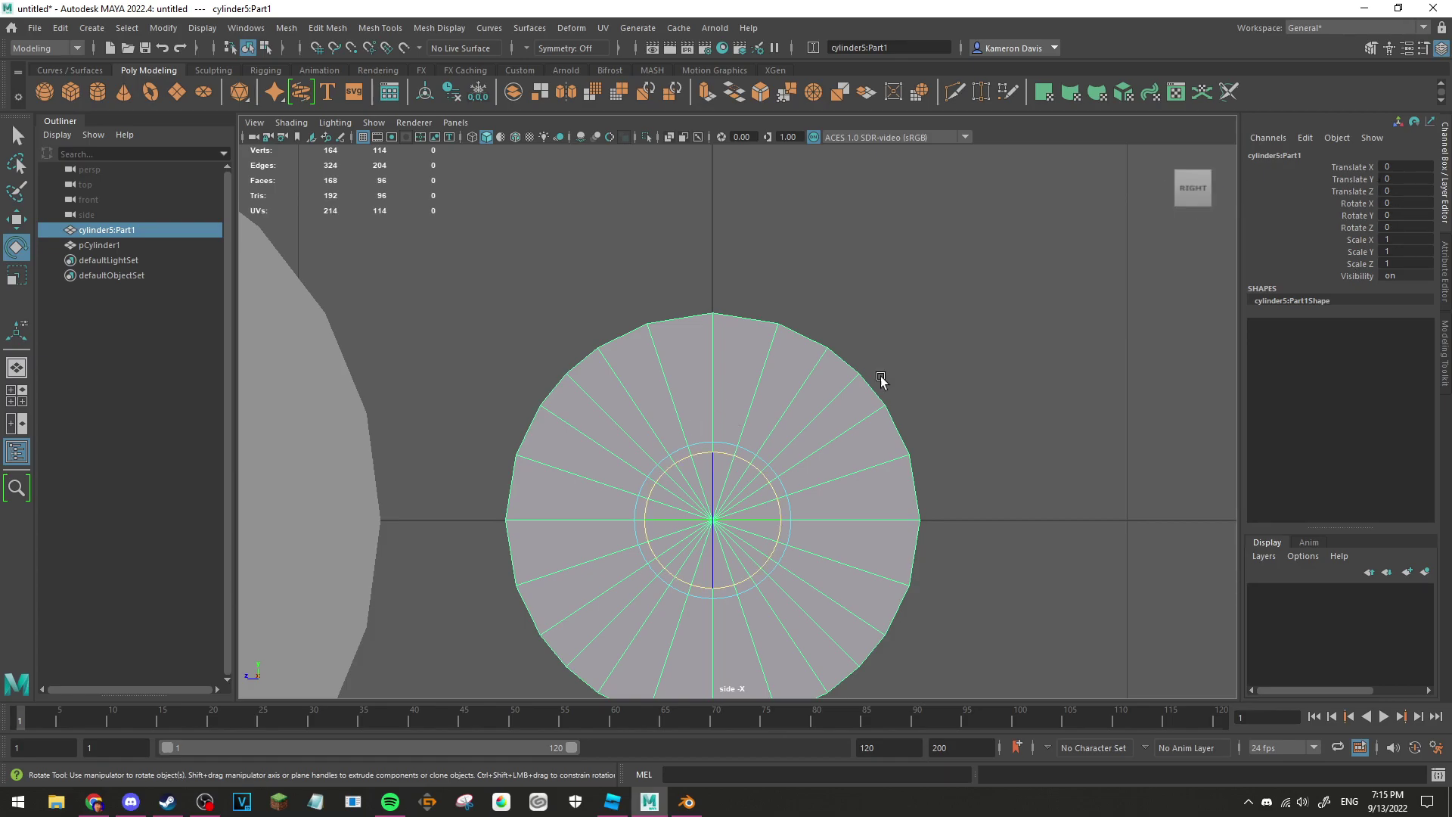
double_click(1386, 216)
type("7.5")
key("Return")
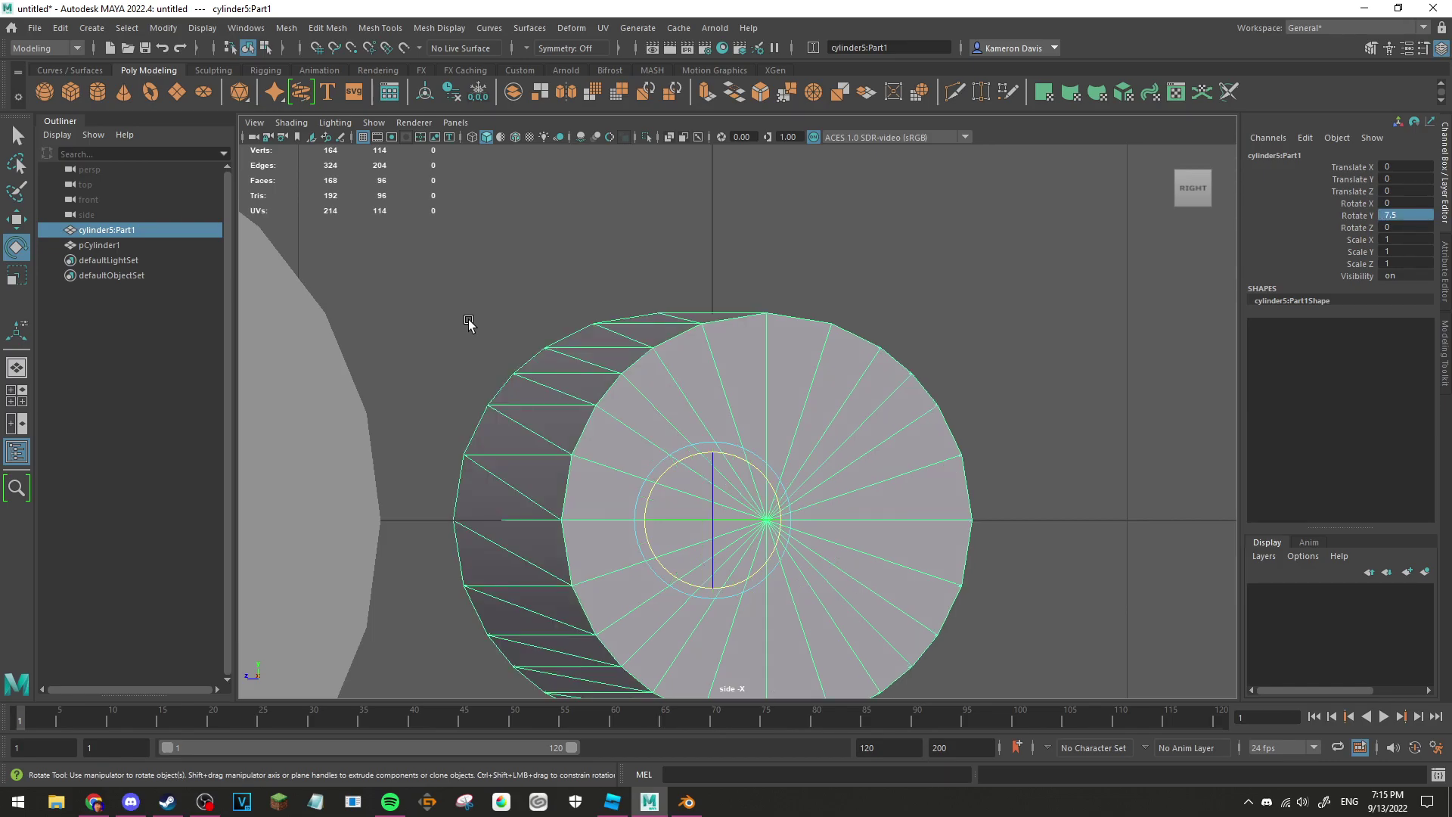
key("ctrl+z")
left_click_drag(719, 464, 693, 457)
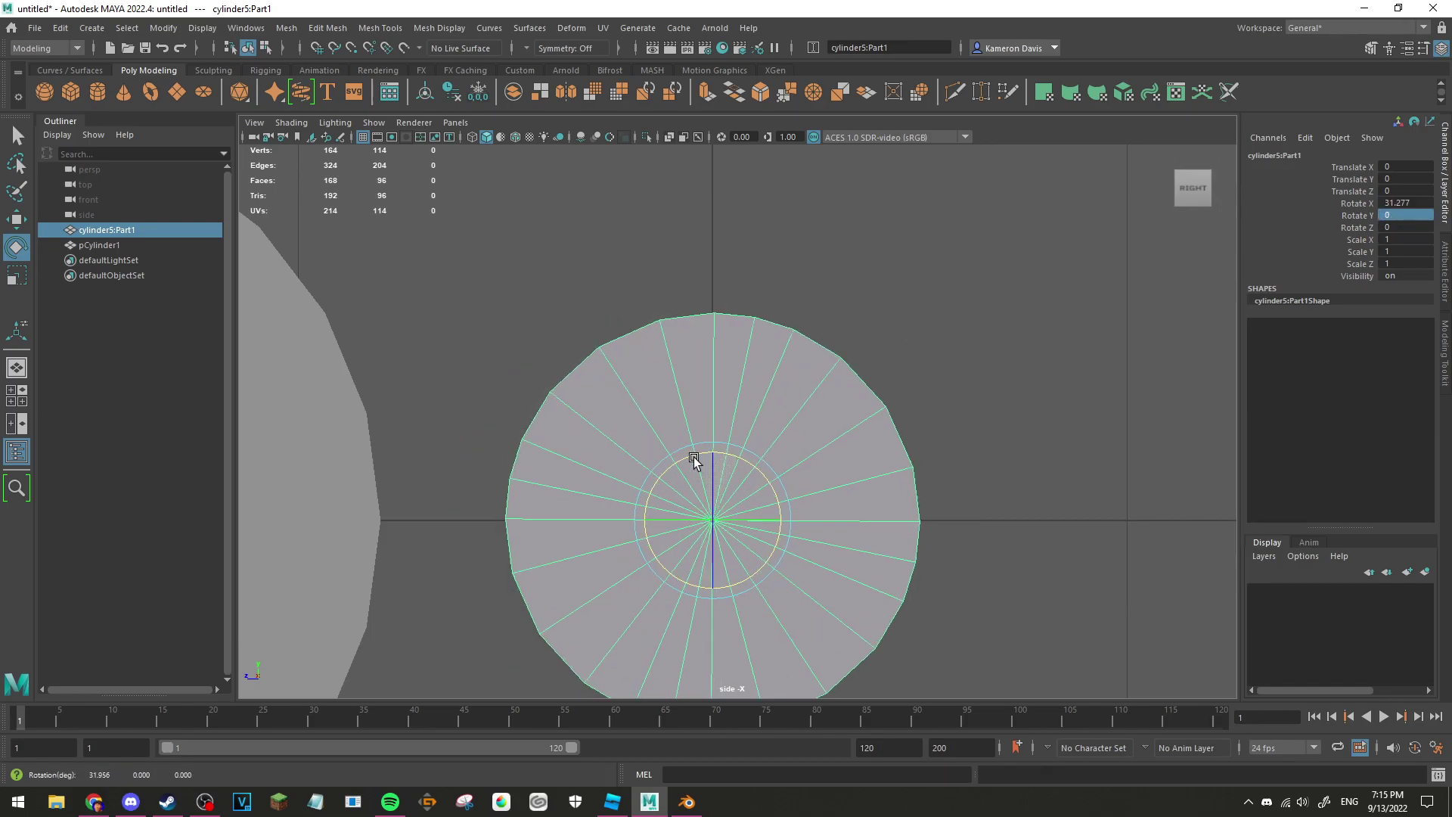
key("ctrl+z")
Step: Set cylinder5:Part1's Rotate X to 7.5, then 15, and finally 90 degrees
double_click(1393, 204)
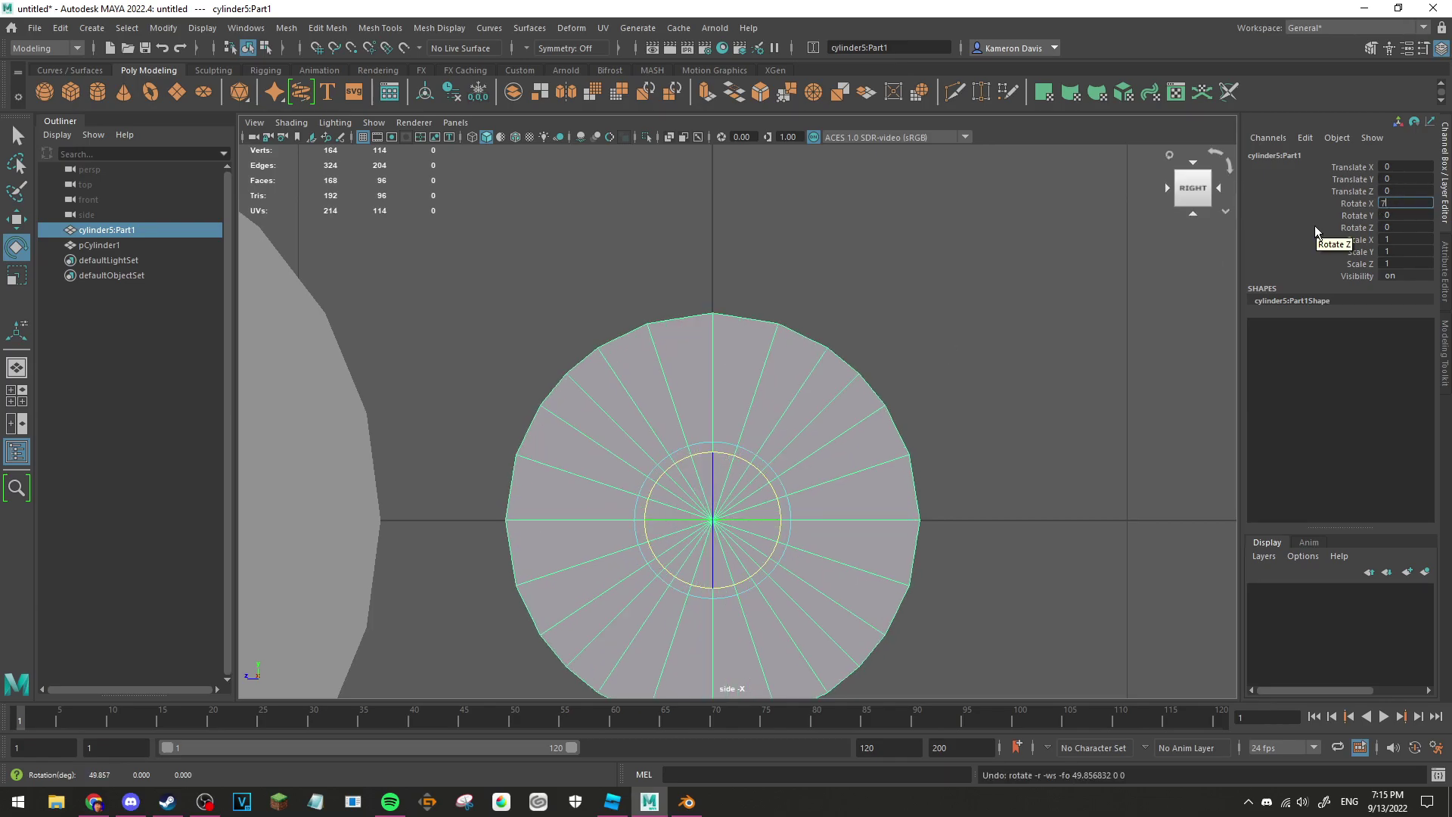
type(".5")
key("Return")
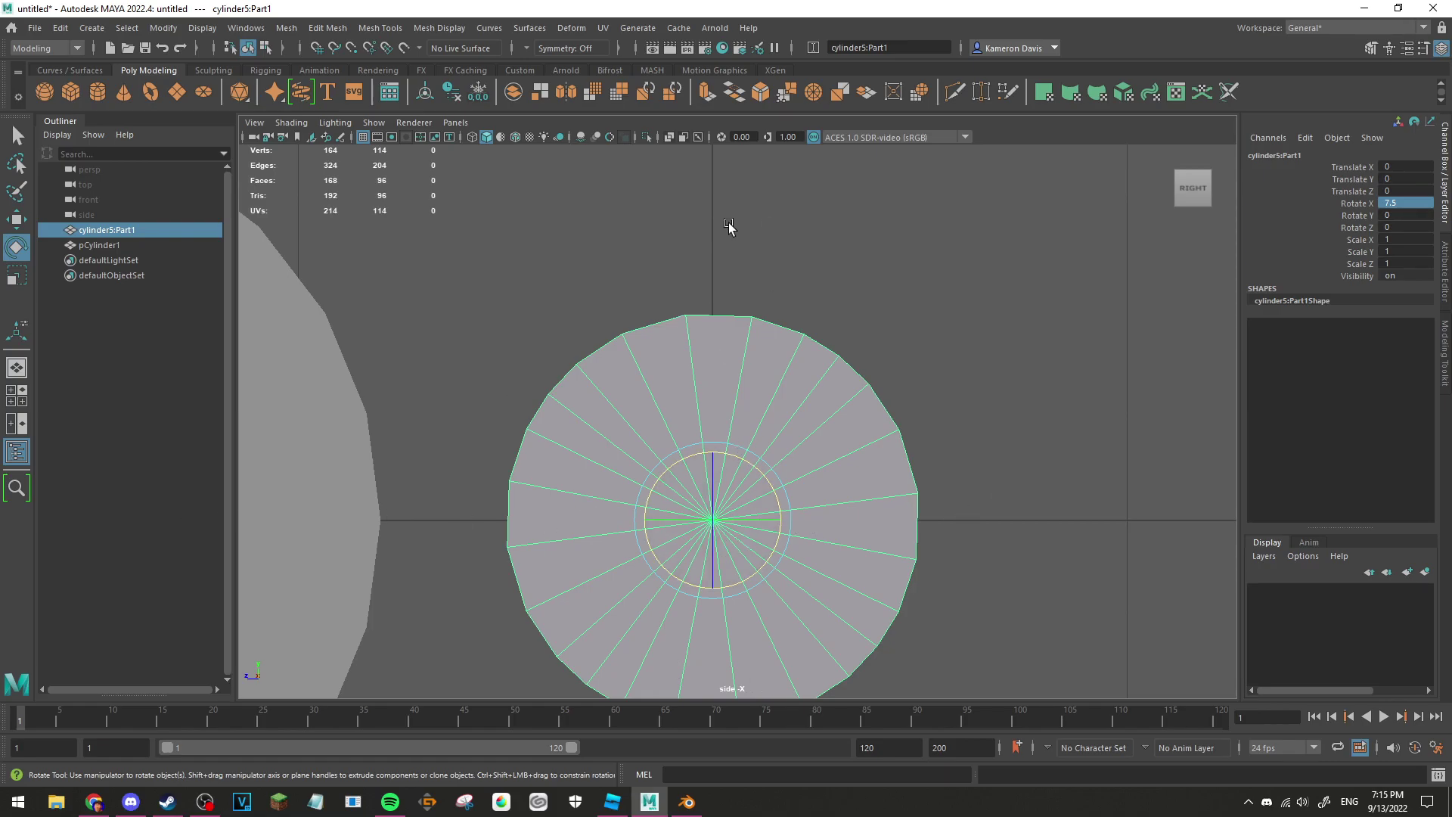
left_click(1389, 201)
type("15")
key("Return")
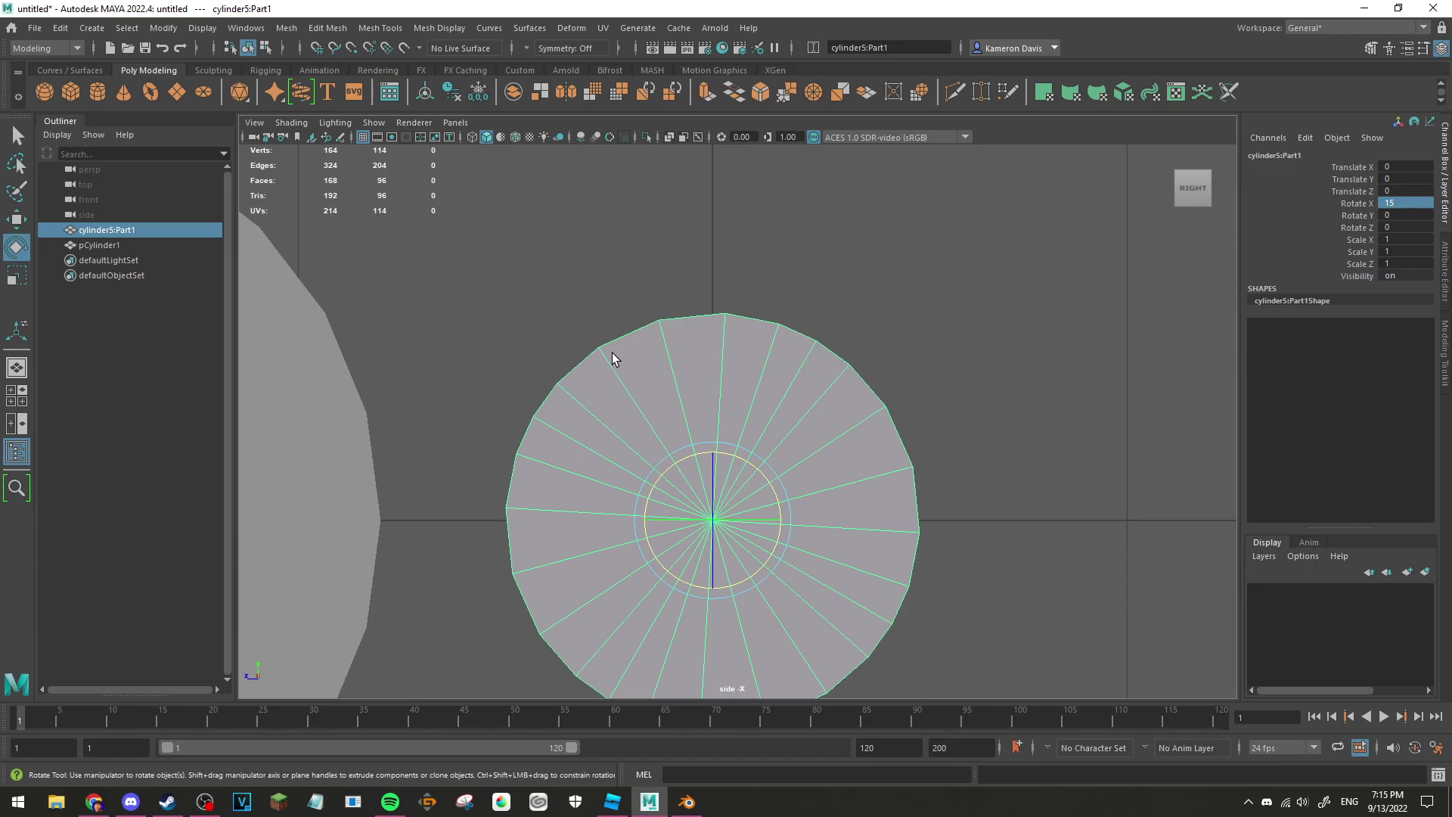
left_click(1404, 199)
type("90")
key("Return")
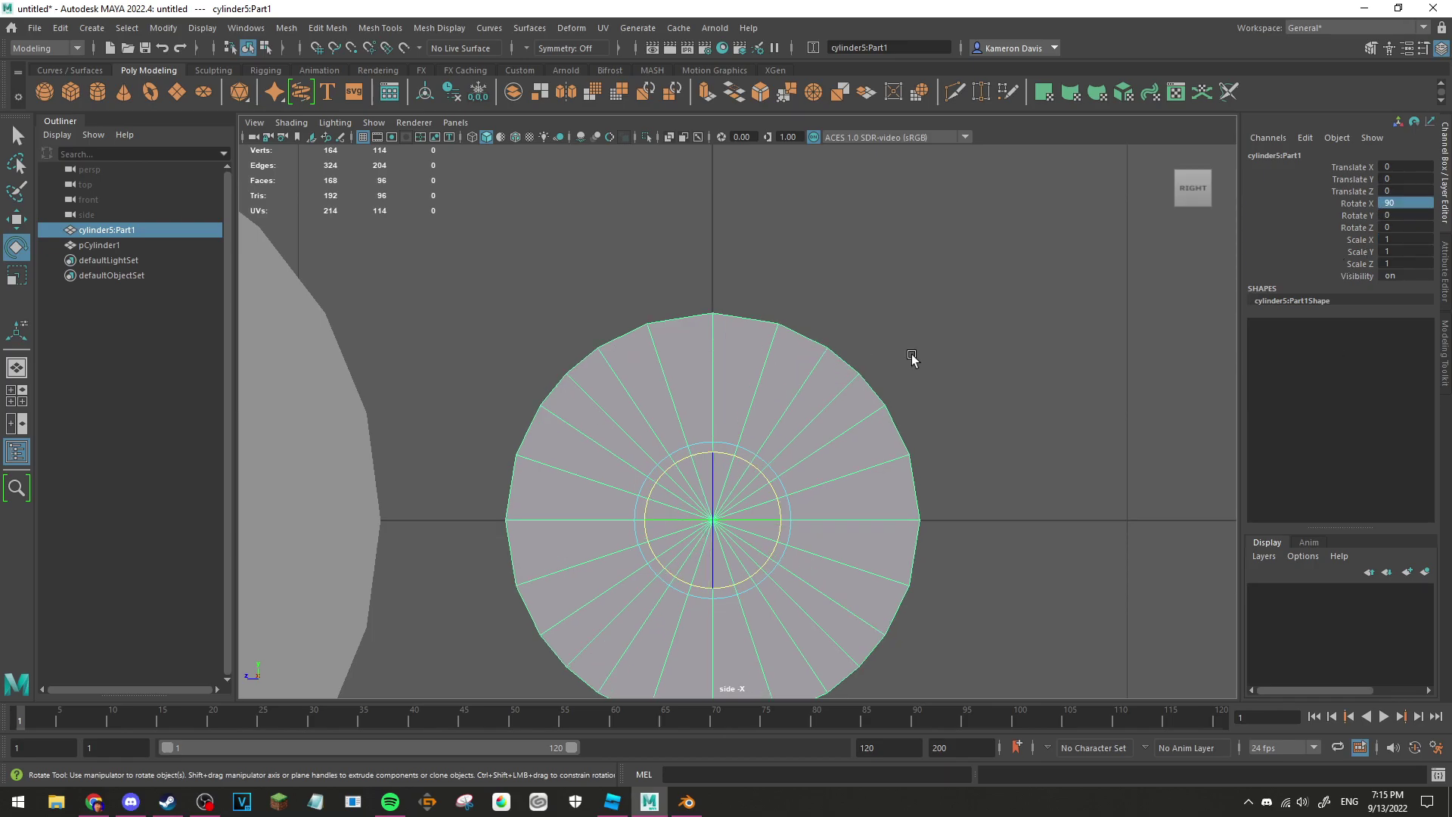
Step: Reselect the Roblox cylinder and pan the side view over to pCylinder1
left_click(1007, 335)
left_click(770, 530)
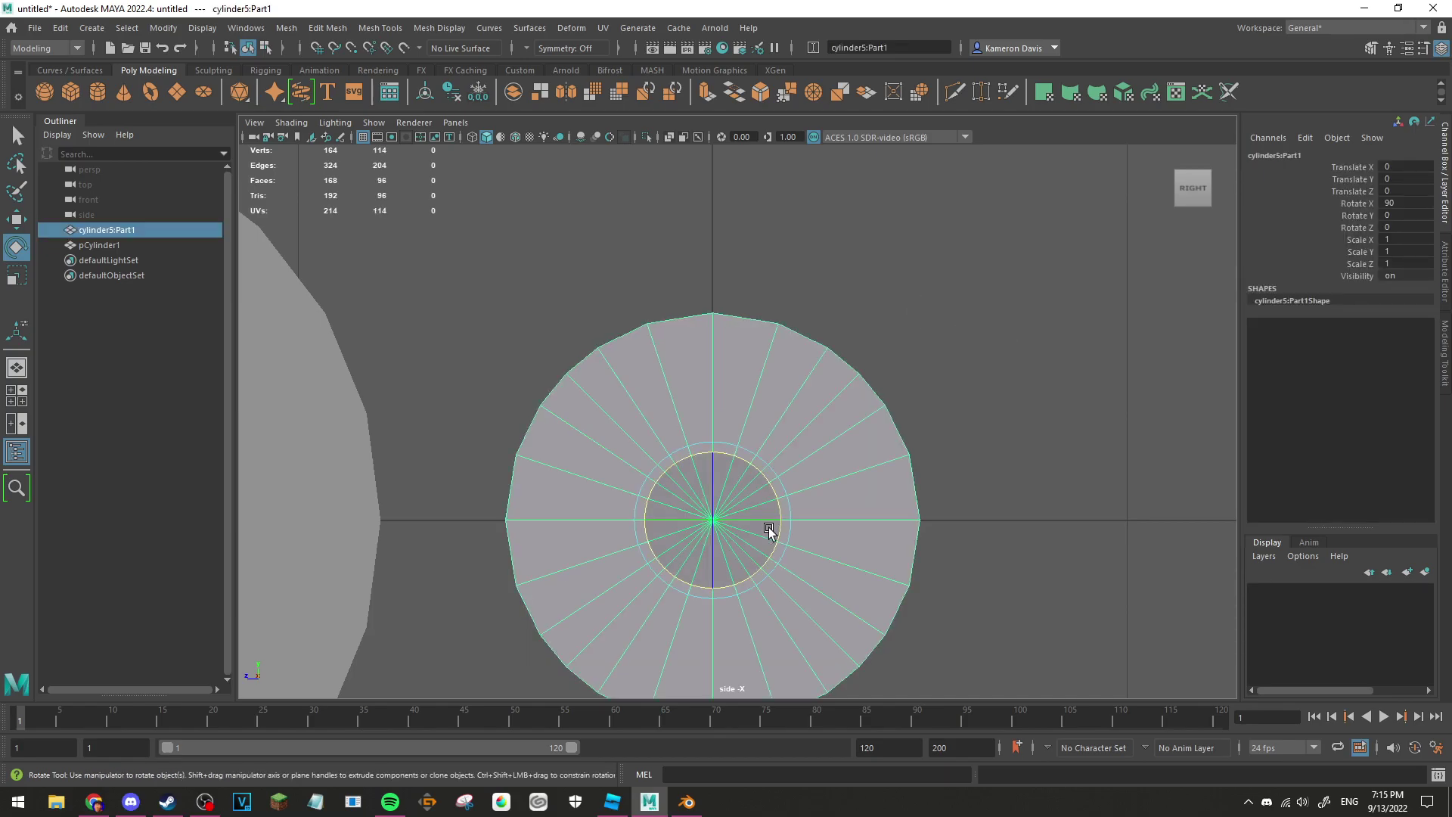
left_click(767, 489)
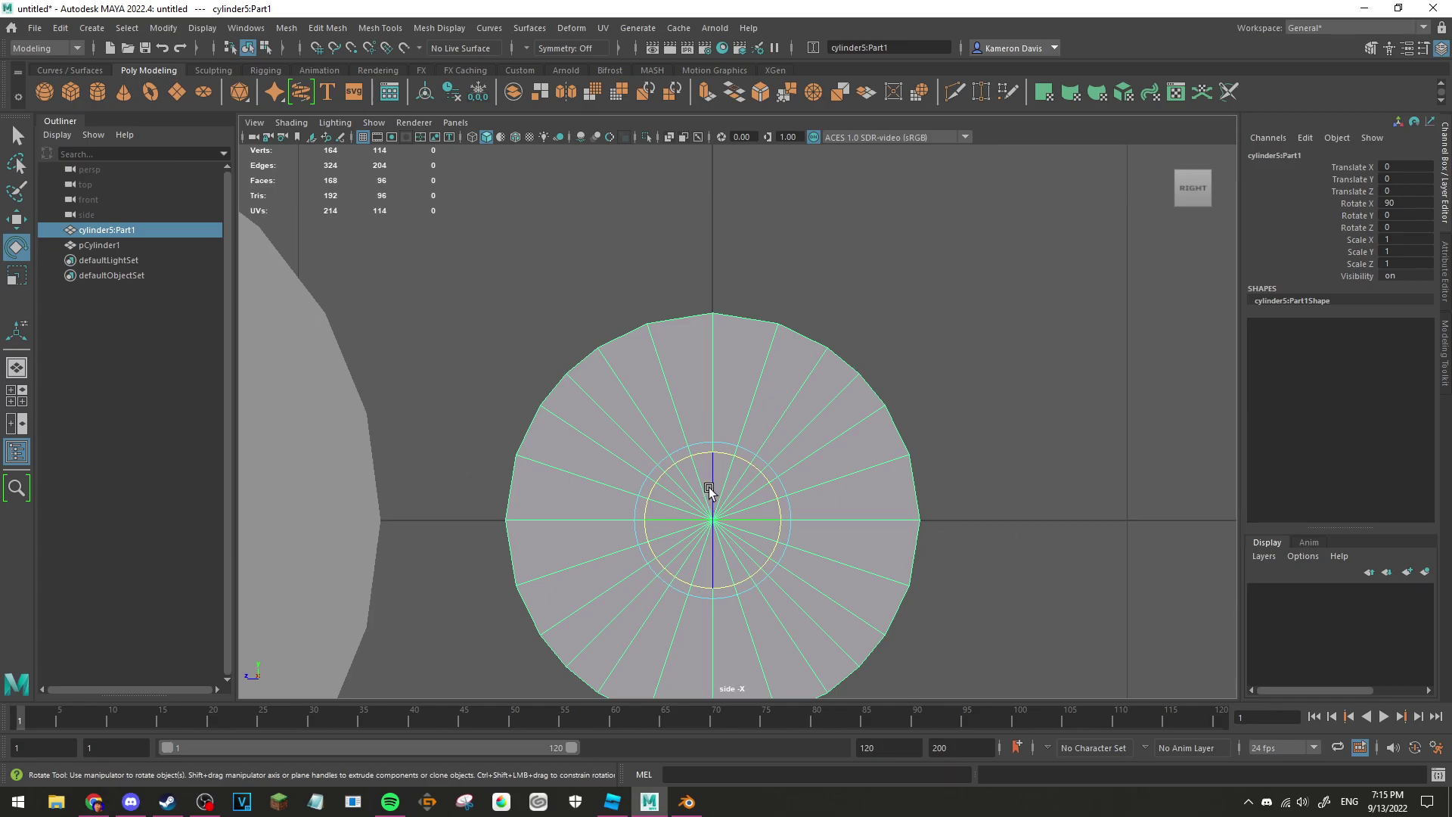
middle_click_drag(626, 325, 620, 253, "alt")
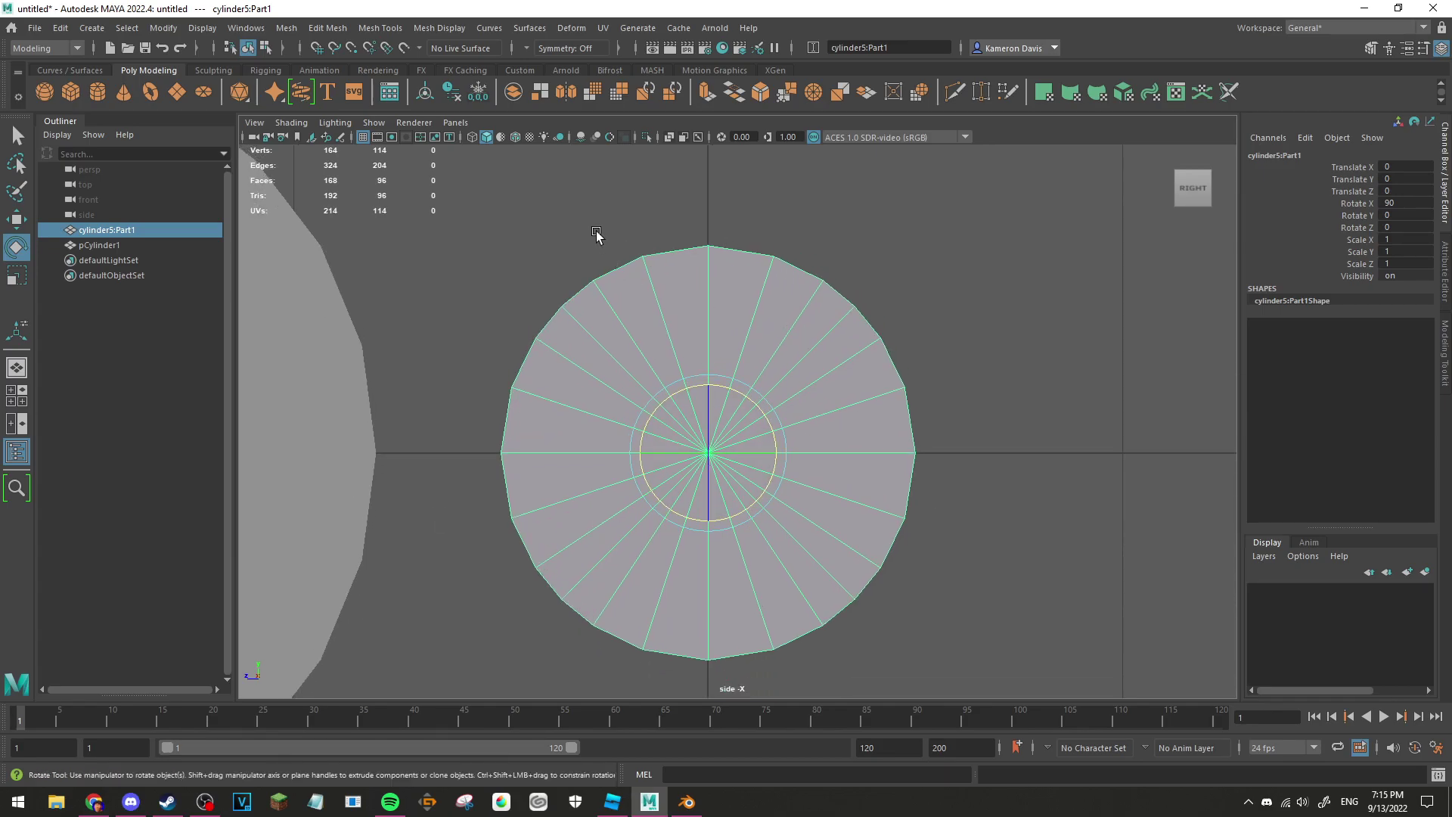
middle_click_drag(597, 235, 534, 322, "alt")
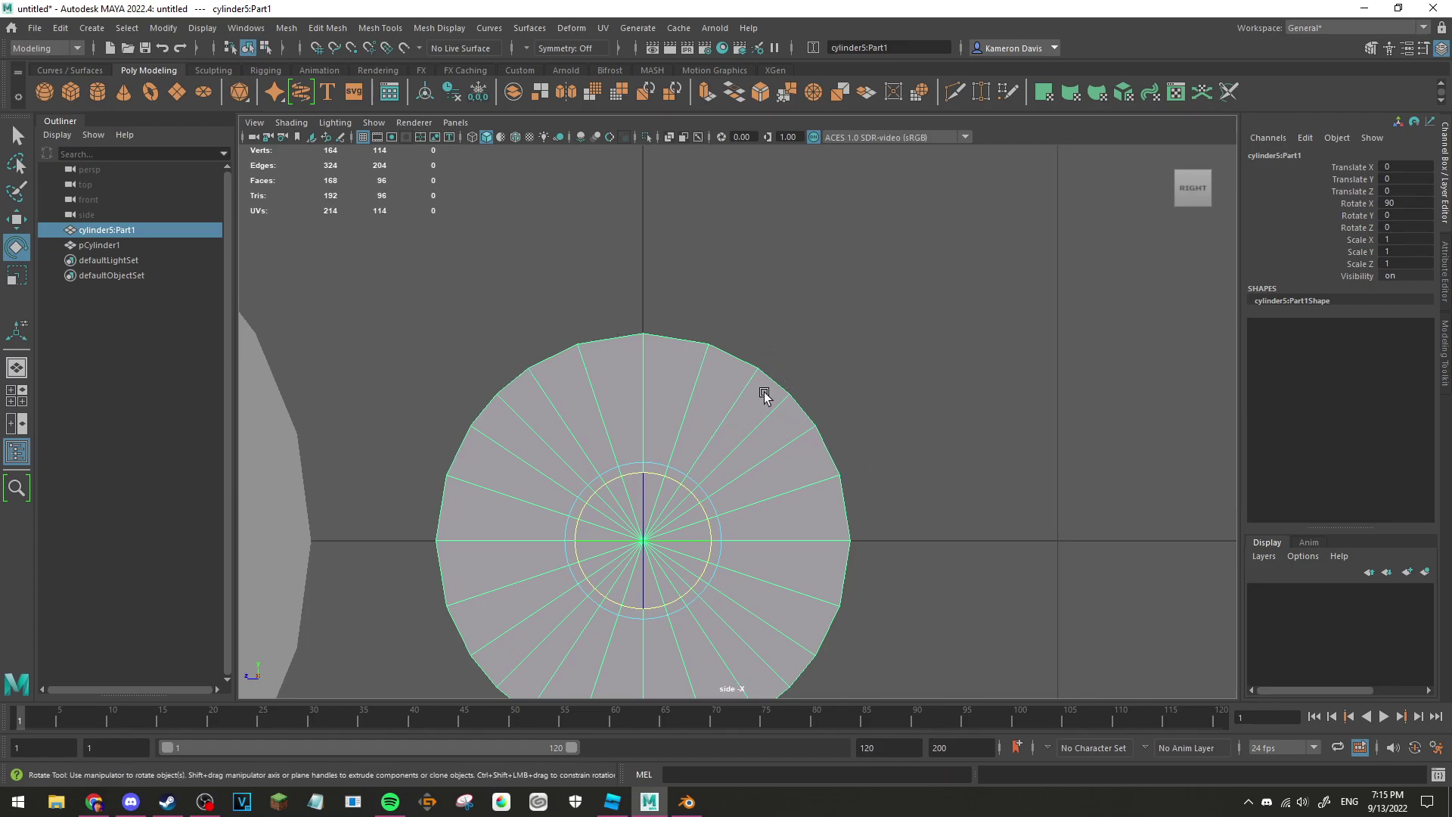
middle_click_drag(560, 320, 1198, 325, "alt")
Step: Select pCylinder1, then pan back and reselect cylinder5:Part1
left_click(934, 360)
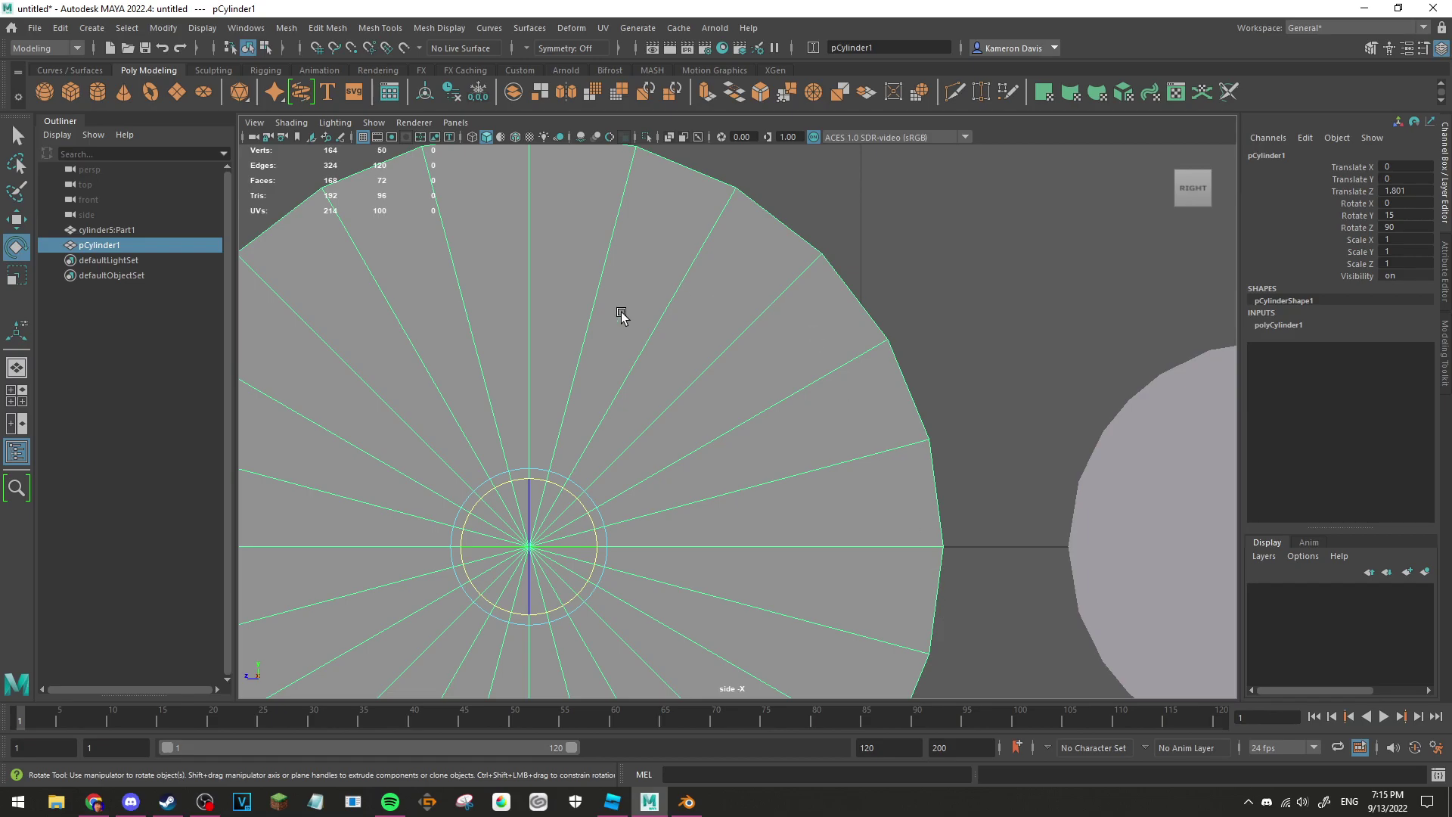
middle_click_drag(1073, 321, 710, 276, "alt")
left_click(920, 421)
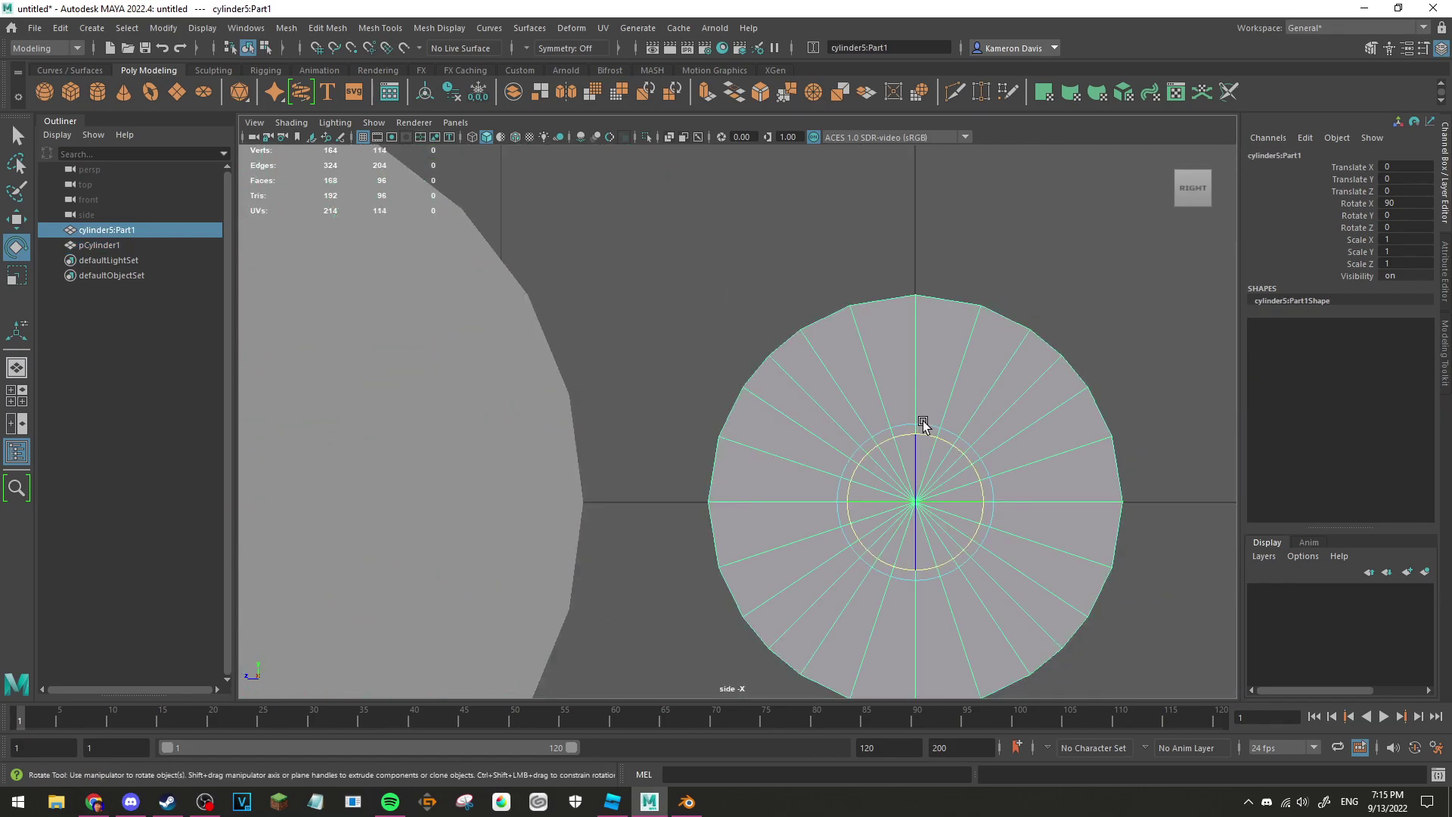
left_click(752, 303)
left_click(916, 422)
left_click_drag(739, 333, 707, 343, "alt")
Step: Maximize the perspective view, frame pCylinder1, and orbit around both cylinders
key("space")
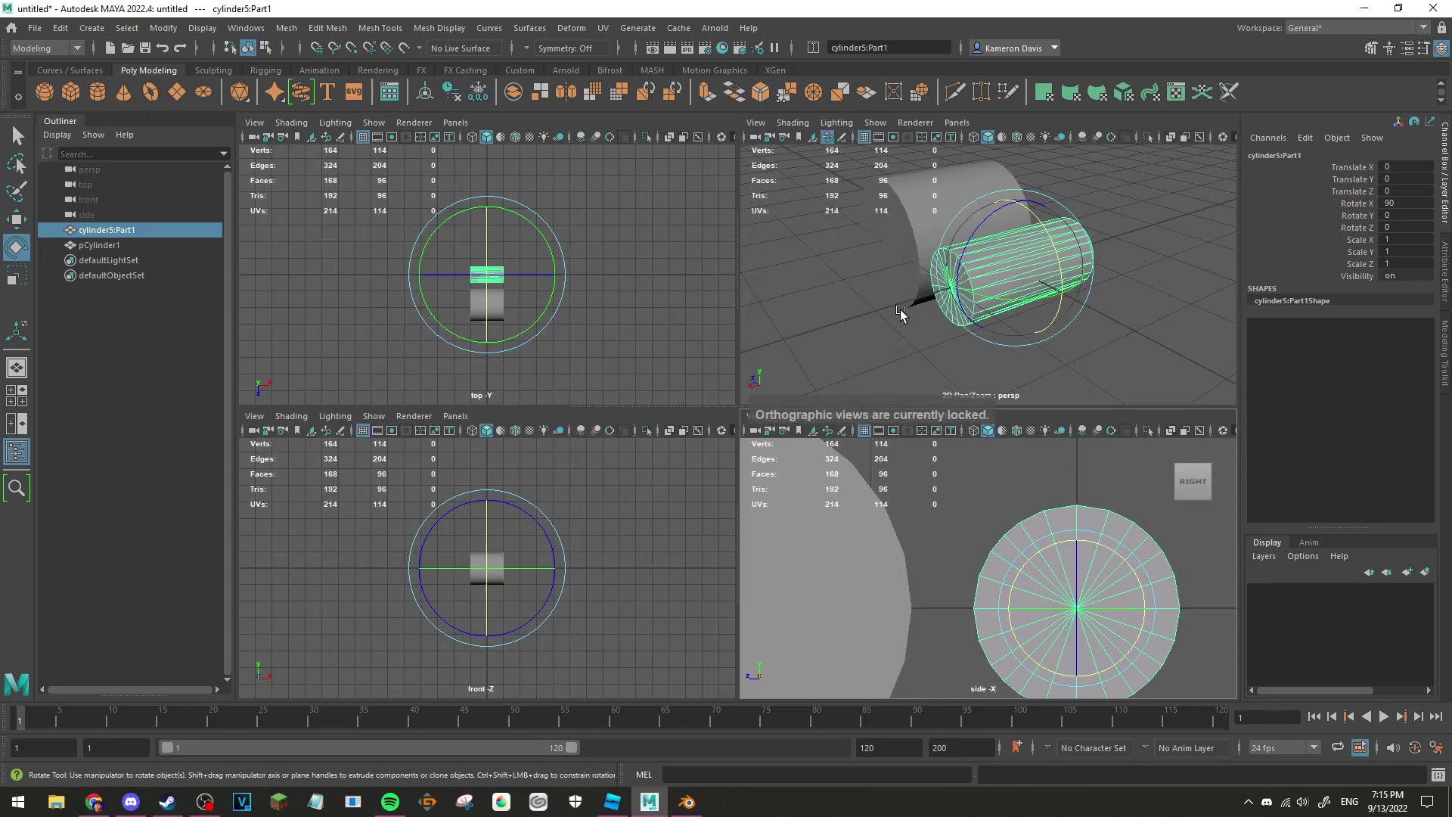
key("space")
scroll(720, 340, "up", 3)
scroll(615, 342, "up", 2)
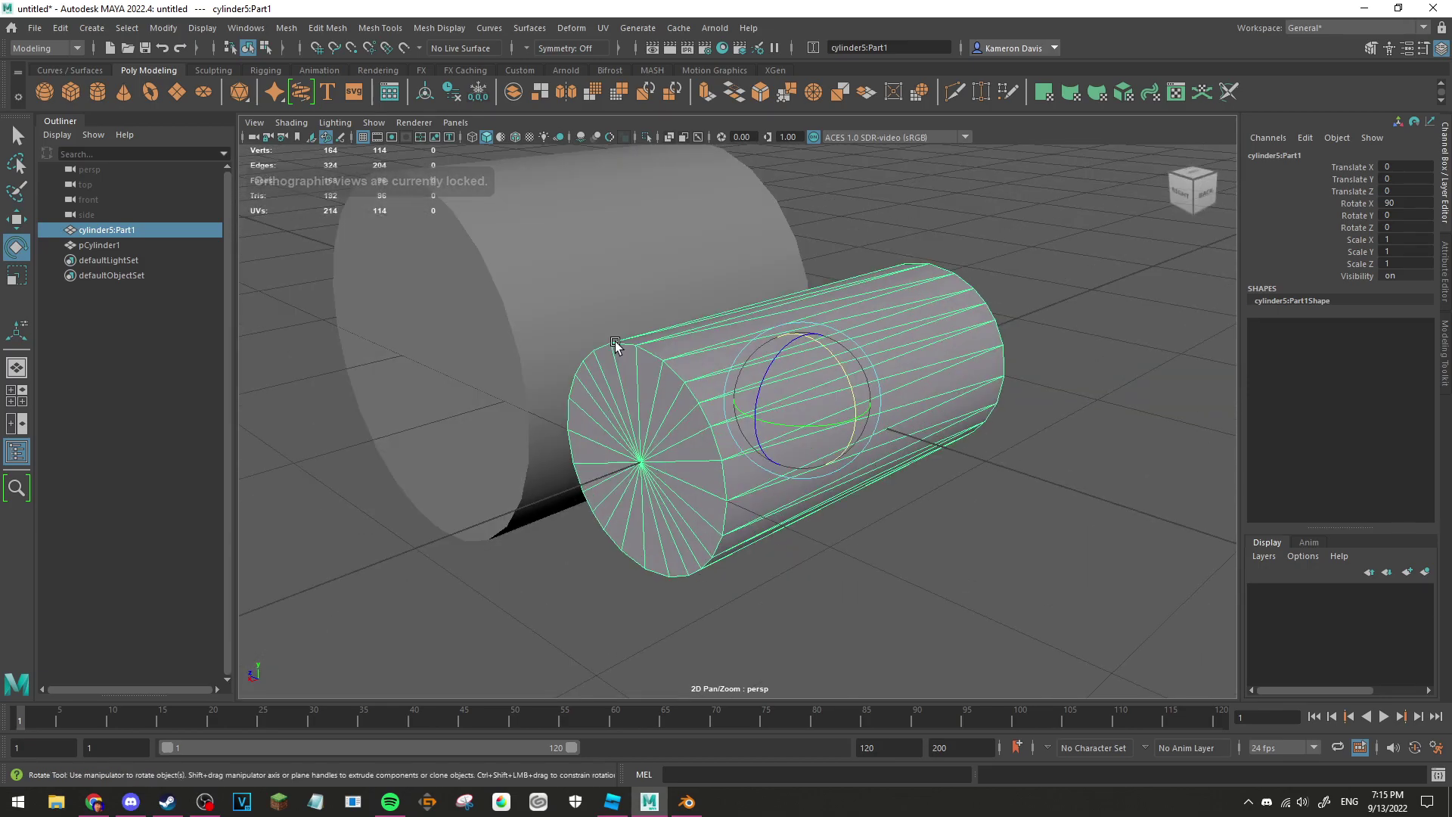
left_click(615, 341)
key("f")
mouse_move(462, 362)
left_mouse_down("alt")
mouse_move(743, 488)
mouse_move(728, 491)
left_mouse_up("alt")
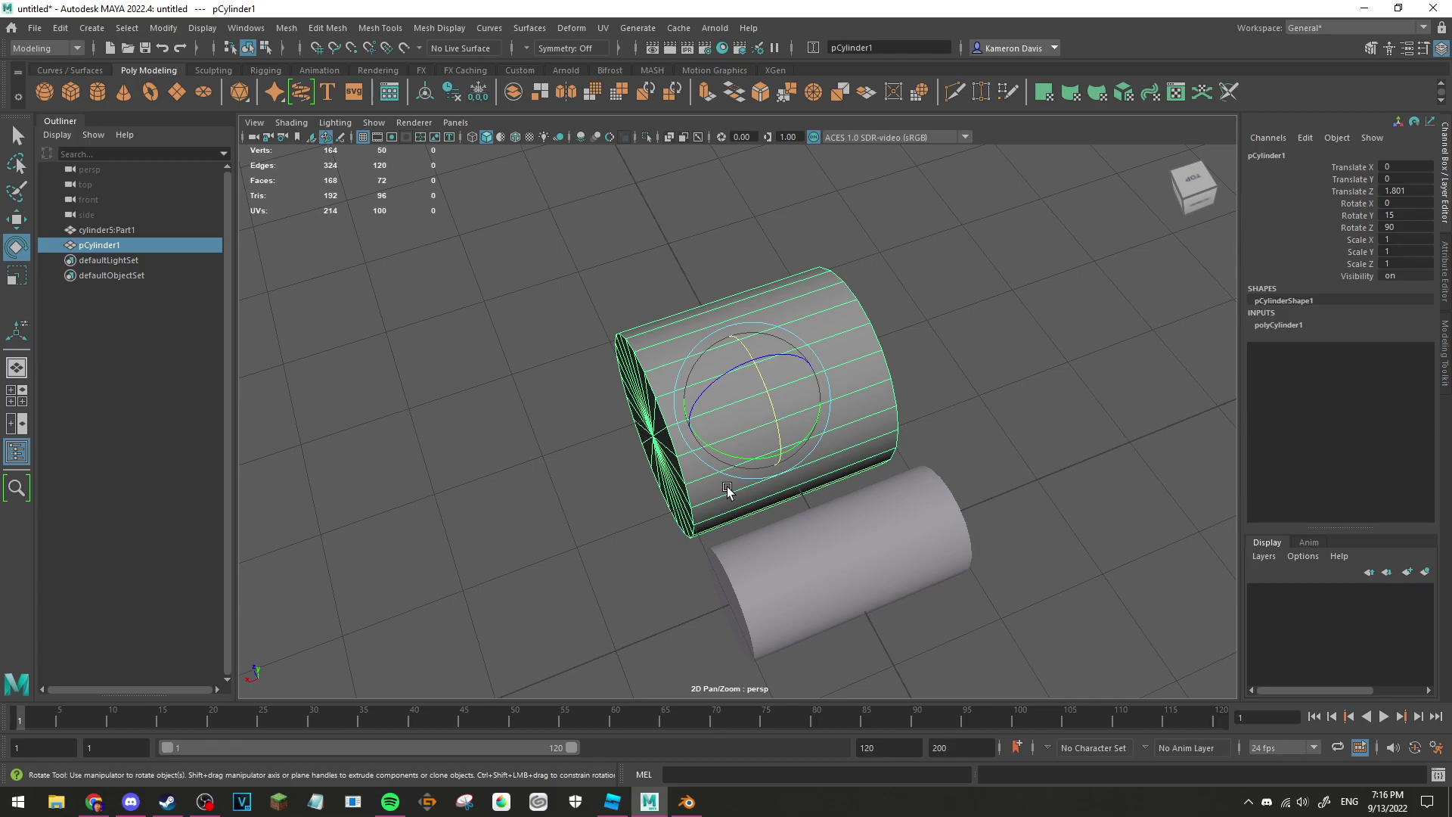
mouse_move(535, 389)
left_mouse_down("alt")
mouse_move(756, 295)
mouse_move(671, 347)
mouse_move(722, 320)
mouse_move(810, 447)
left_mouse_up("alt")
mouse_move(743, 409)
left_mouse_down("alt")
mouse_move(690, 478)
mouse_move(601, 437)
left_mouse_up("alt")
Step: Check the Roblox Studio cylinder part's 2×1×1 size, then go back to Chrome
left_click(93, 802)
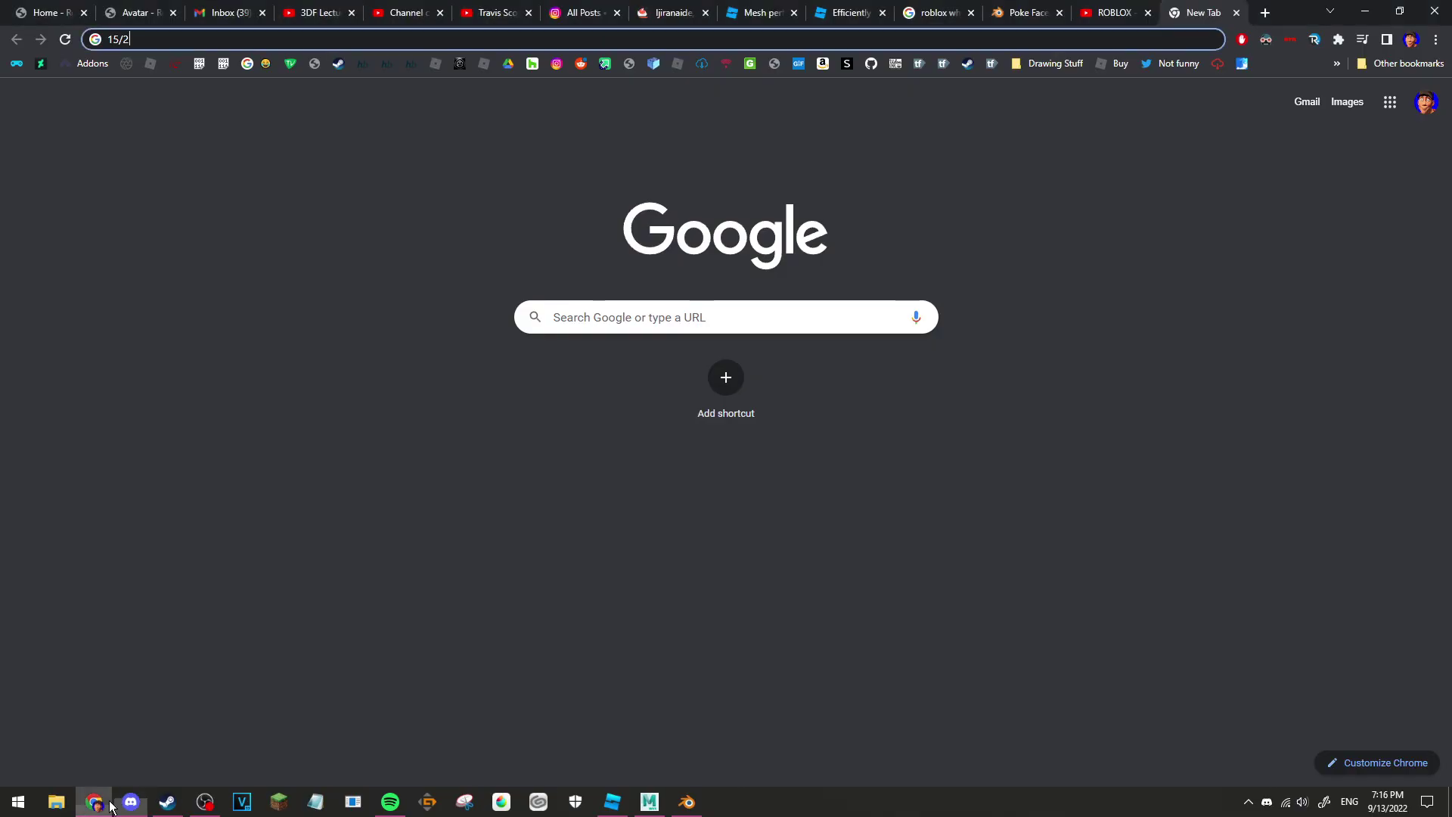
left_click(614, 803)
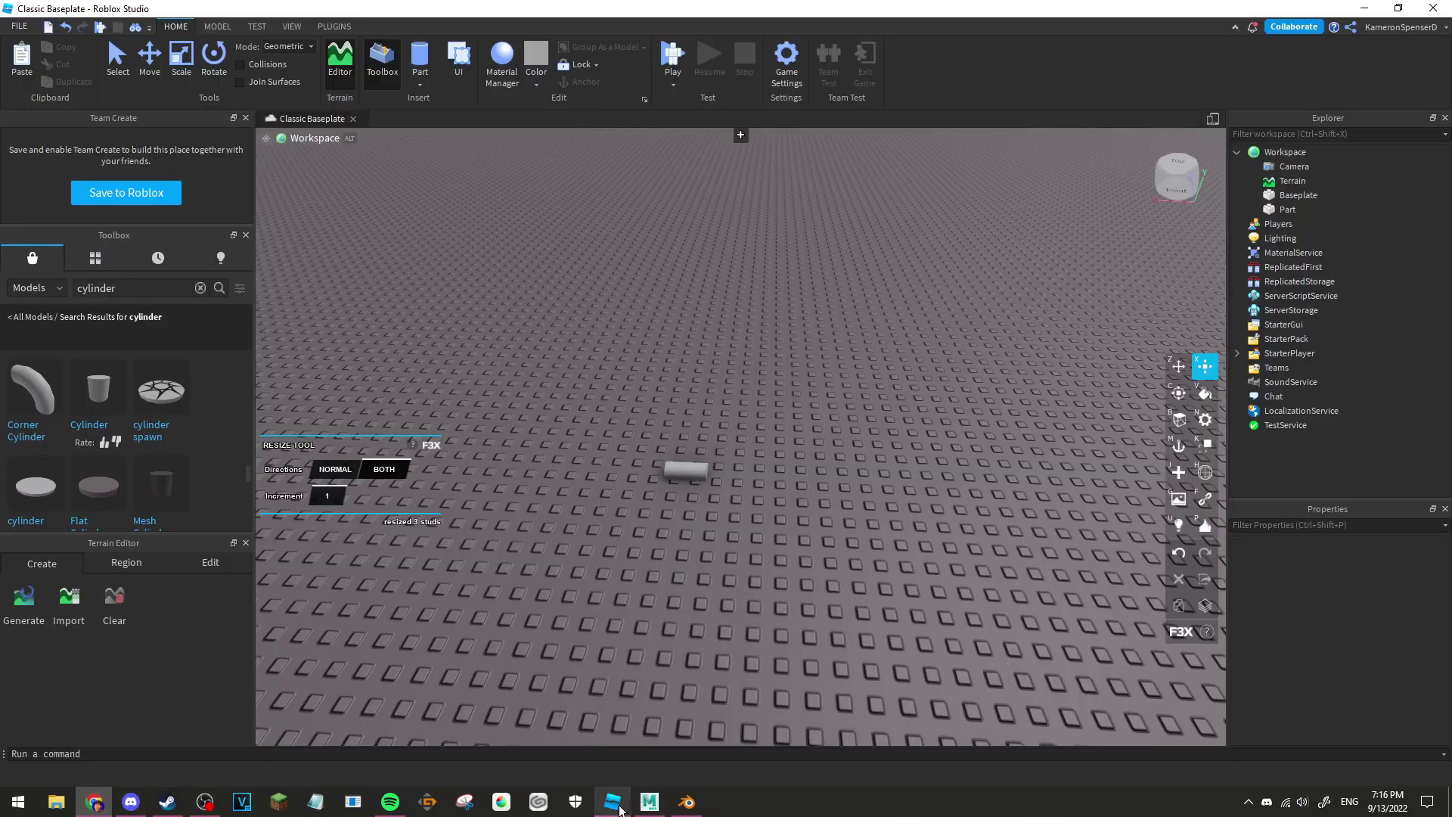
left_click(689, 470)
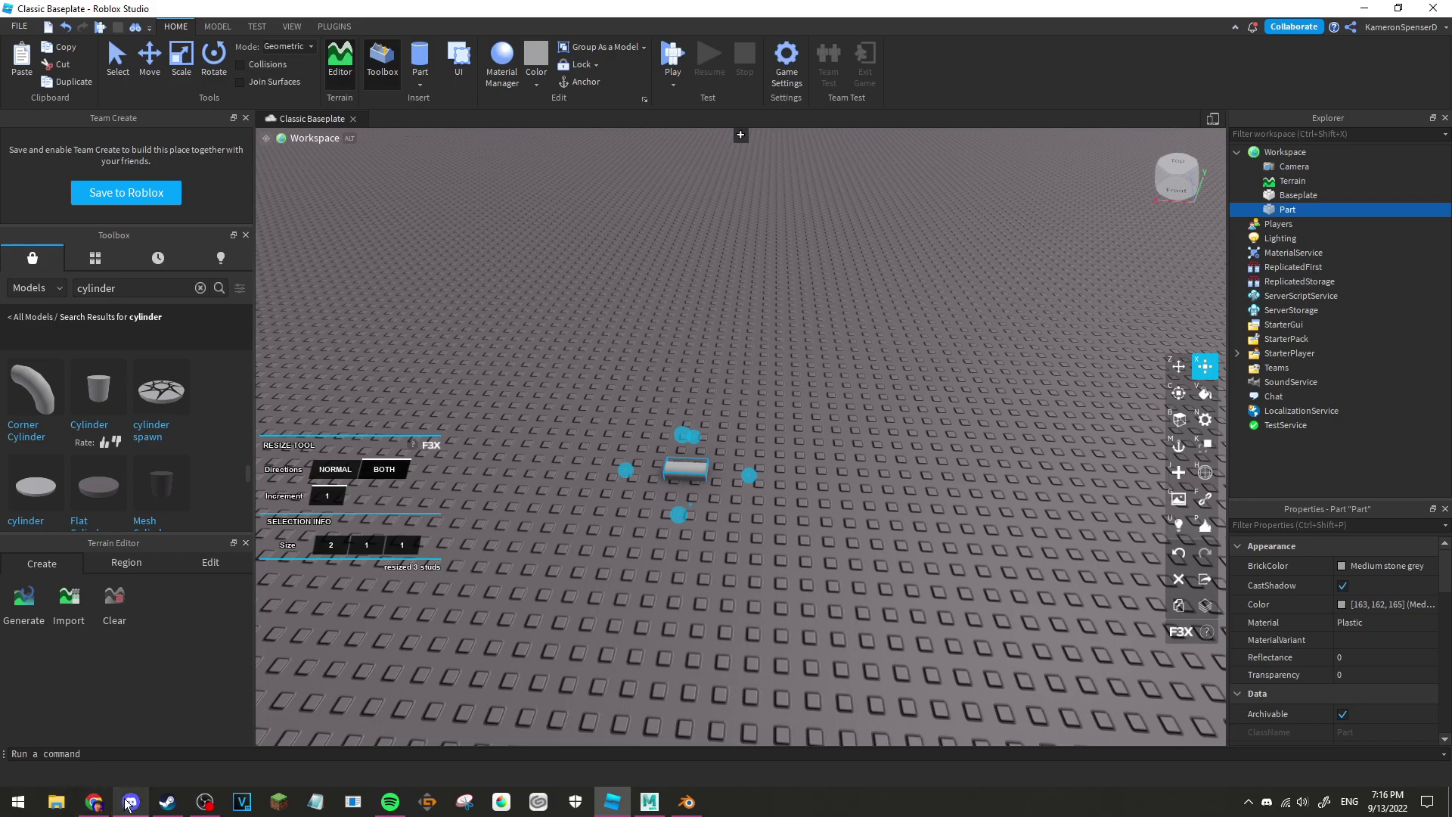
left_click(94, 802)
Step: Read the Mesh performance question reply, highlighting the passage on engine-baked geometry
left_click(728, 10)
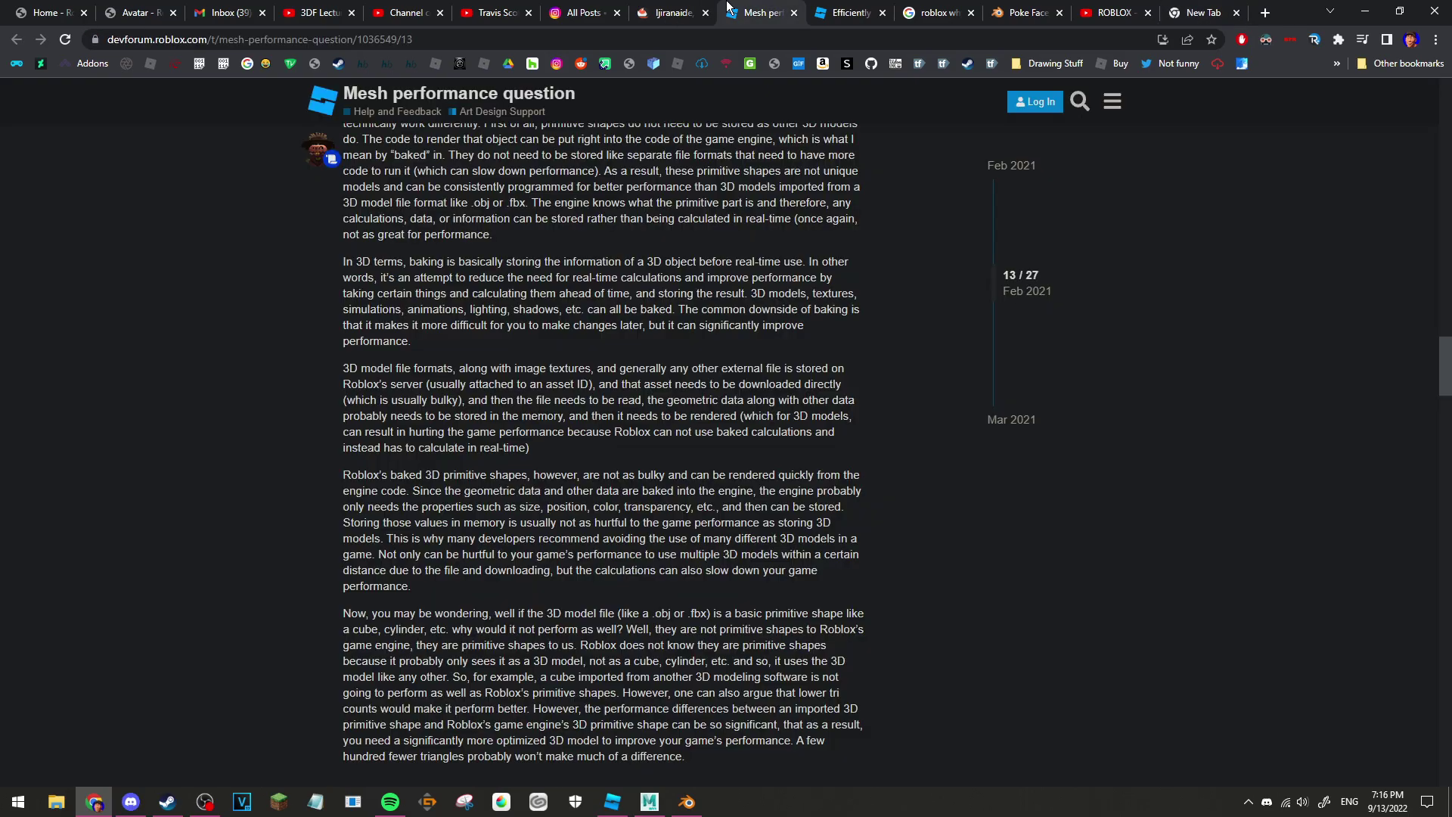
scroll(340, 220, "up", 2)
scroll(340, 219, "down", 2)
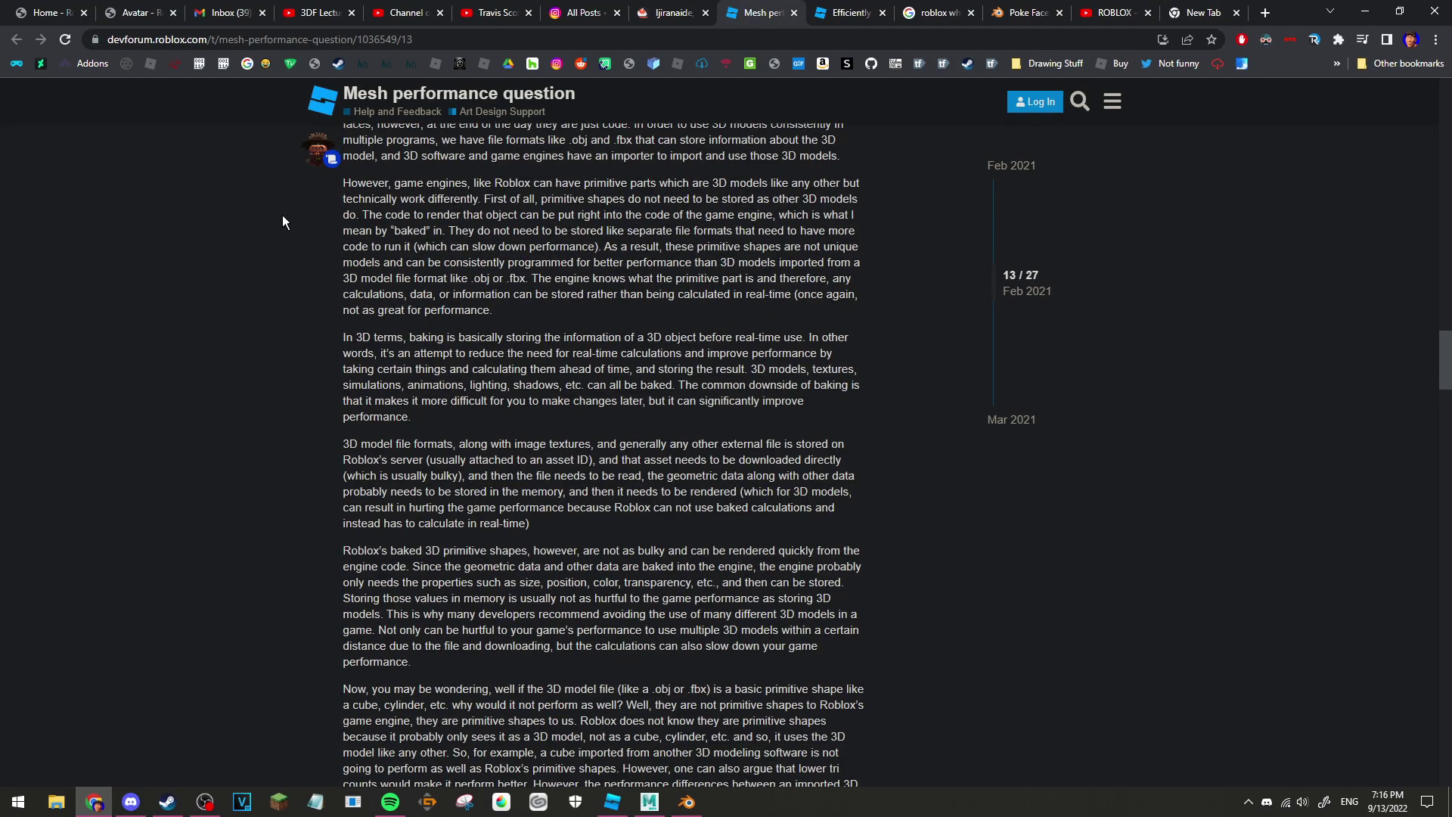
scroll(340, 220, "up", 1)
mouse_move(344, 259)
left_mouse_down()
mouse_move(573, 367)
mouse_move(674, 701)
left_mouse_up()
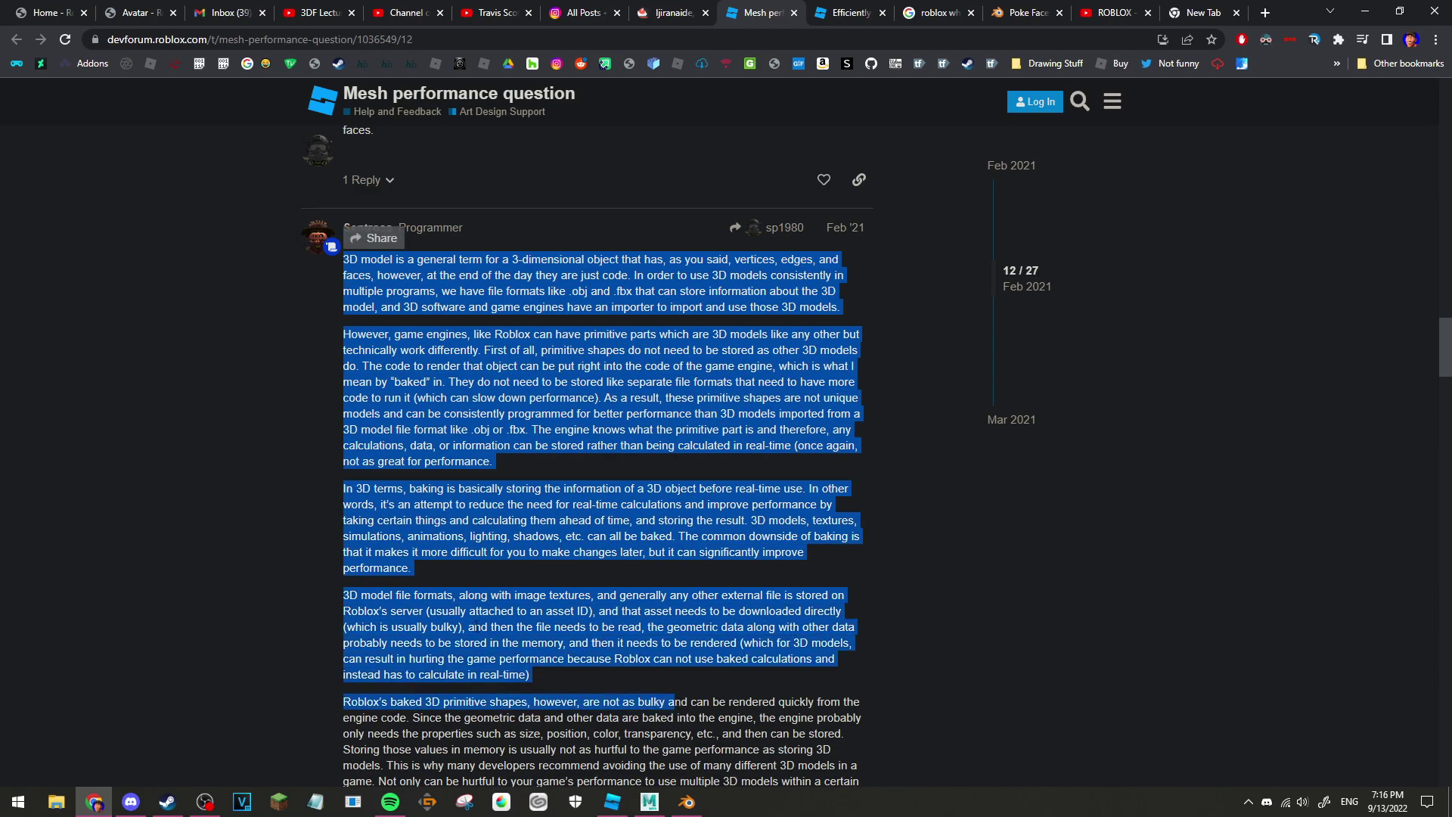
scroll(360, 399, "down", 2)
left_click(360, 399)
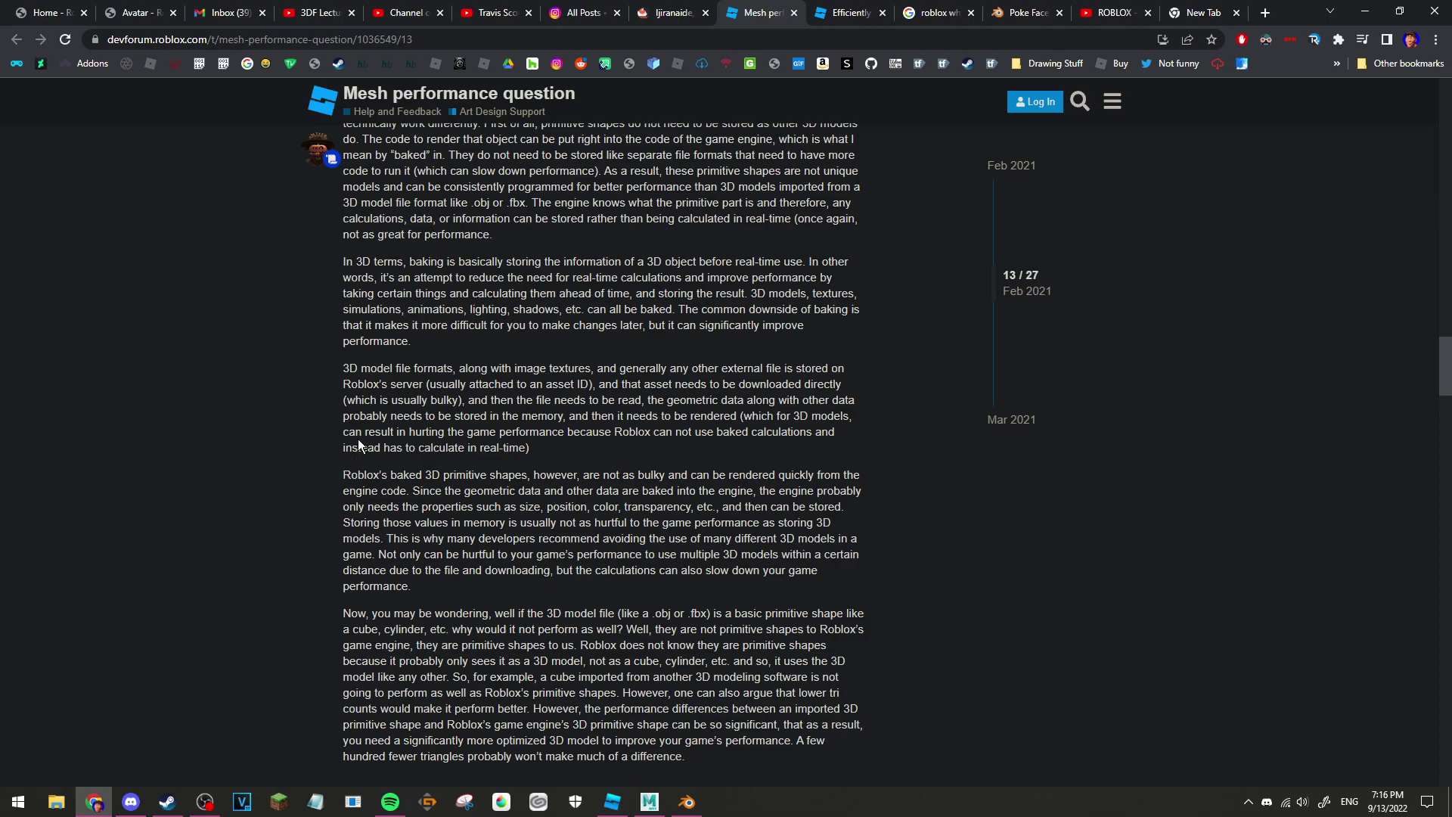
scroll(360, 446, "up", 1)
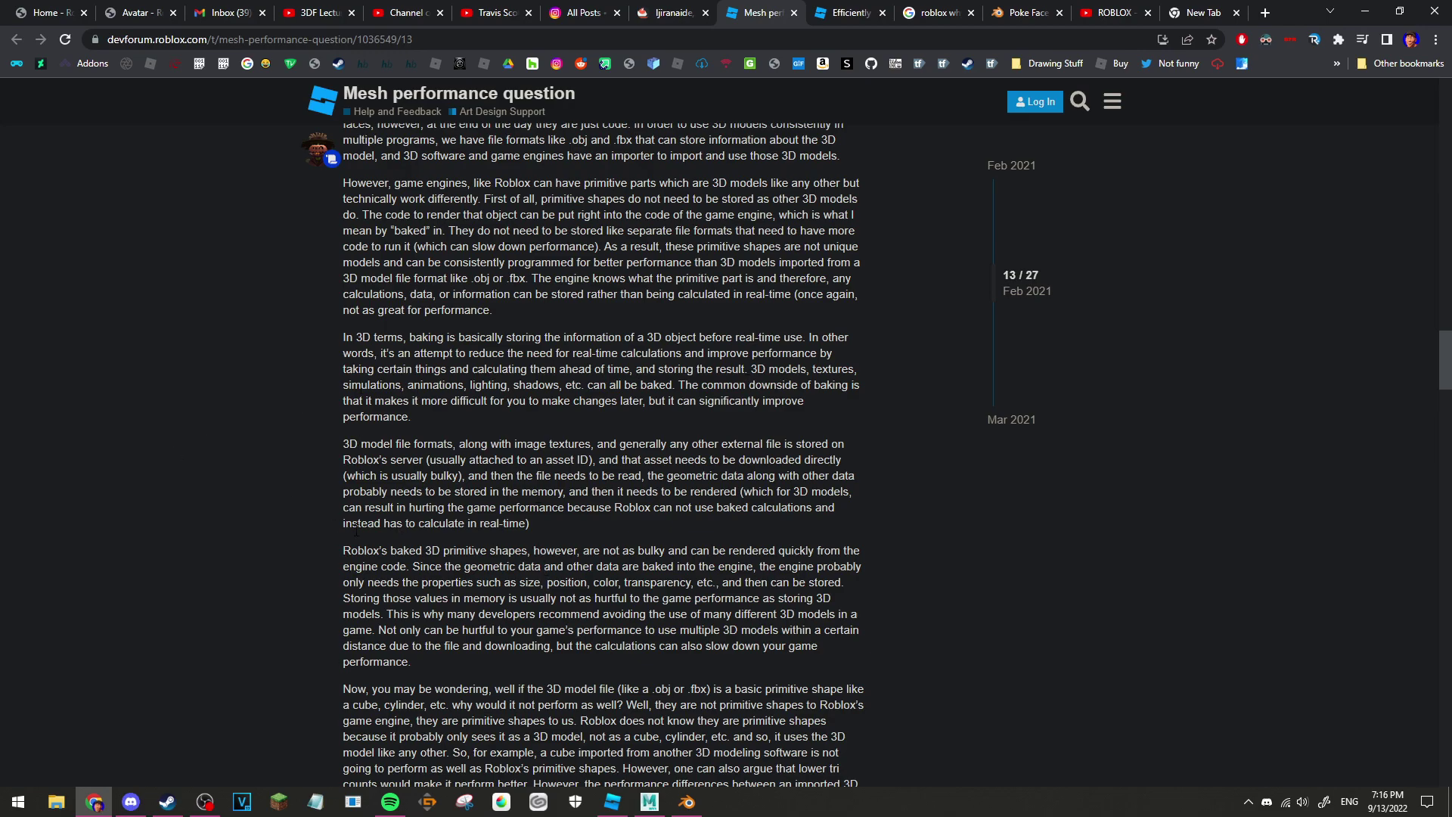
left_click_drag(413, 566, 702, 567)
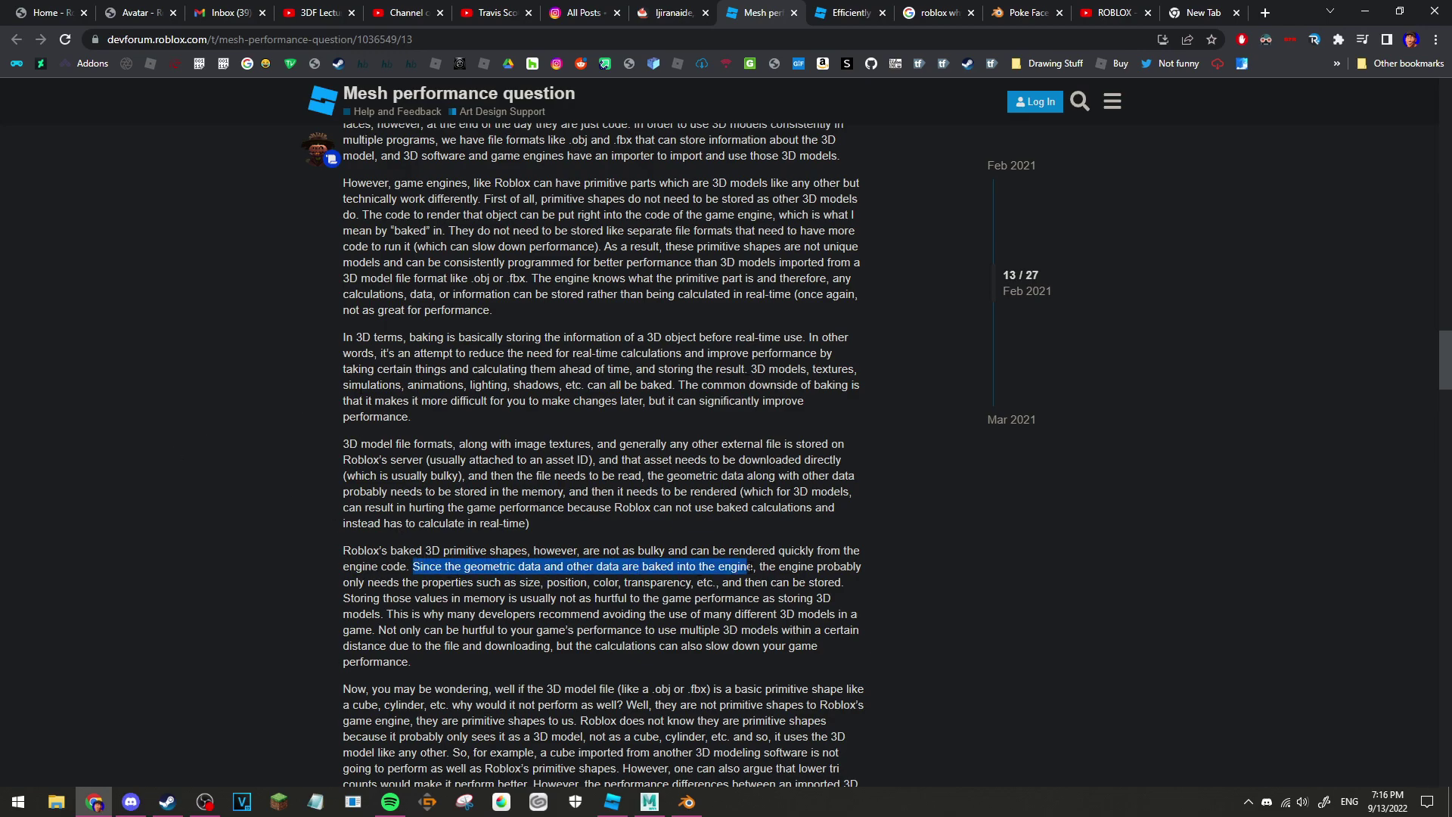
left_click(591, 522)
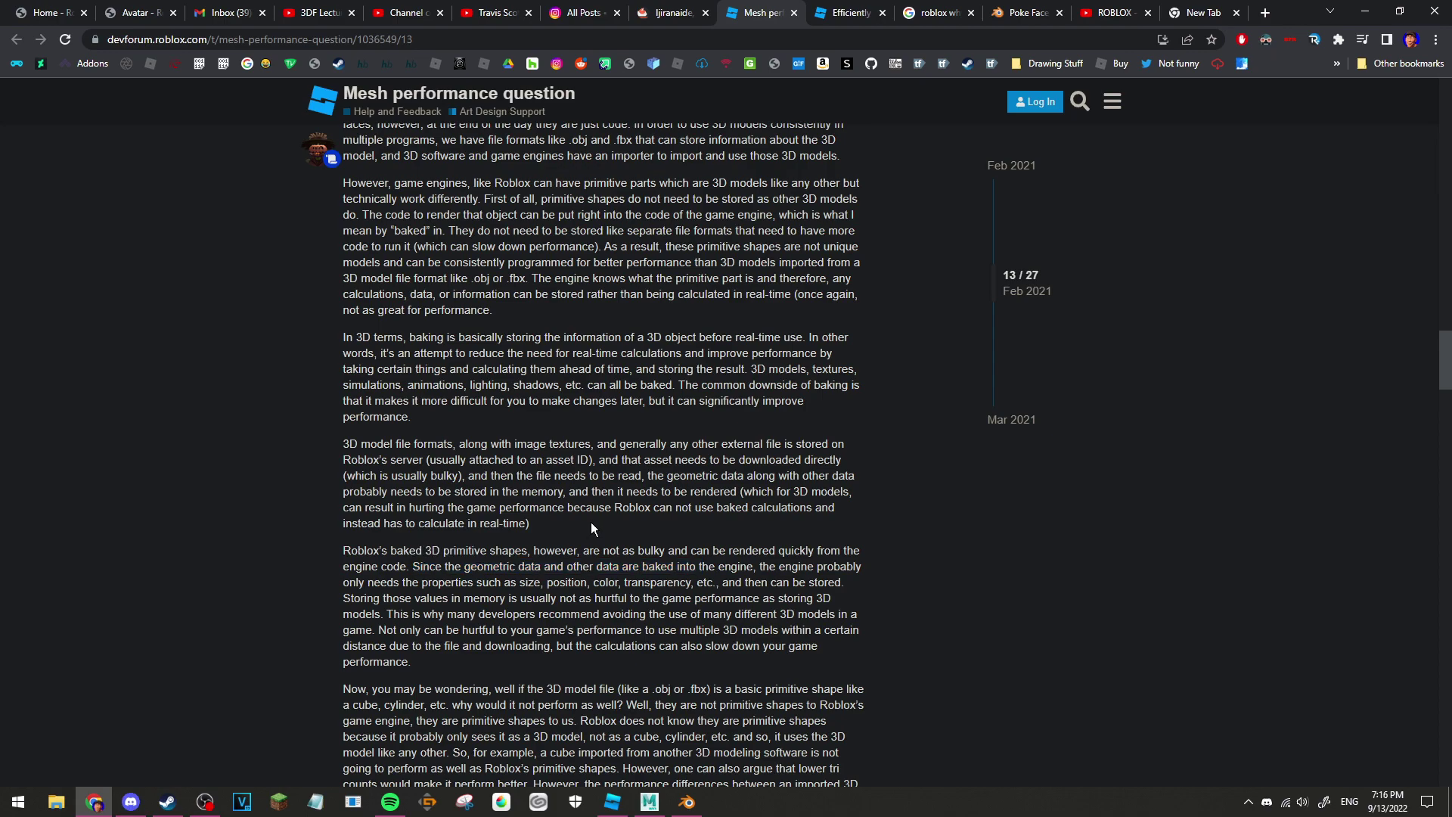
Step: Return to Roblox Studio, deselect the part, and orbit to view it from the side
left_click(625, 810)
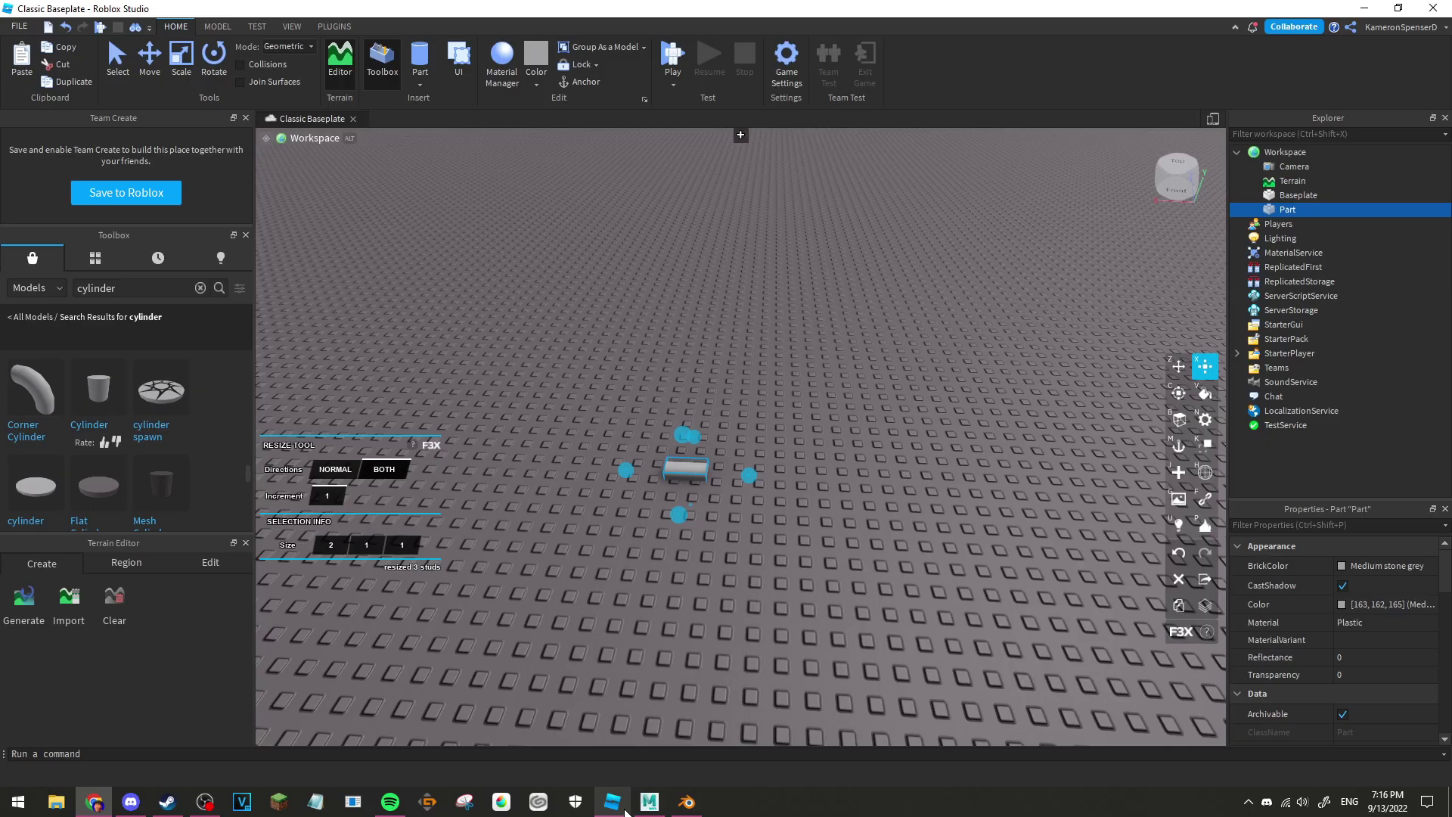
left_click(778, 410)
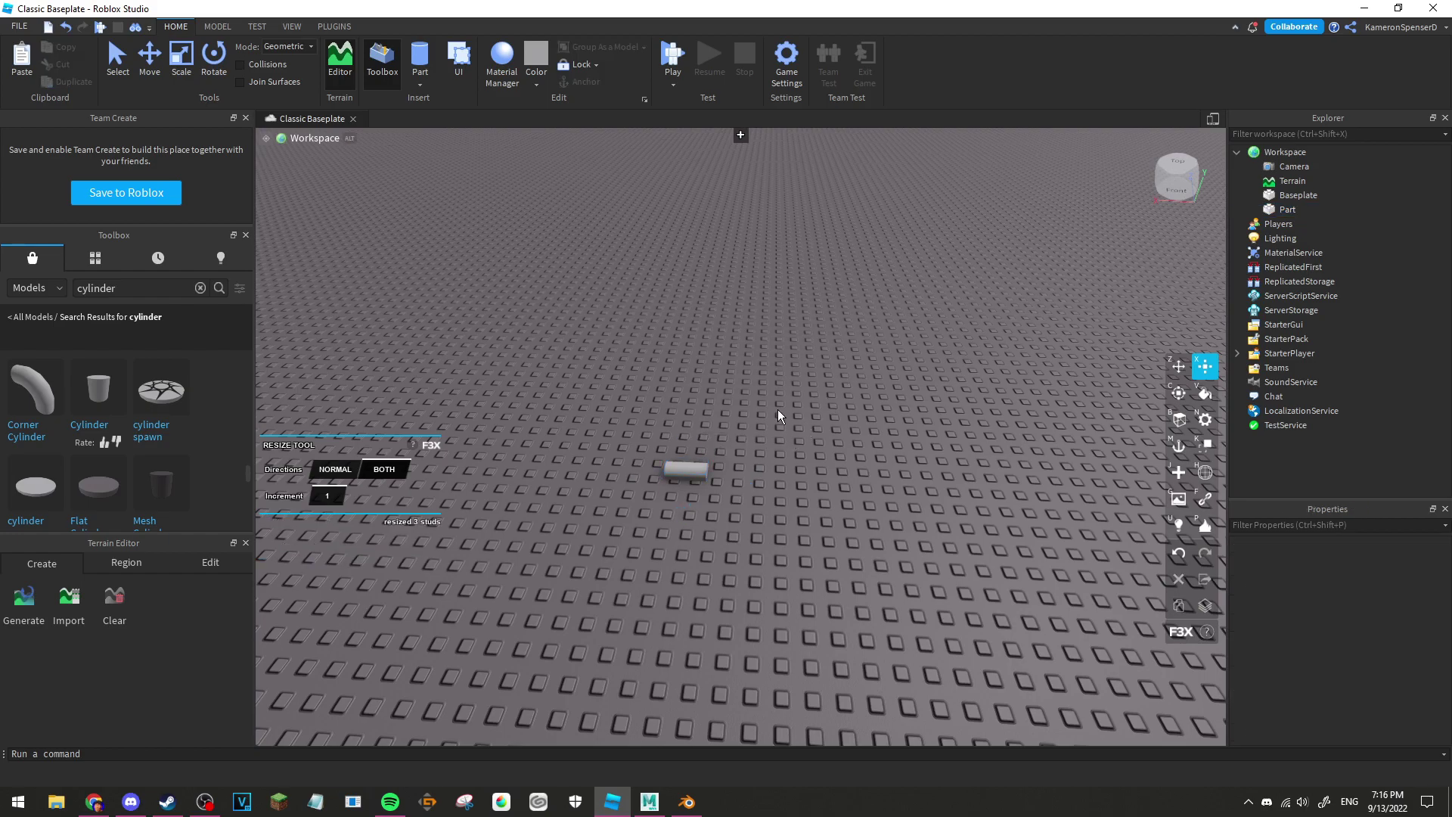
scroll(773, 487, "up", 3)
scroll(752, 483, "up", 5)
right_click_drag(753, 483, 752, 455)
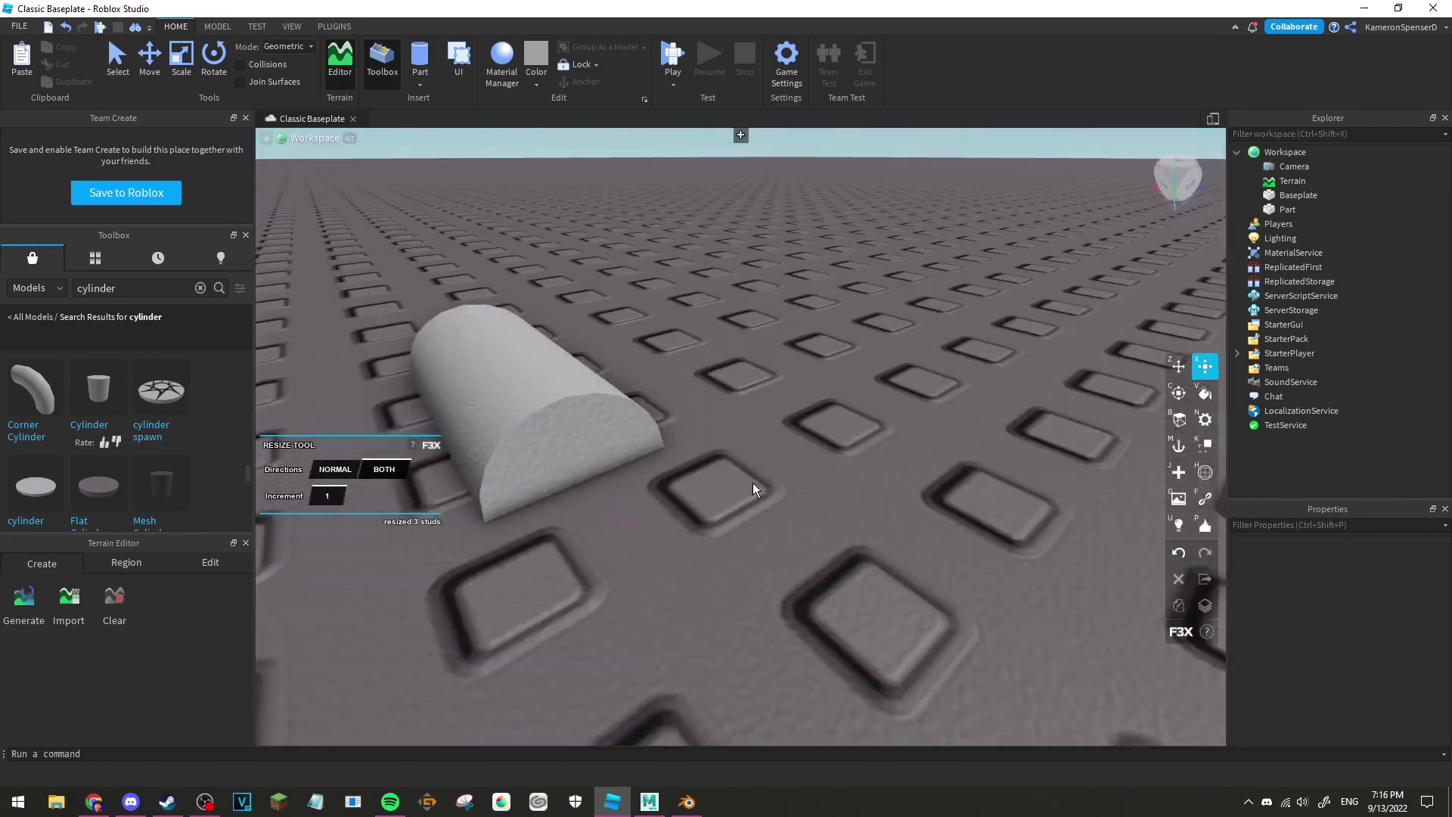
Step: Back in Maya, select pCylinder1 and tumble the view around both cylinders
left_click(655, 802)
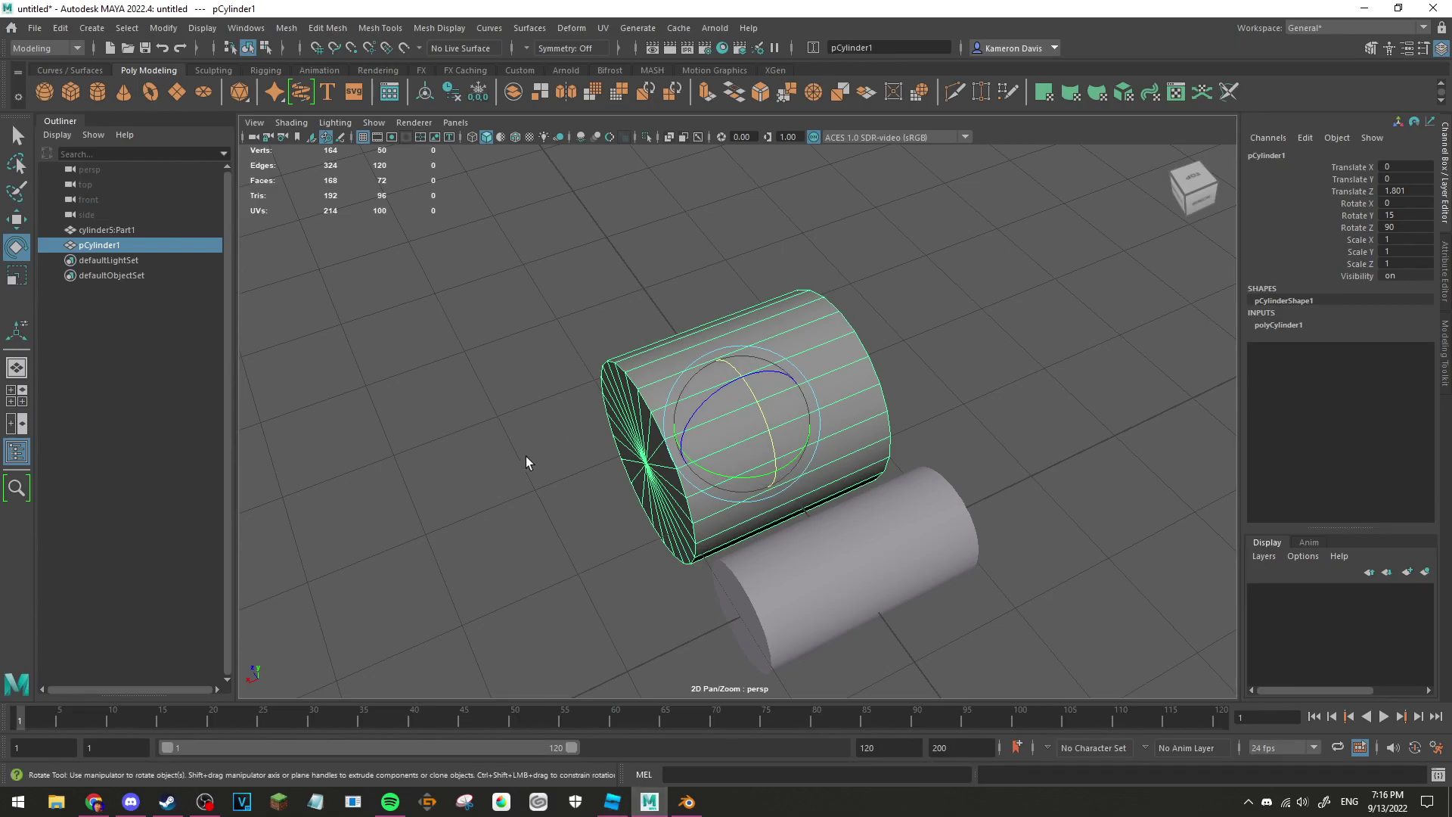
mouse_move(509, 493)
left_mouse_down("alt")
mouse_move(658, 390)
mouse_move(823, 439)
mouse_move(535, 328)
mouse_move(609, 339)
left_mouse_up("alt")
scroll(689, 393, "up", 3)
right_click_drag(609, 338, 529, 333, "alt")
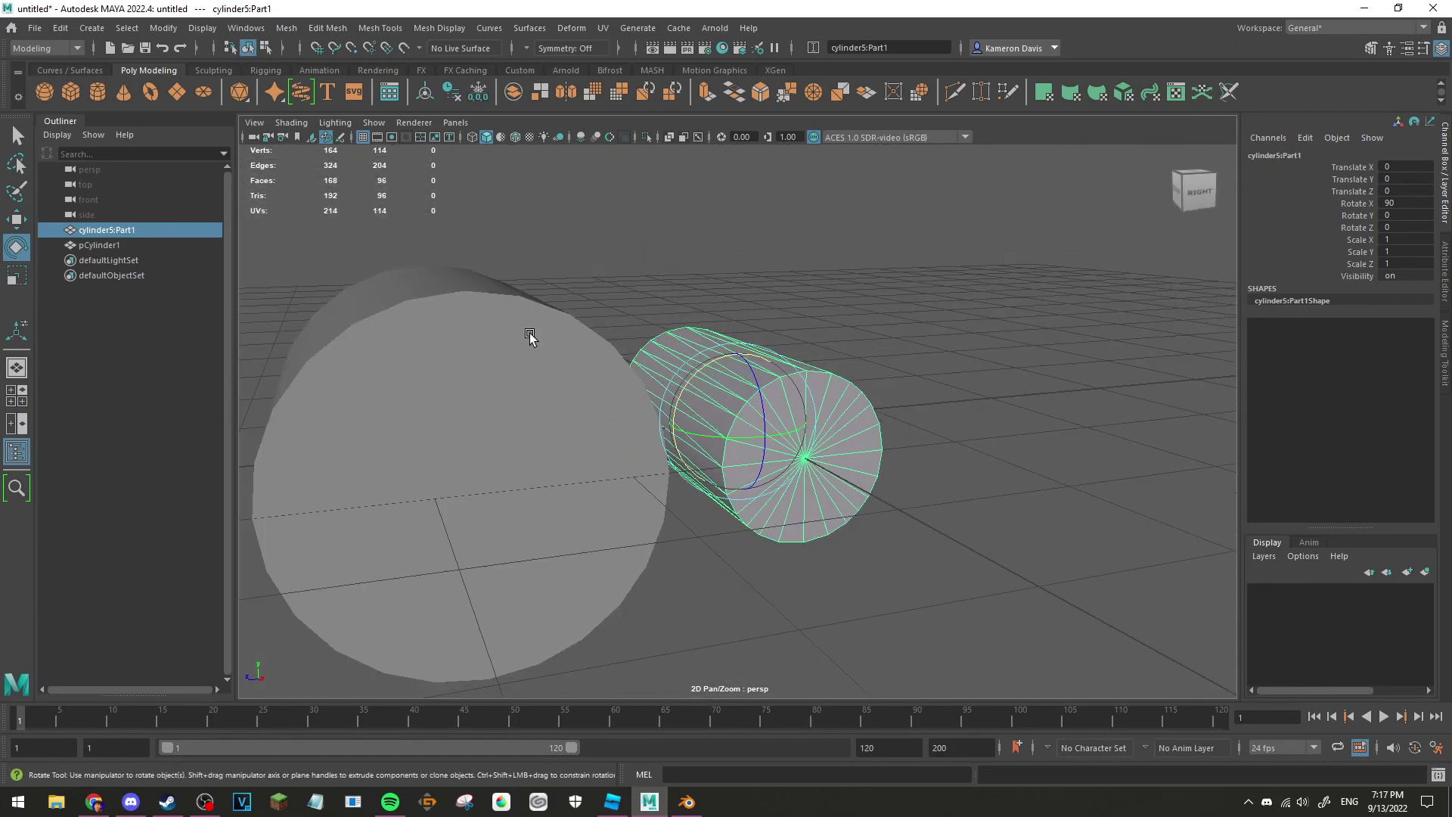
left_click(528, 334)
left_click_drag(755, 347, 597, 334, "alt")
right_click_drag(597, 334, 744, 558, "alt")
mouse_move(743, 558)
left_mouse_down("alt")
mouse_move(601, 542)
mouse_move(752, 578)
mouse_move(590, 493)
mouse_move(615, 412)
mouse_move(728, 409)
left_mouse_up("alt")
Step: Select cylinder5:Part1, then pCylinder1, and show the Modeling Toolkit
left_click(752, 578)
left_click(769, 402)
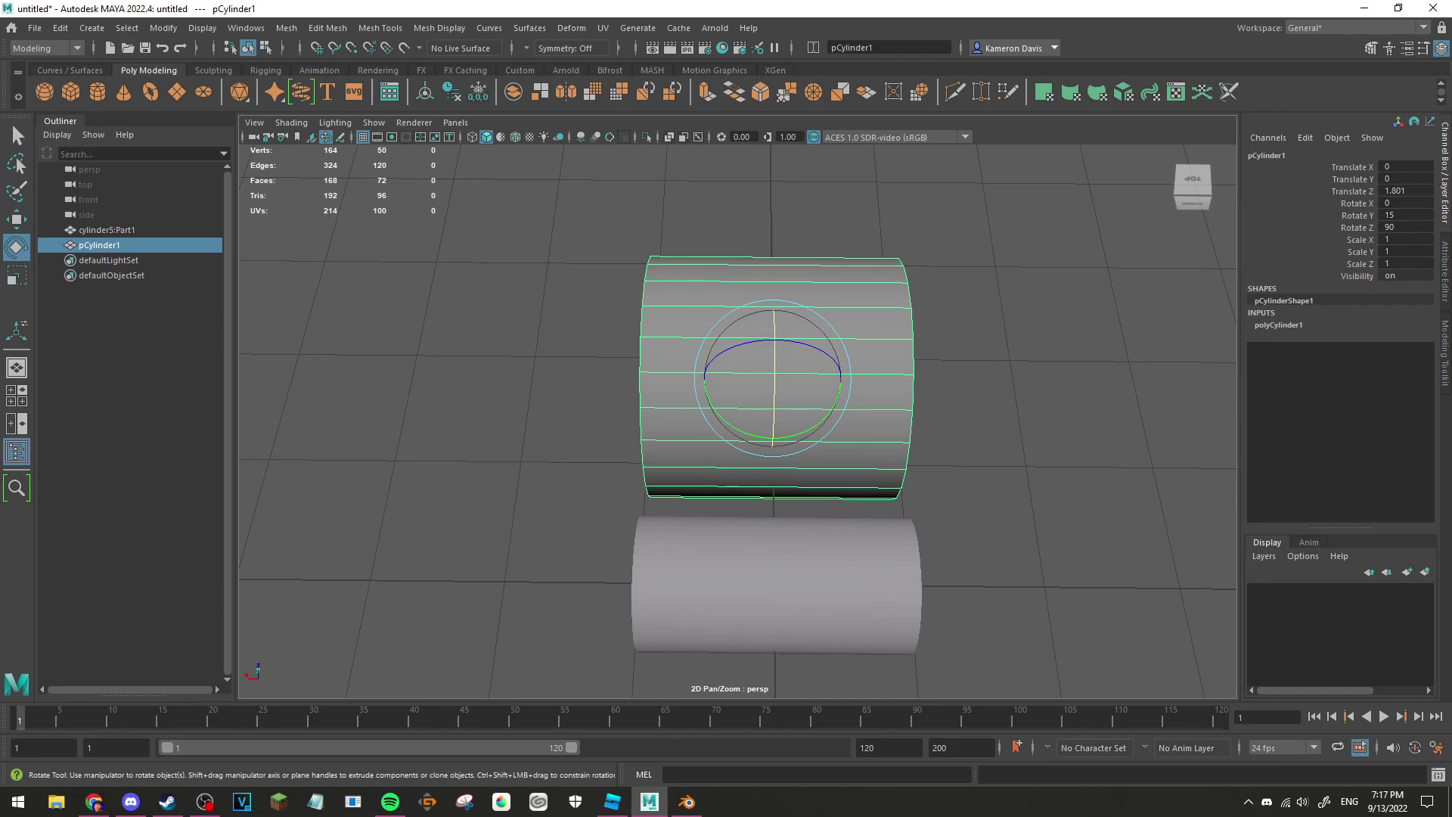
left_click(1439, 350)
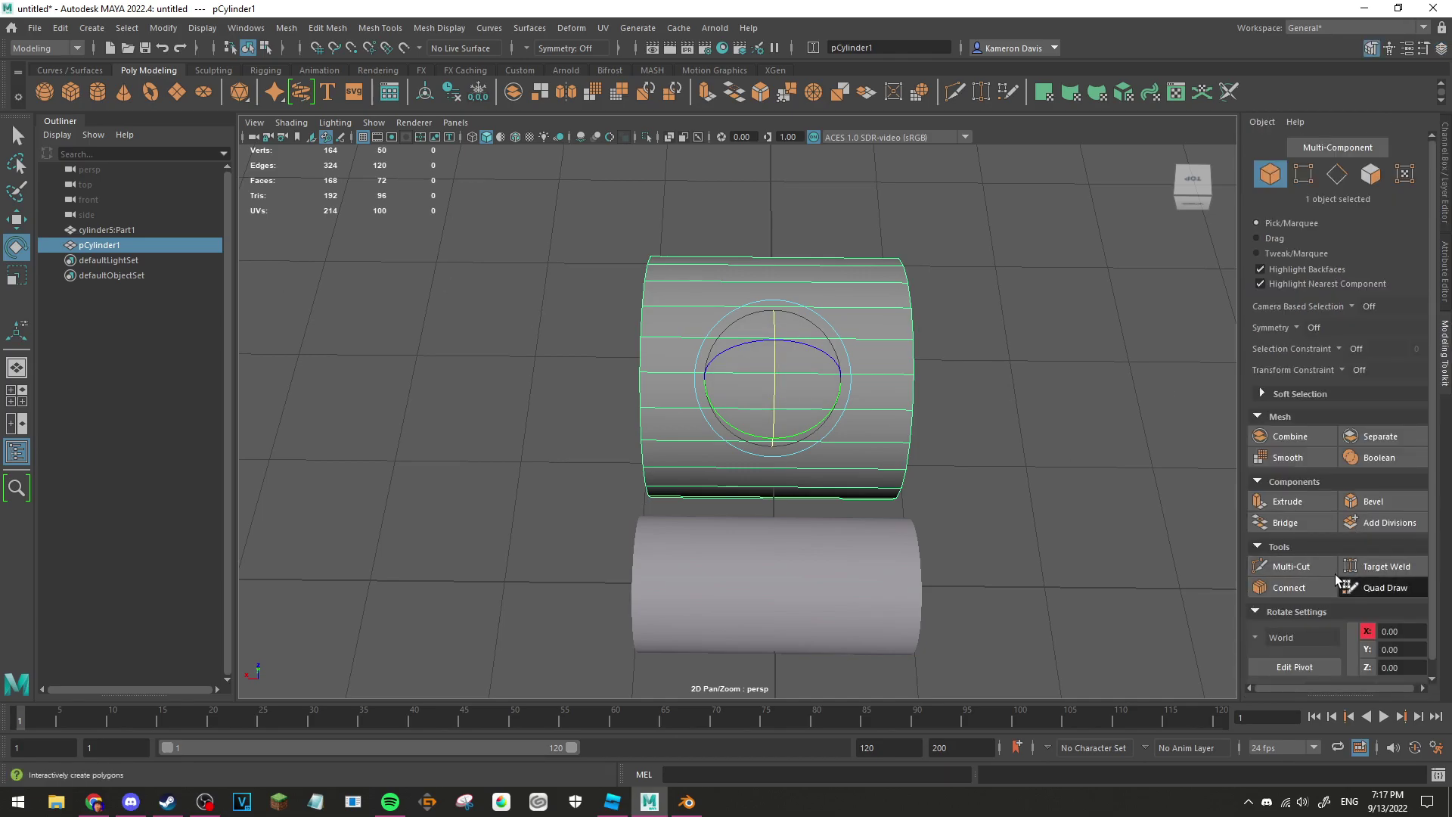
left_click(1279, 563)
left_click(643, 280)
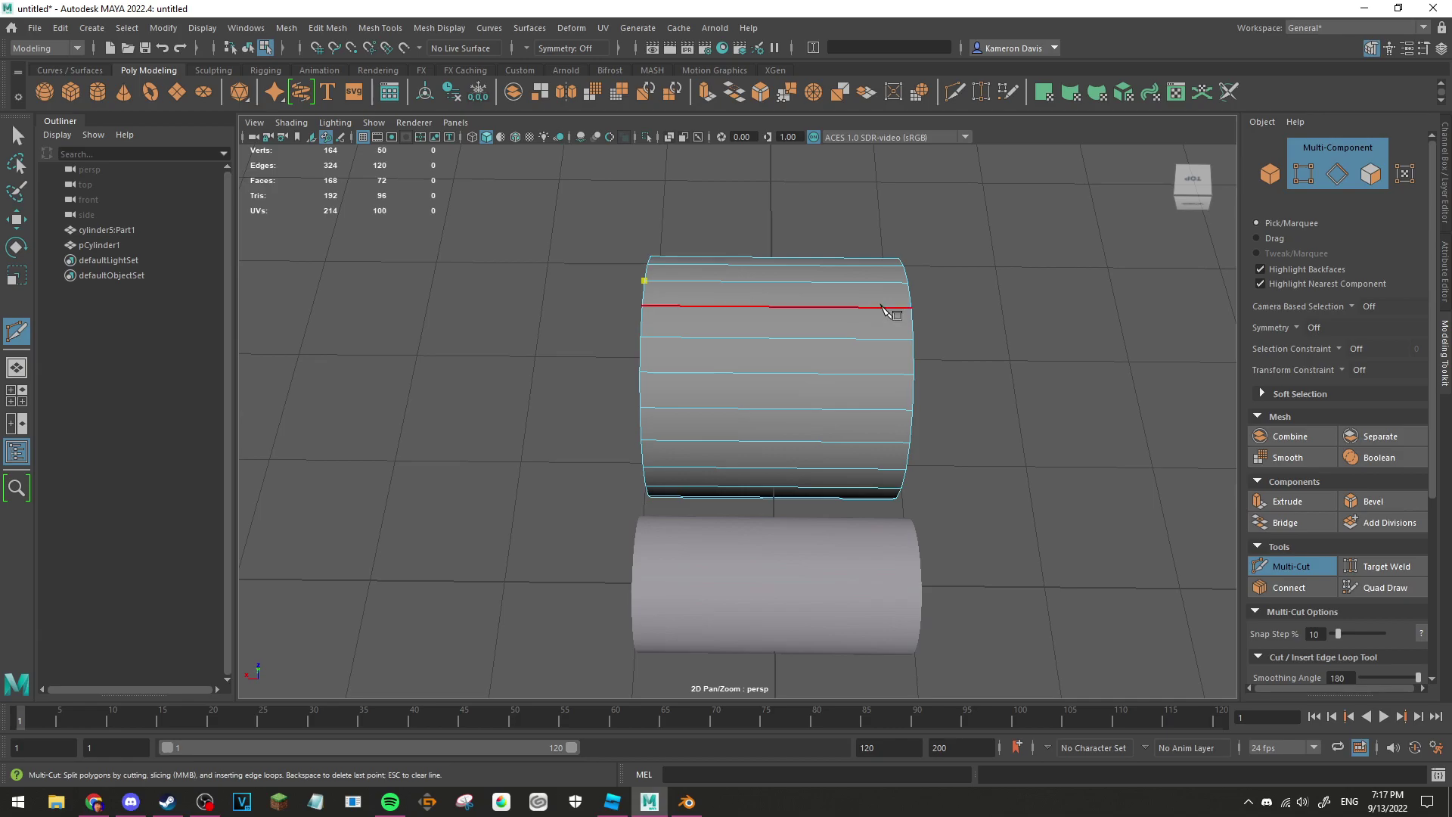
left_click(911, 306)
right_click(1000, 321)
left_click(641, 307)
left_click(913, 338)
right_click(1057, 347)
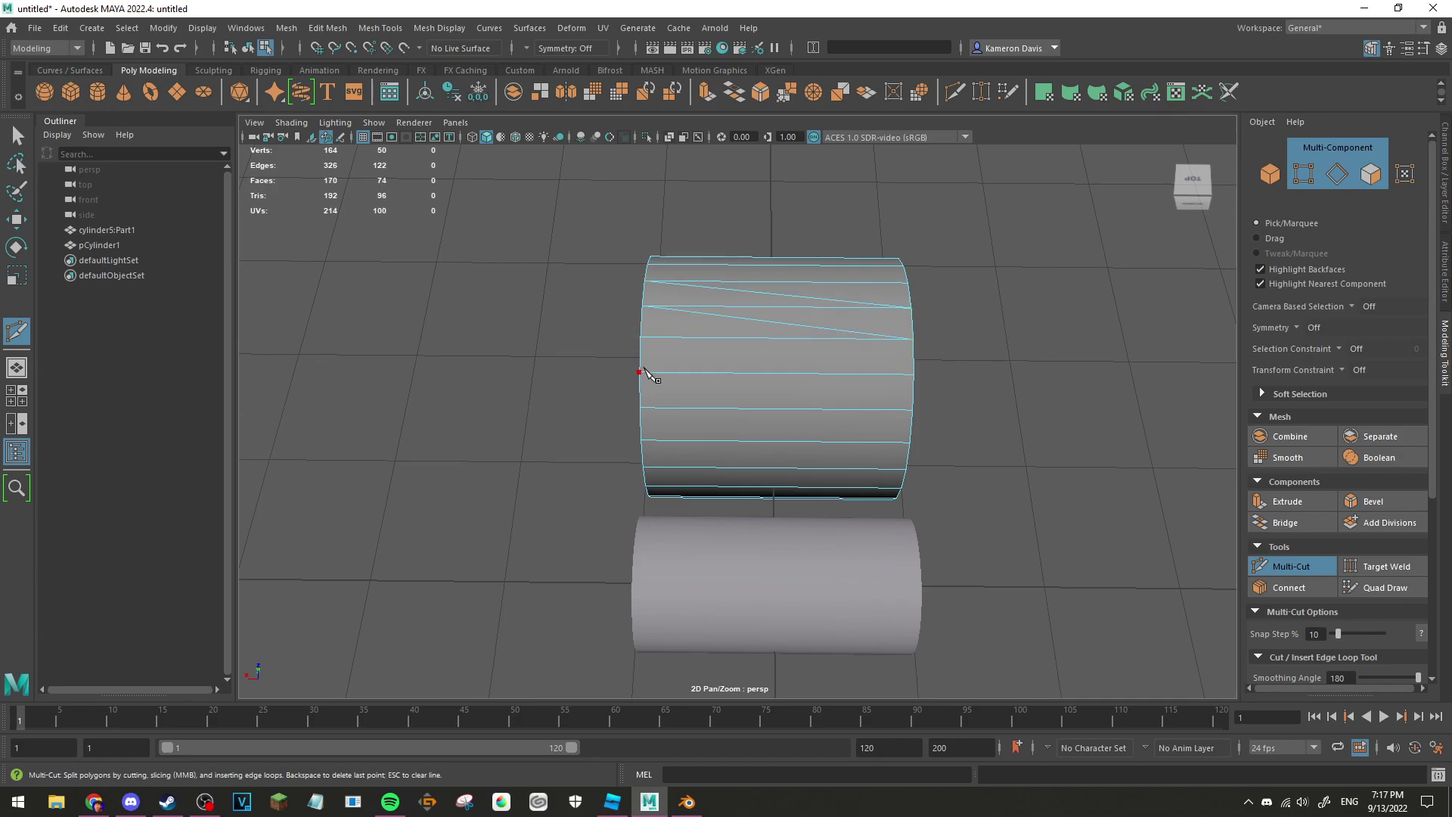
left_click(642, 336)
left_click(912, 373)
right_click(915, 375)
left_click(641, 372)
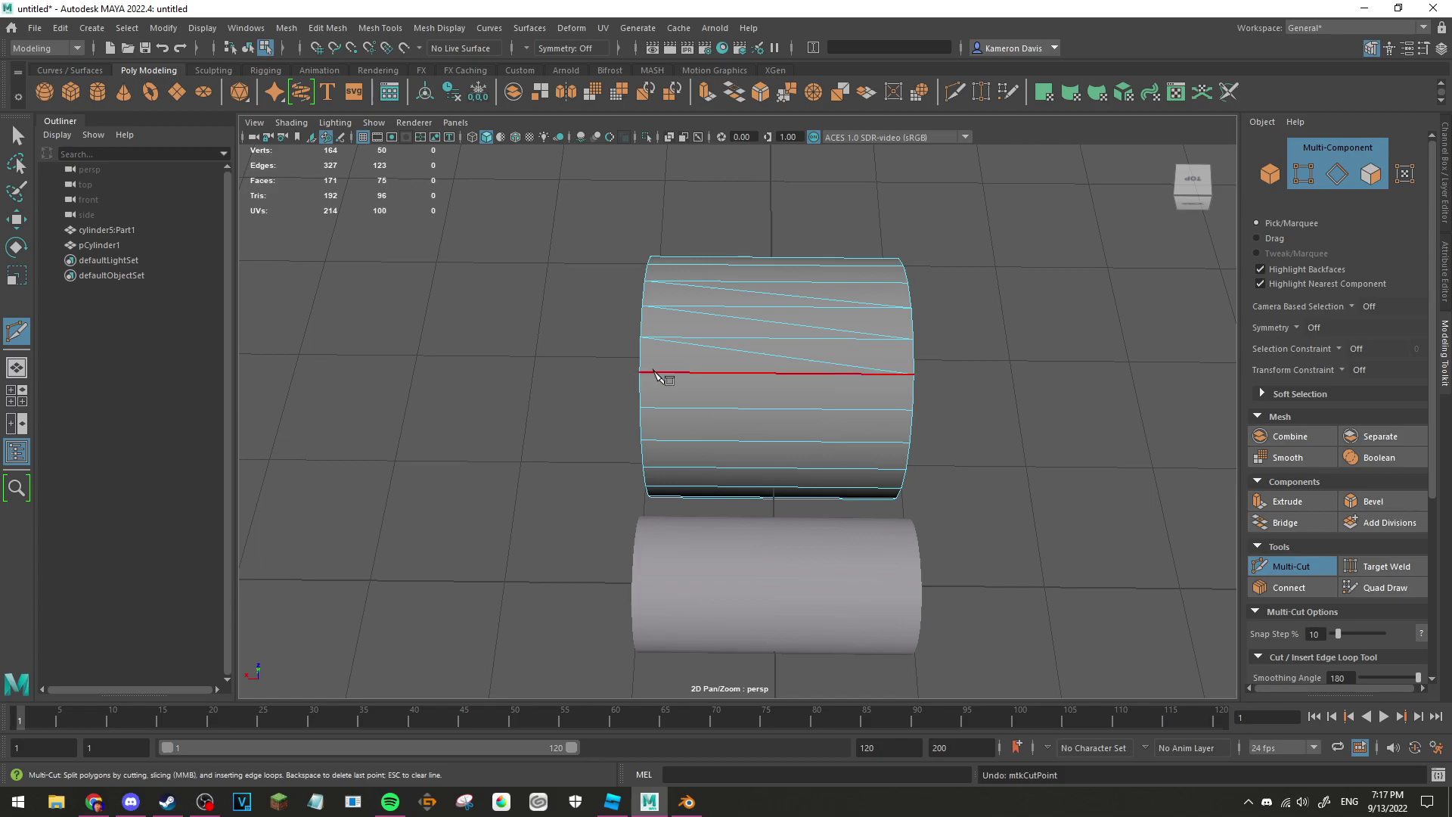
left_click(912, 409)
right_click(1078, 411)
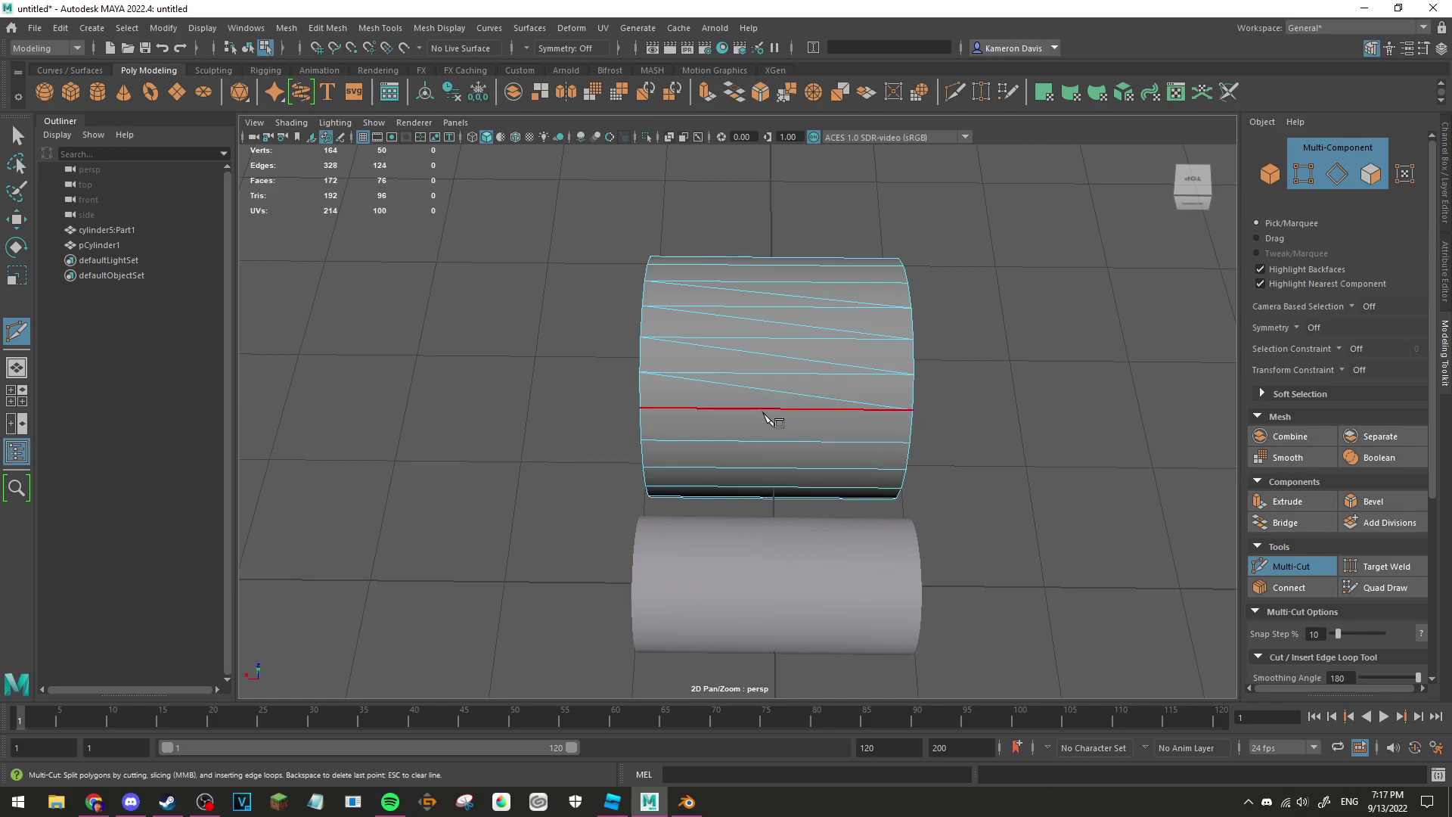
key("ctrl+z")
key("ctrl+z")
key("ctrl+z")
key("ctrl+z")
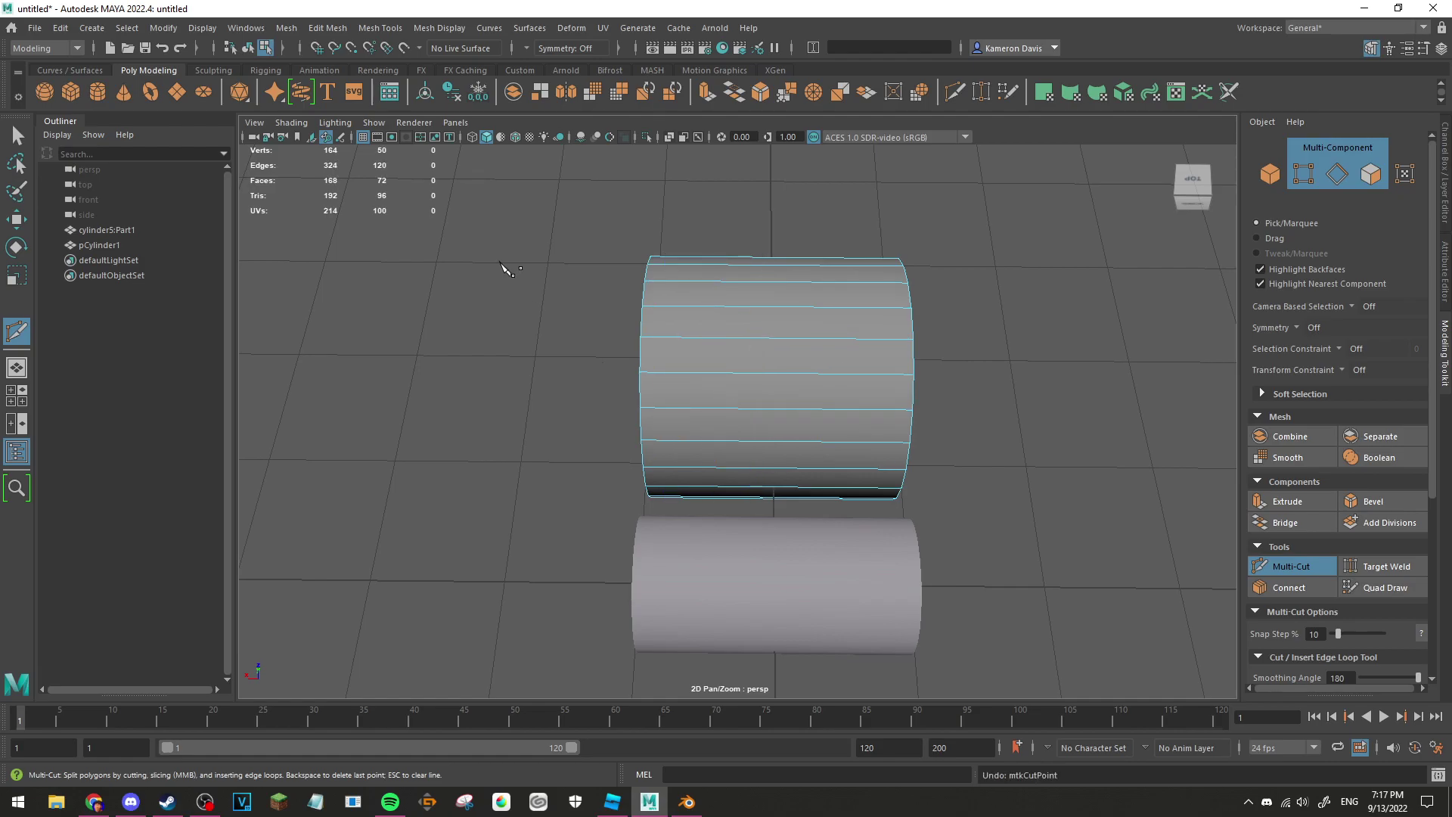
Step: Select the small Part and turn it -90° on Z with the F3X Rotate tool
left_click(613, 801)
left_click(707, 433)
scroll(654, 386, "down", 5)
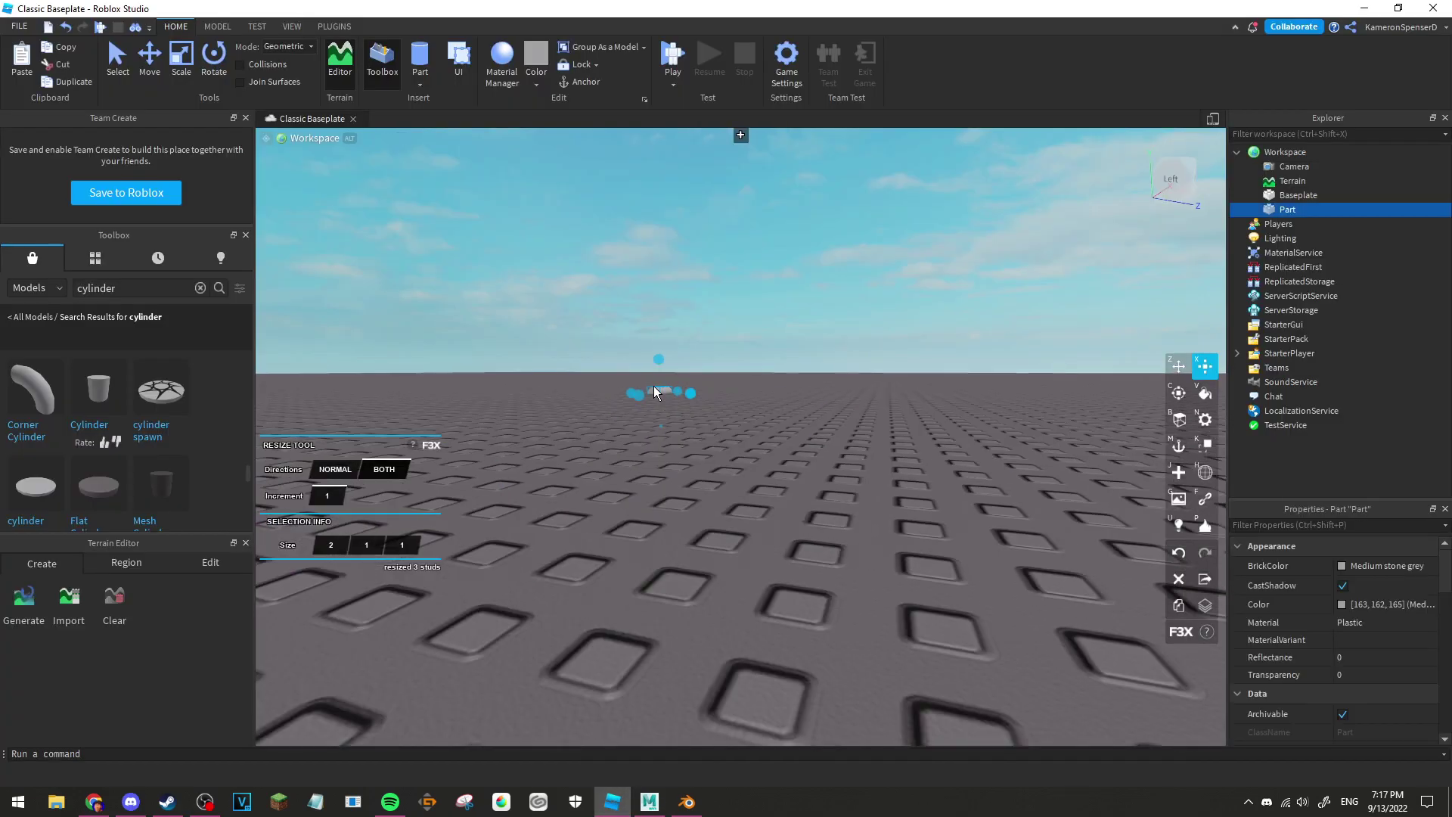
scroll(628, 369, "up", 5)
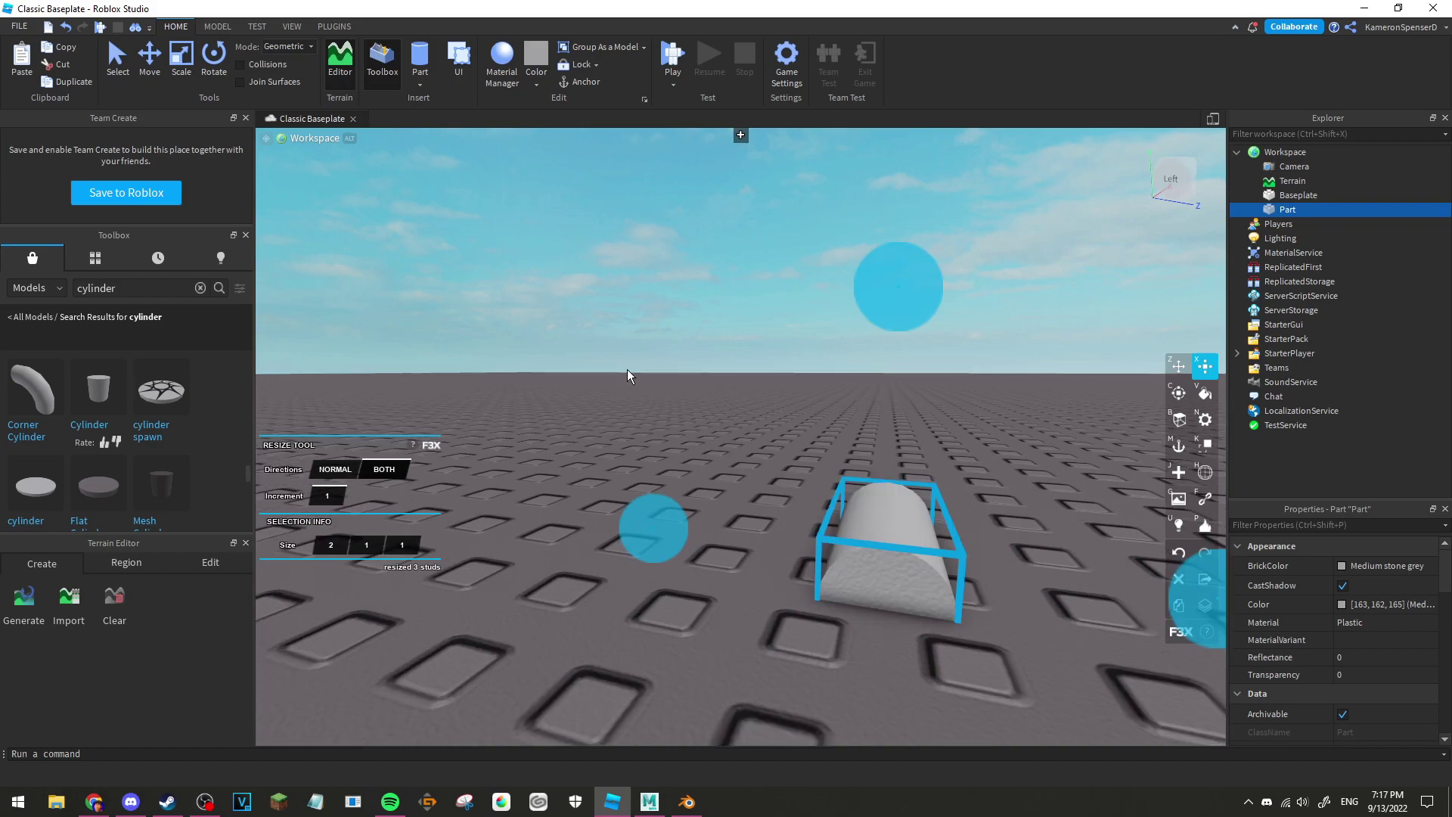
scroll(780, 400, "down", 5)
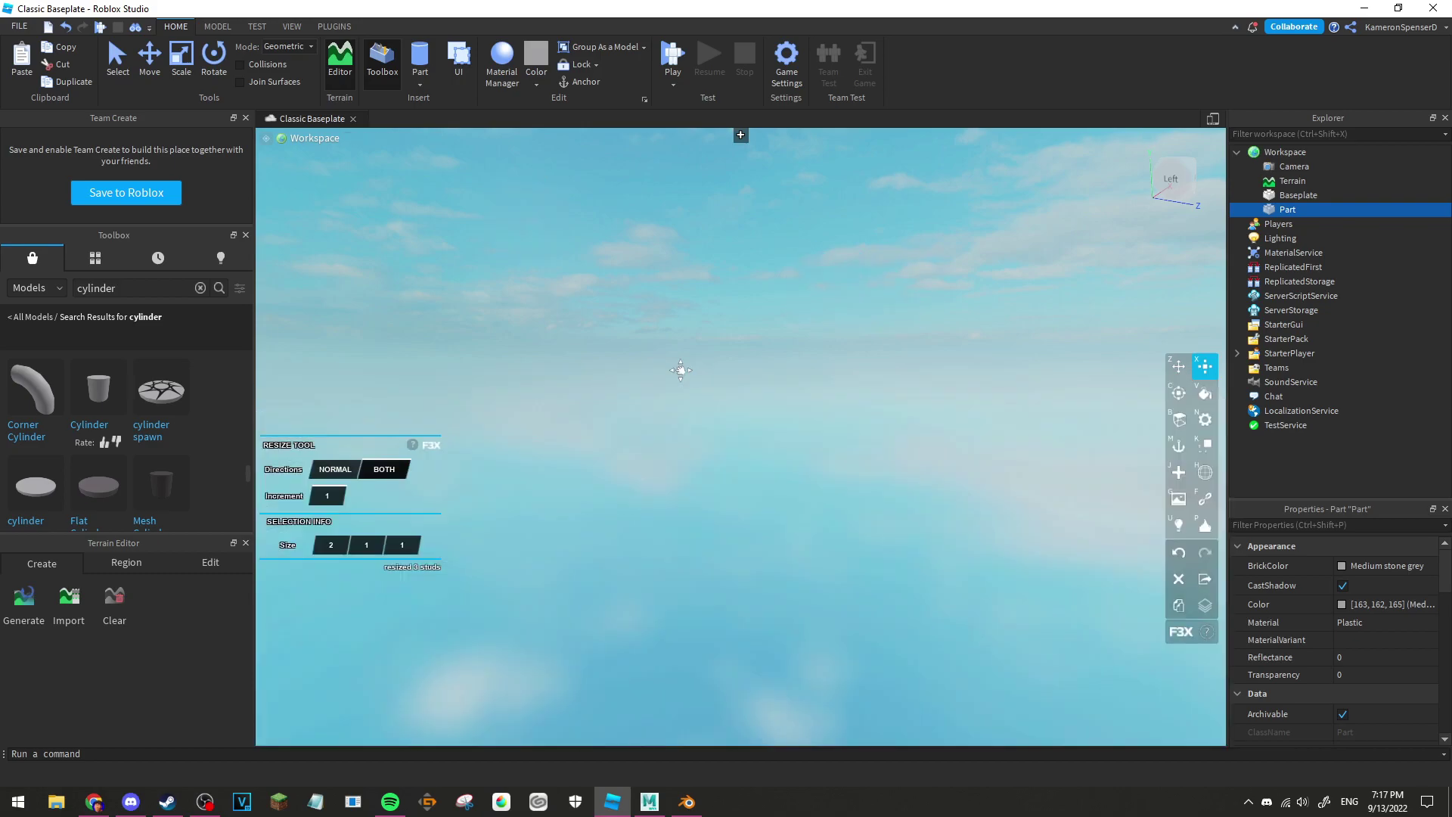
middle_click_drag(708, 396, 718, 418)
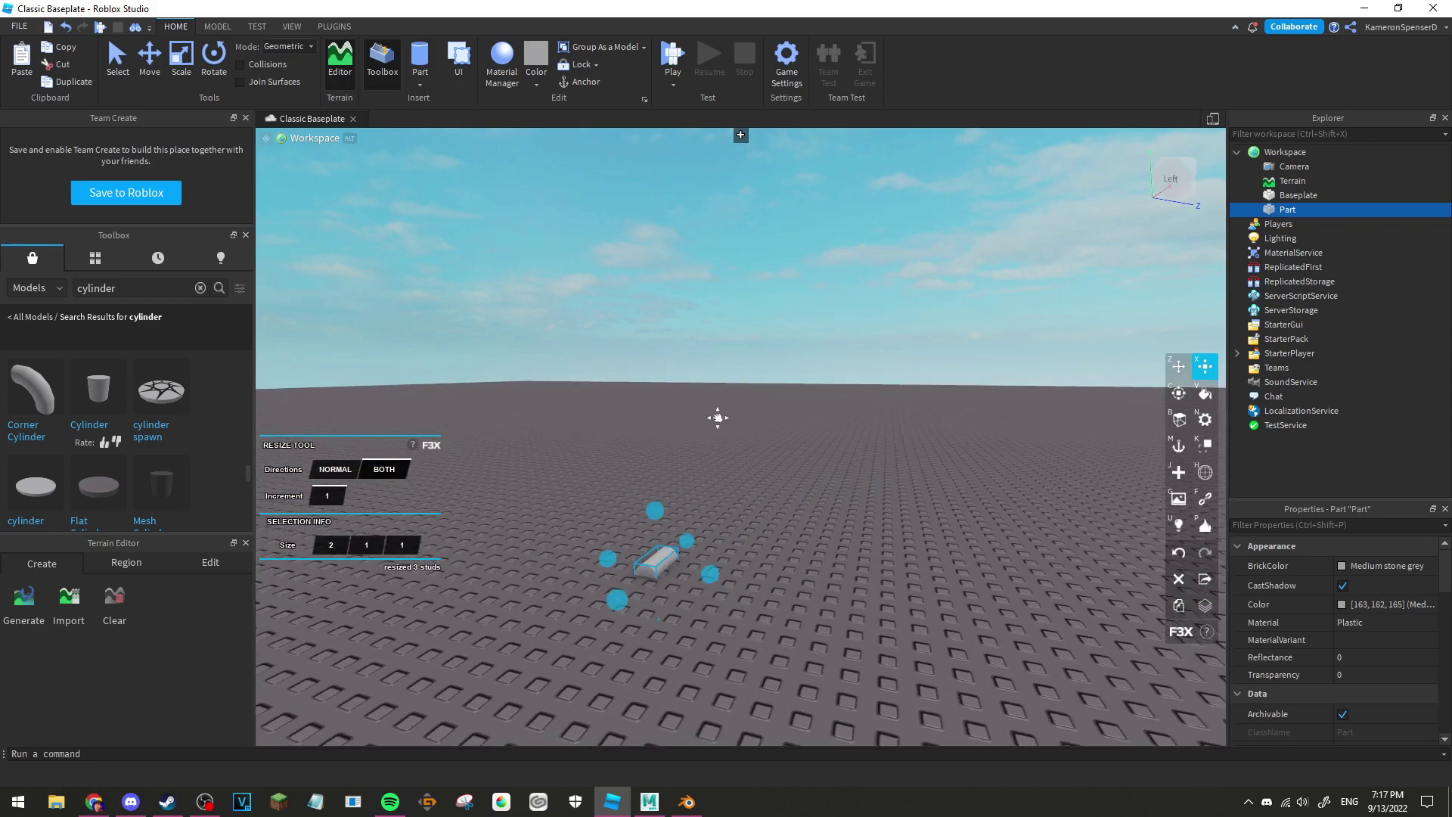
right_click_drag(873, 486, 753, 375)
key("c")
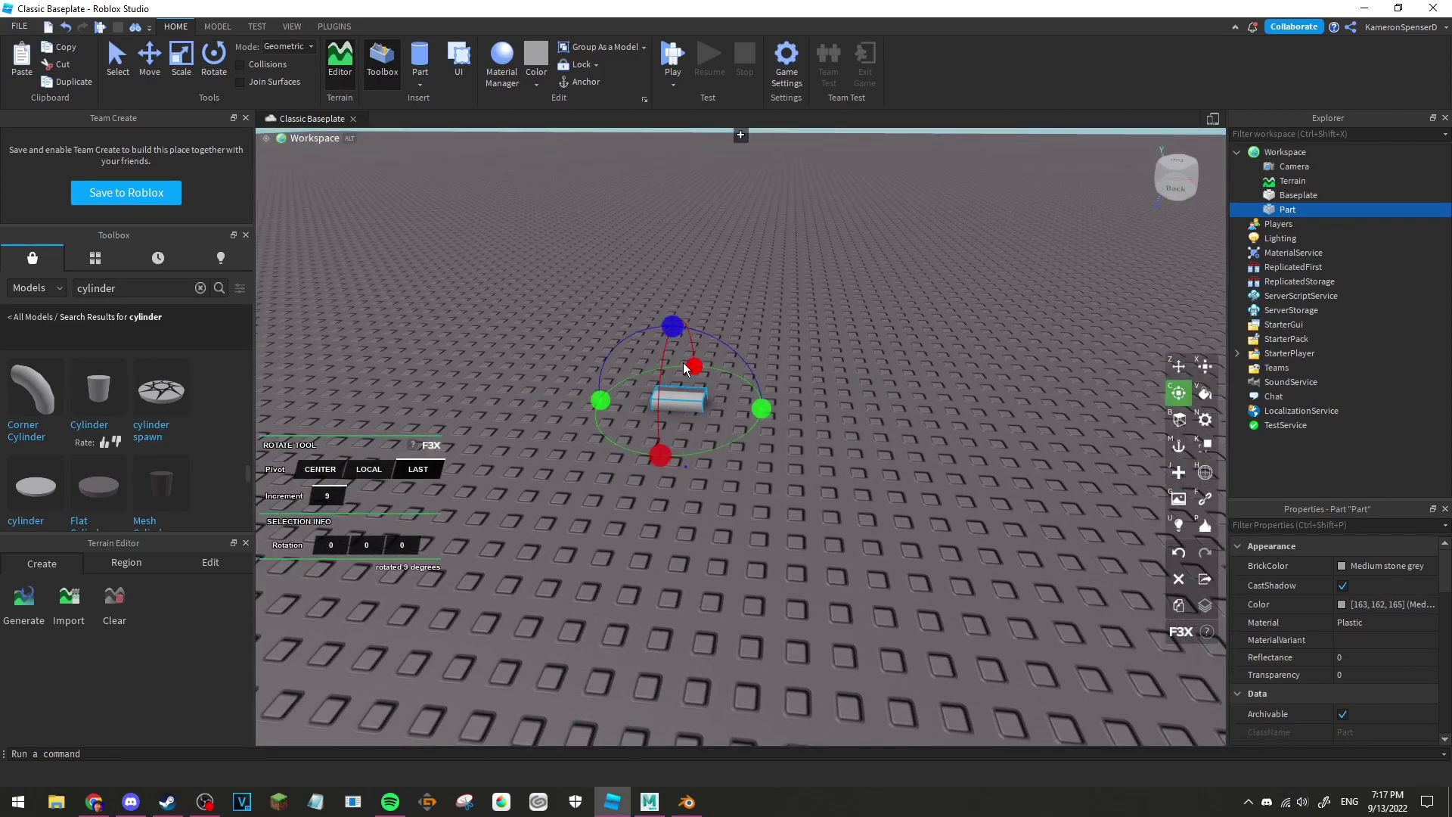
left_click_drag(669, 328, 752, 417)
right_click_drag(642, 403, 647, 429)
scroll(646, 425, "up", 2)
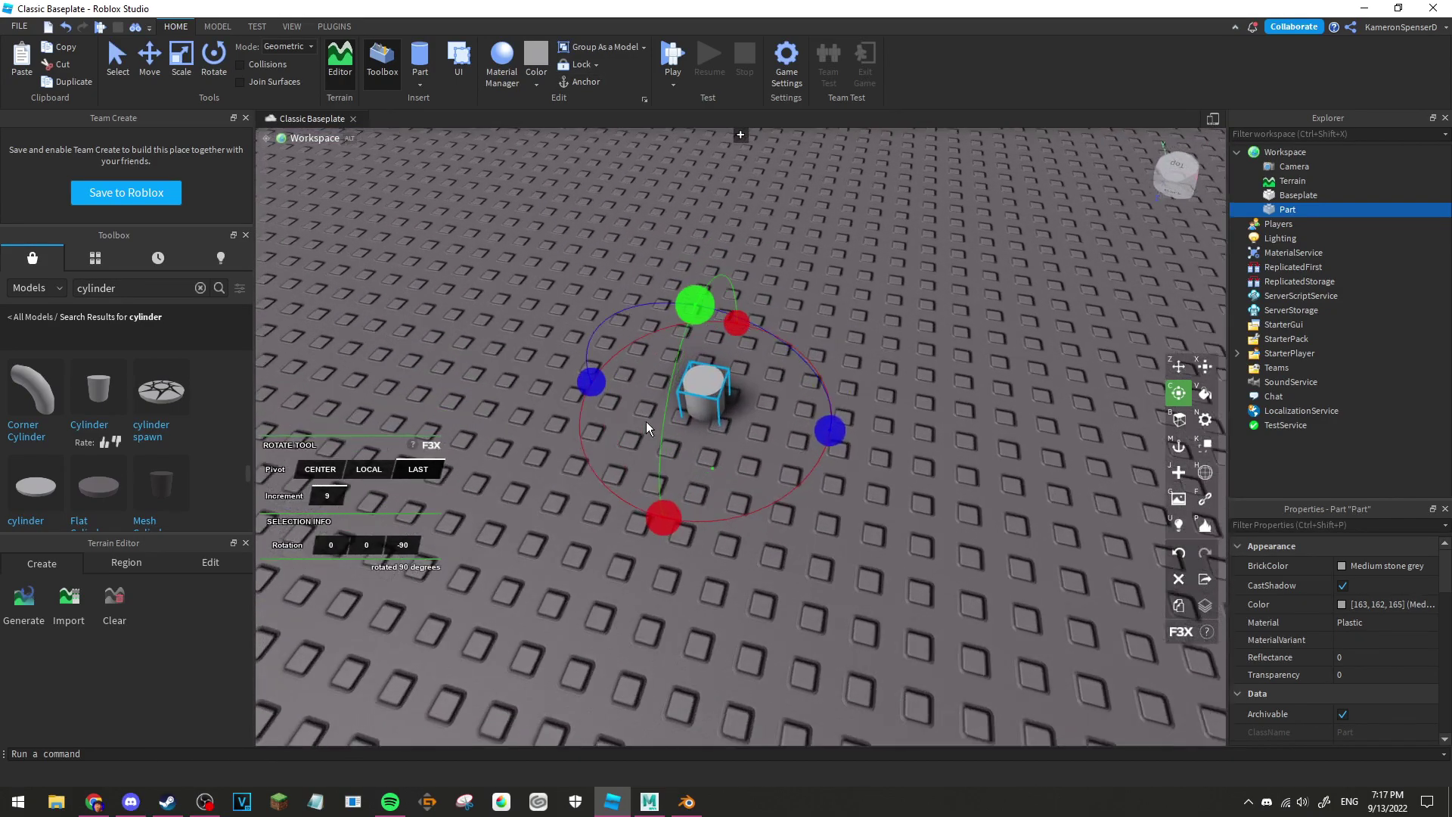
scroll(646, 426, "up", 3)
scroll(646, 426, "down", 1)
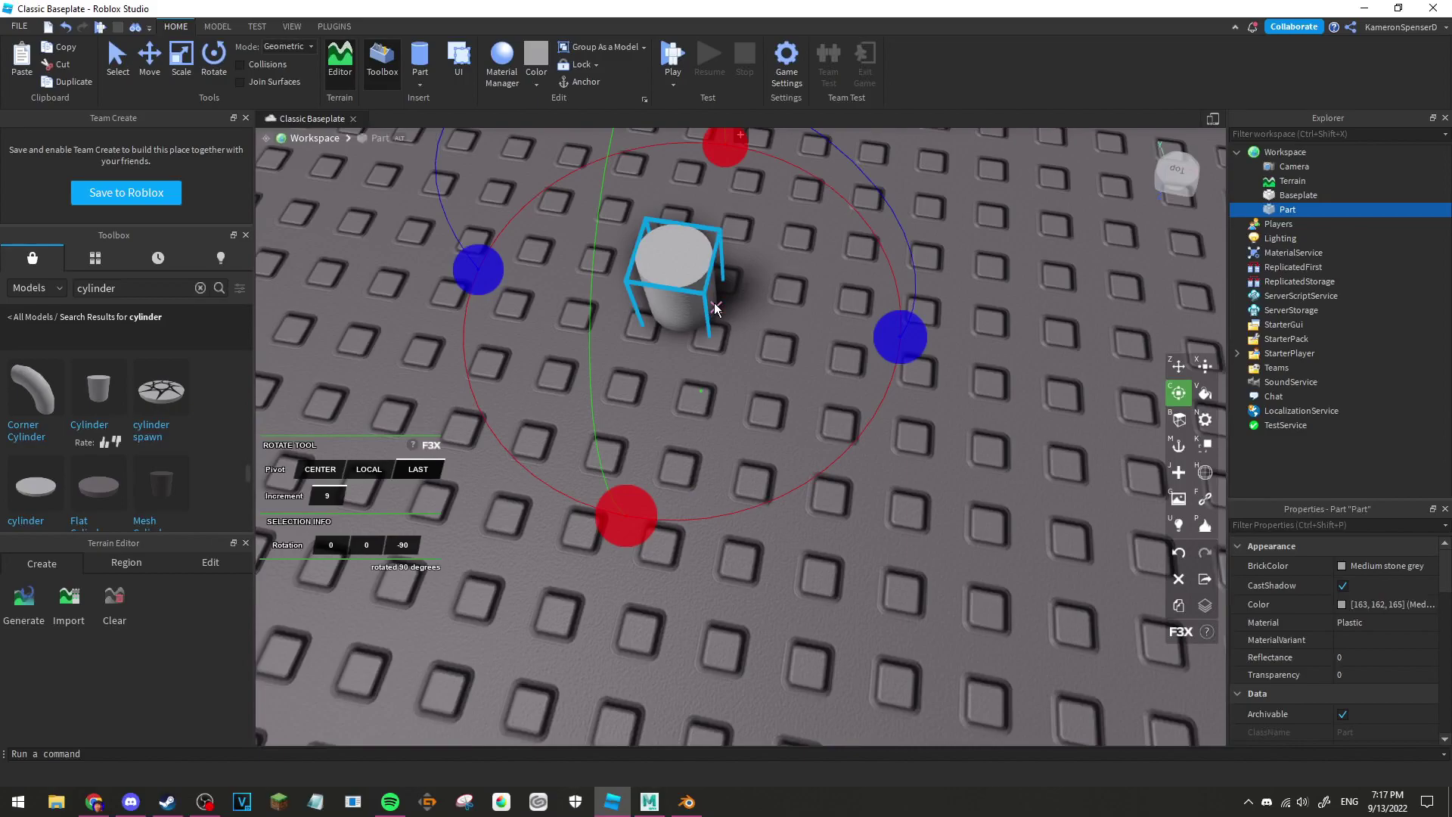
scroll(715, 308, "down", 2)
Step: Resize the Part into a flat 2×19×19 disc and view it from above
key("z")
scroll(796, 315, "down", 5)
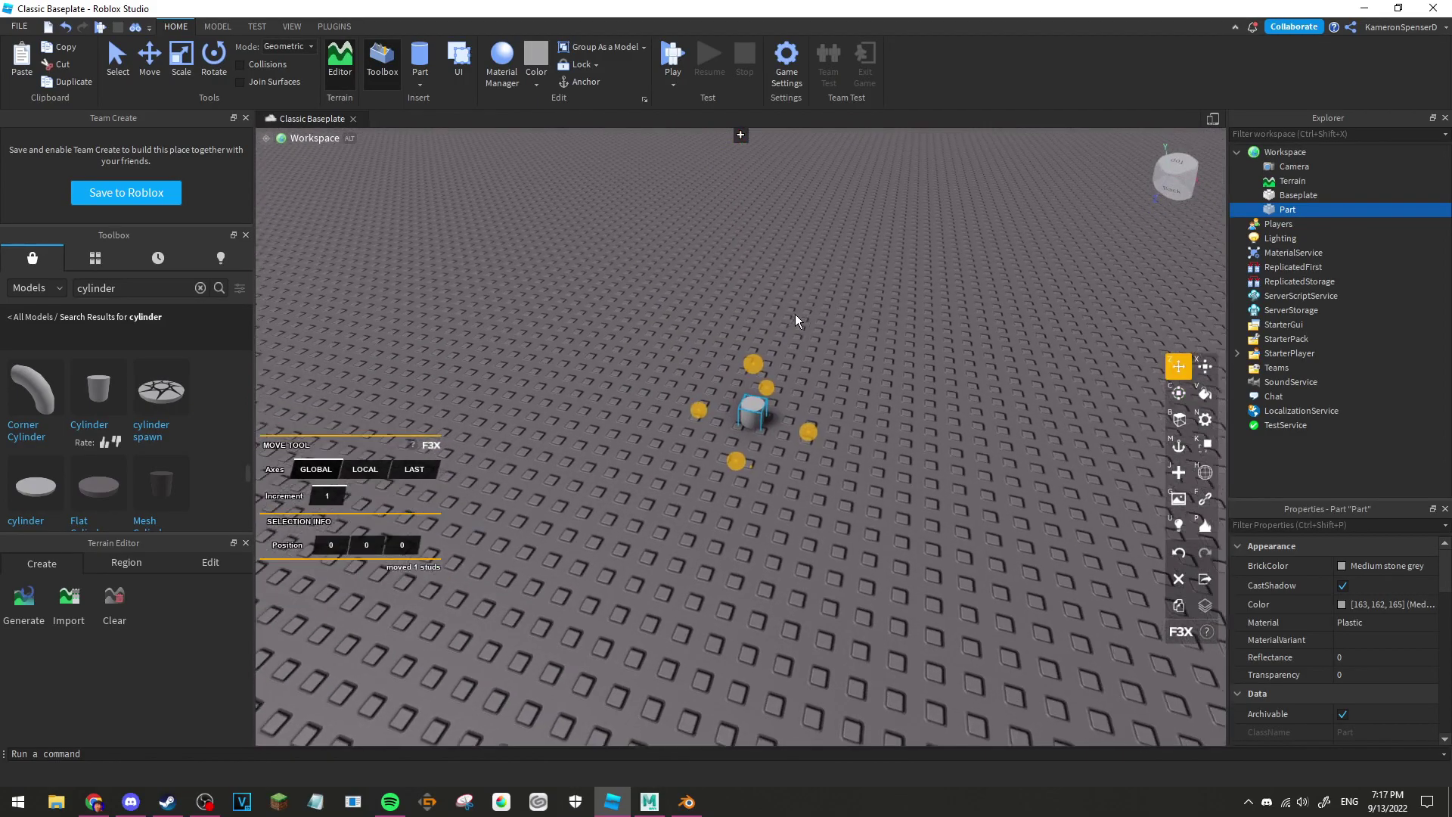
scroll(795, 314, "up", 5)
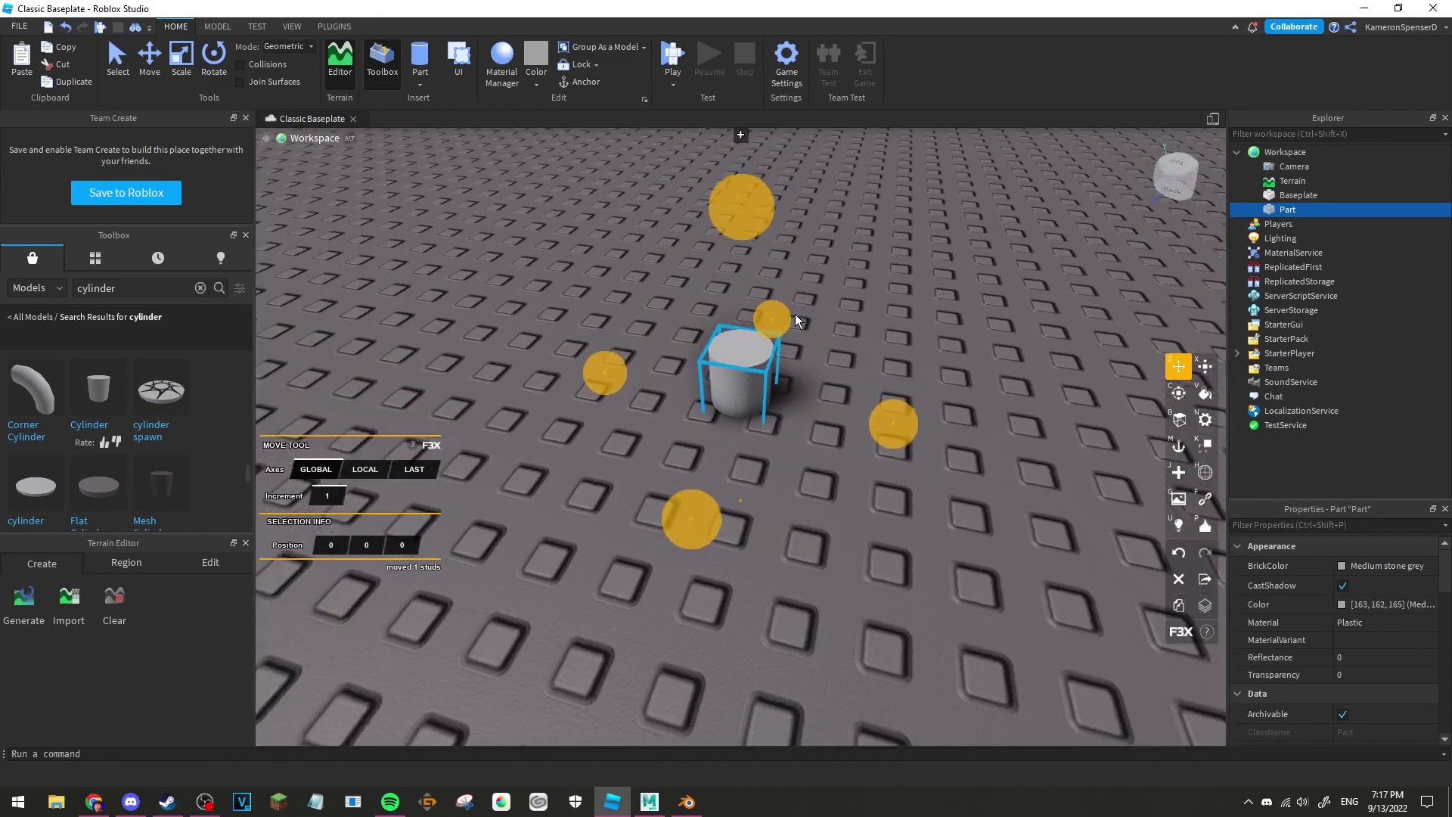
key("x")
mouse_move(859, 375)
left_mouse_down()
mouse_move(927, 402)
mouse_move(1061, 399)
left_mouse_up()
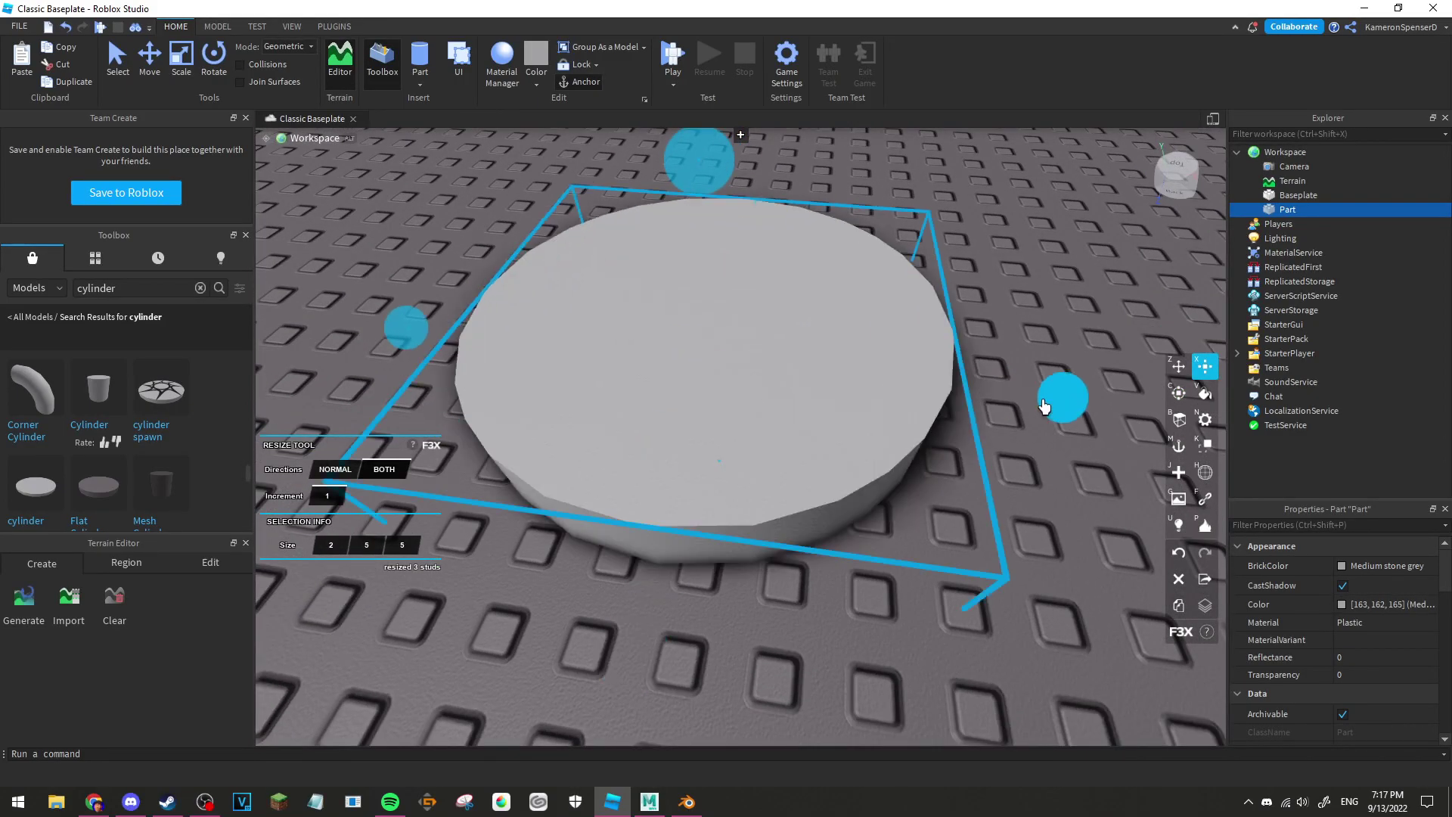
scroll(1014, 381, "down", 2)
scroll(925, 385, "down", 1)
scroll(983, 390, "up", 1)
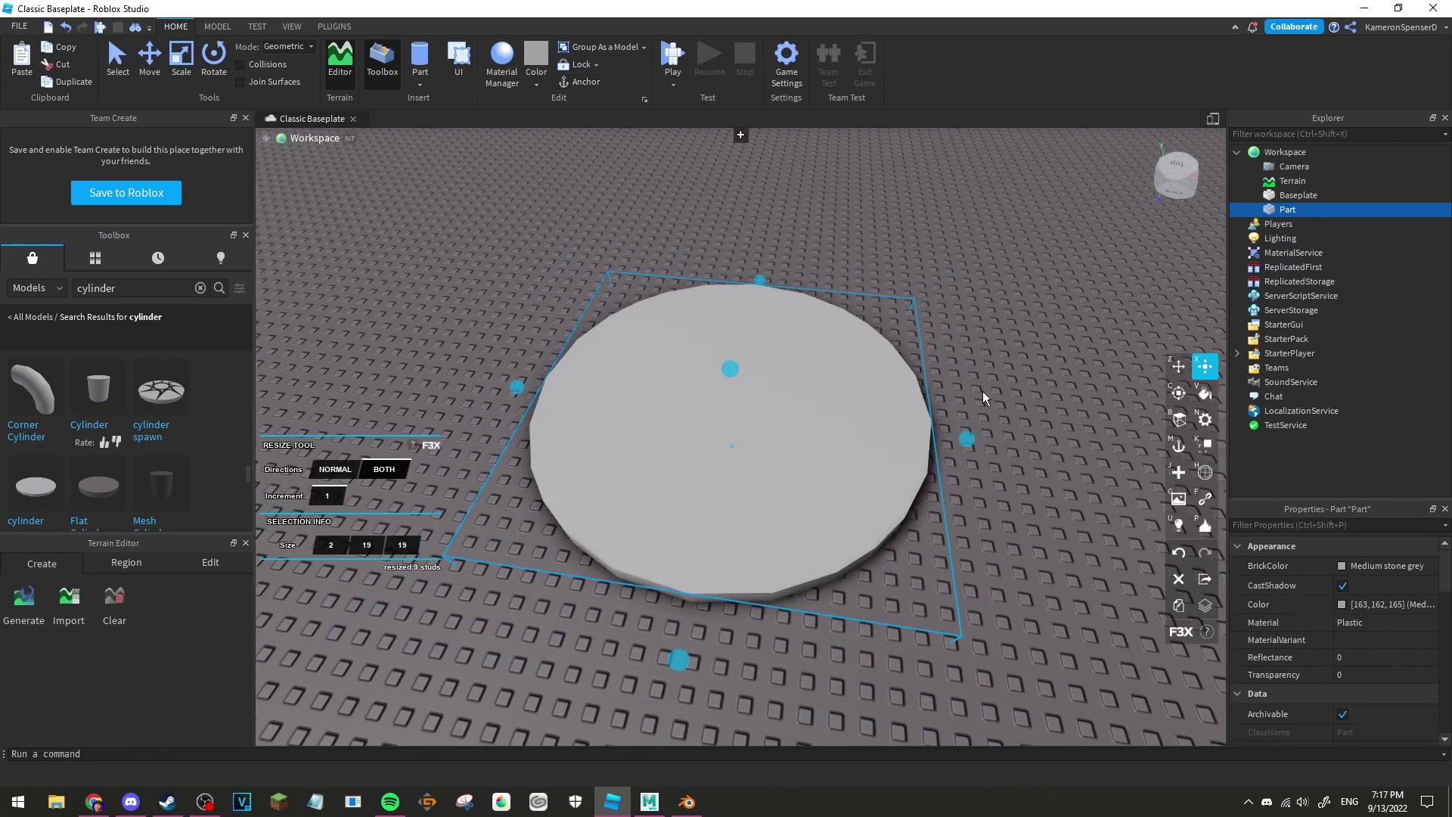
right_click_drag(983, 392, 950, 295)
scroll(948, 294, "down", 1)
scroll(949, 294, "up", 1)
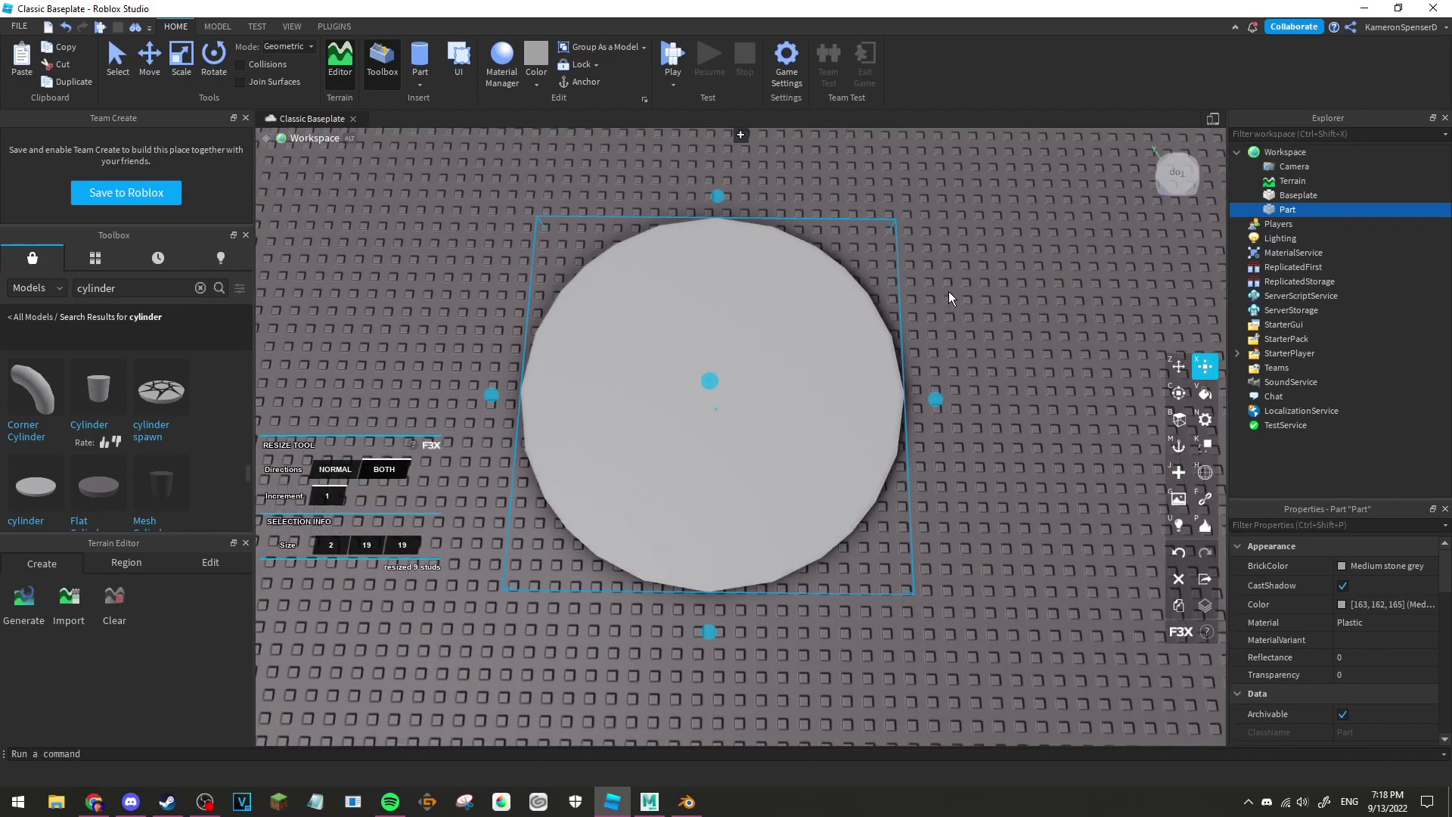
Step: Convert the 19-stud disc into a Union with the solid modeling tools
left_click(811, 258)
left_click(218, 26)
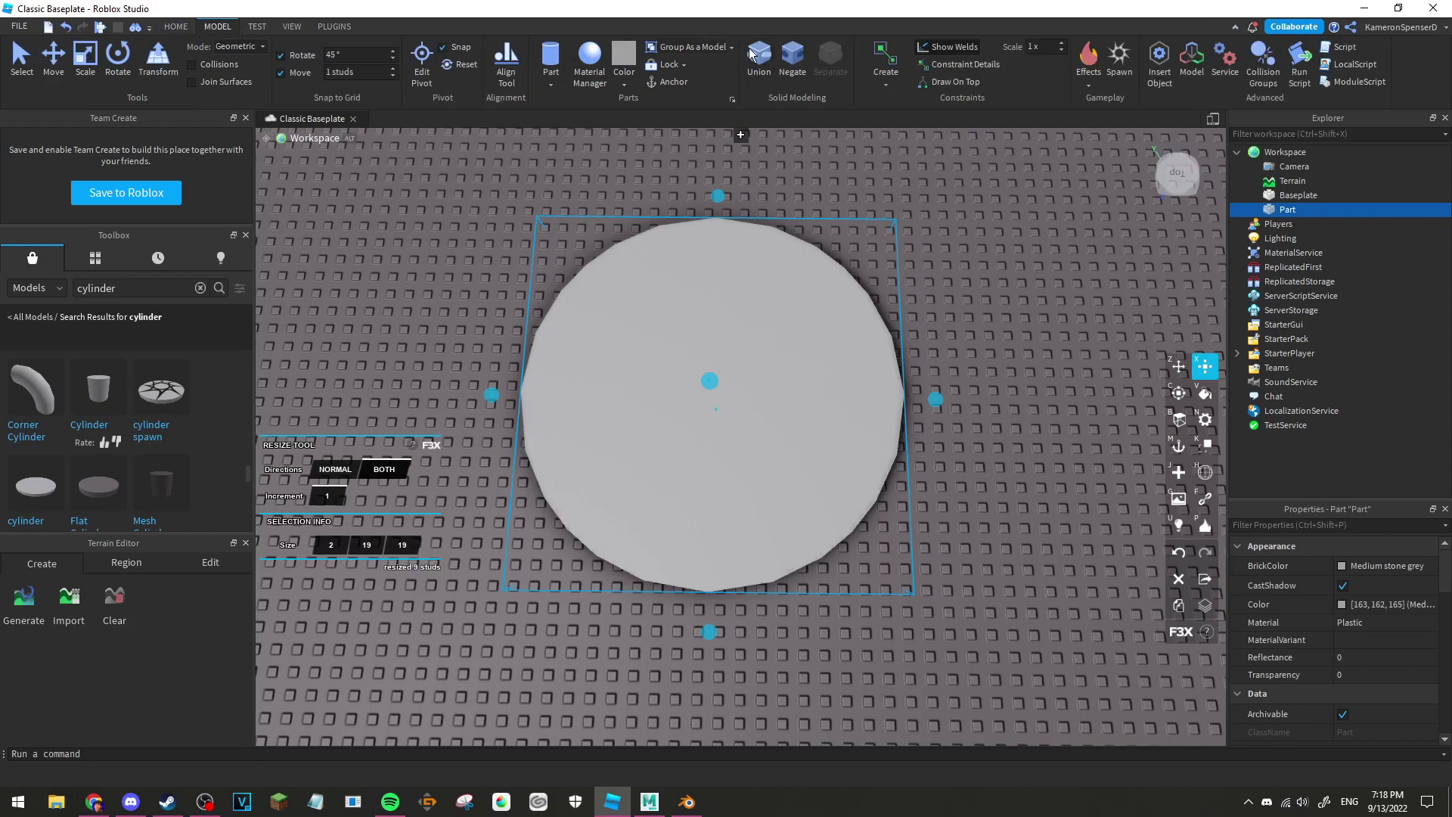
left_click(758, 59)
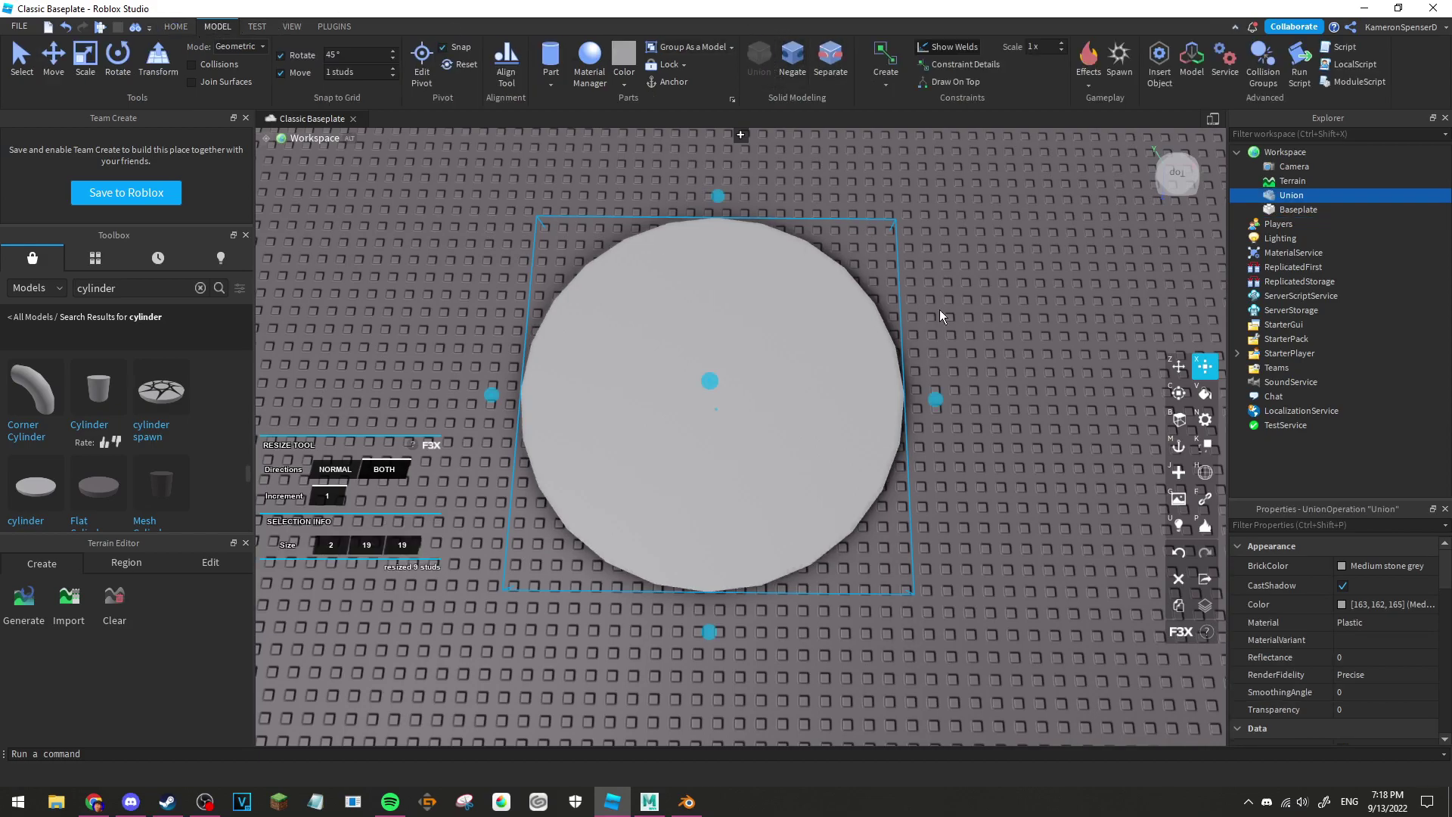
left_click(898, 187)
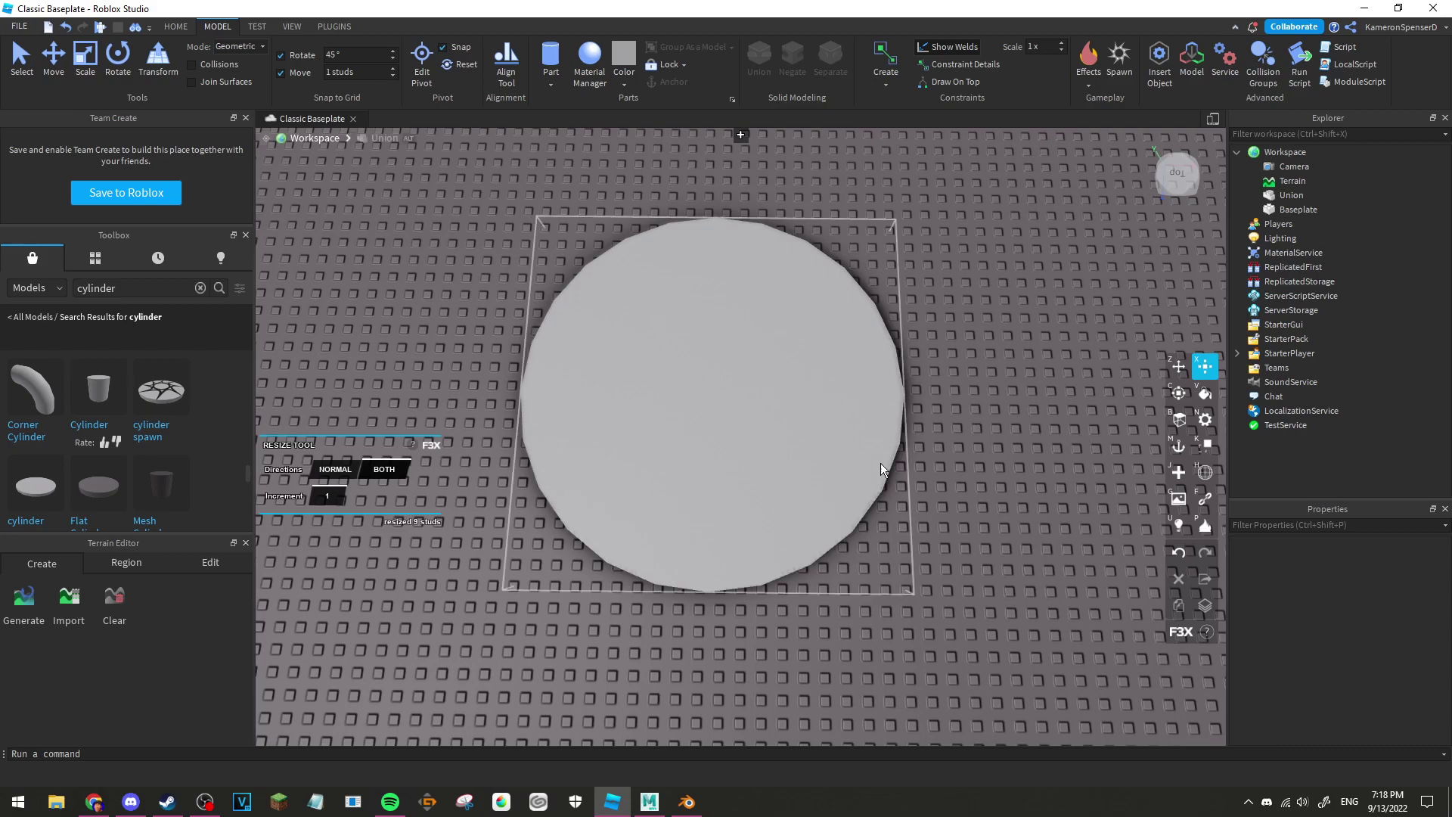
Step: Reselect the Union and separate it back into a plain Part with Ctrl+Shift+U
right_click(743, 369)
left_click(568, 402)
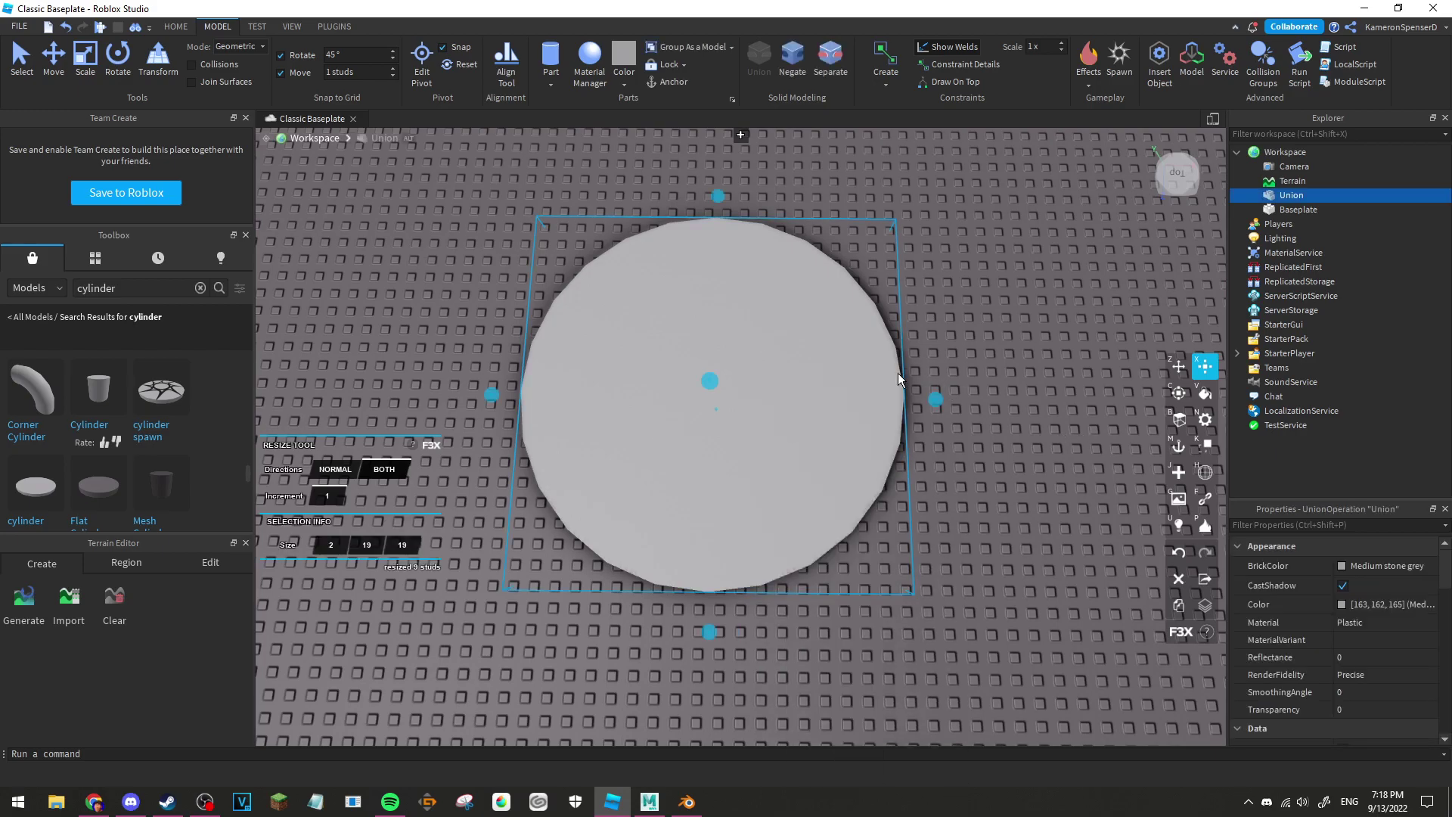
left_click(943, 381)
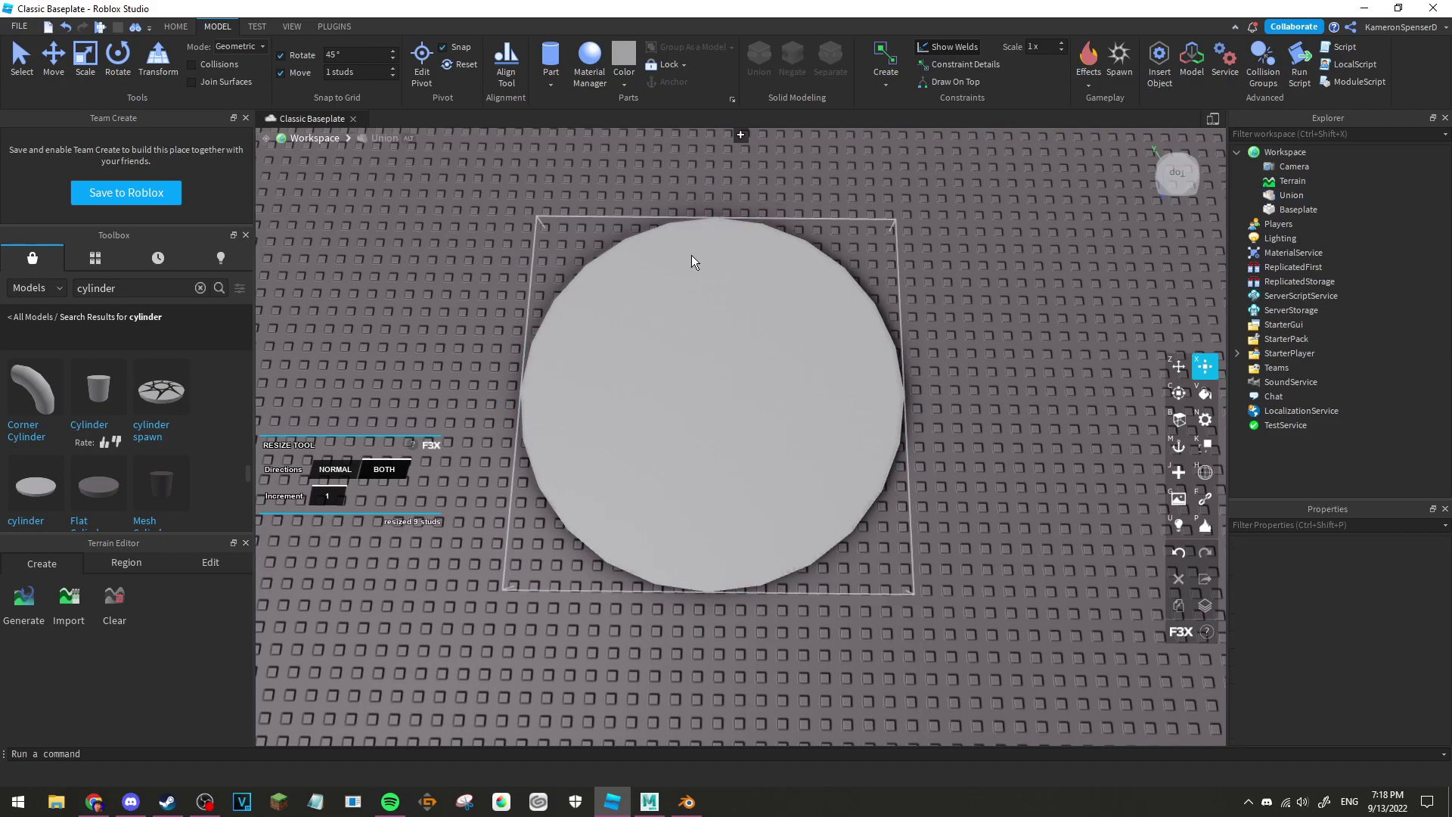
left_click(791, 383)
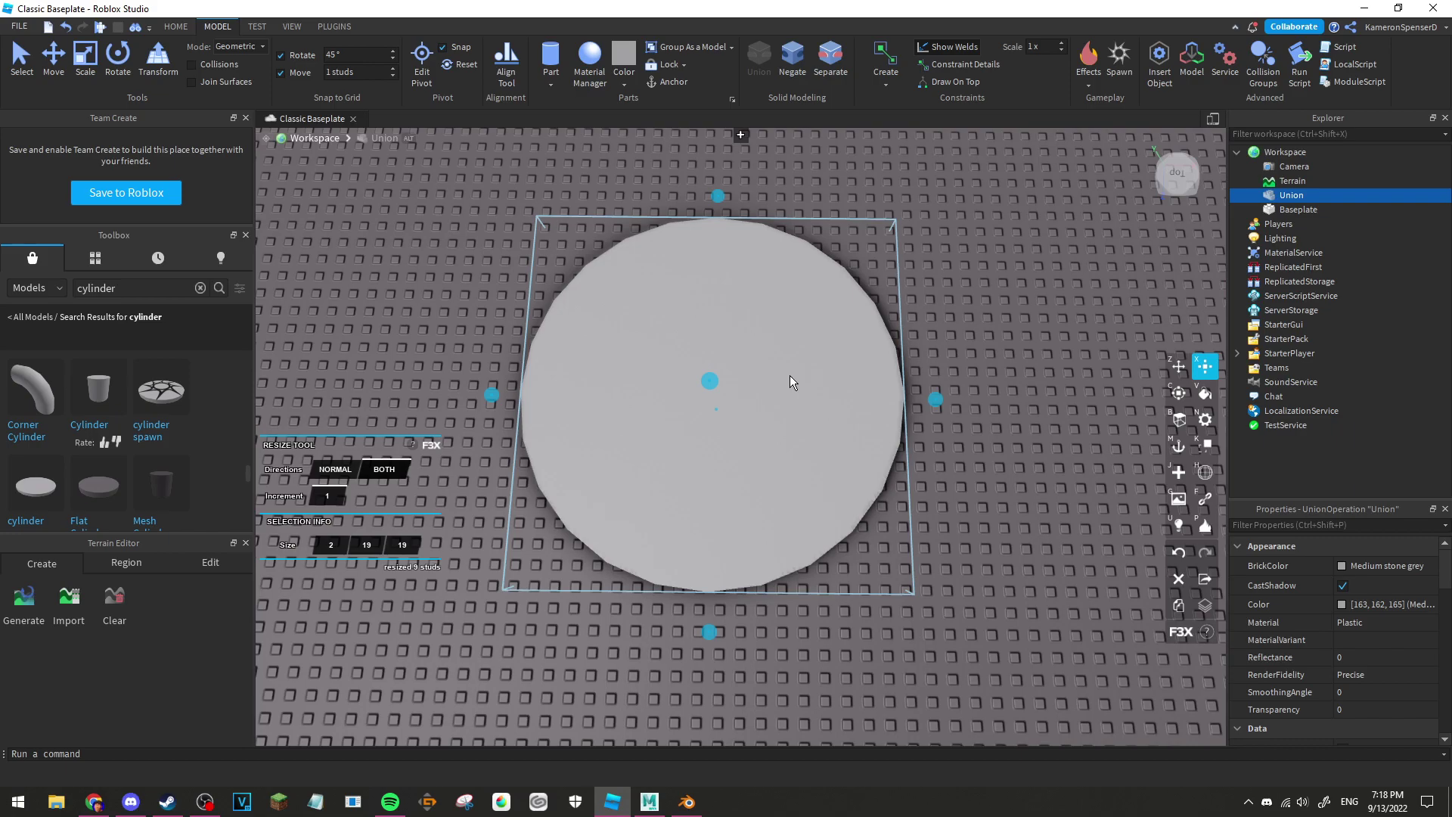
key("ctrl+shift+u")
Step: Duplicate the disc and resize the copy to 11 studs wide and 12 studs tall
left_click(1088, 371)
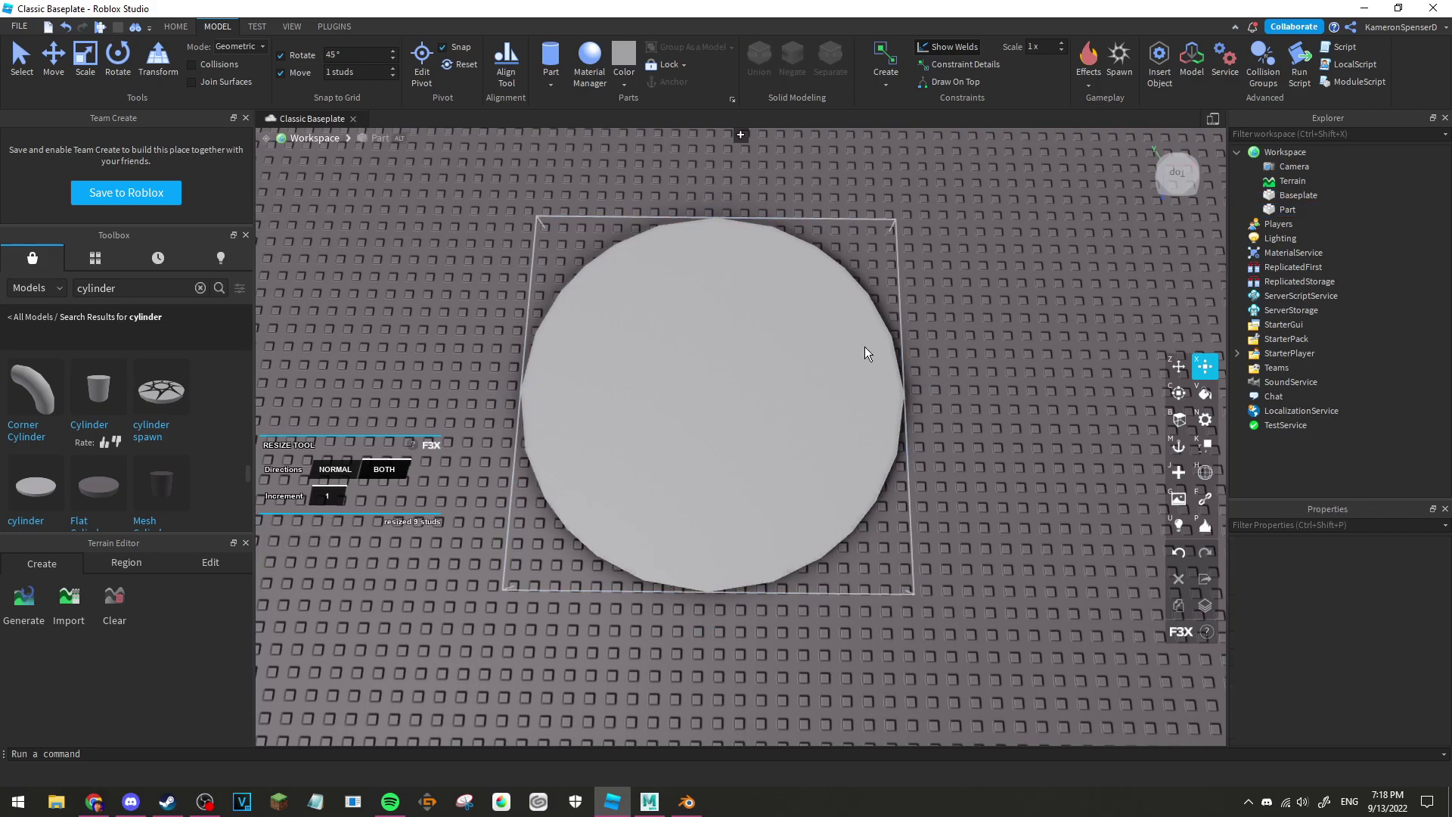
left_click(865, 346)
key("ctrl+d")
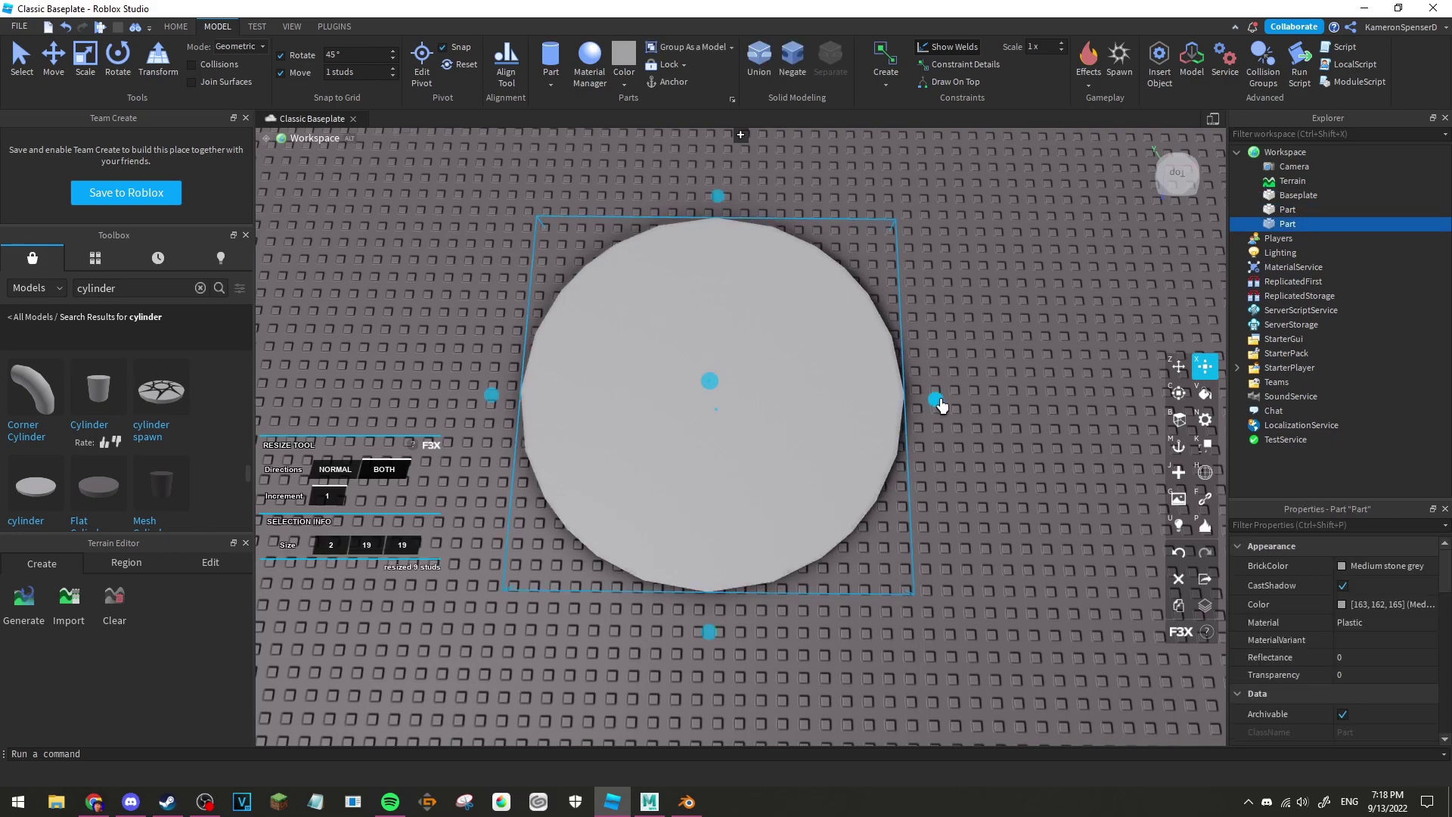
left_click_drag(940, 405, 858, 406)
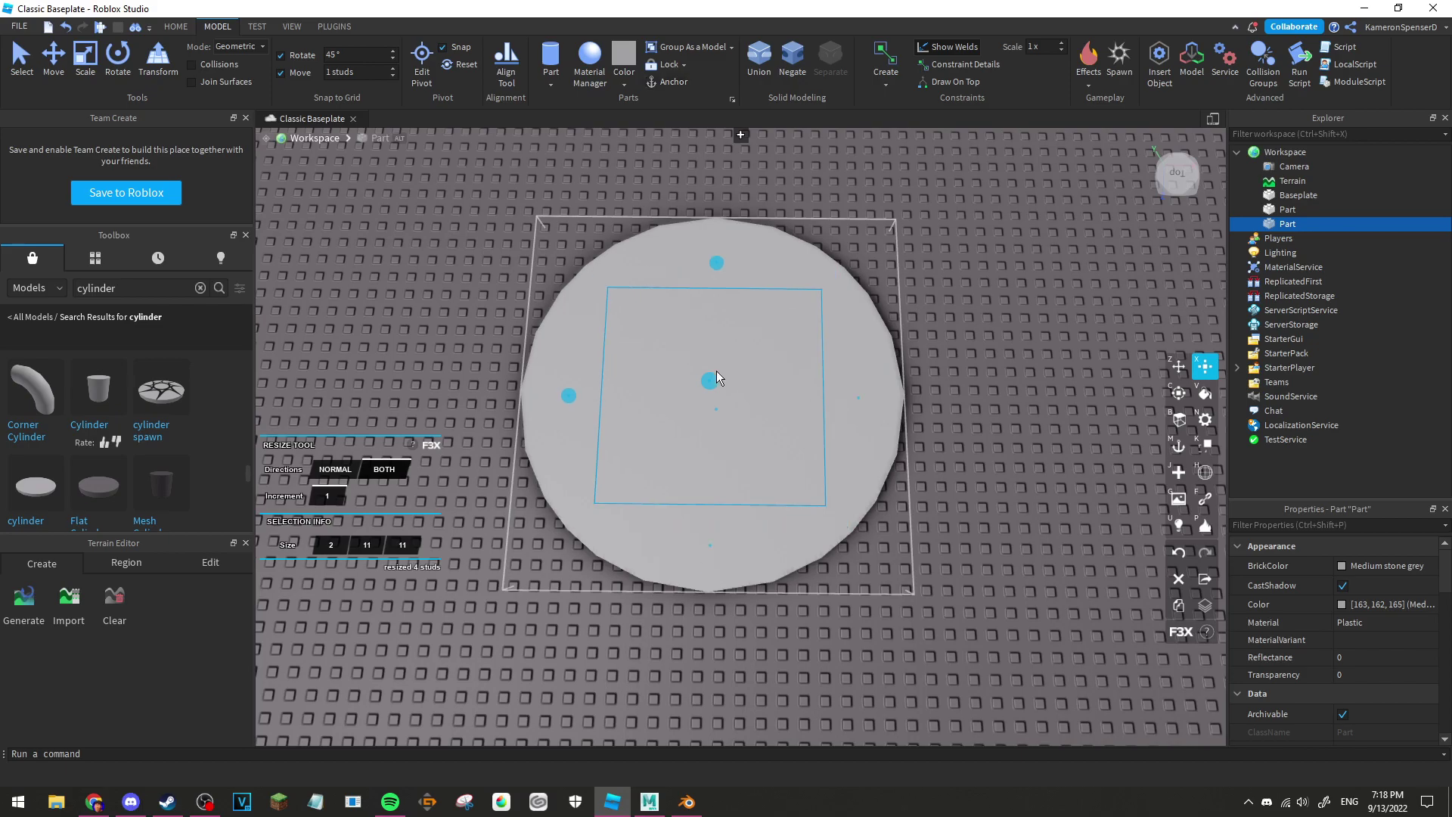
left_click_drag(716, 379, 708, 320)
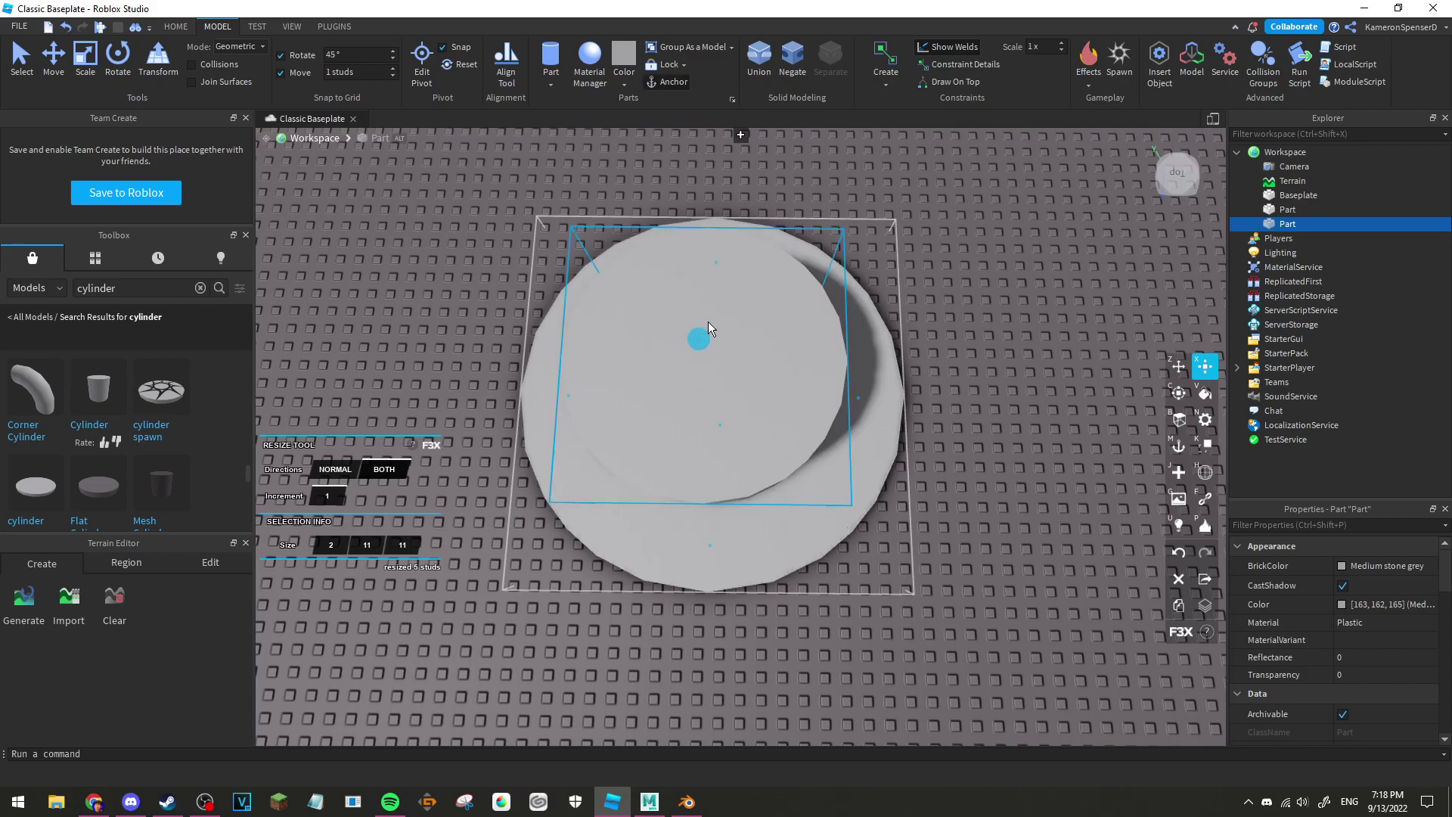
Step: Negate the smaller copy and union it with the disc into a ring
left_click(795, 75)
left_click(851, 438)
left_click(671, 435, "ctrl")
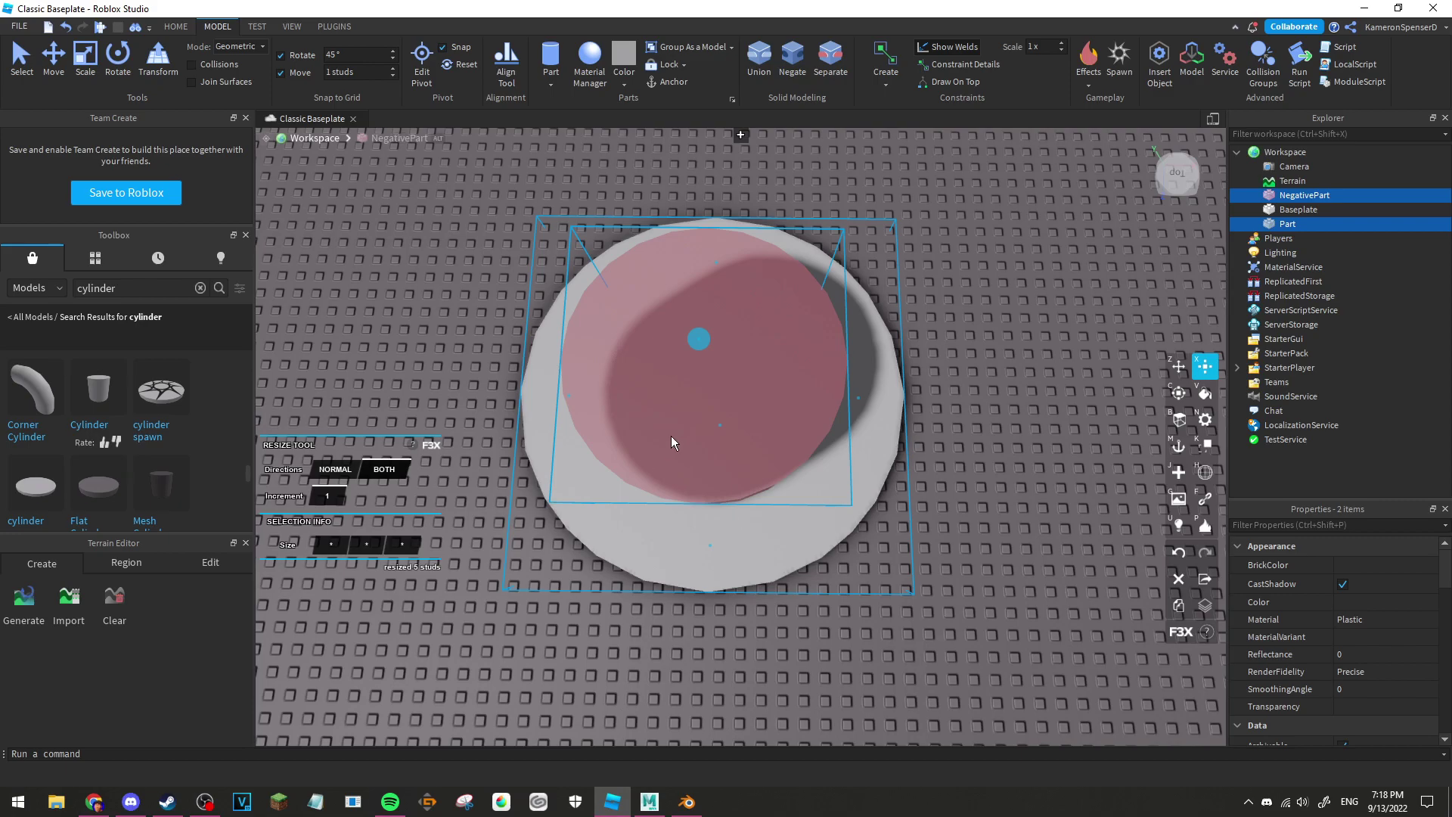
left_click(758, 60)
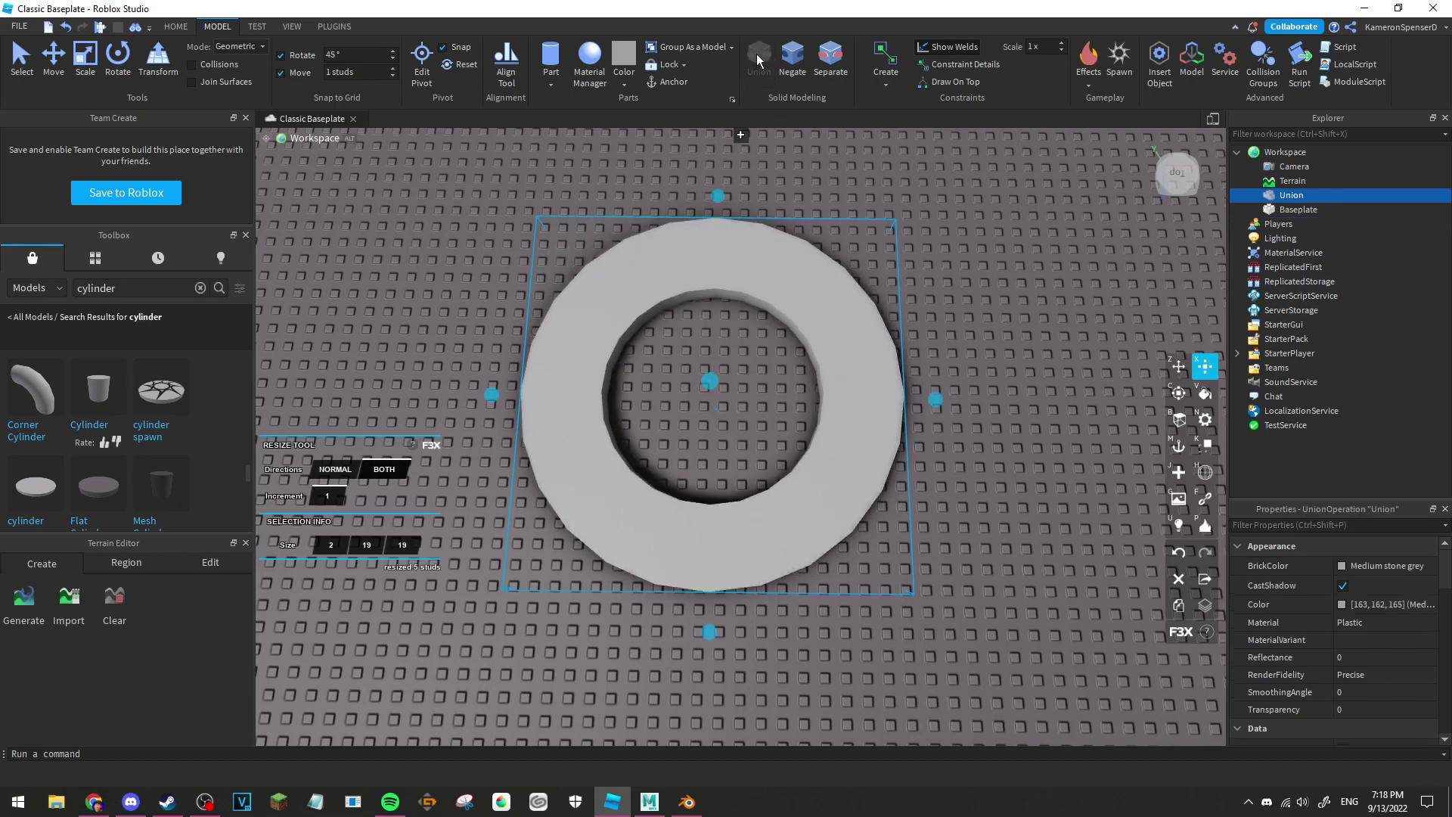
left_click(985, 290)
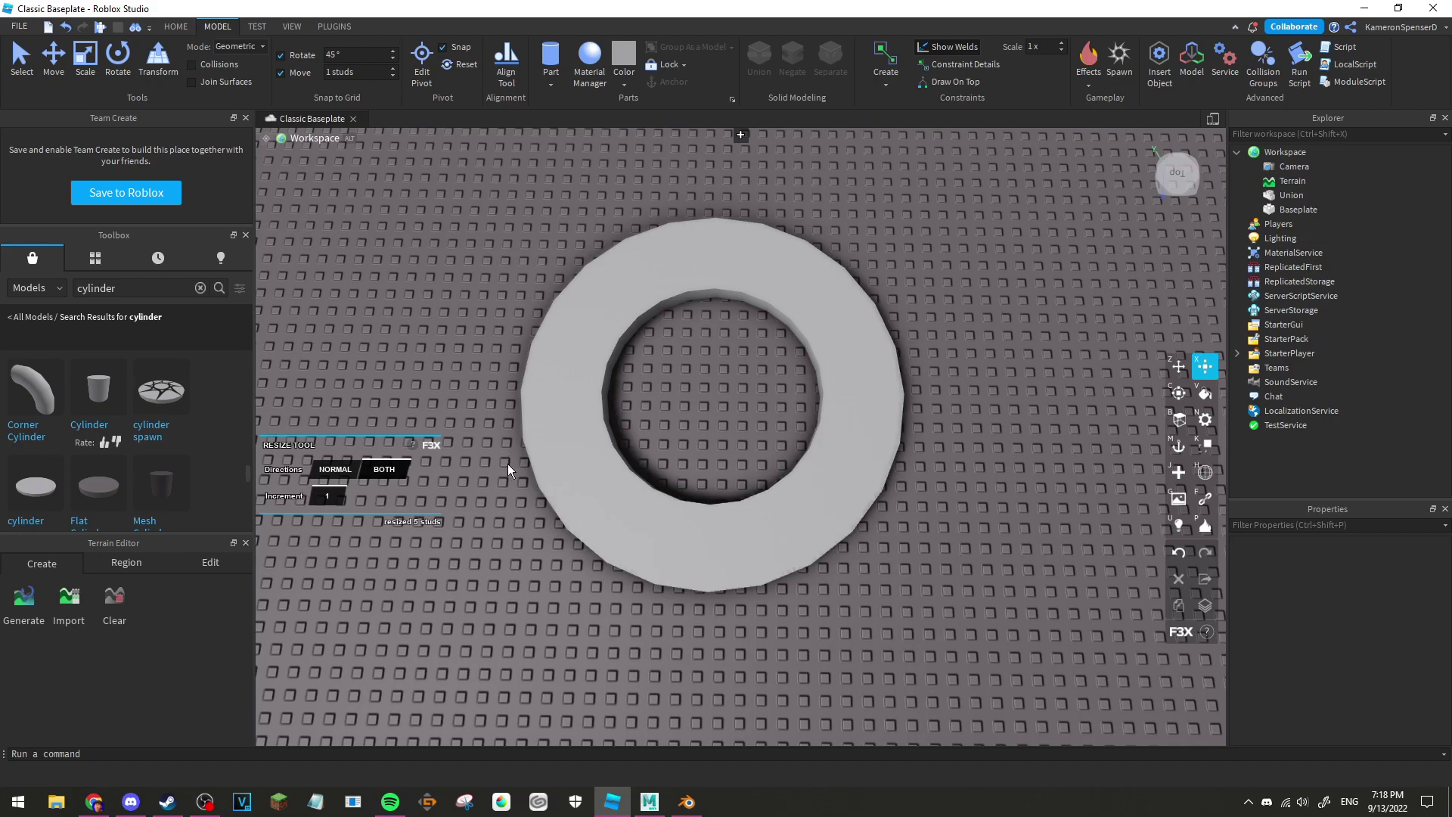
Step: Select the ring Union and separate it into its negative and solid parts
right_click_drag(508, 469, 507, 567)
left_click(788, 373)
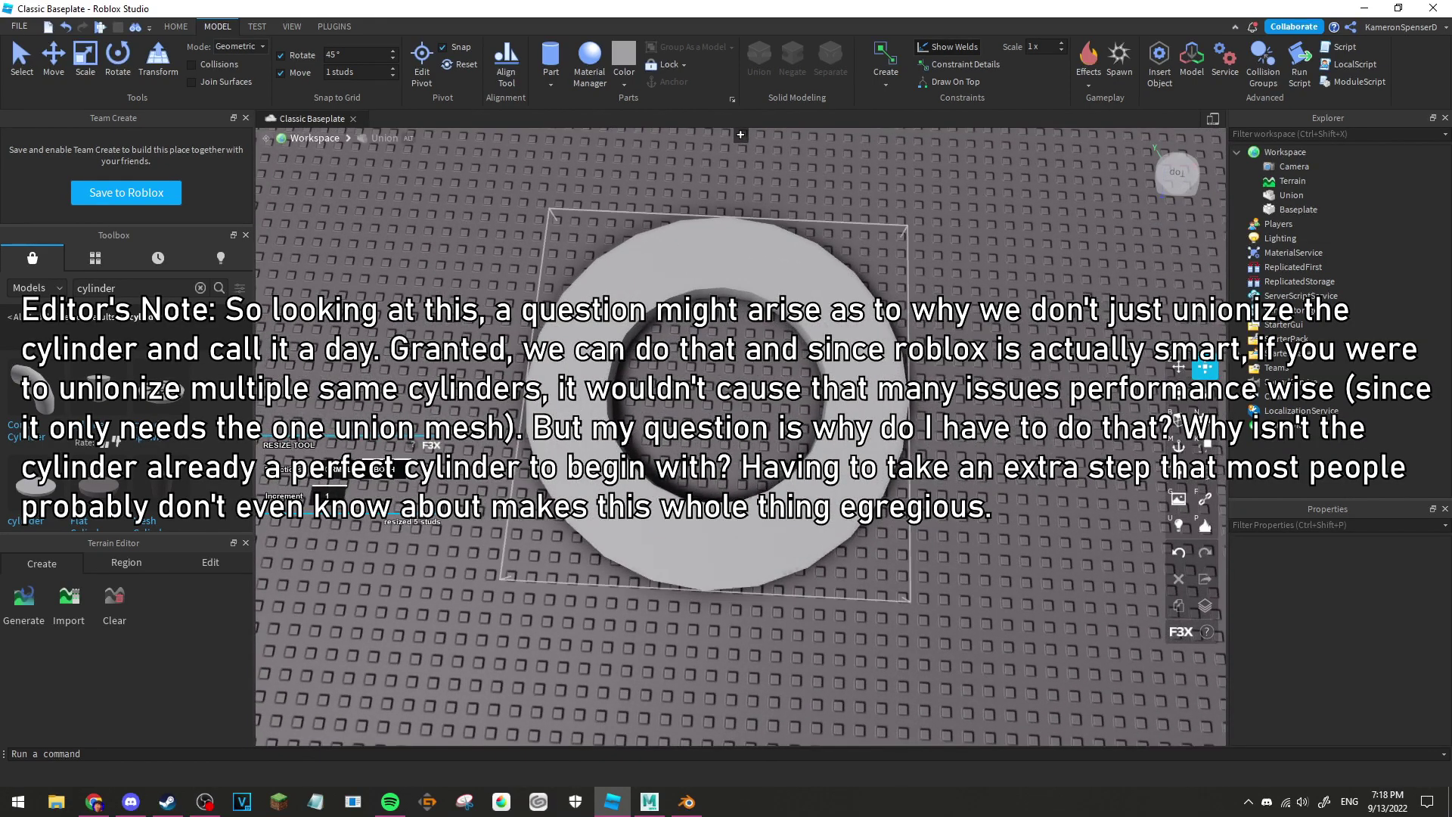
left_click(883, 454)
scroll(758, 397, "up", 3)
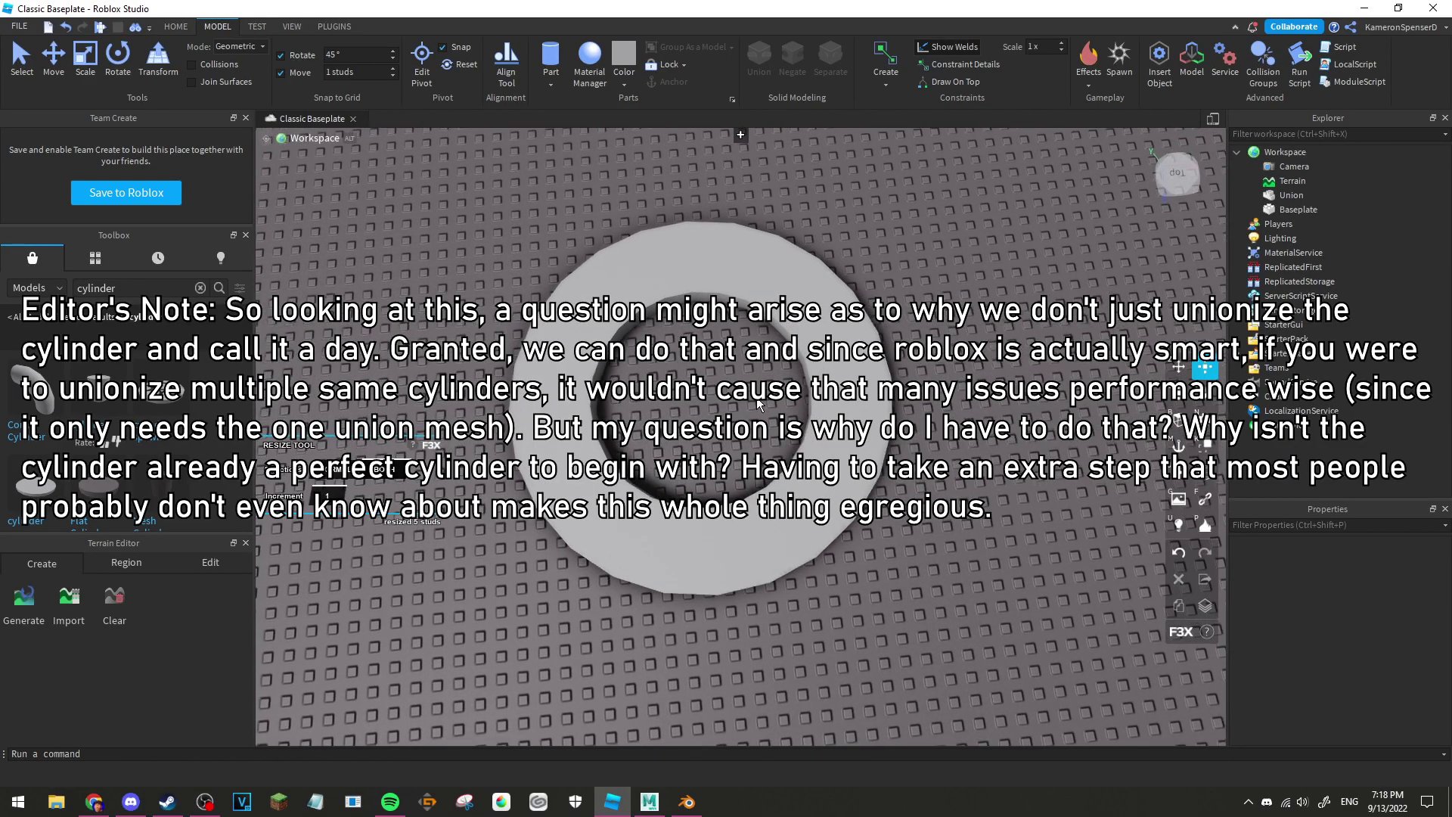
scroll(757, 398, "down", 3)
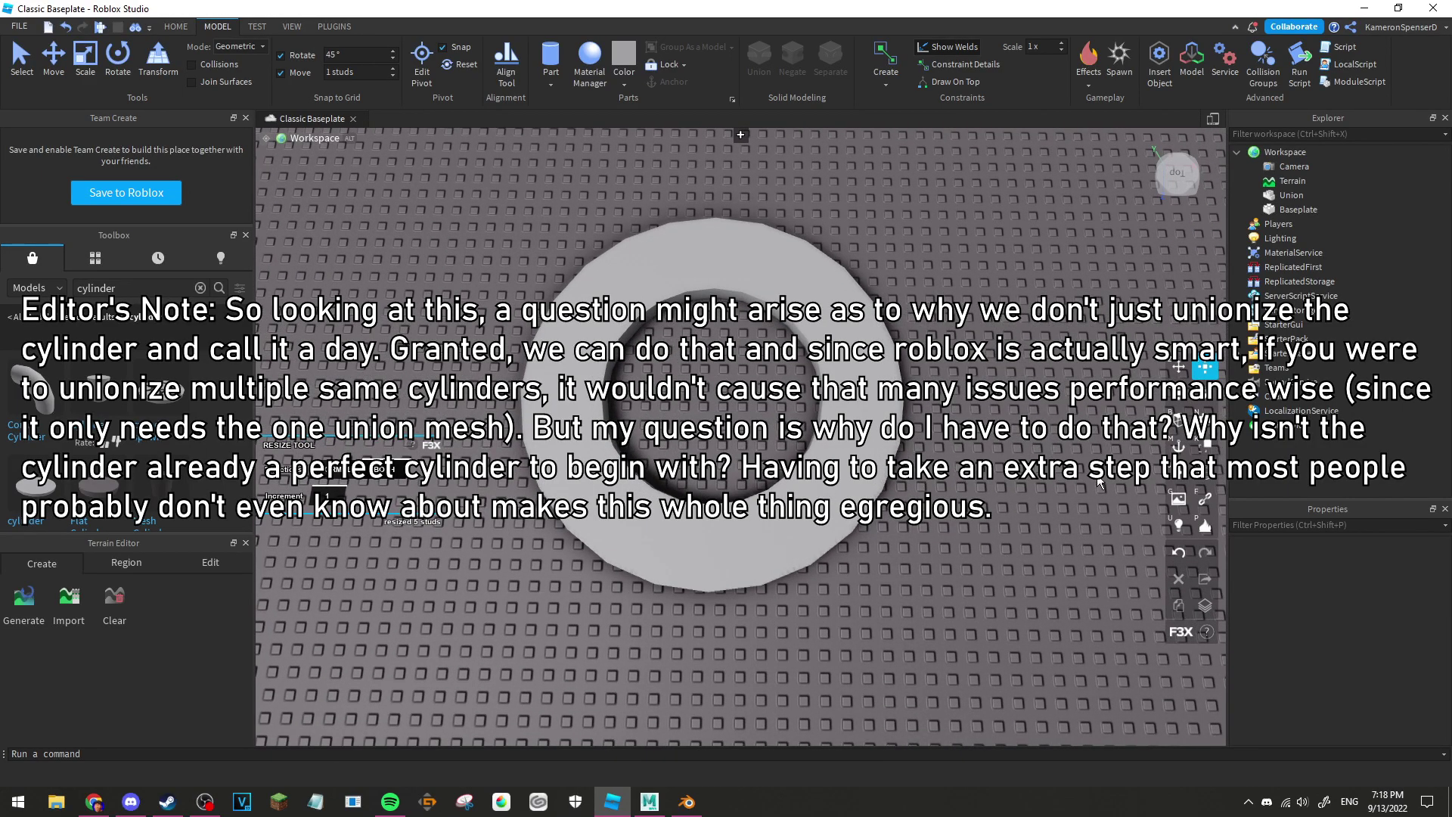
left_click(885, 333)
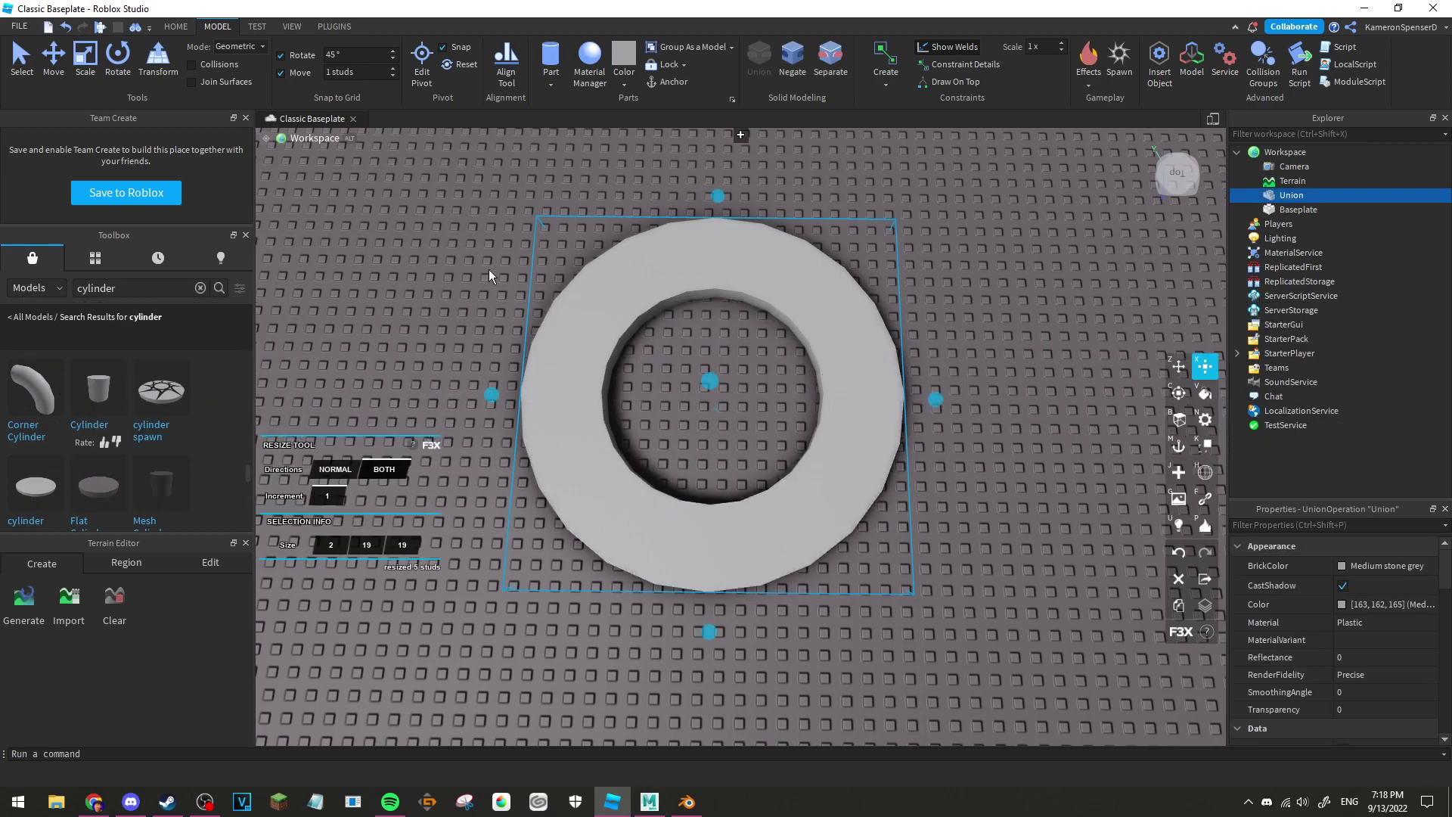
left_click(489, 269)
left_click(625, 307)
key("ctrl+shift+u")
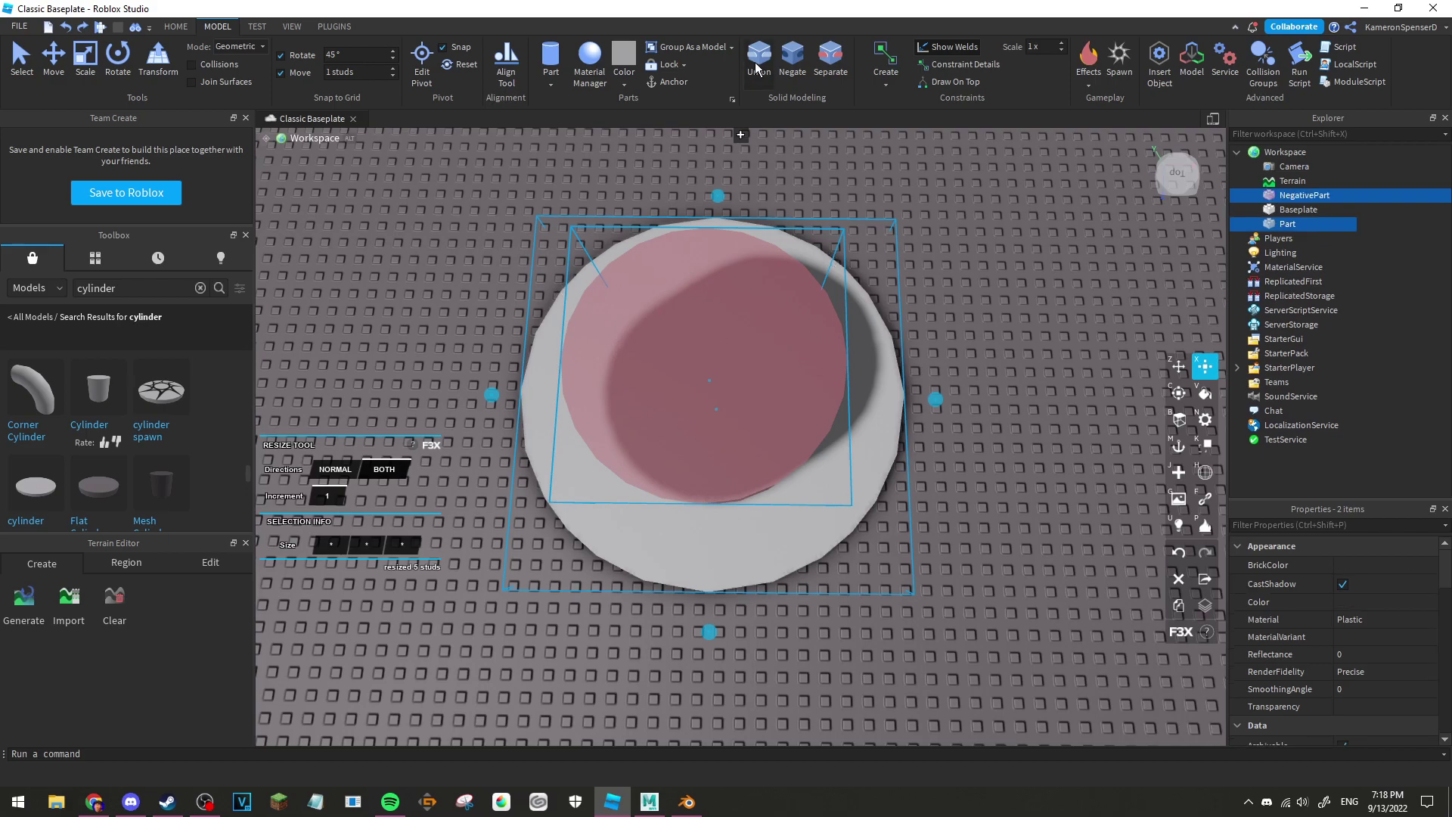
Step: Union the parts back into the ring, look it over, and return to Maya
left_click(757, 62)
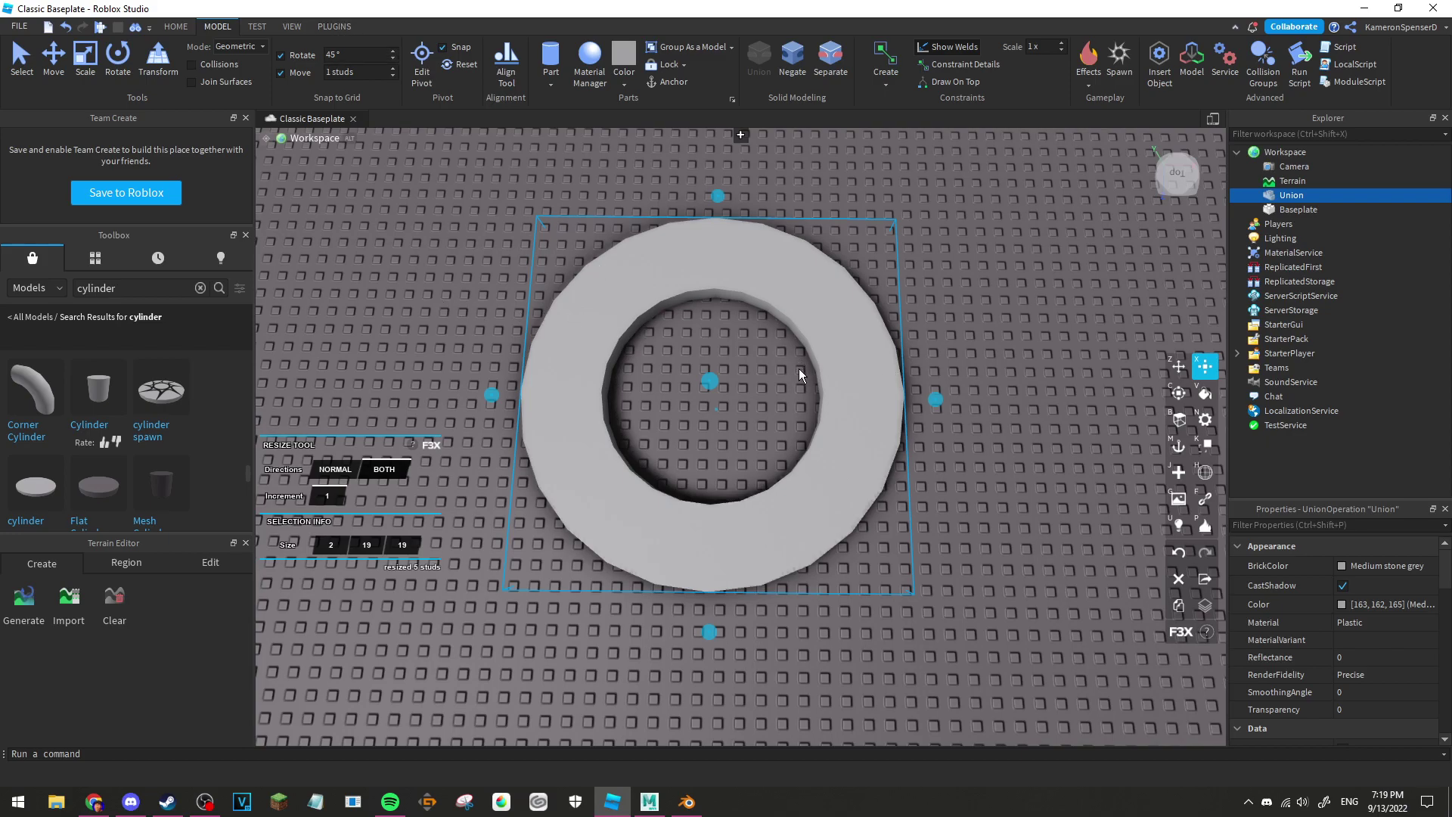
right_click_drag(821, 420, 803, 376)
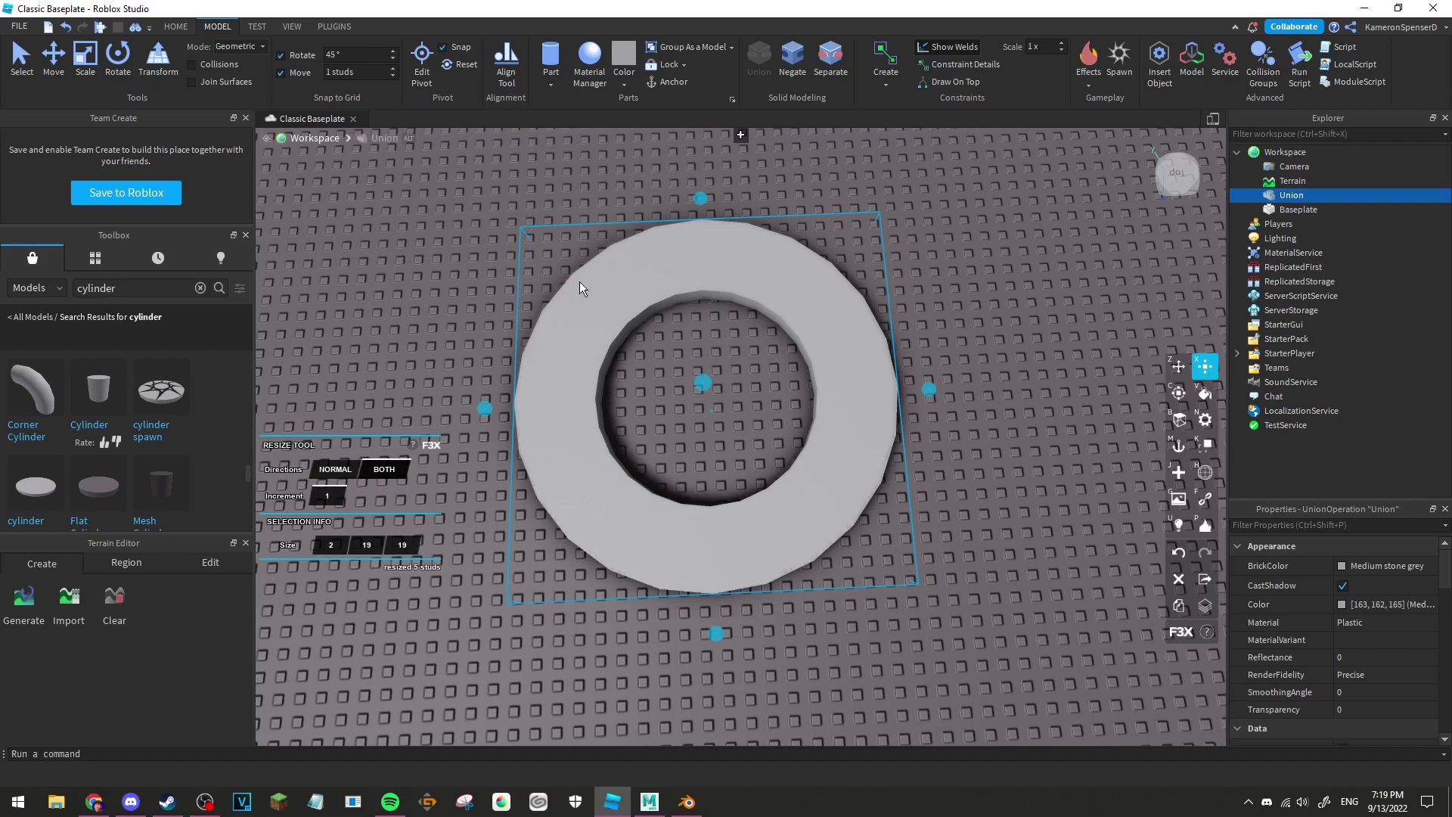
right_click_drag(721, 308, 735, 349)
left_click(649, 802)
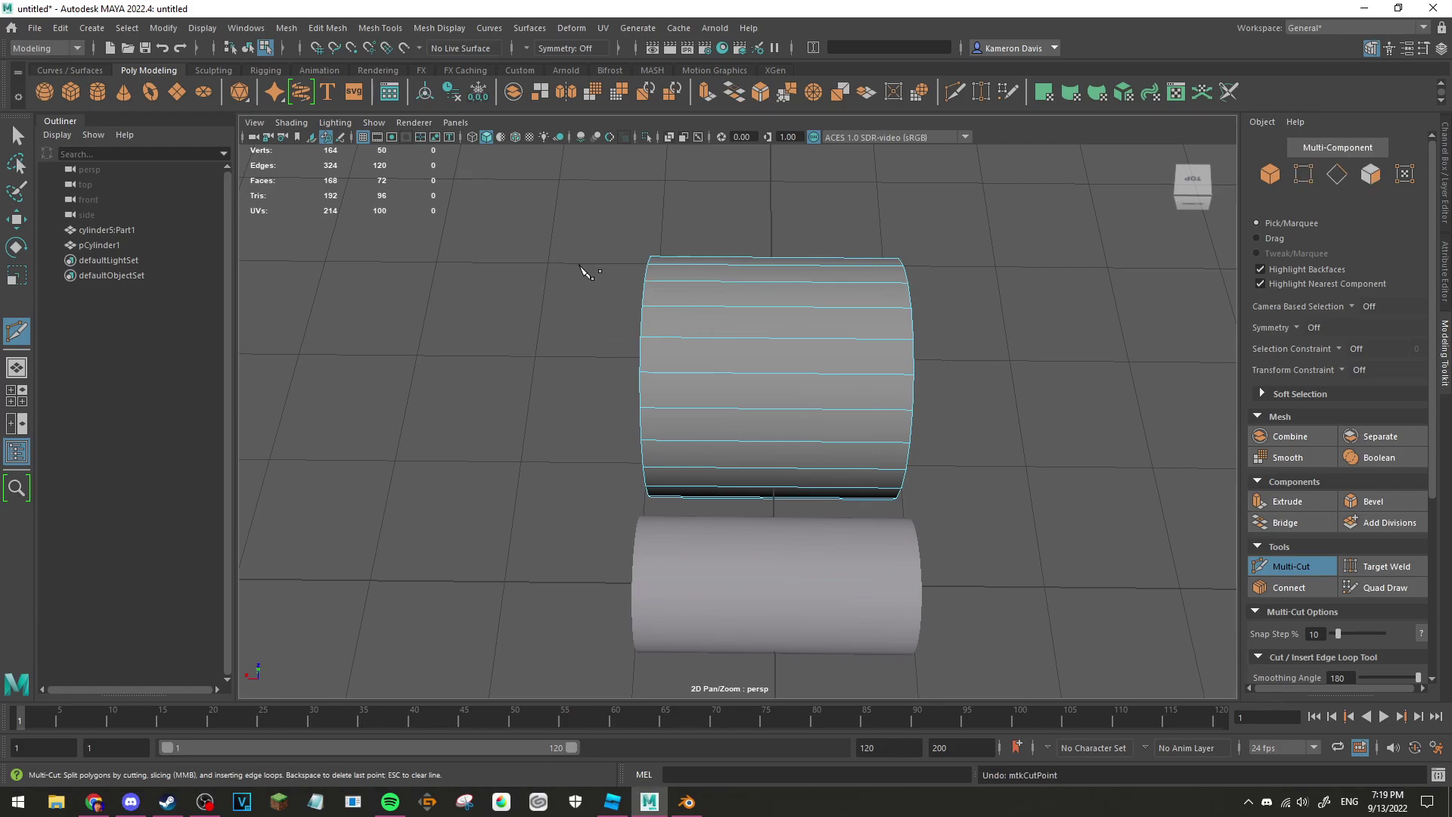
scroll(585, 272, "up", 3)
Step: Exit Multi-Cut, import cylinder3.obj, and select the imported ring cylinder8:Union1
key("q")
left_click_drag(487, 285, 676, 238, "alt")
scroll(668, 301, "down", 5)
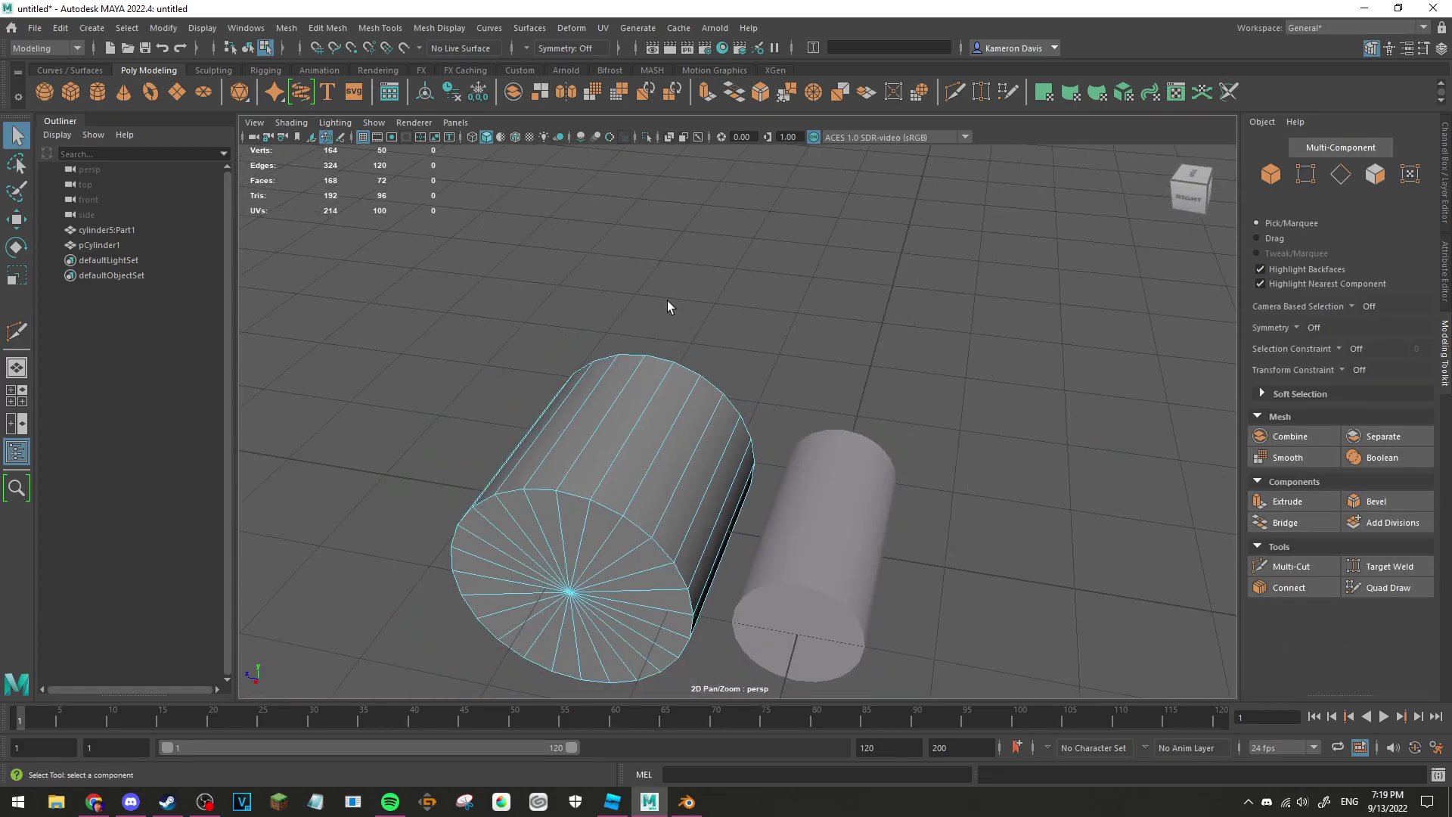
right_click(512, 356)
left_click(488, 455)
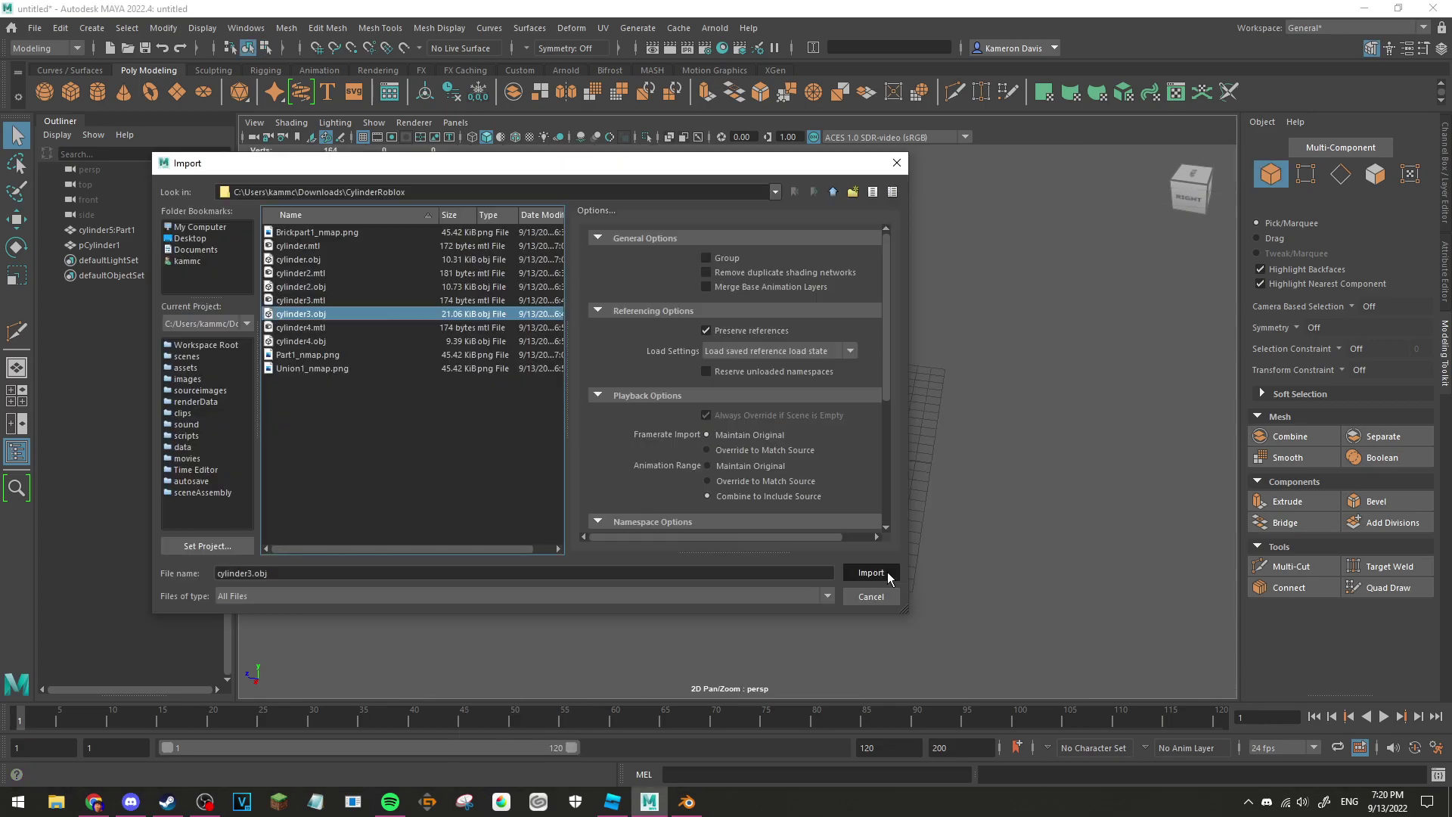
left_click(884, 570)
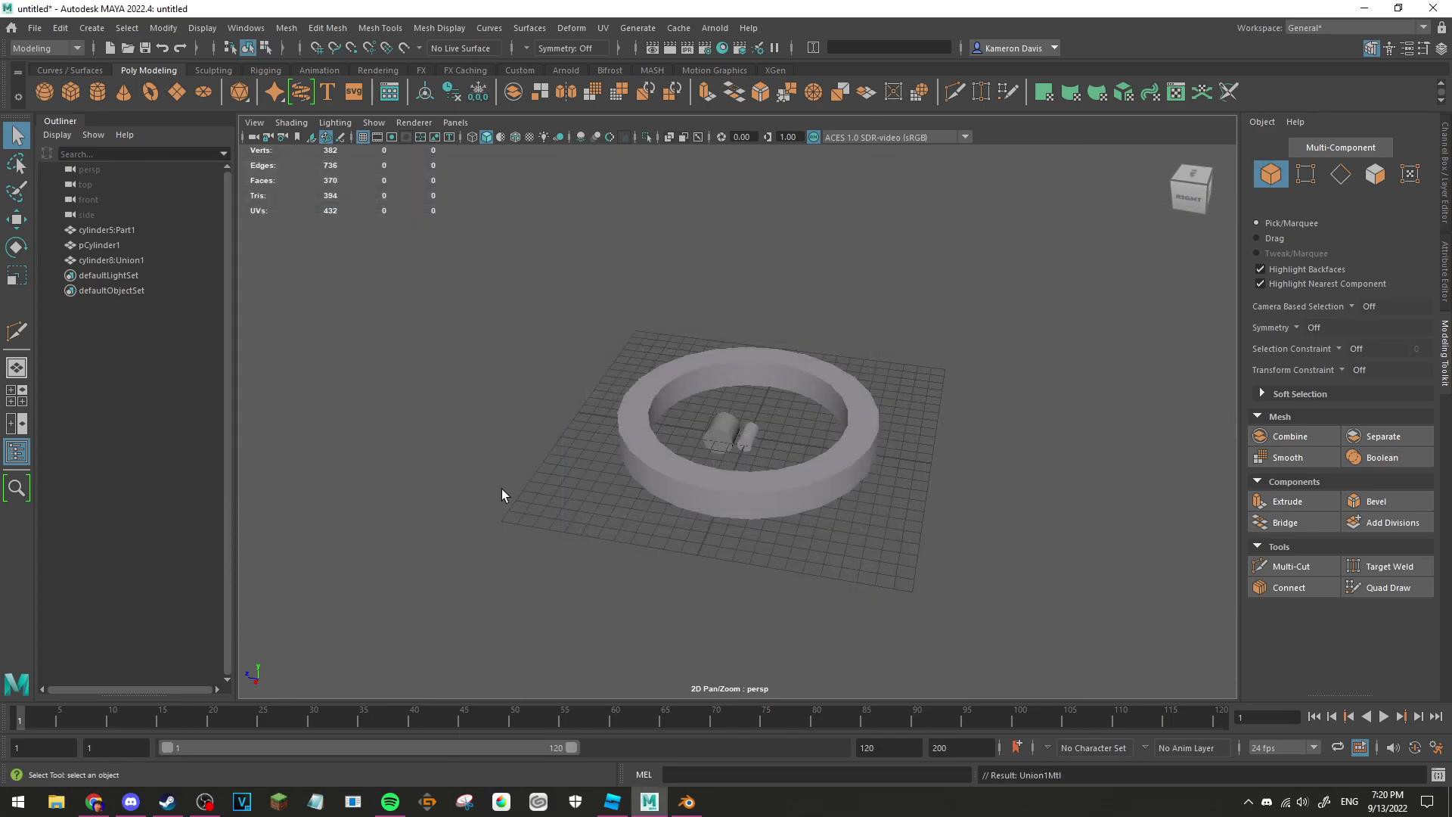
left_click(655, 483)
Step: Rotate cylinder8:Union1 -90° on Z to turn it onto its side
left_click(505, 471)
mouse_move(679, 483)
left_mouse_down("alt")
mouse_move(408, 496)
mouse_move(636, 534)
mouse_move(600, 458)
mouse_move(787, 491)
left_mouse_up("alt")
left_click(827, 511)
left_click_drag(928, 557, 762, 535, "alt")
key("e")
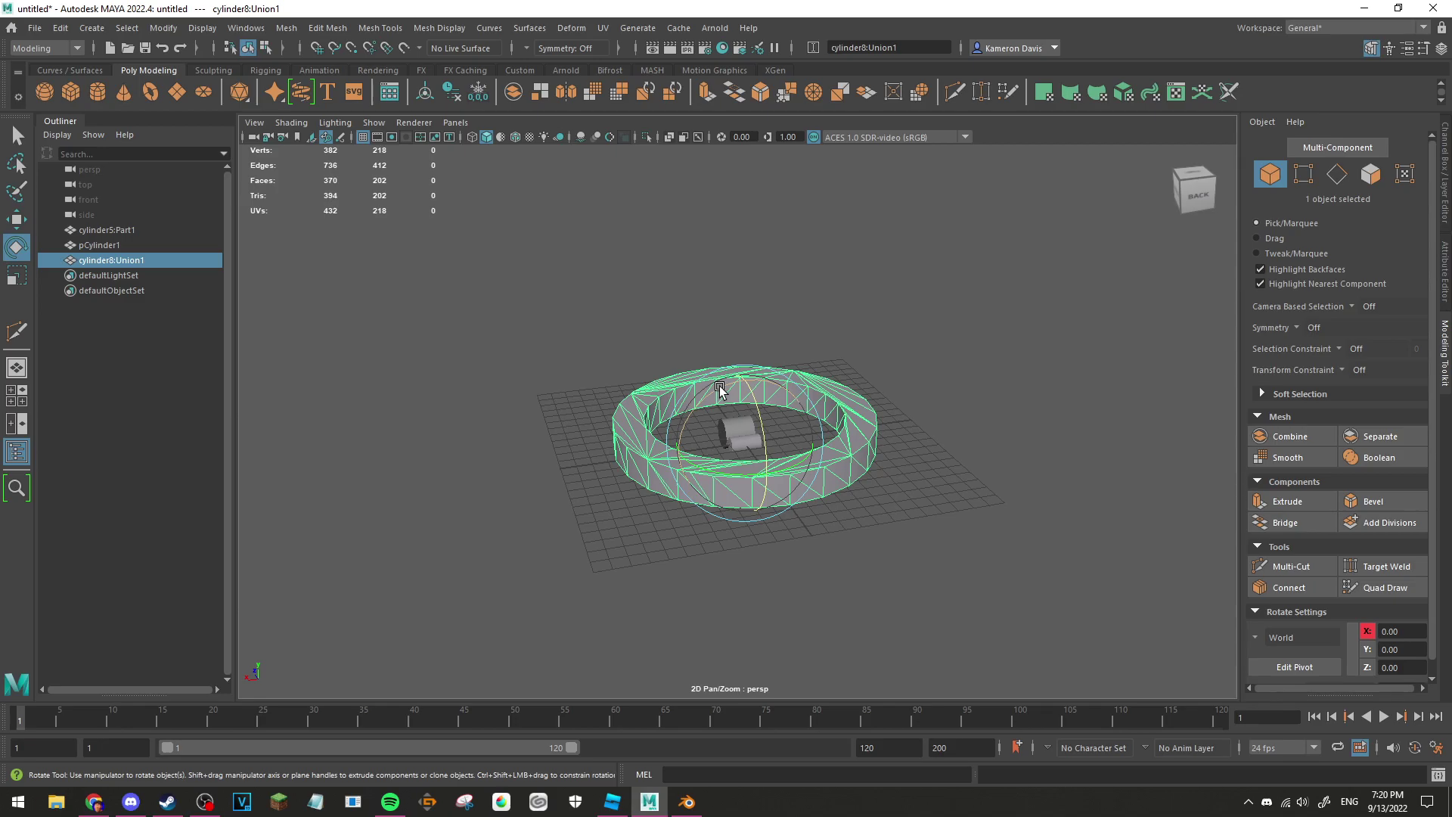
left_click_drag(720, 391, 687, 483)
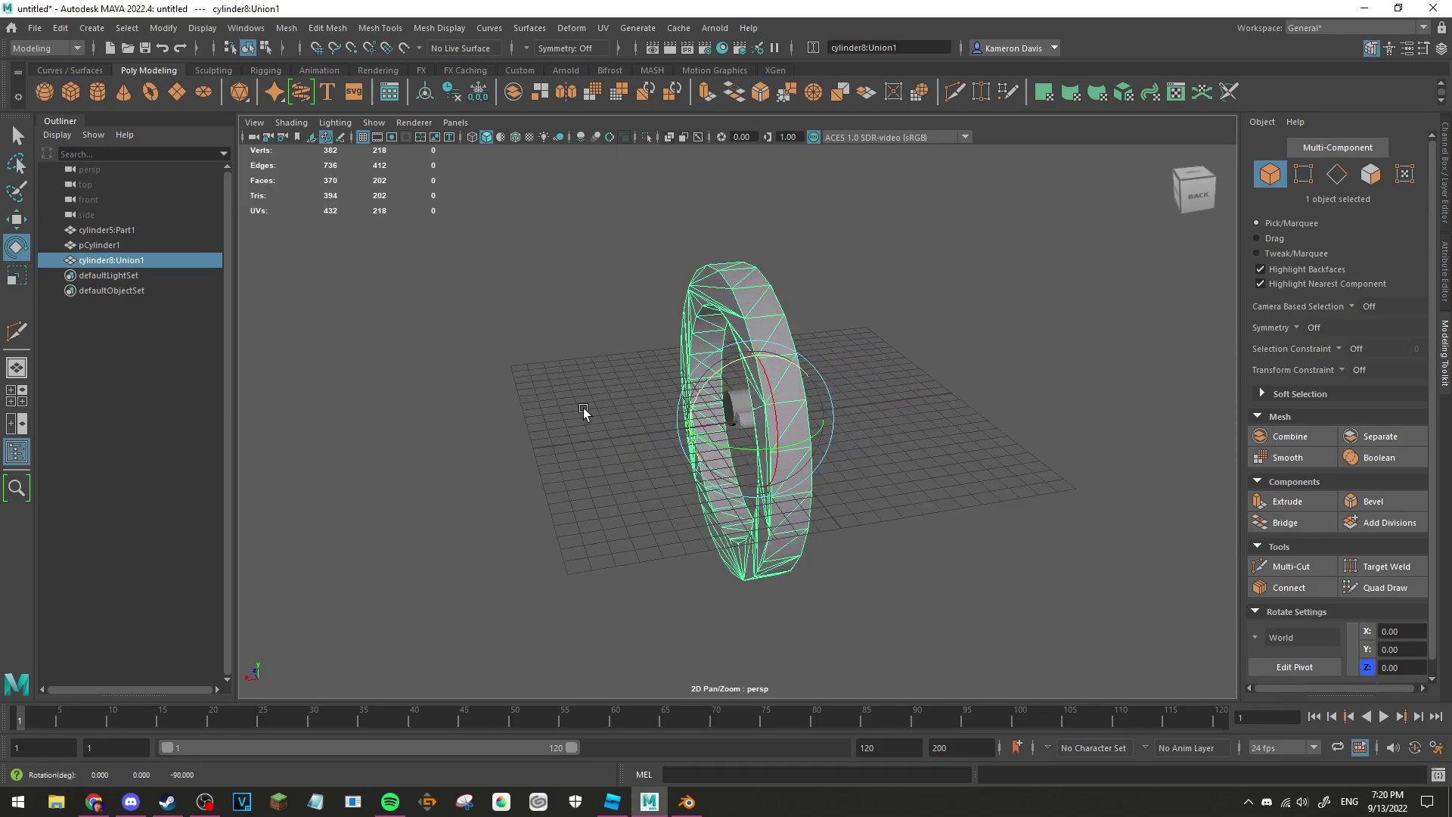
Step: Inspect the turned ring from face-on and side views
mouse_move(584, 412)
left_mouse_down("alt")
mouse_move(733, 340)
mouse_move(714, 299)
left_mouse_up("alt")
scroll(720, 308, "up", 3)
scroll(719, 308, "up", 2)
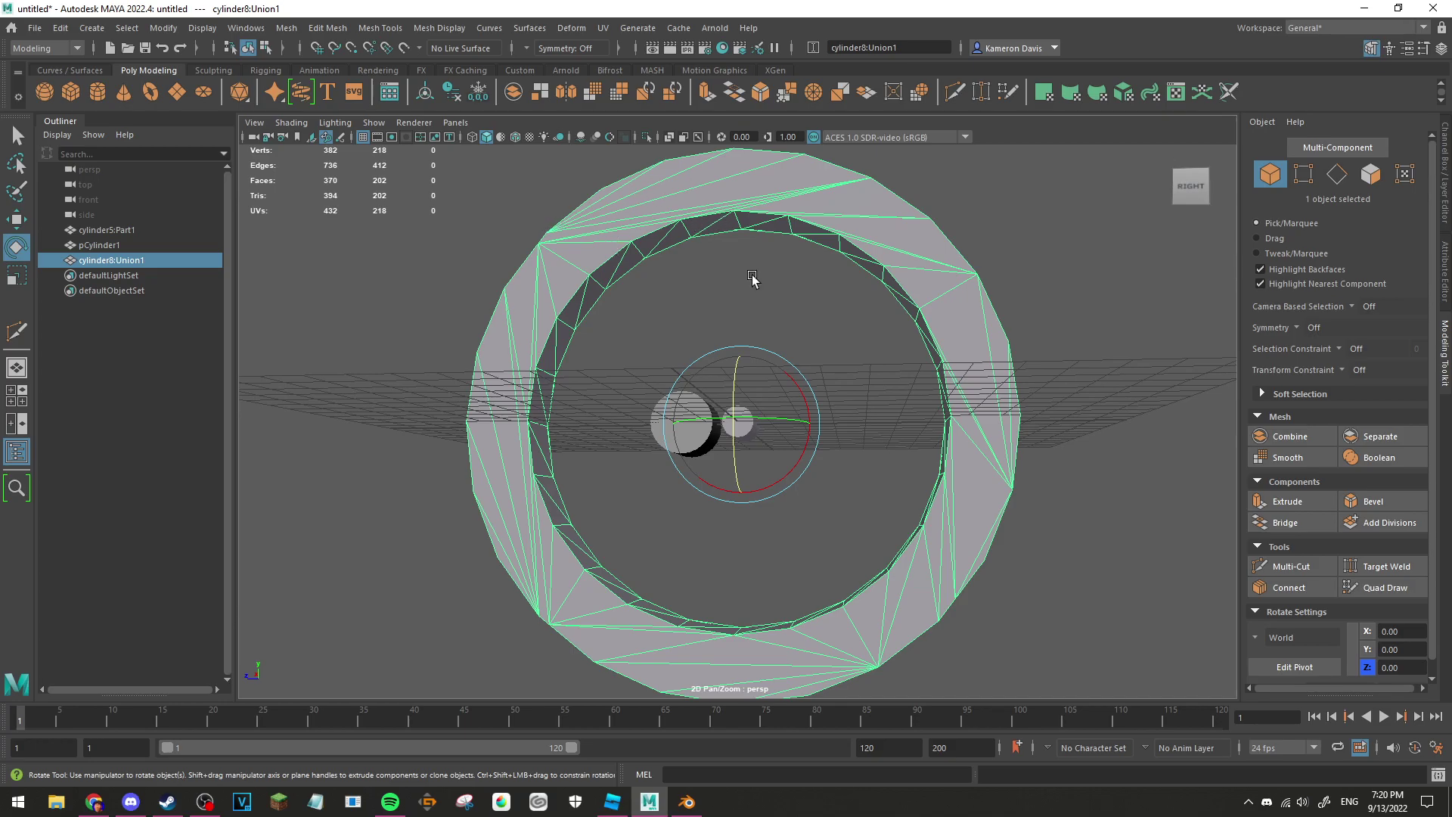
left_click(769, 306)
left_click(1005, 443)
mouse_move(880, 503)
left_mouse_down("alt")
mouse_move(821, 358)
mouse_move(869, 526)
mouse_move(820, 435)
mouse_move(665, 415)
mouse_move(587, 454)
mouse_move(703, 488)
mouse_move(795, 420)
mouse_move(818, 428)
left_mouse_up("alt")
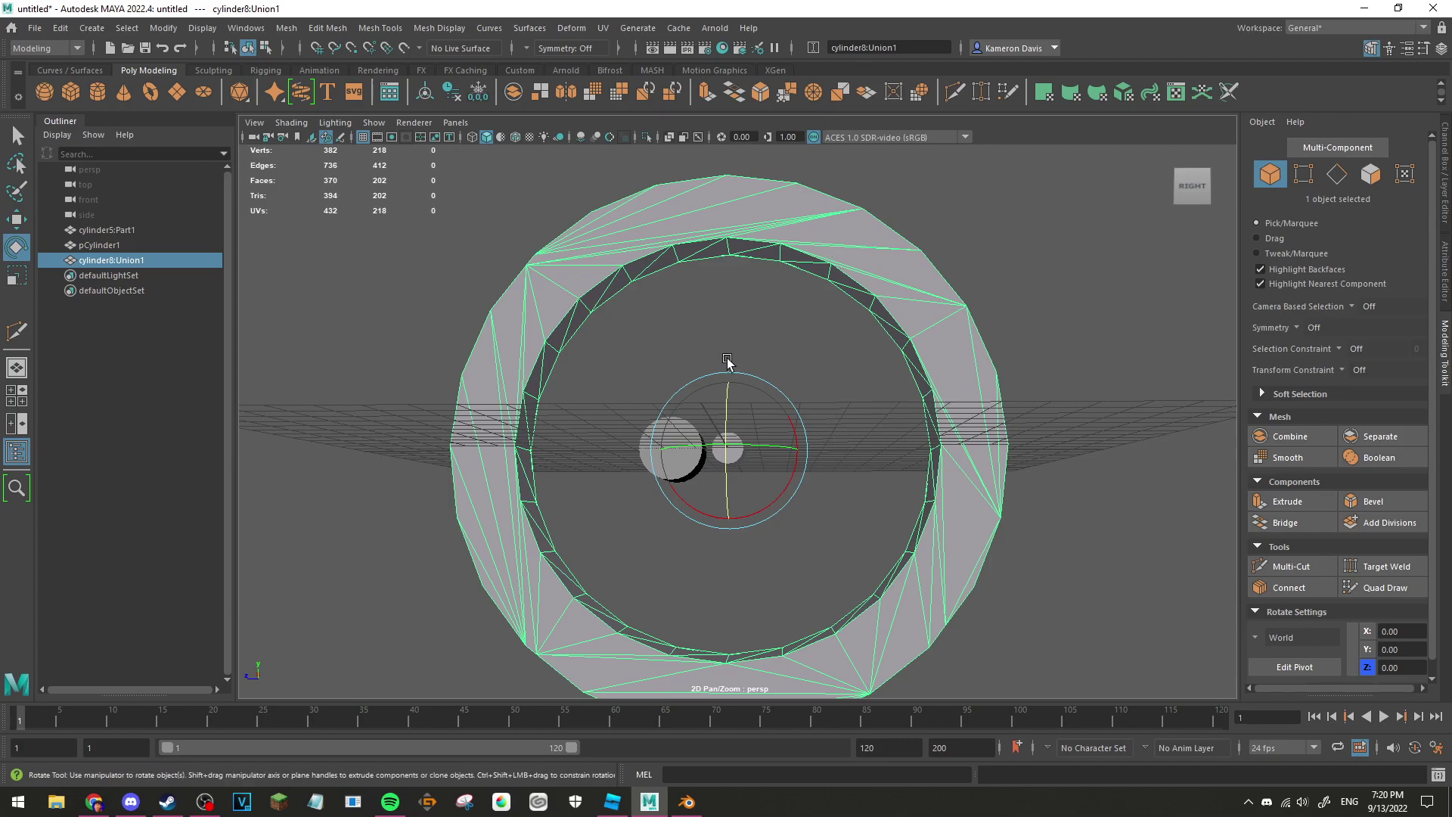
scroll(715, 360, "up", 3)
scroll(764, 361, "down", 5)
scroll(764, 361, "up", 5)
scroll(765, 361, "down", 3)
mouse_move(493, 356)
left_mouse_down("alt")
mouse_move(666, 374)
mouse_move(523, 364)
mouse_move(584, 382)
mouse_move(496, 380)
mouse_move(625, 387)
mouse_move(503, 367)
left_mouse_up("alt")
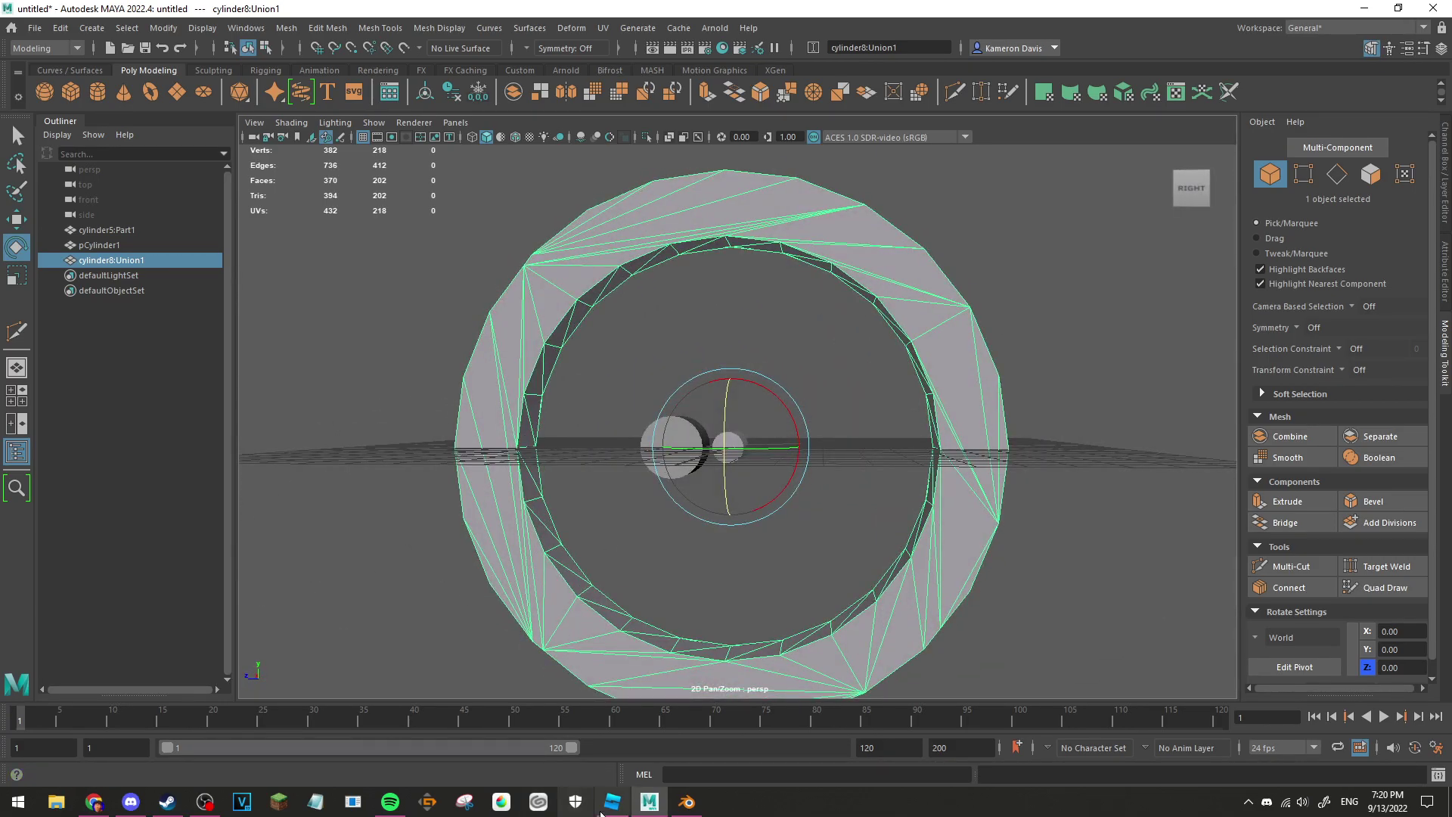
scroll(691, 551, "up", 2)
scroll(691, 551, "up", 3)
key("w")
Step: Look over the ring and the small cylinder5:Part1 from above the grid
left_click(758, 444)
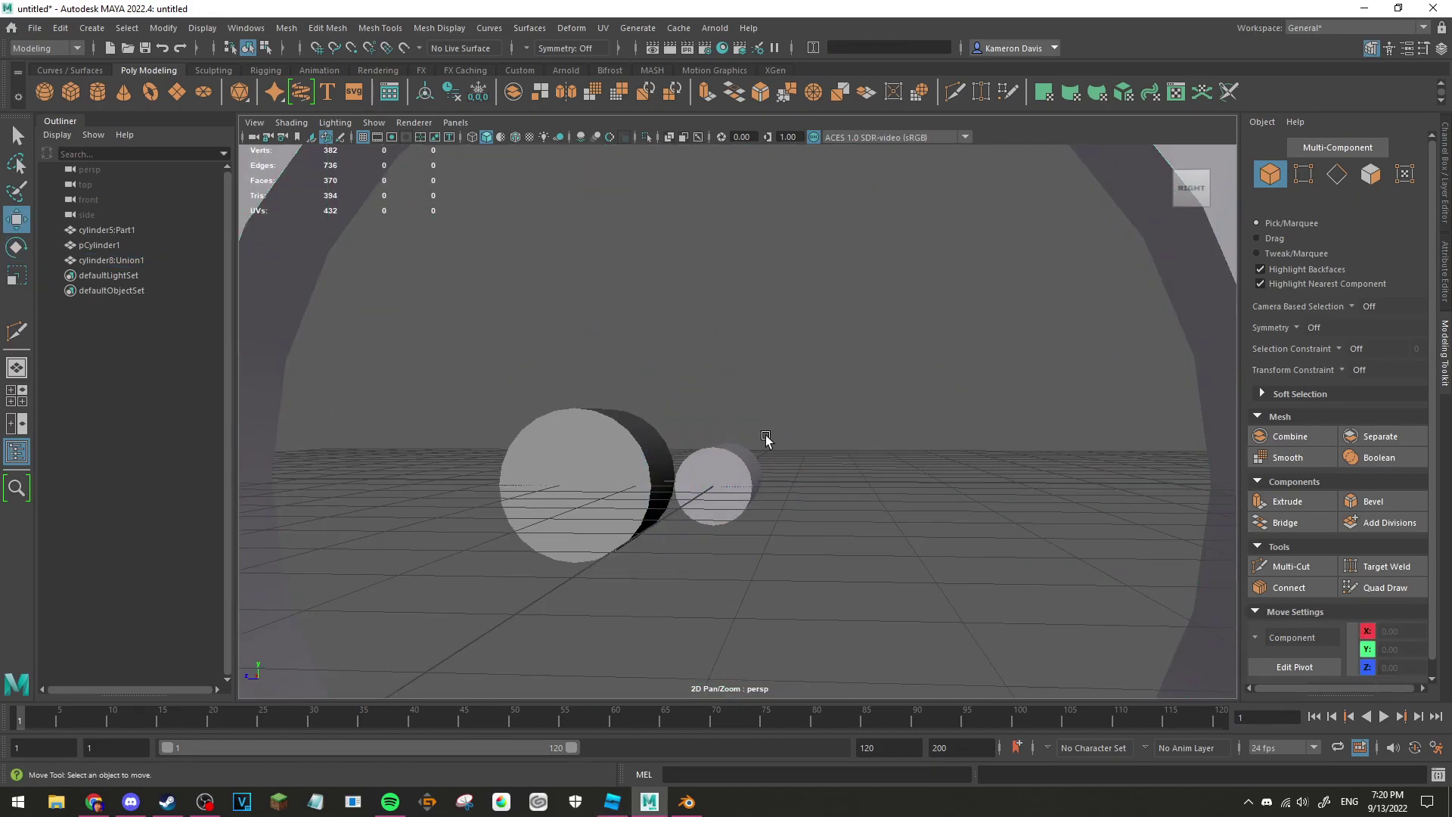
left_click(715, 505)
left_click_drag(715, 505, 635, 488, "alt")
scroll(636, 488, "down", 3)
left_click(739, 312)
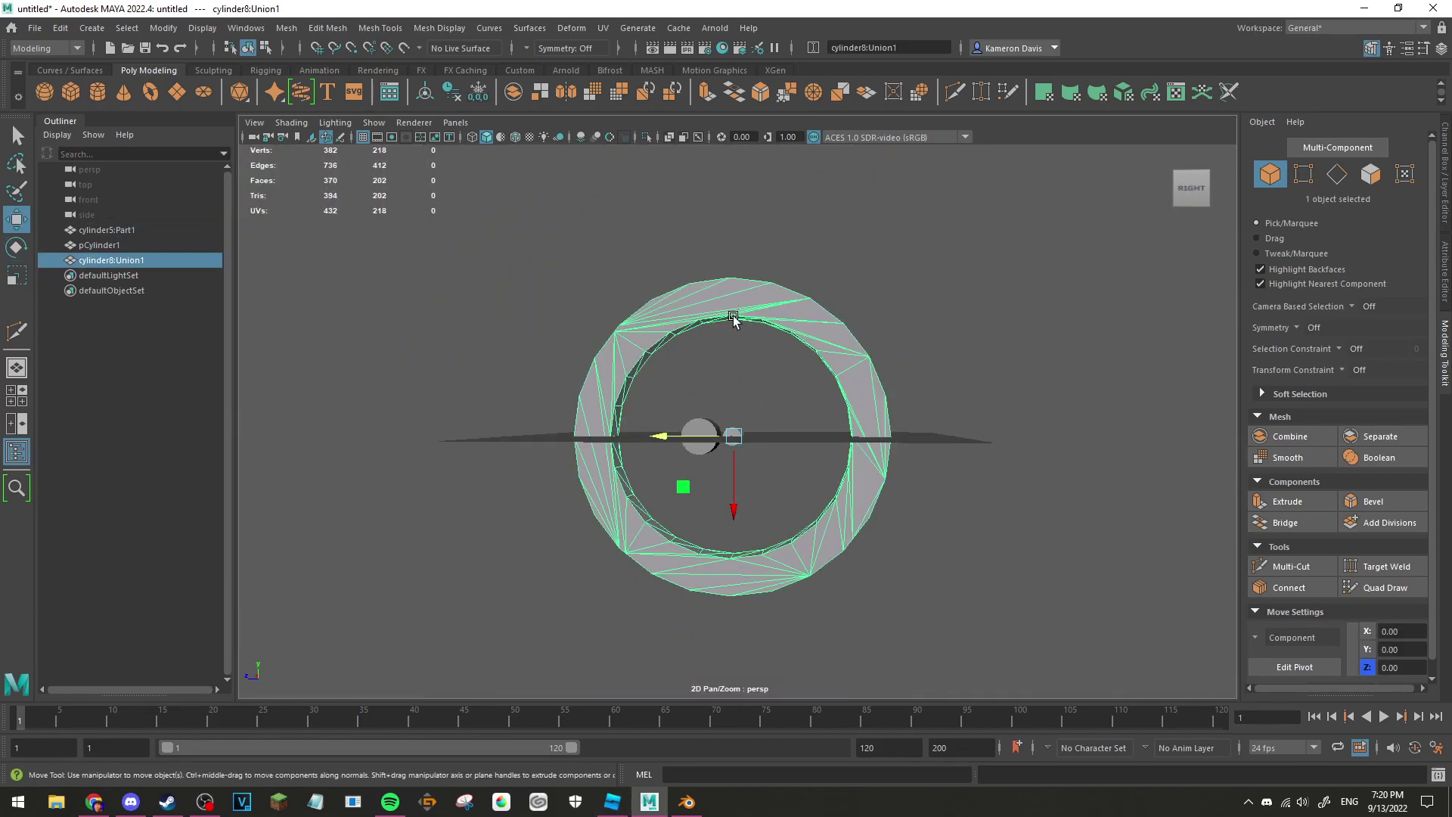
scroll(739, 312, "up", 3)
left_click_drag(732, 231, 742, 318, "alt")
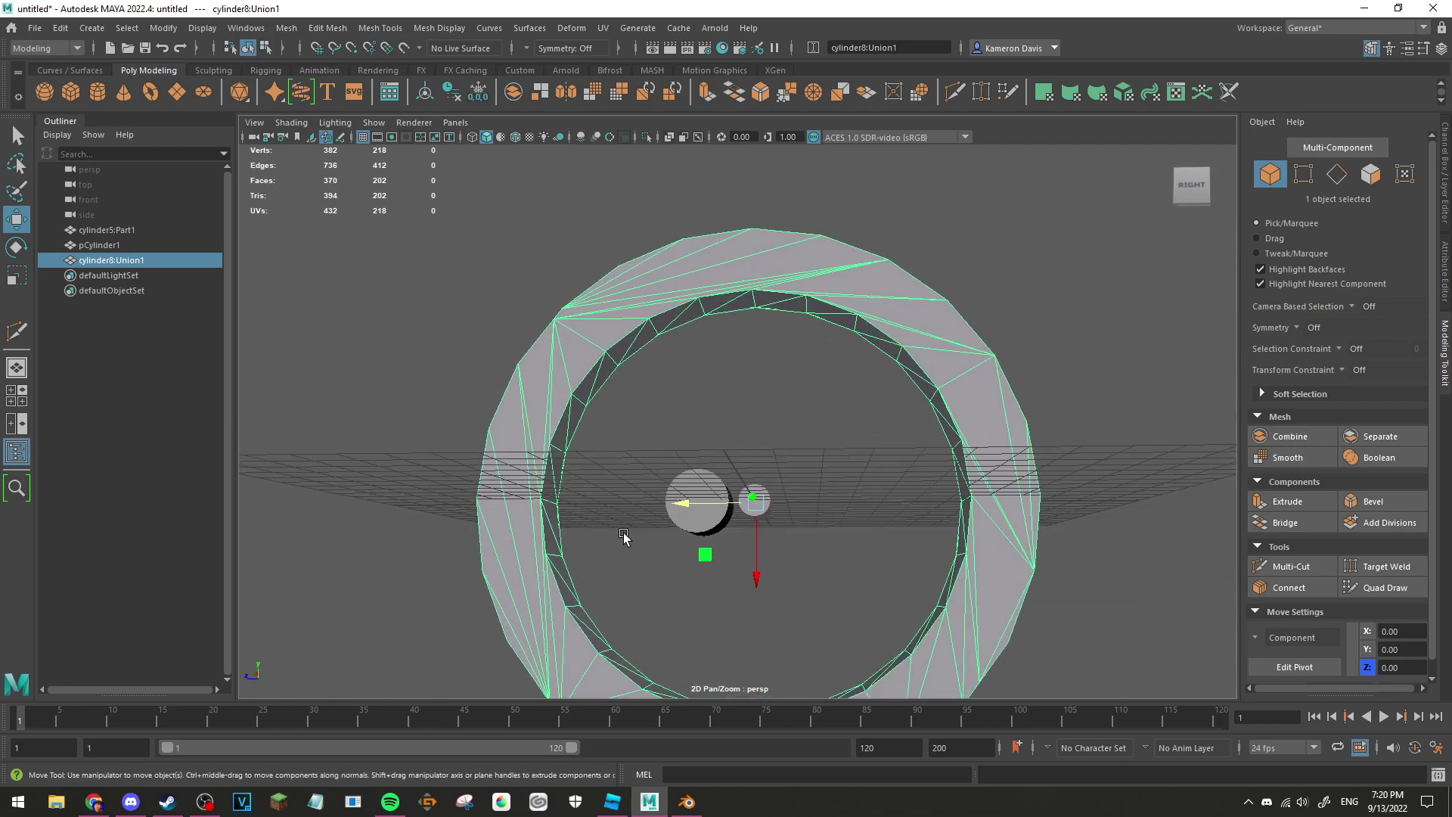
scroll(901, 486, "up", 2)
scroll(746, 351, "down", 2)
mouse_move(745, 351)
left_mouse_down("alt")
mouse_move(738, 396)
mouse_move(707, 346)
left_mouse_up("alt")
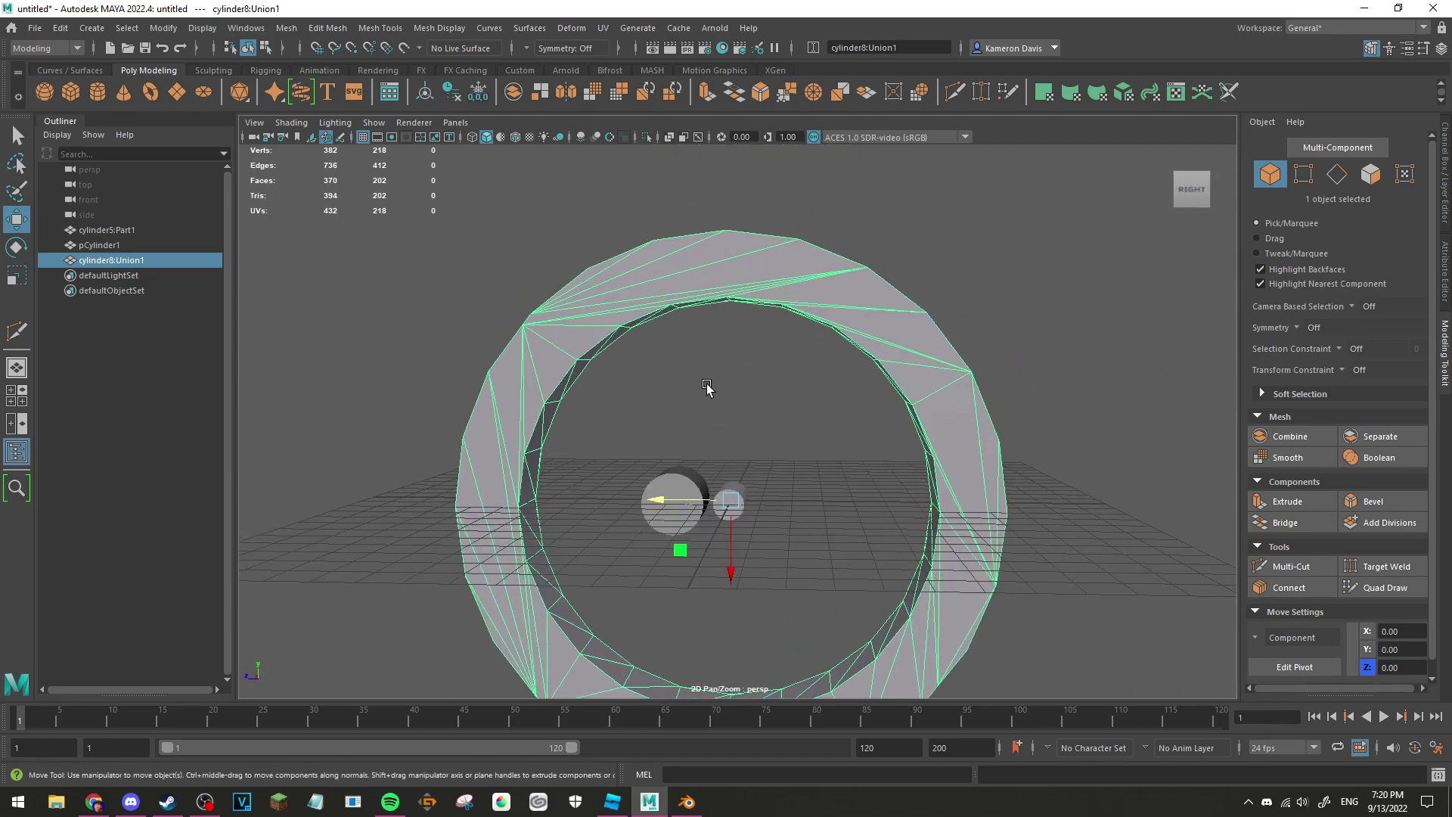
middle_click_drag(707, 346, 685, 292, "alt")
scroll(595, 269, "up", 2)
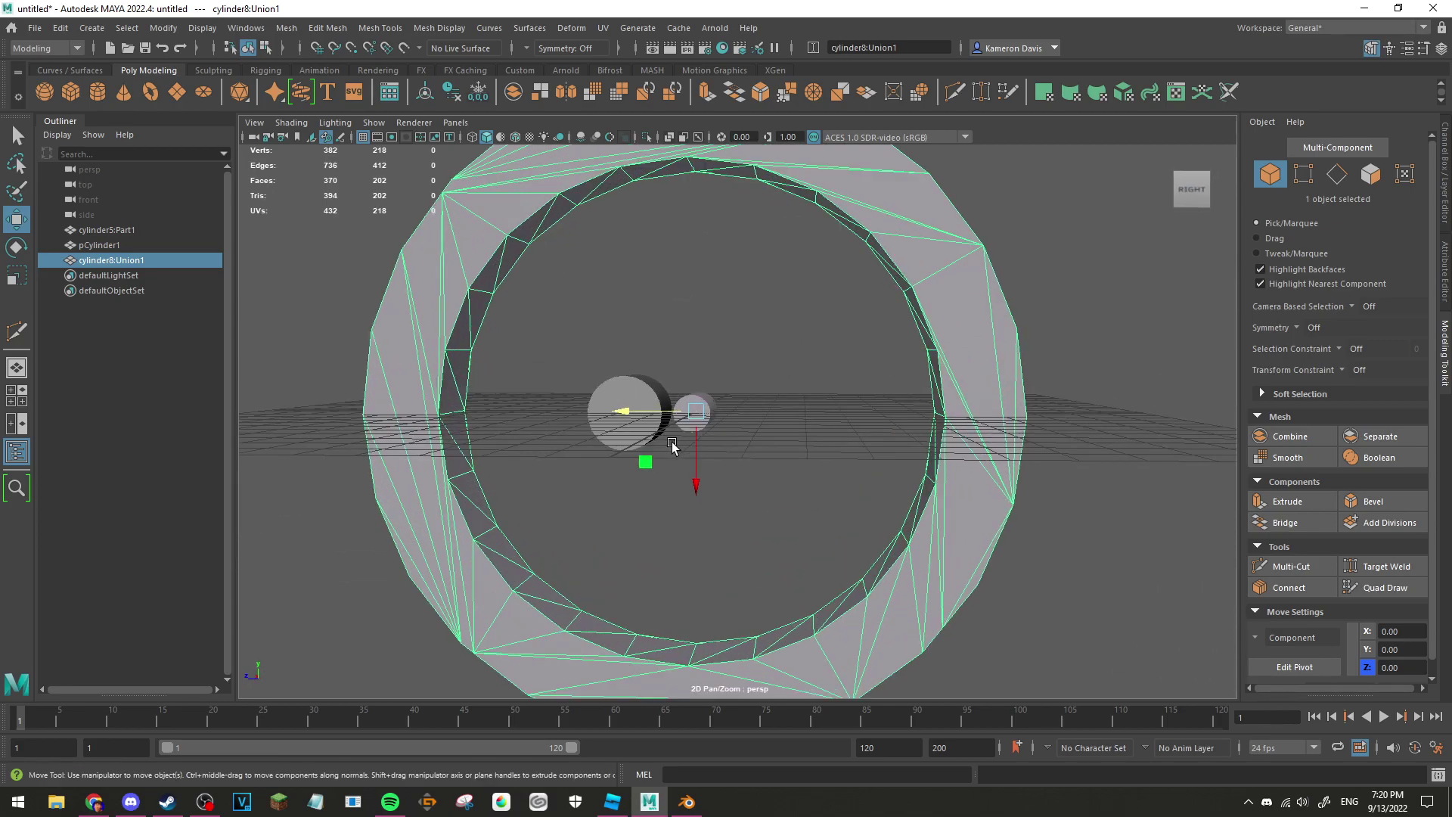
scroll(665, 389, "up", 3)
Step: Select the small imported cylinder and view it cap-on in the side view
left_click(665, 389)
middle_click_drag(636, 379, 797, 419, "alt")
scroll(798, 419, "up", 3)
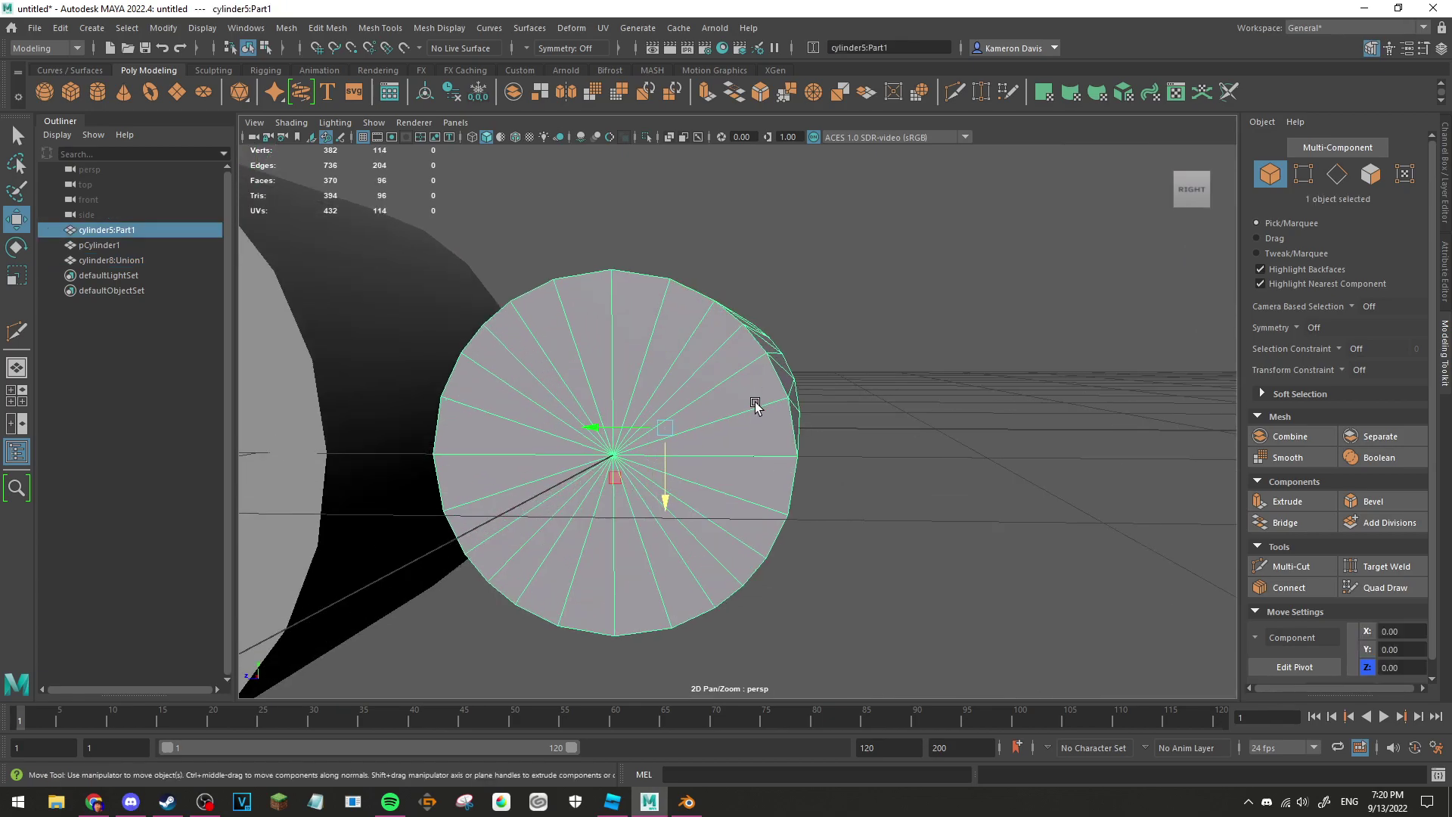
left_click_drag(610, 302, 616, 292, "alt")
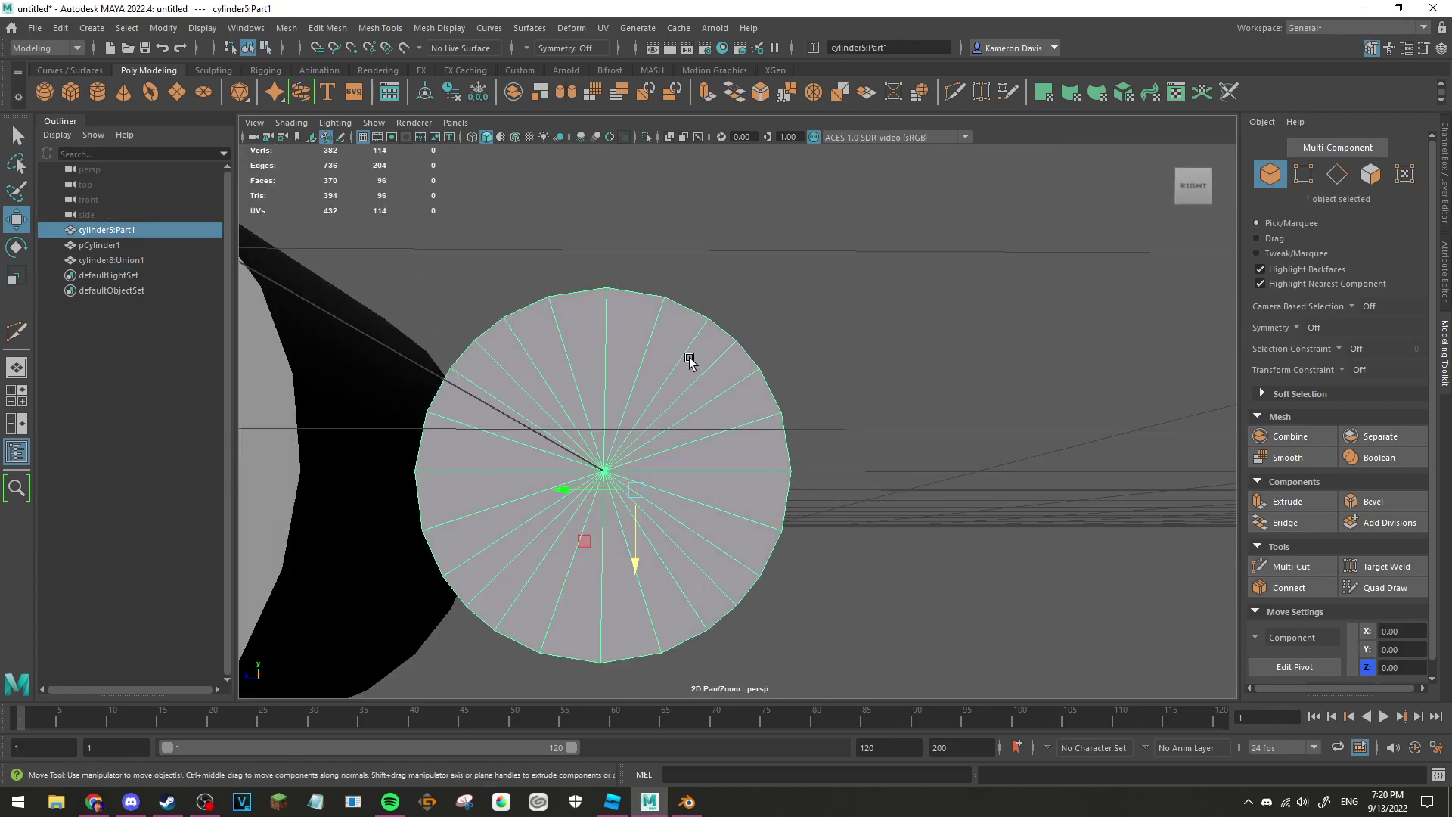
left_click(972, 447)
left_click(704, 401)
scroll(873, 398, "down", 5)
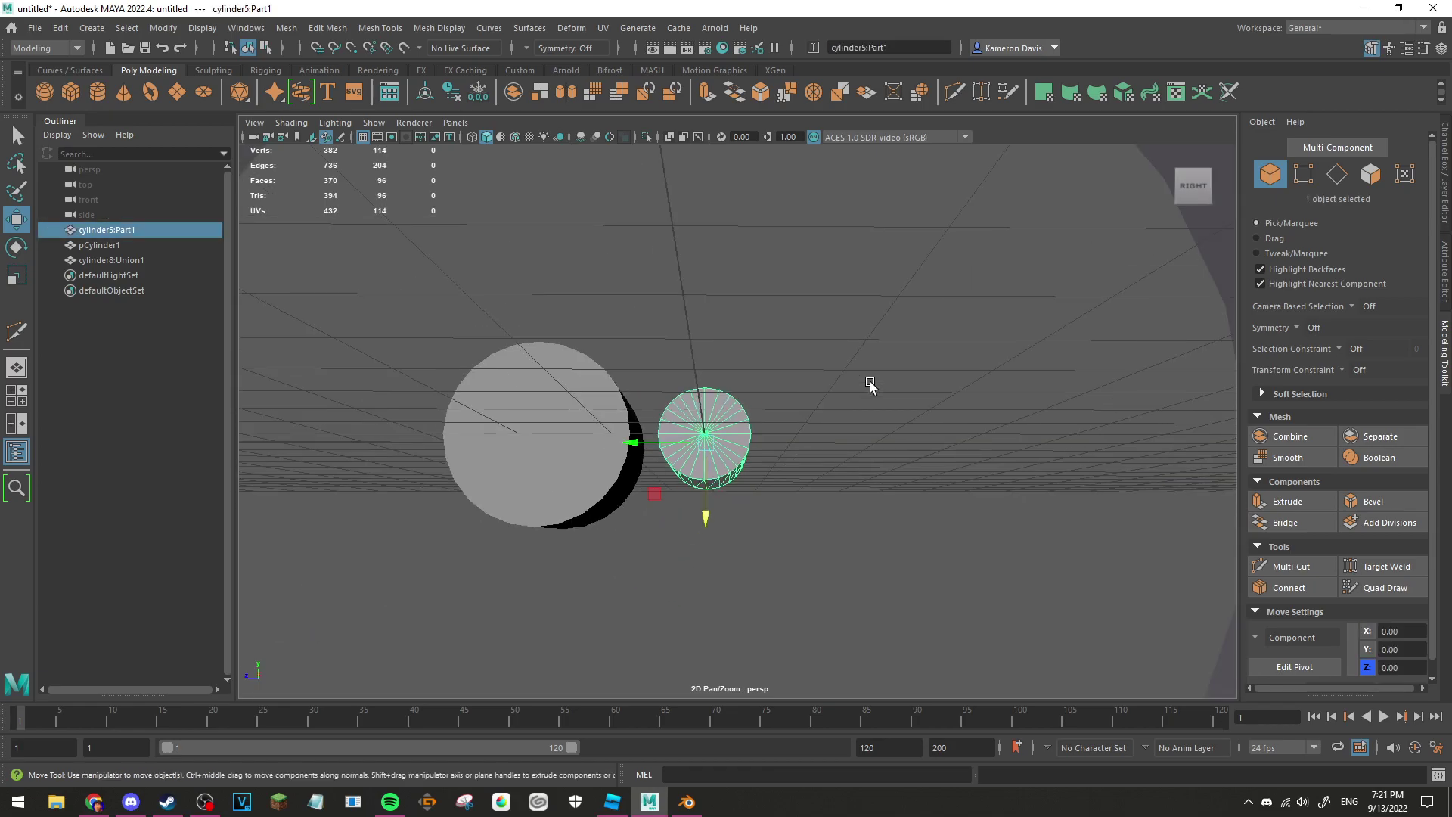
scroll(871, 386, "down", 3)
key("space")
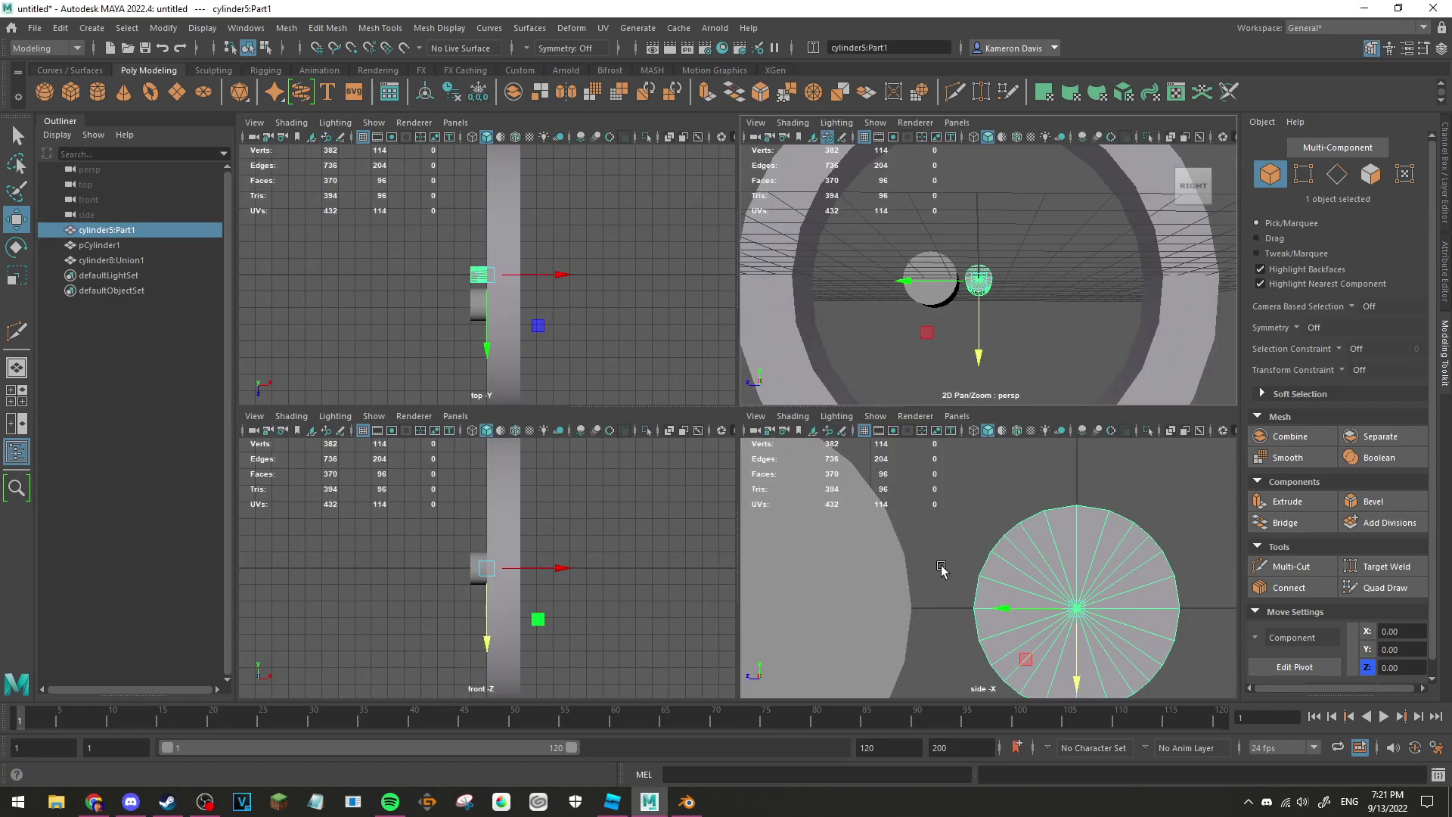
key("space")
scroll(805, 519, "down", 3)
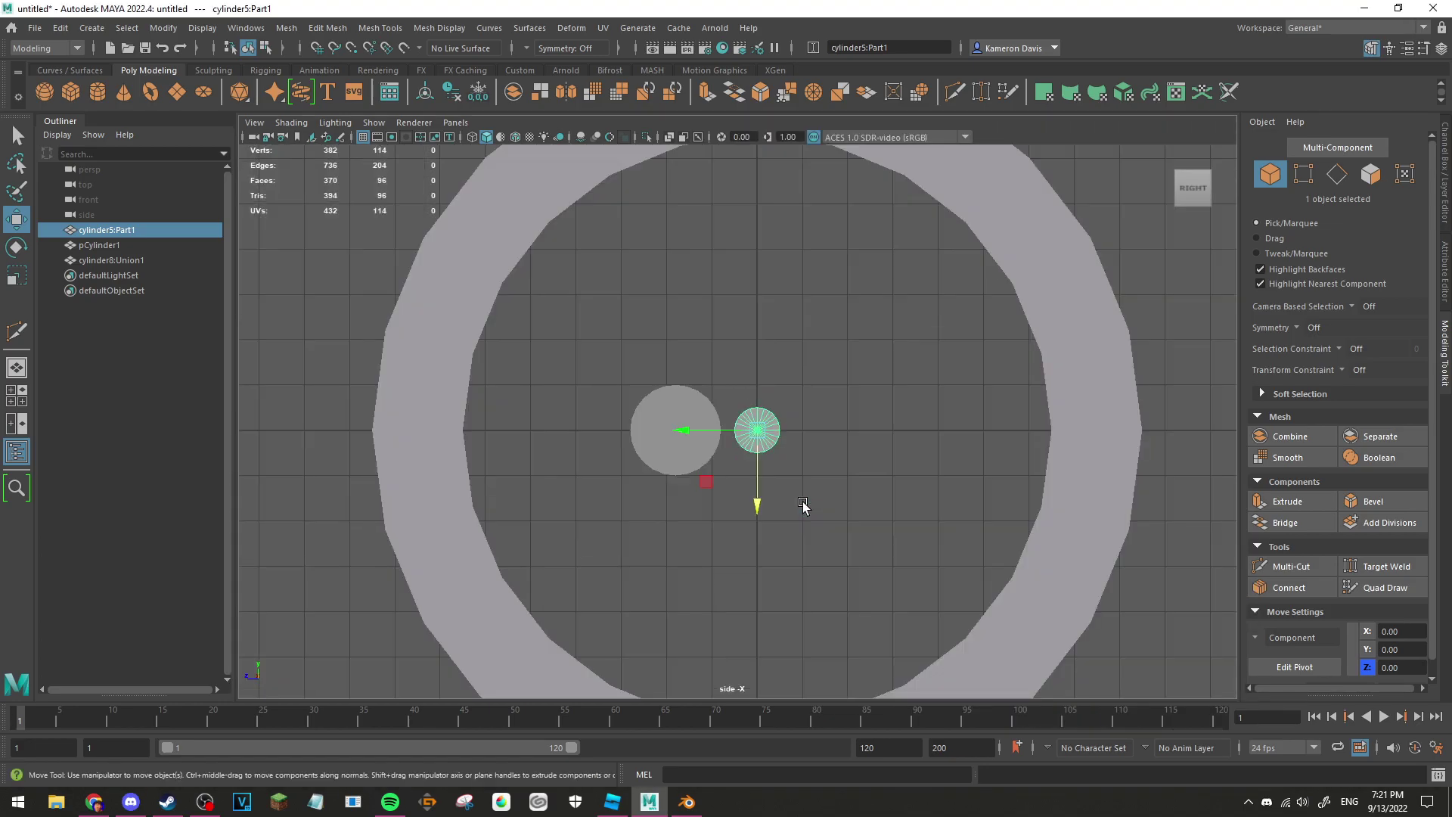
scroll(817, 448, "down", 2)
scroll(817, 448, "up", 3)
scroll(827, 441, "up", 2)
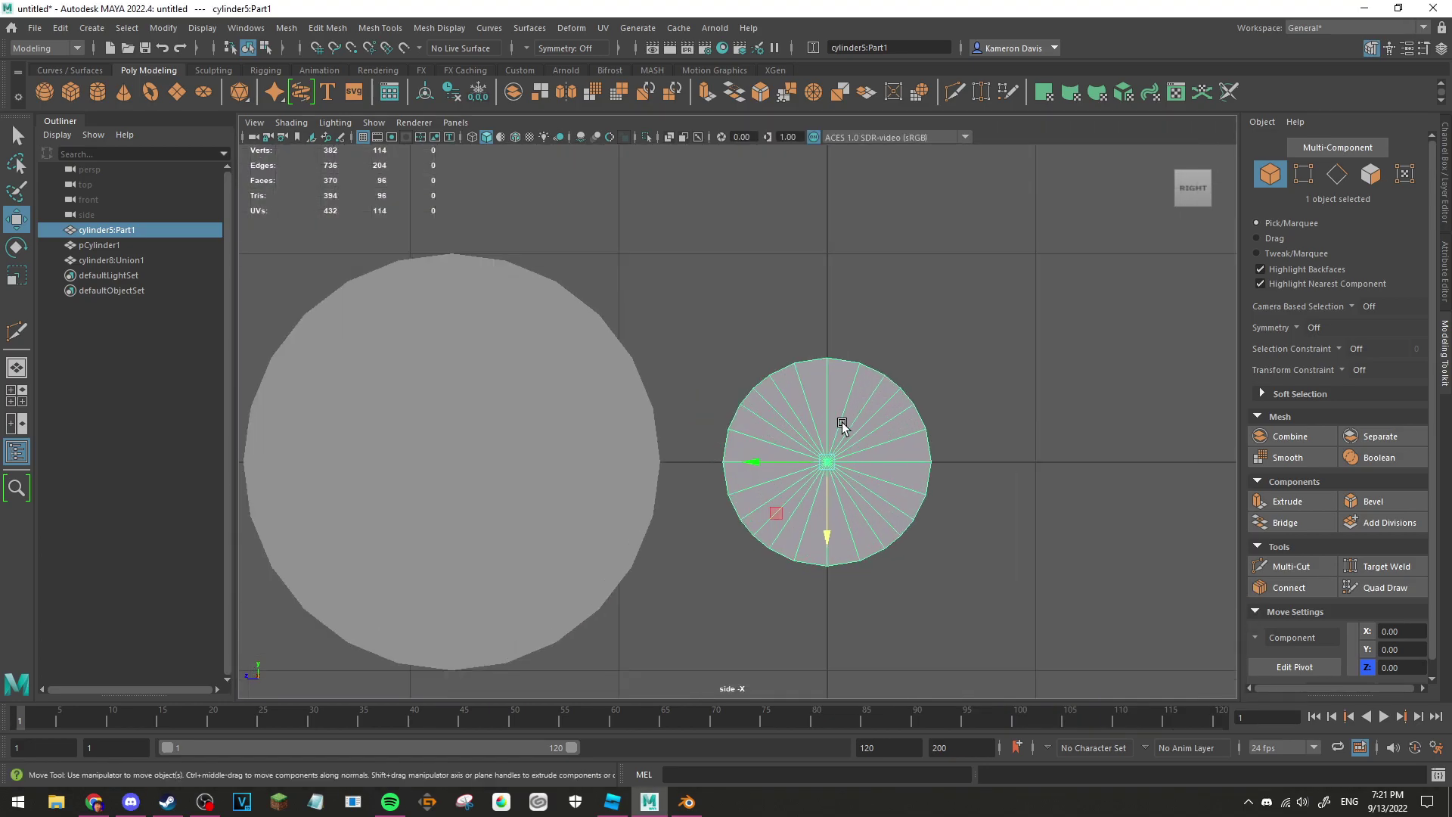
Step: Set pCylinder1's Rotate Y to 0 in the Channel Box
left_click(438, 425)
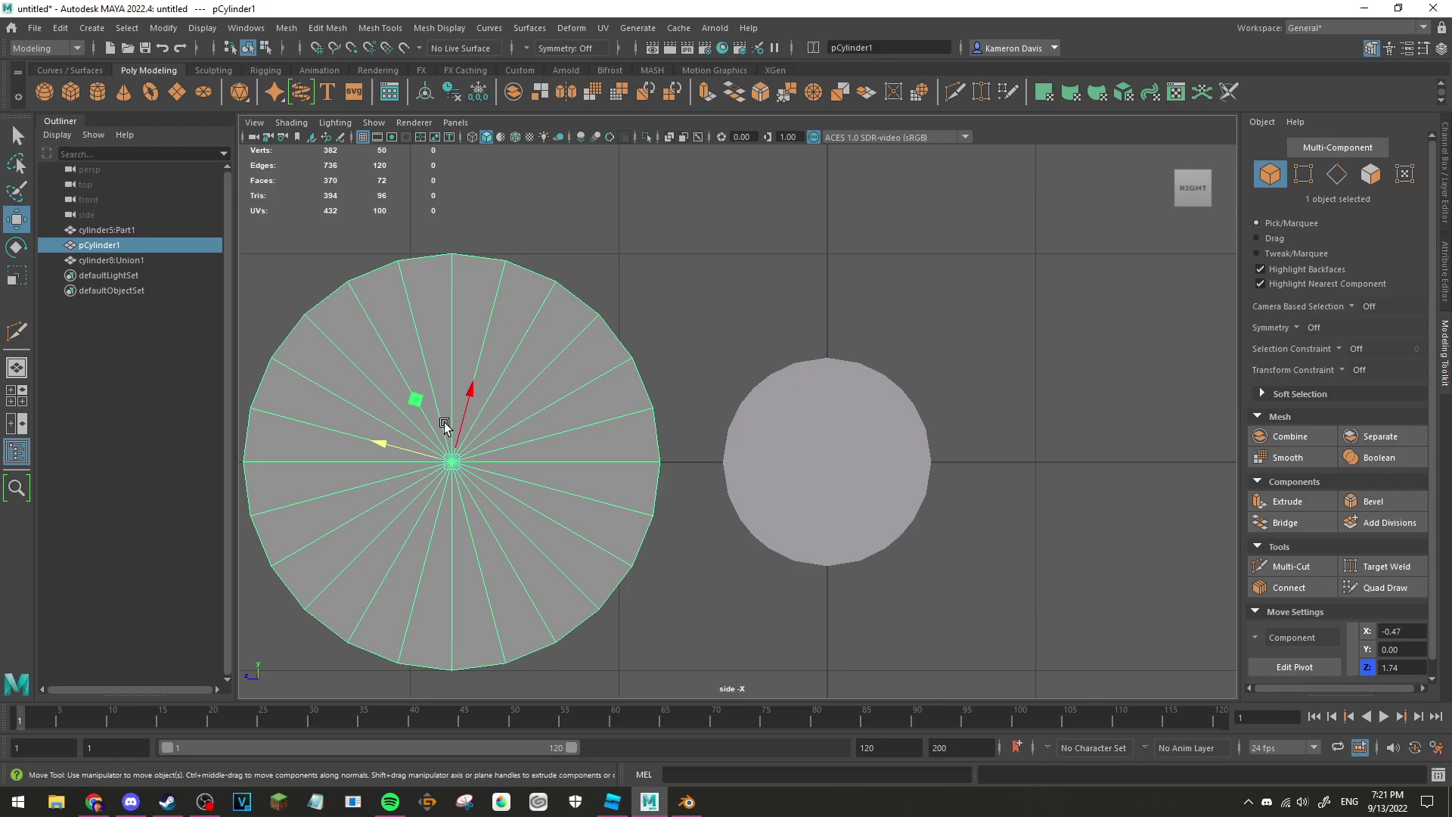
mouse_move(1193, 188)
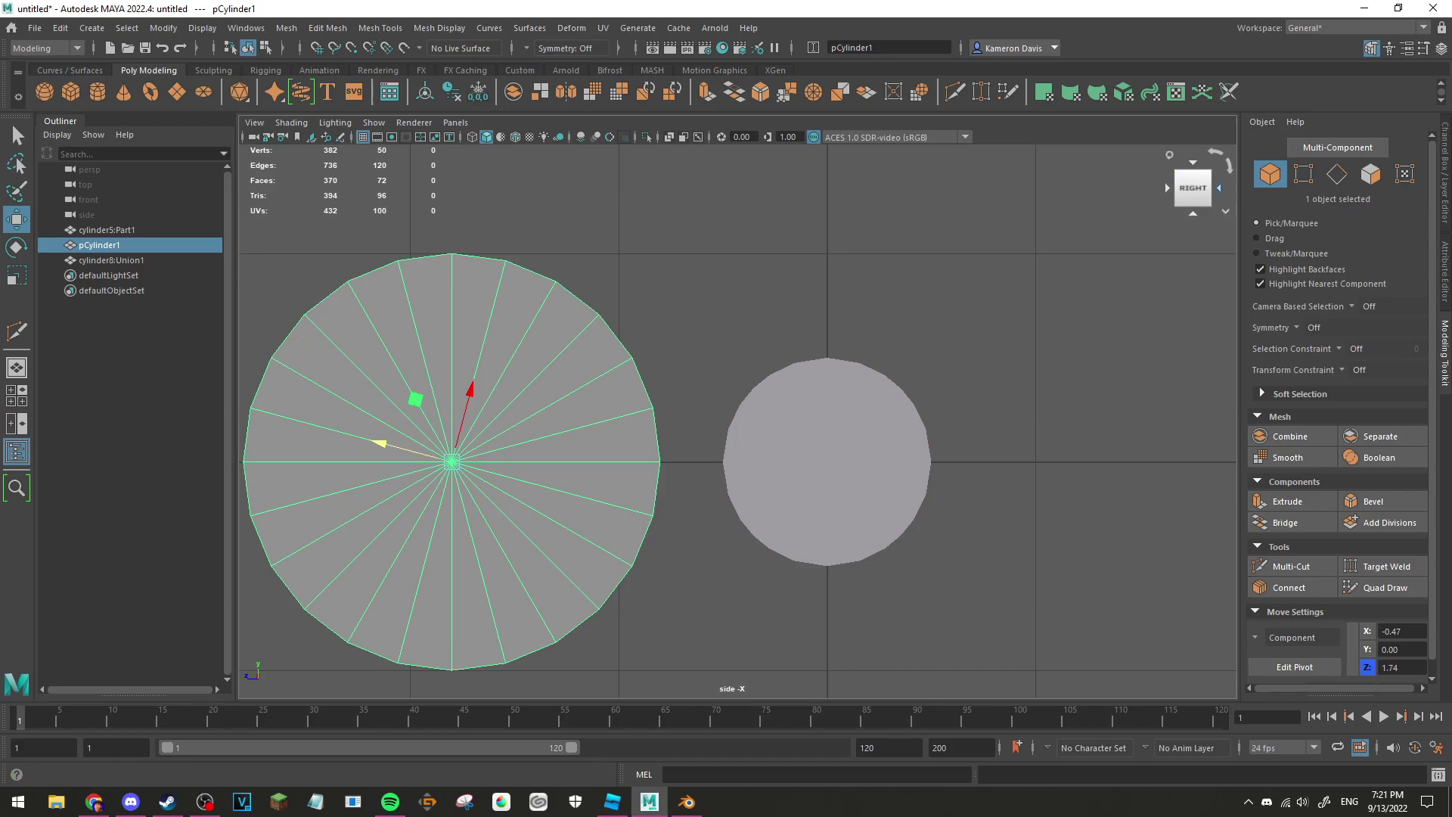
left_click(1444, 155)
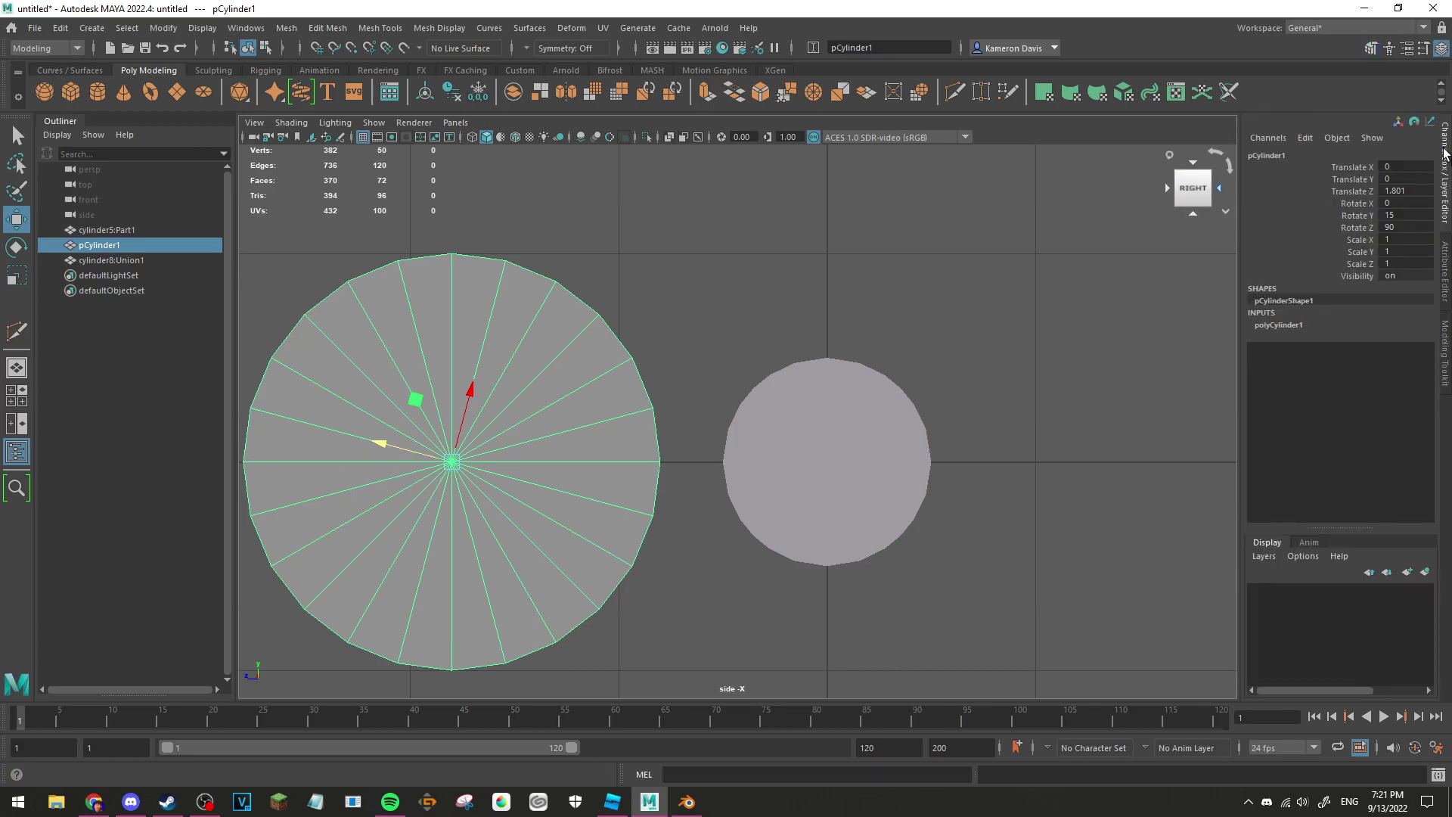
left_click(1401, 215)
type("0")
key("Return")
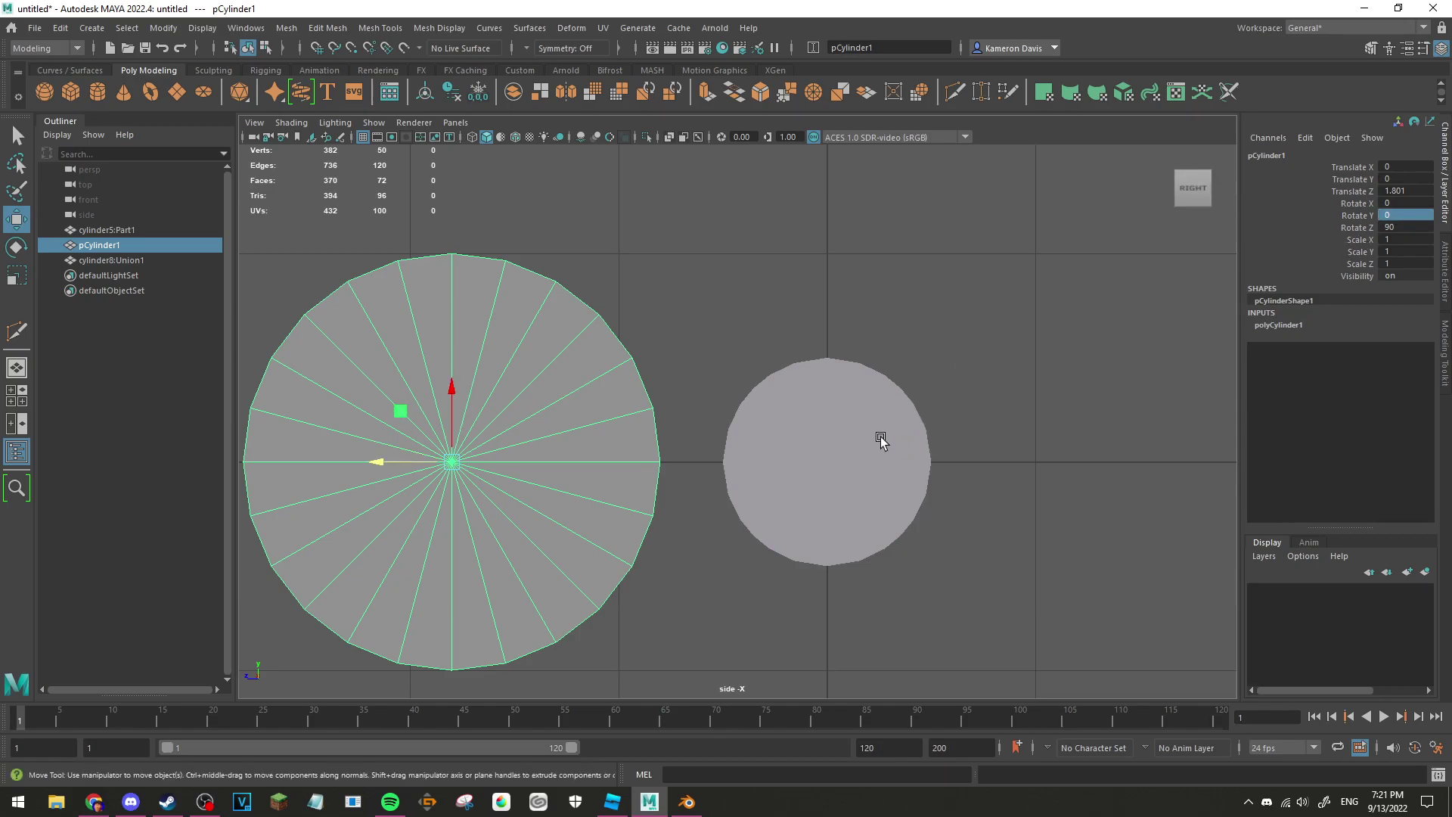
Step: Delete cylinder5:Part1 and move pCylinder1 along Z to the ring's centre
left_click(881, 440)
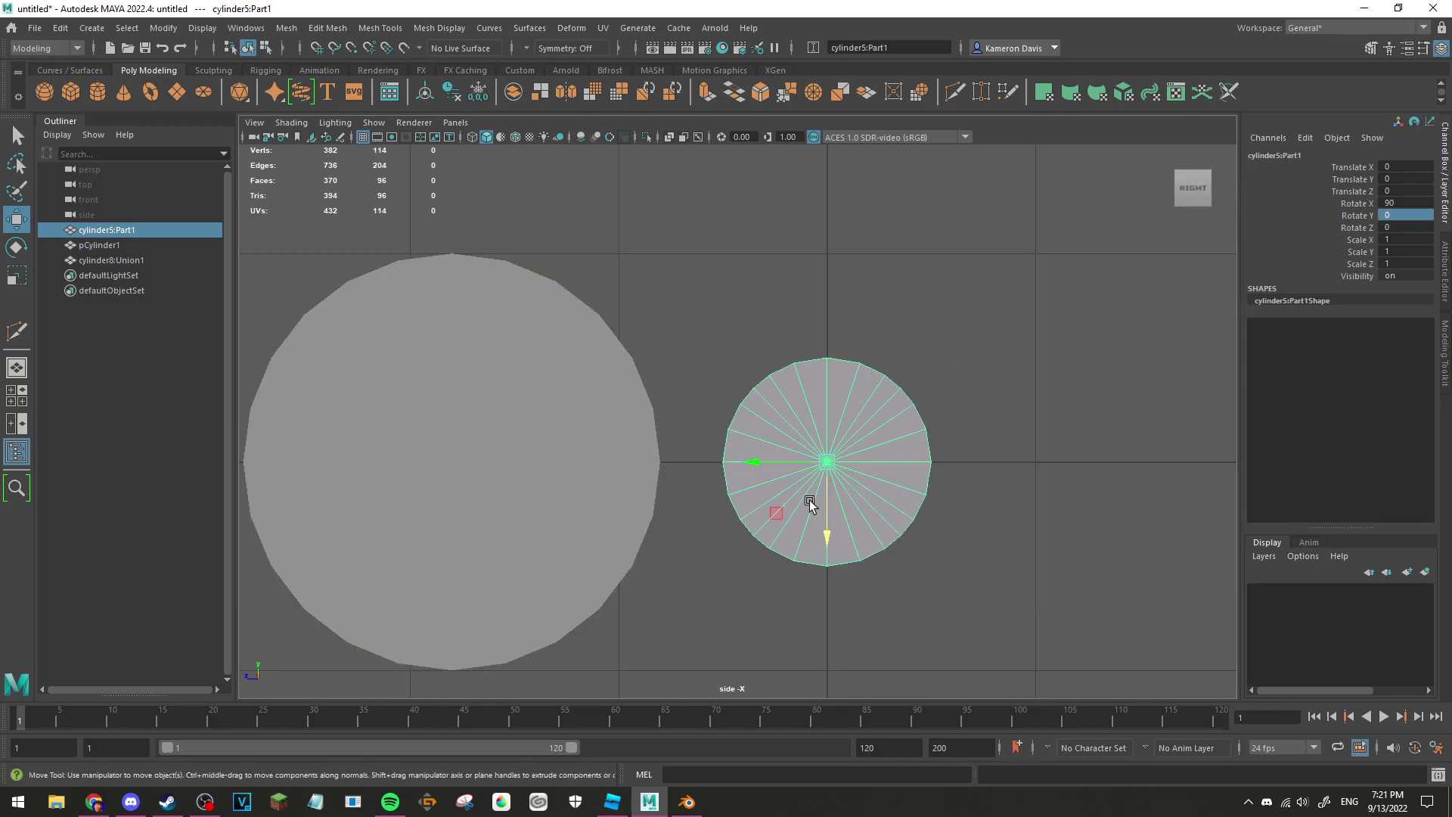
key("Delete")
left_click(491, 403)
left_click_drag(408, 454, 769, 486)
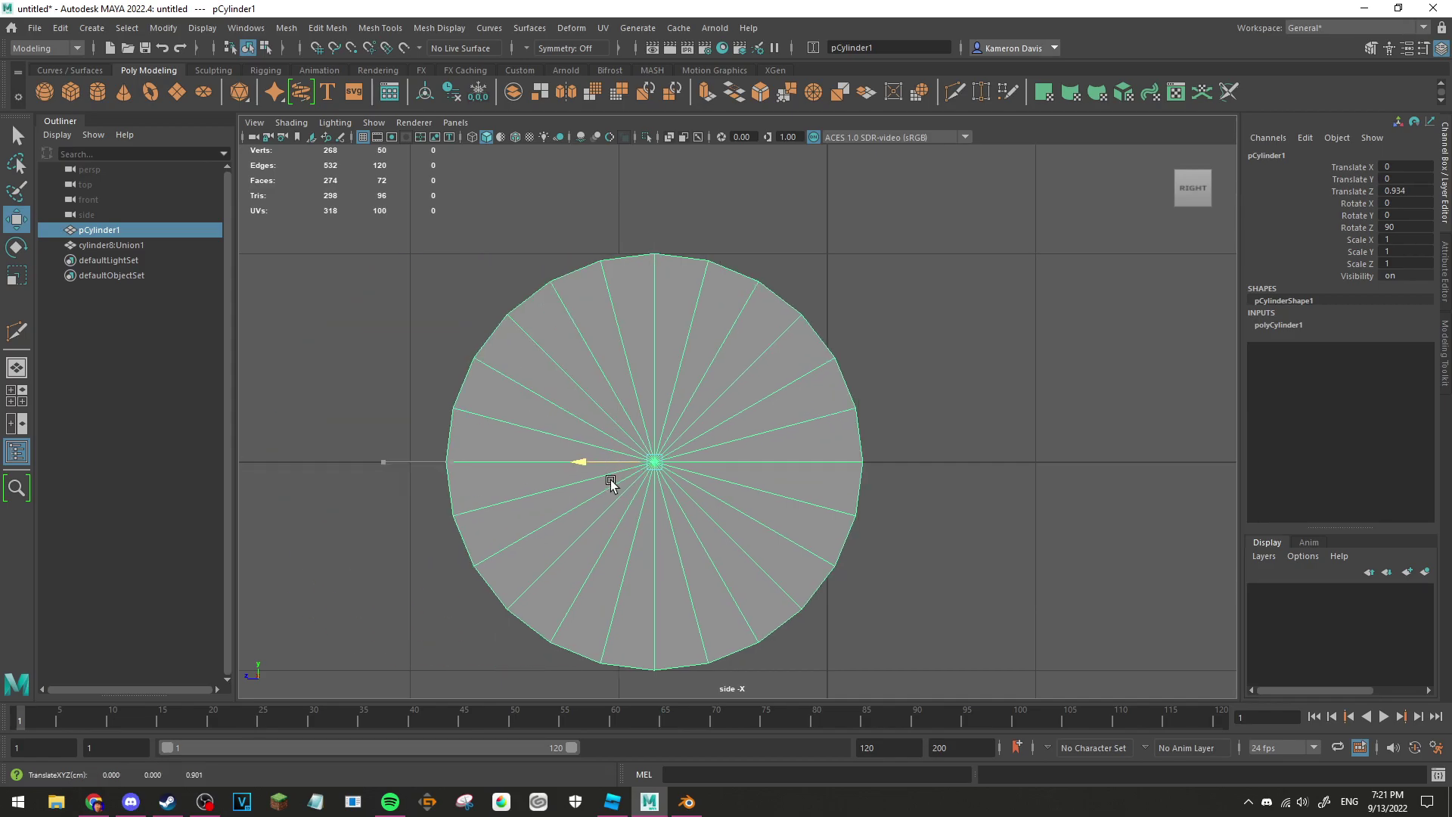
key("space")
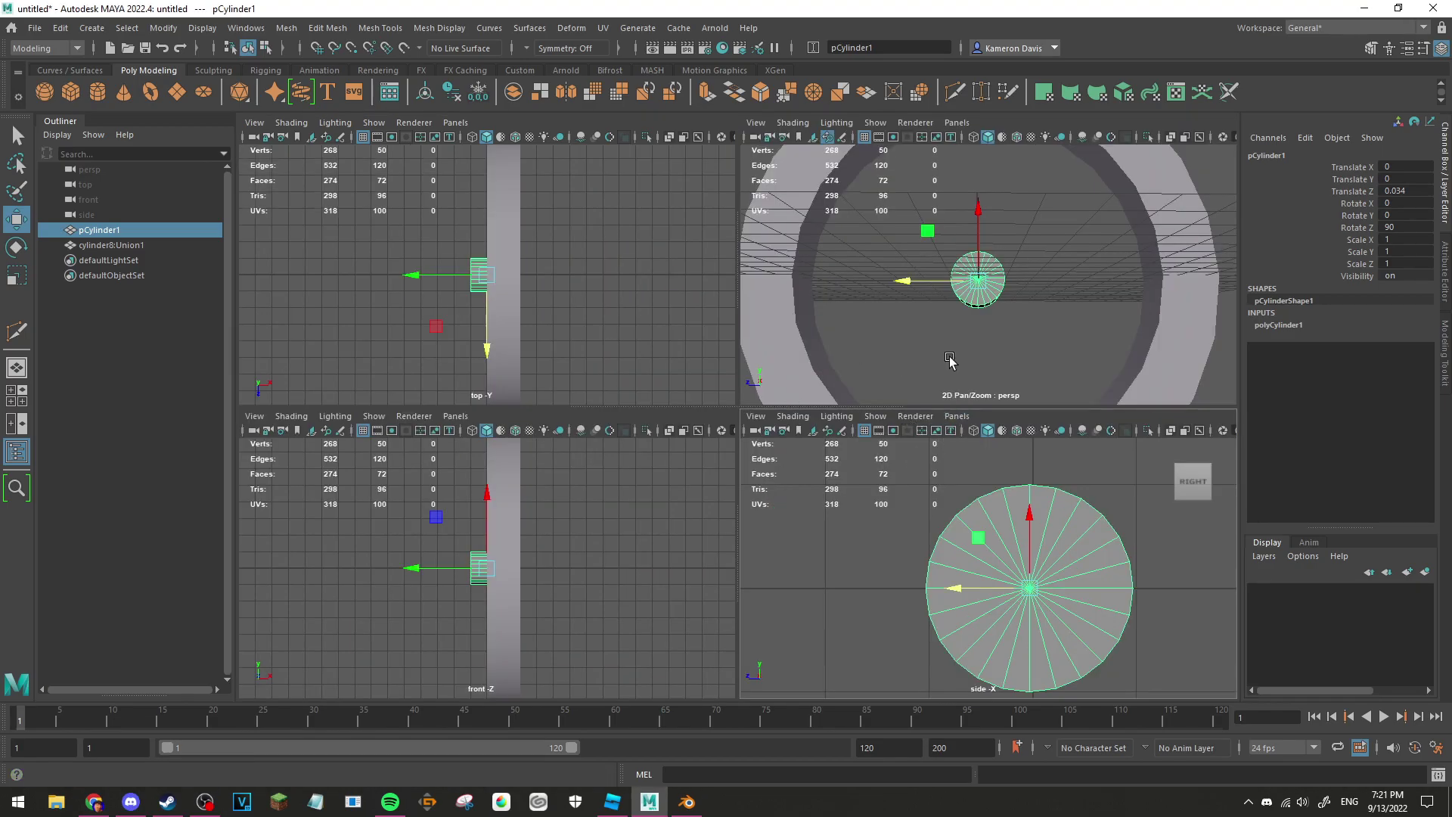
key("space")
mouse_move(849, 397)
left_mouse_down("alt")
mouse_move(394, 335)
mouse_move(606, 379)
mouse_move(542, 422)
mouse_move(1011, 334)
left_mouse_up("alt")
left_click_drag(668, 334, 670, 332)
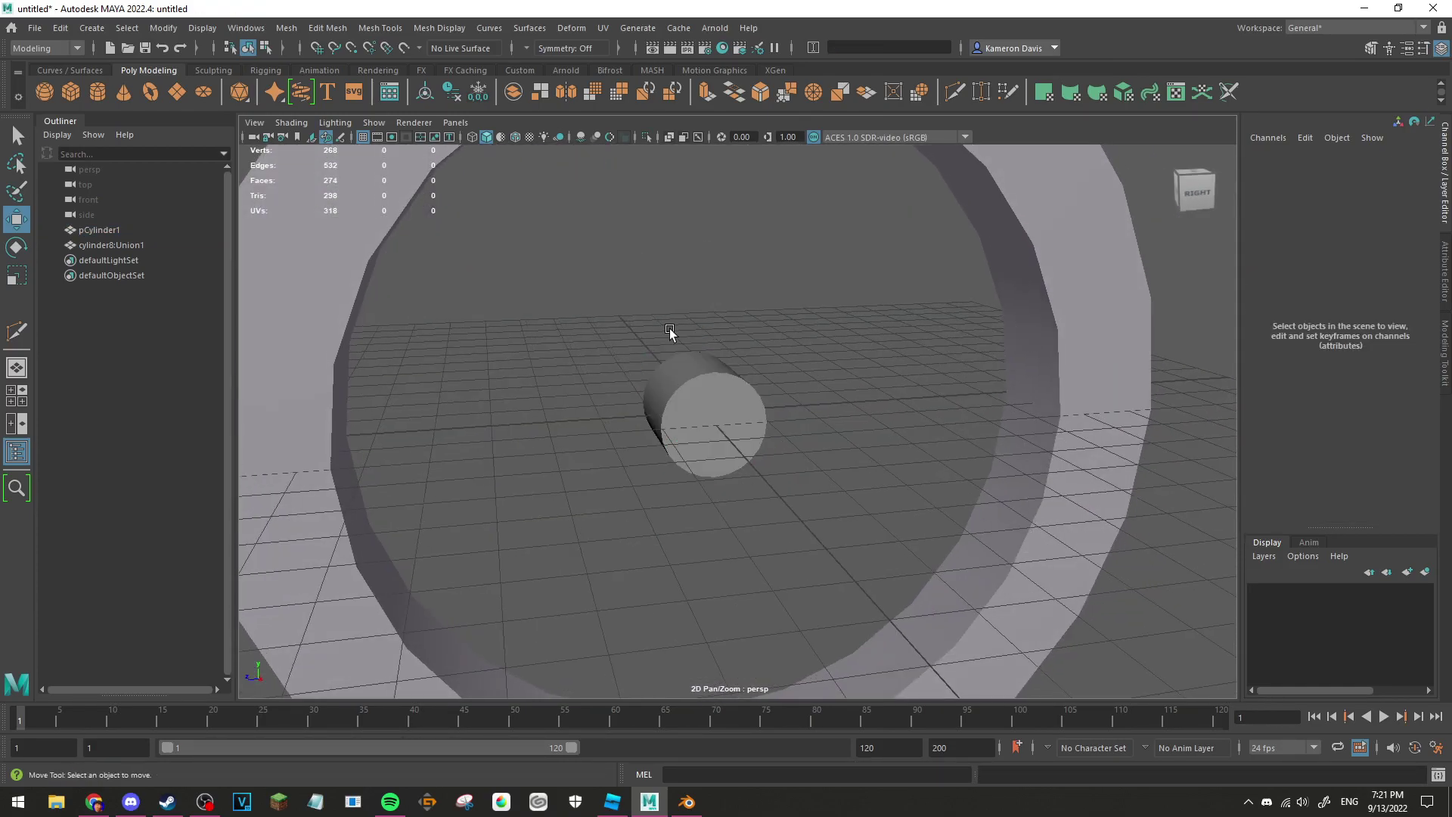
left_click(689, 400)
Step: In Roblox Studio, insert a native Cylinder part and delete the ring Union
left_click(611, 801)
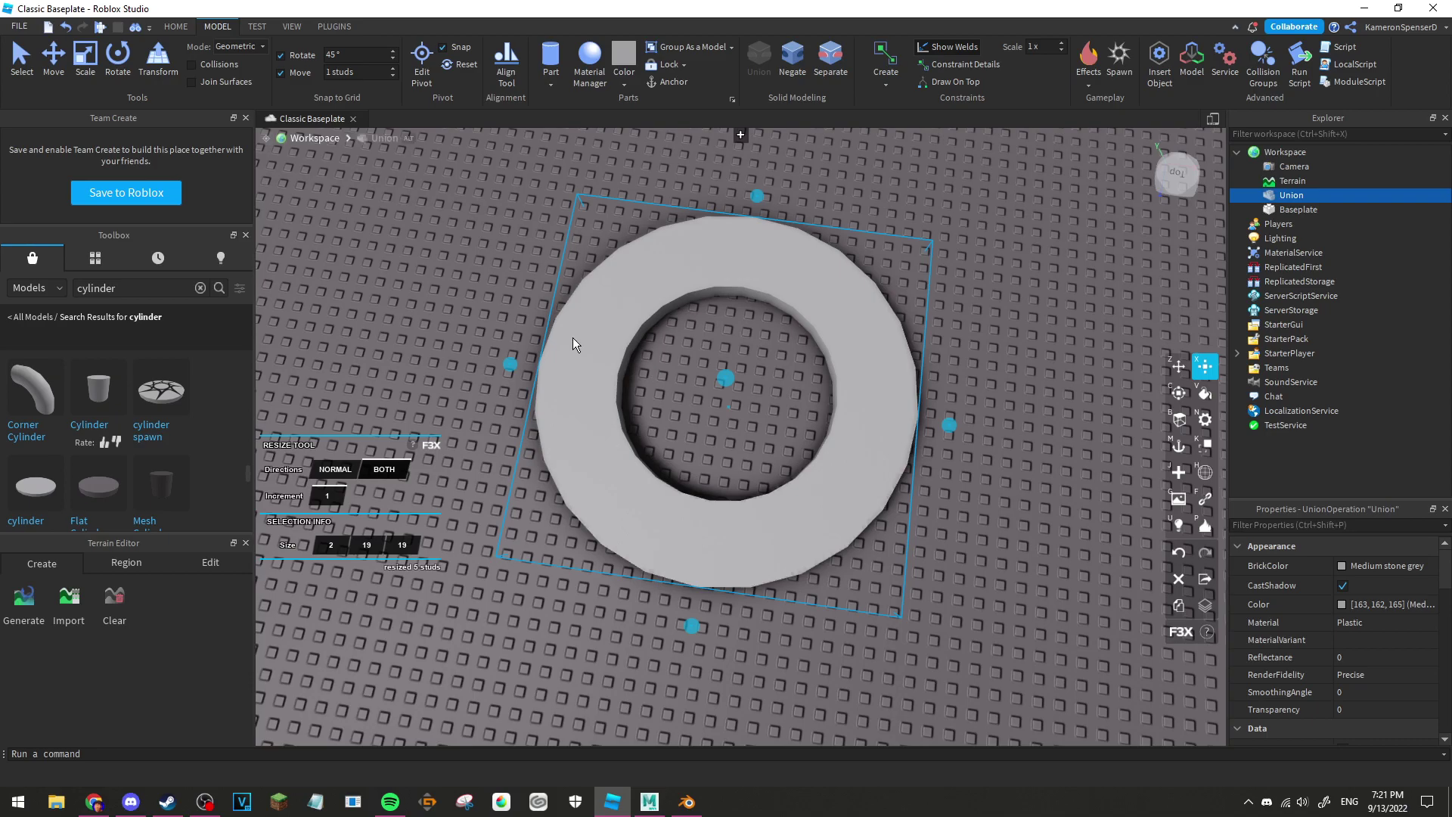
left_click(551, 74)
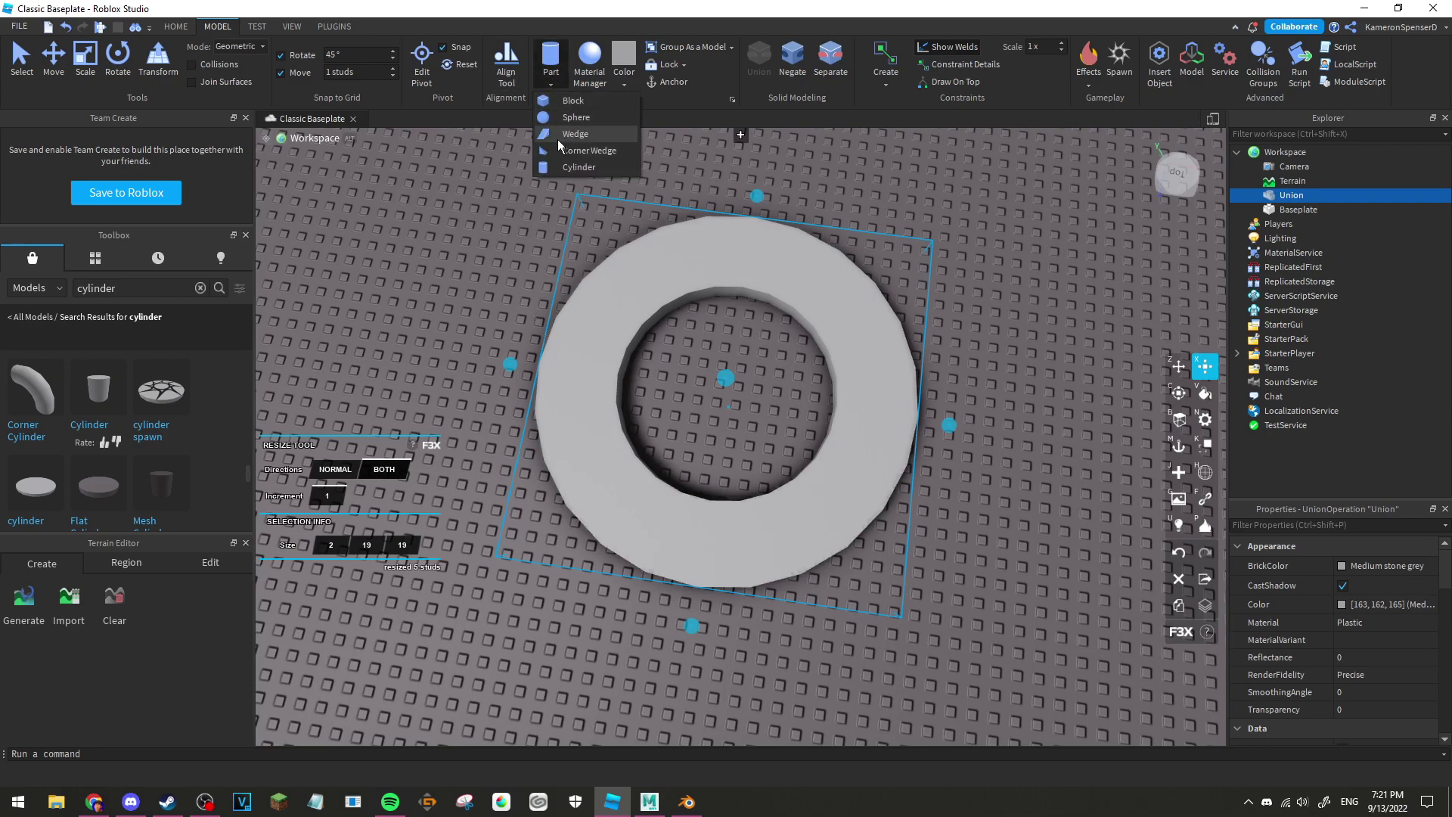
left_click(573, 166)
scroll(752, 434, "up", 5)
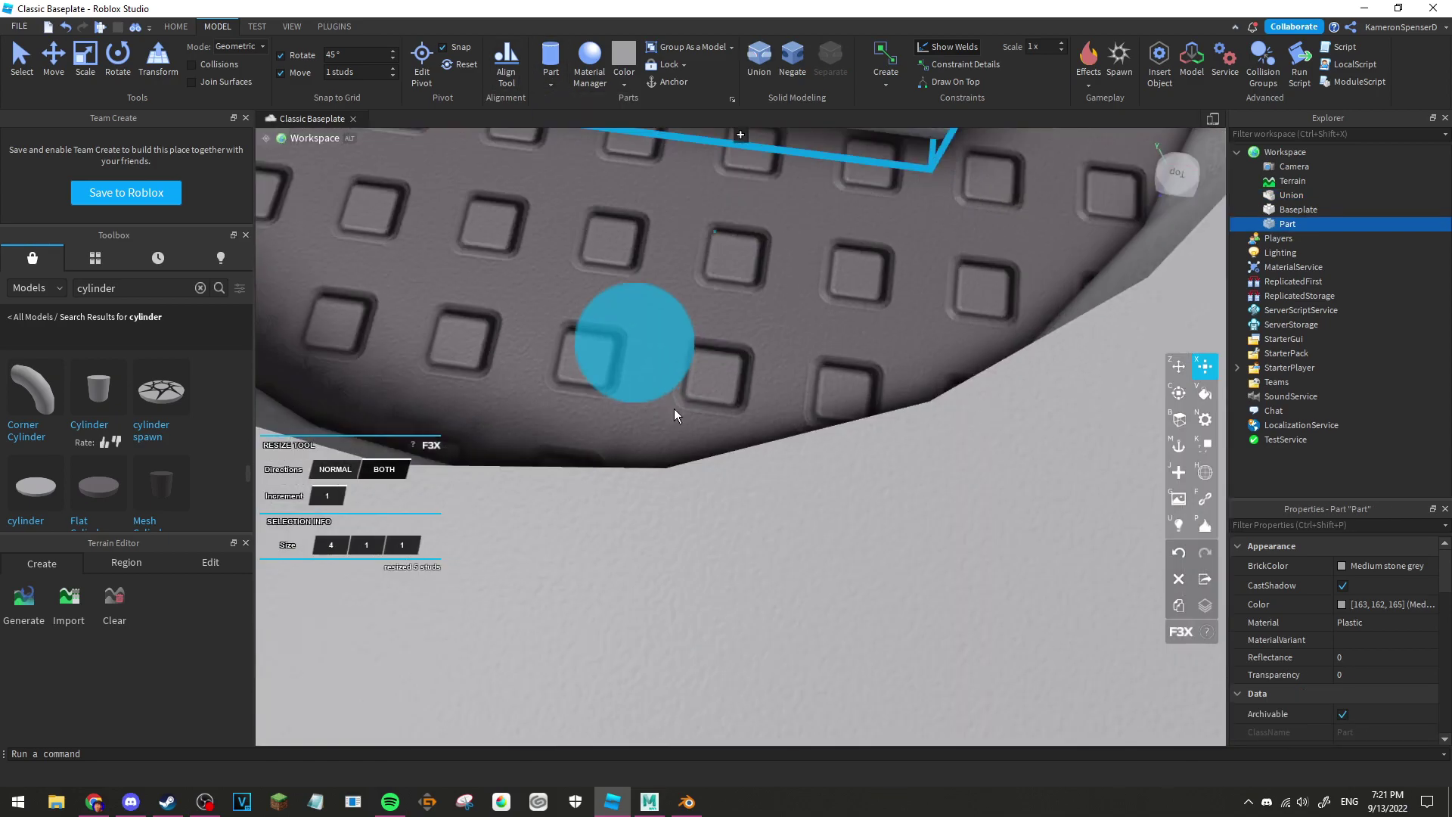
left_click(715, 318)
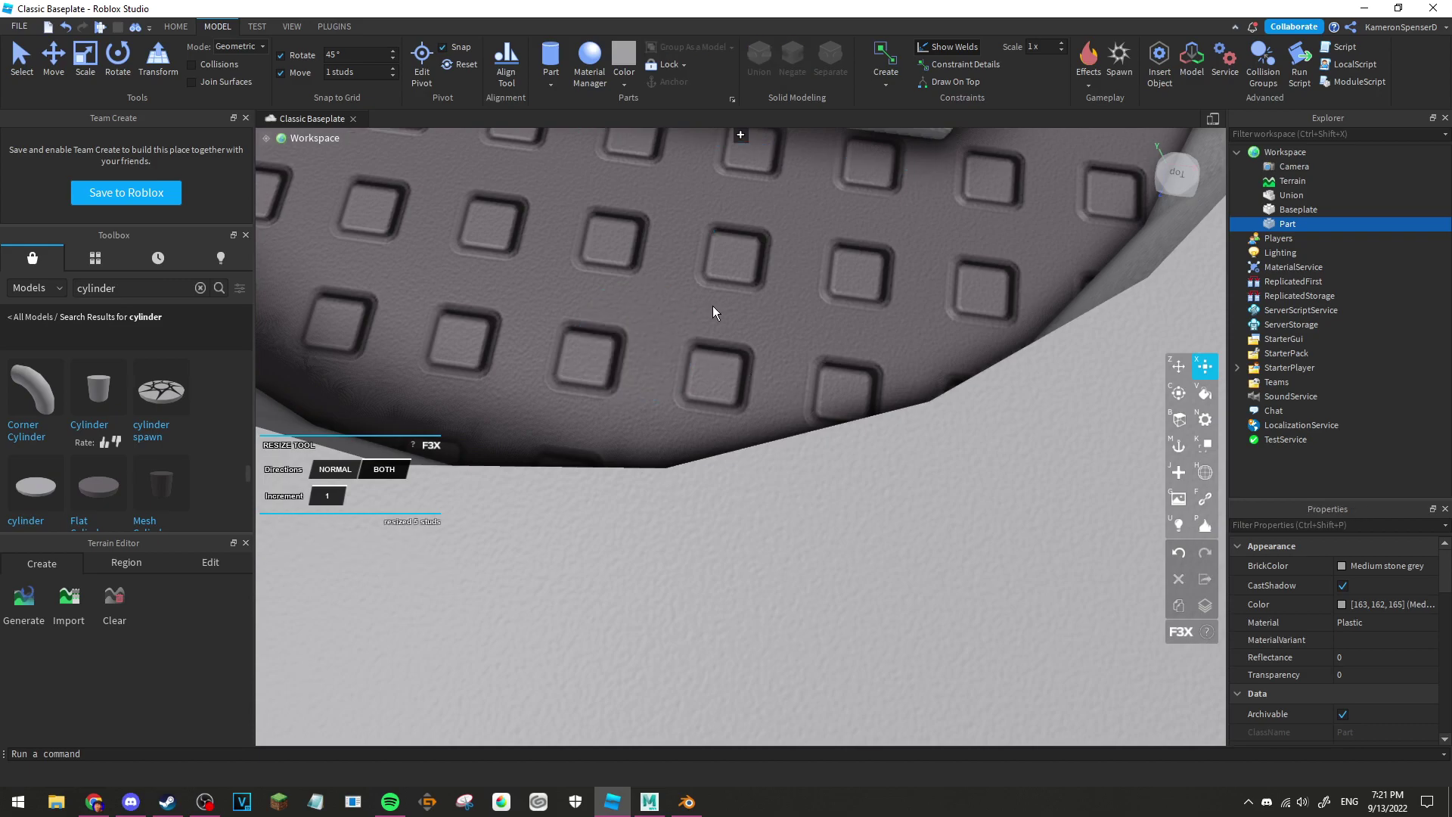
scroll(750, 318, "down", 5)
right_click_drag(792, 278, 794, 269)
scroll(795, 269, "up", 3)
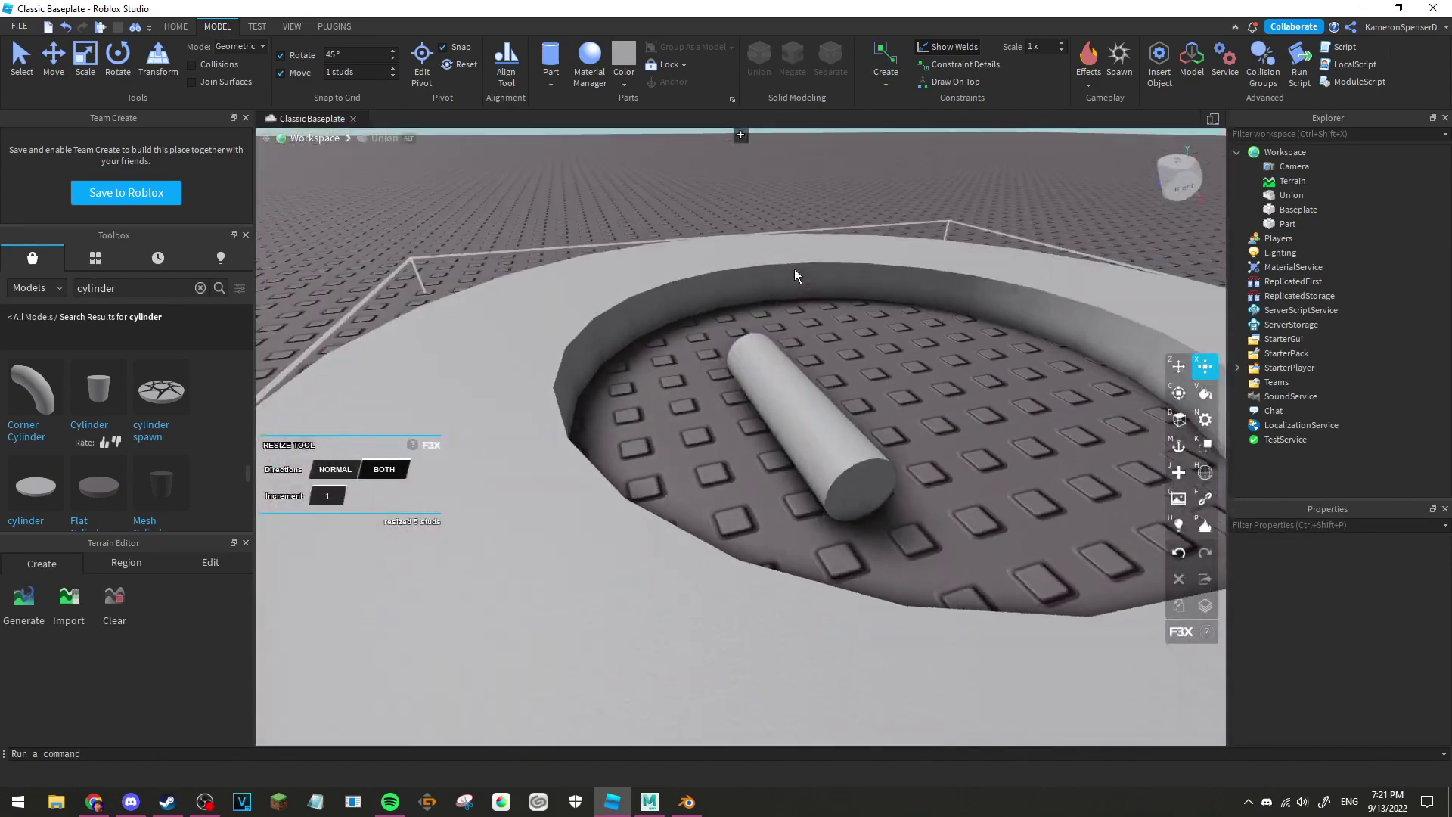
left_click(630, 335)
key("Delete")
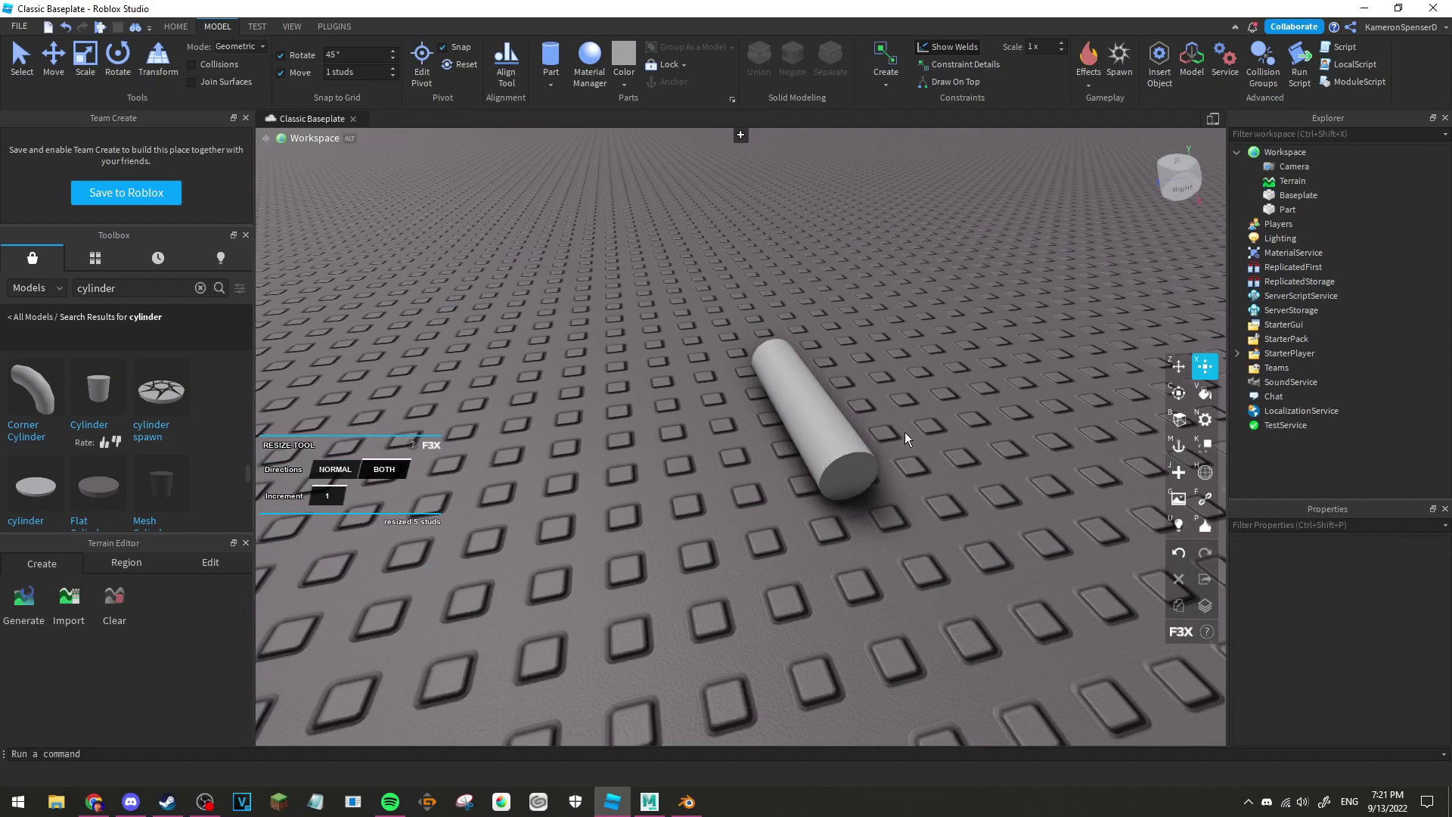
Step: Resize the cylinder to 4×5×5 and raise it 3 studs above the baseplate
left_click(777, 414)
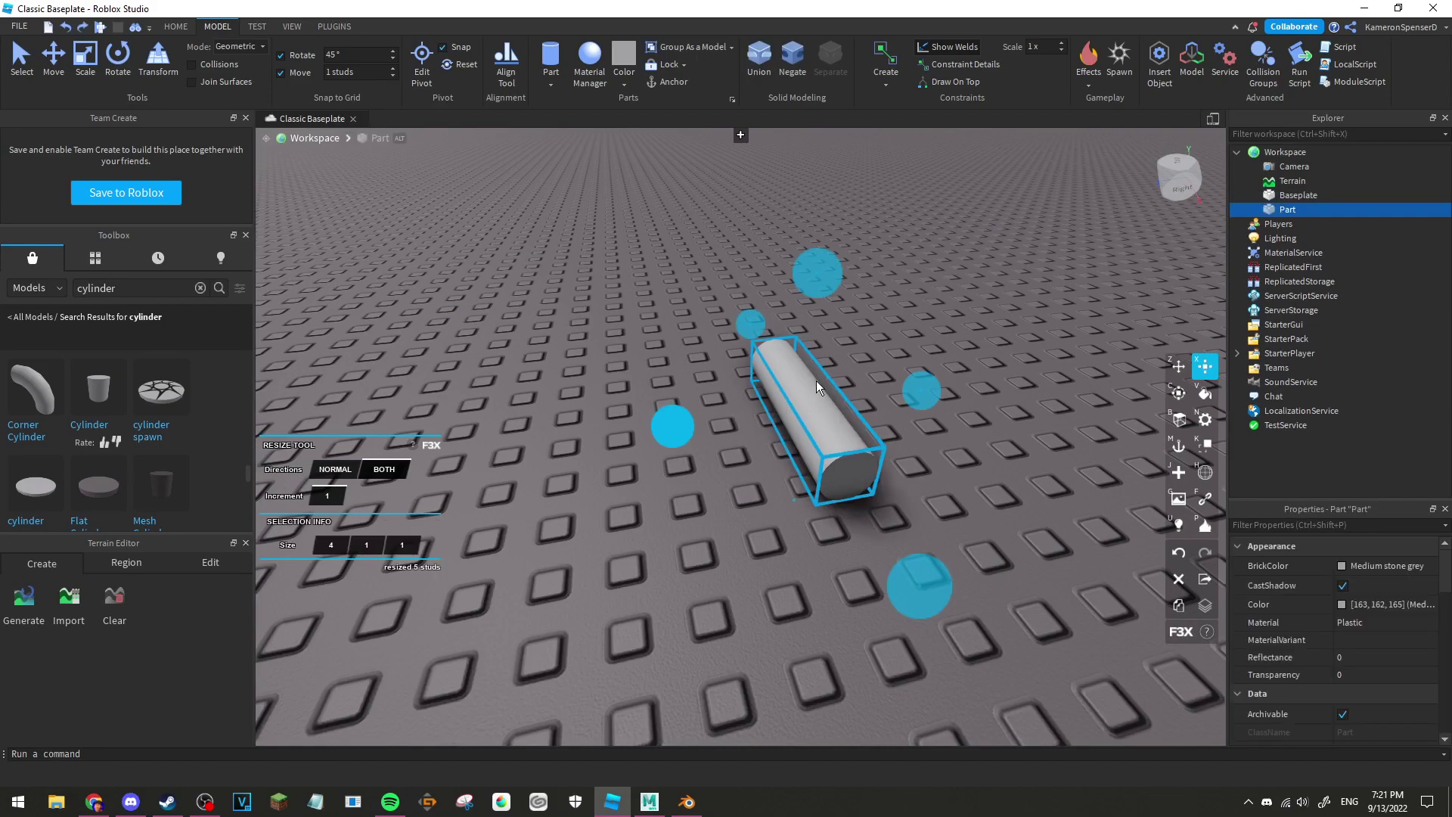
left_click_drag(750, 325, 699, 322)
left_click_drag(972, 396, 1123, 372)
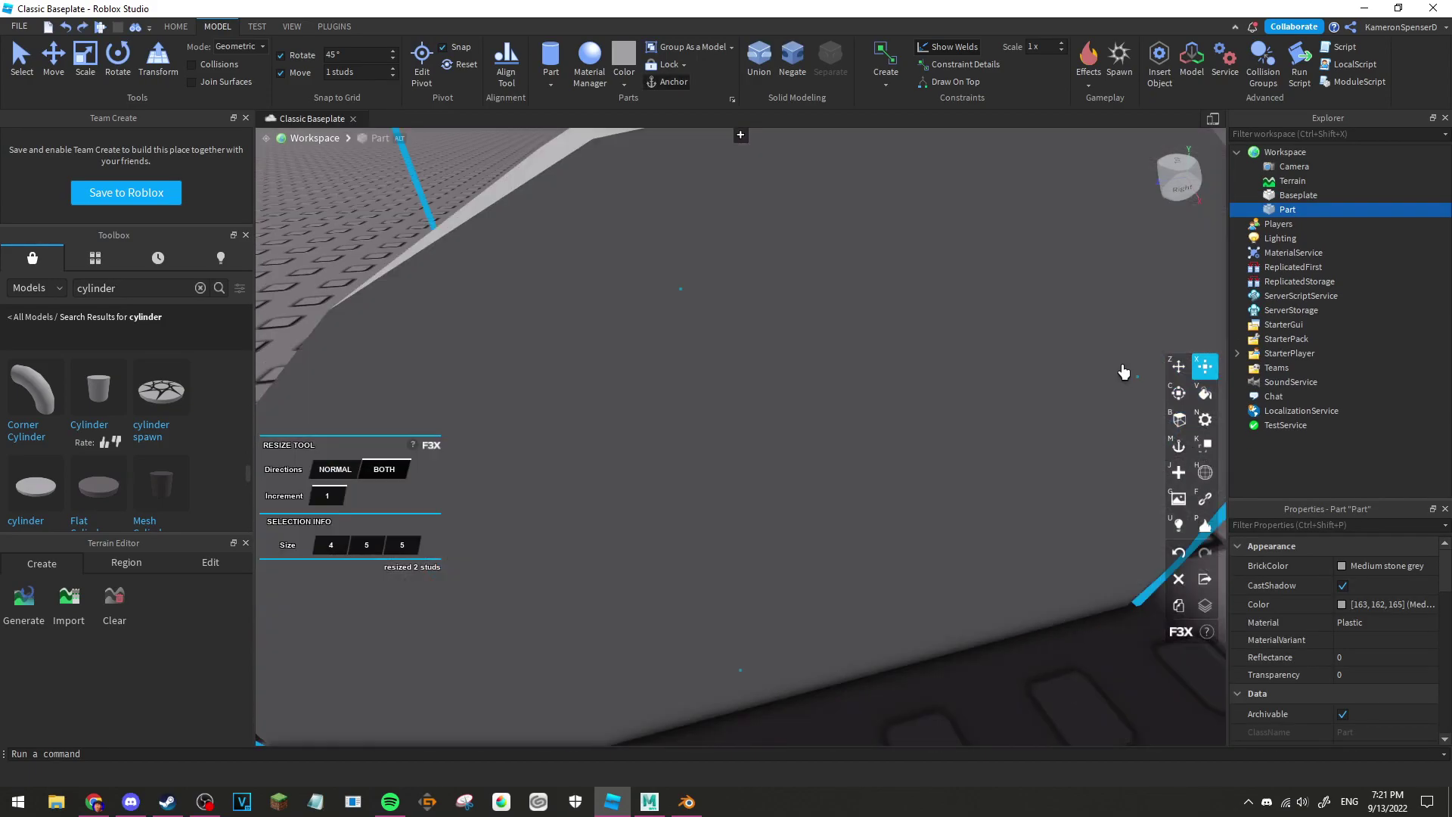
scroll(897, 335, "down", 5)
right_click_drag(897, 334, 773, 348)
scroll(773, 347, "up", 2)
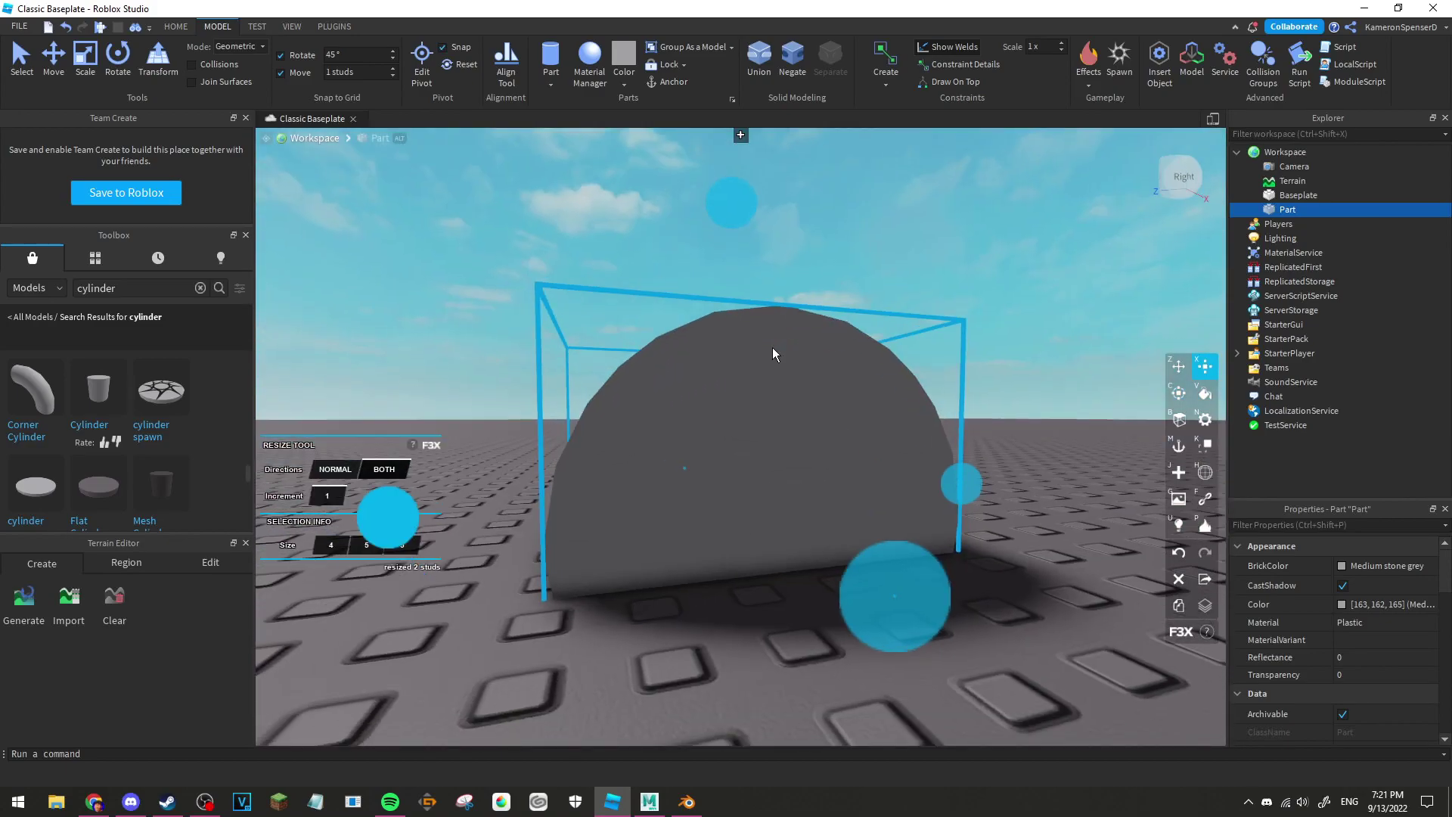
key("z")
scroll(773, 347, "down", 3)
left_click_drag(755, 292, 759, 194)
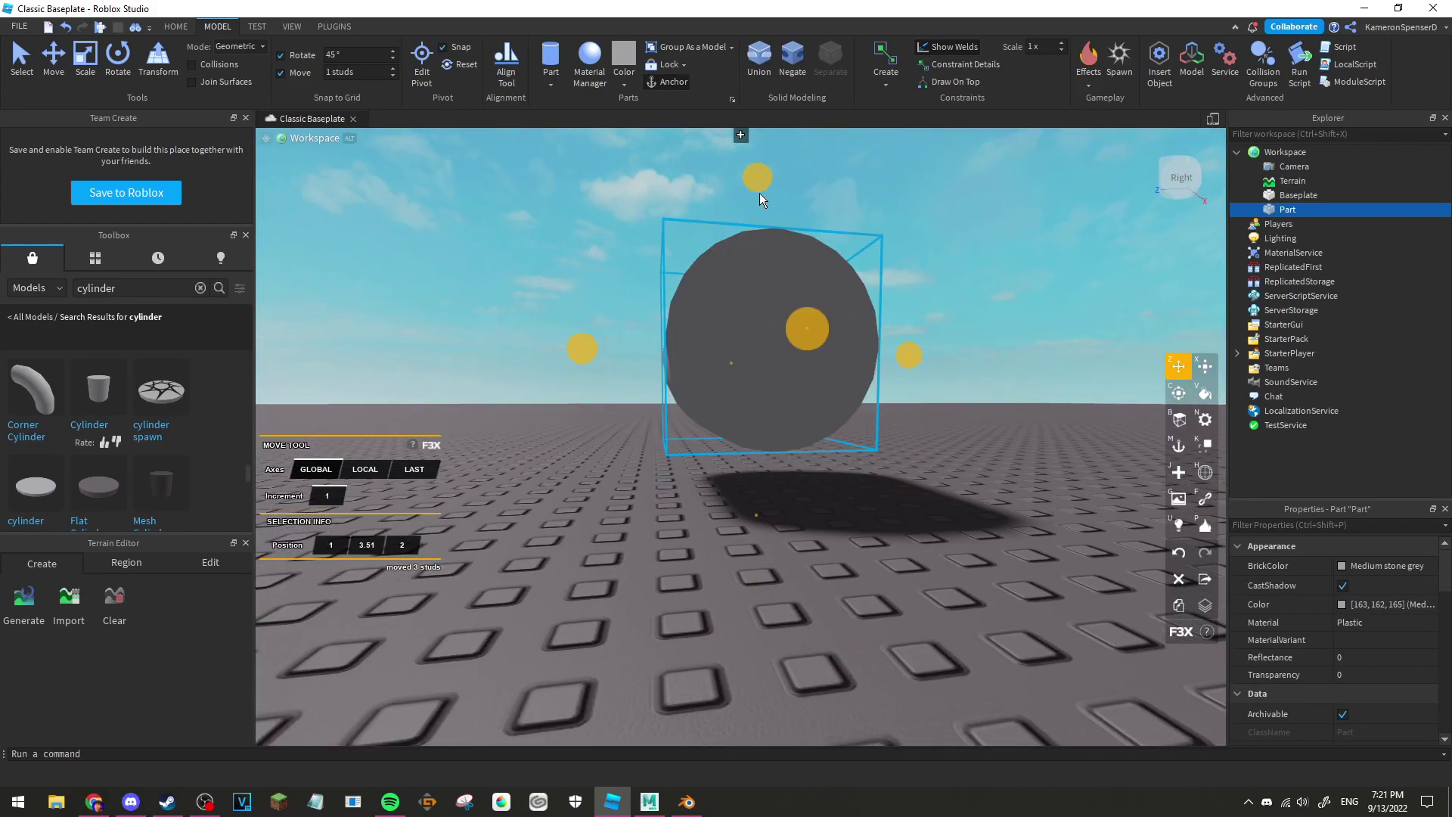
left_click(527, 301)
scroll(527, 302, "up", 5)
scroll(528, 302, "down", 4)
scroll(528, 302, "up", 3)
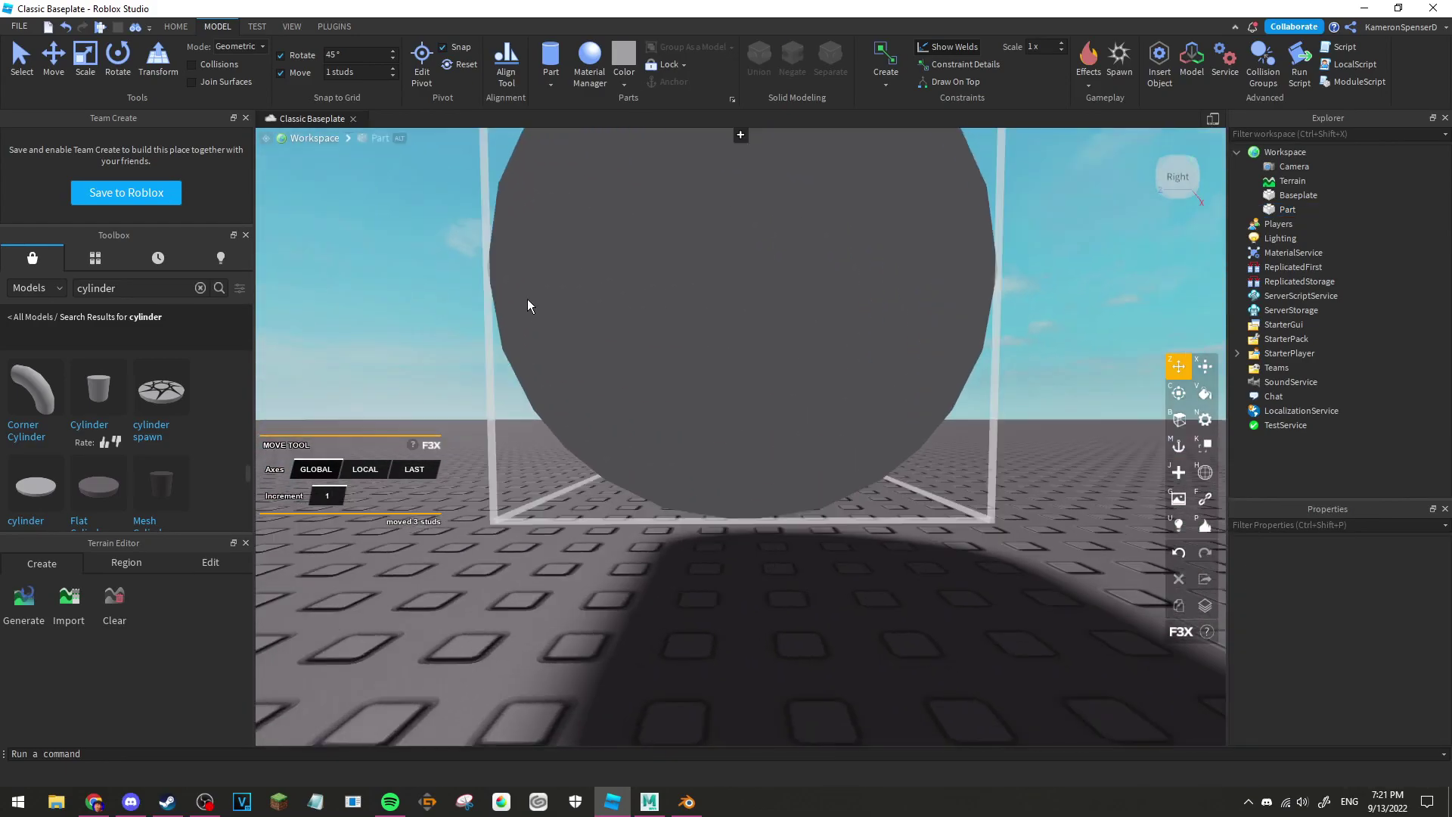
scroll(528, 299, "down", 3)
scroll(527, 298, "down", 2)
scroll(527, 298, "up", 1)
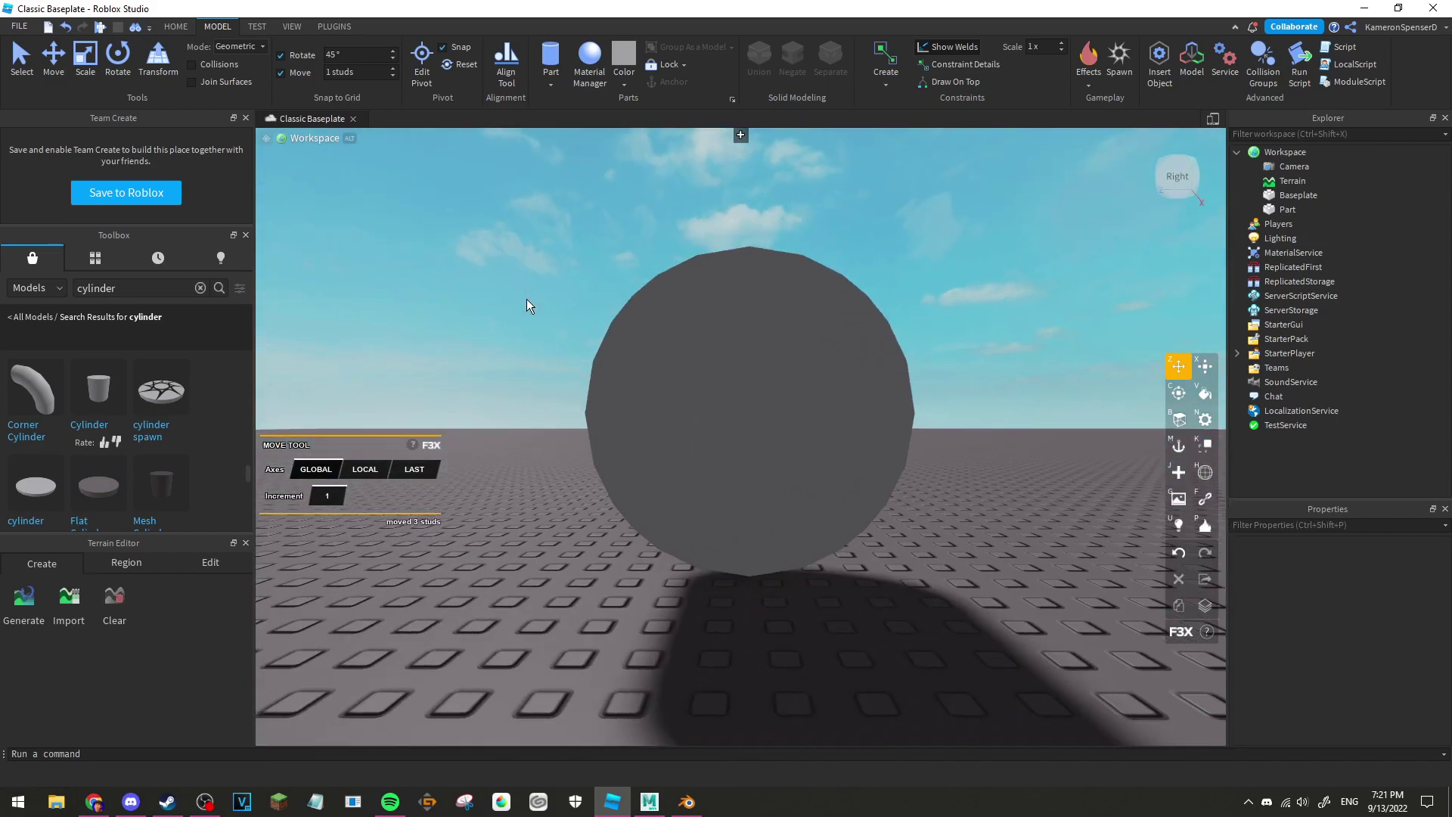